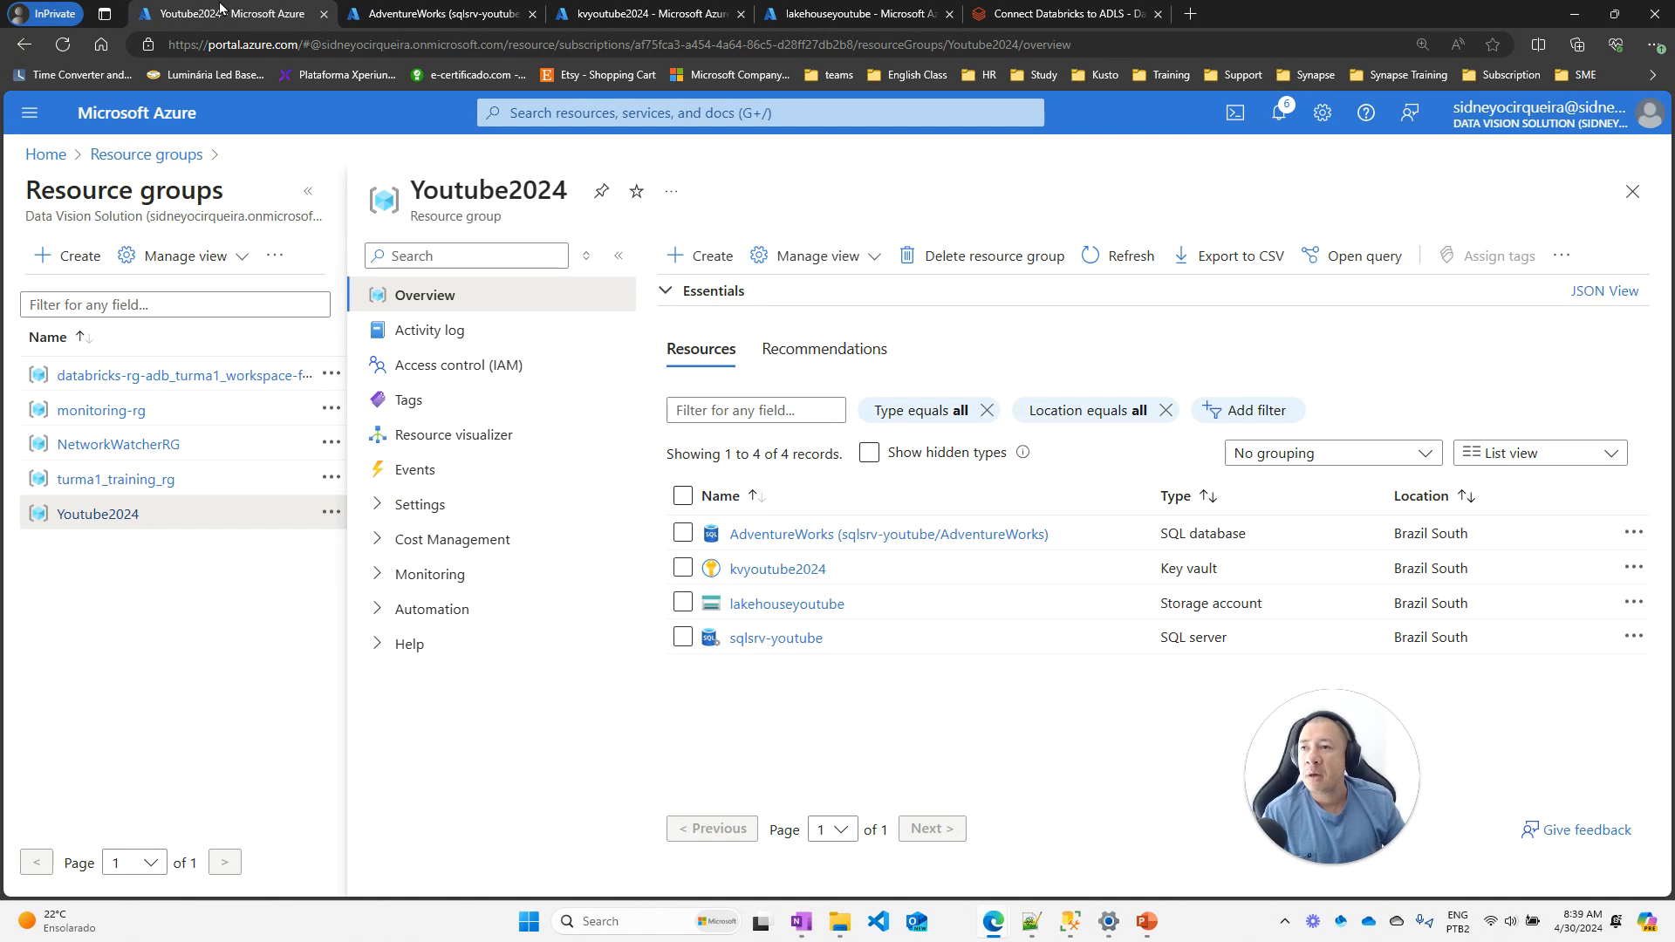
View the AdventureWorks database overview in the Azure portal and open its SQL server, sqlsrv-youtube
{"action": "left_click", "coordinate": [757, 640]}
{"action": "left_click", "coordinate": [424, 11]}
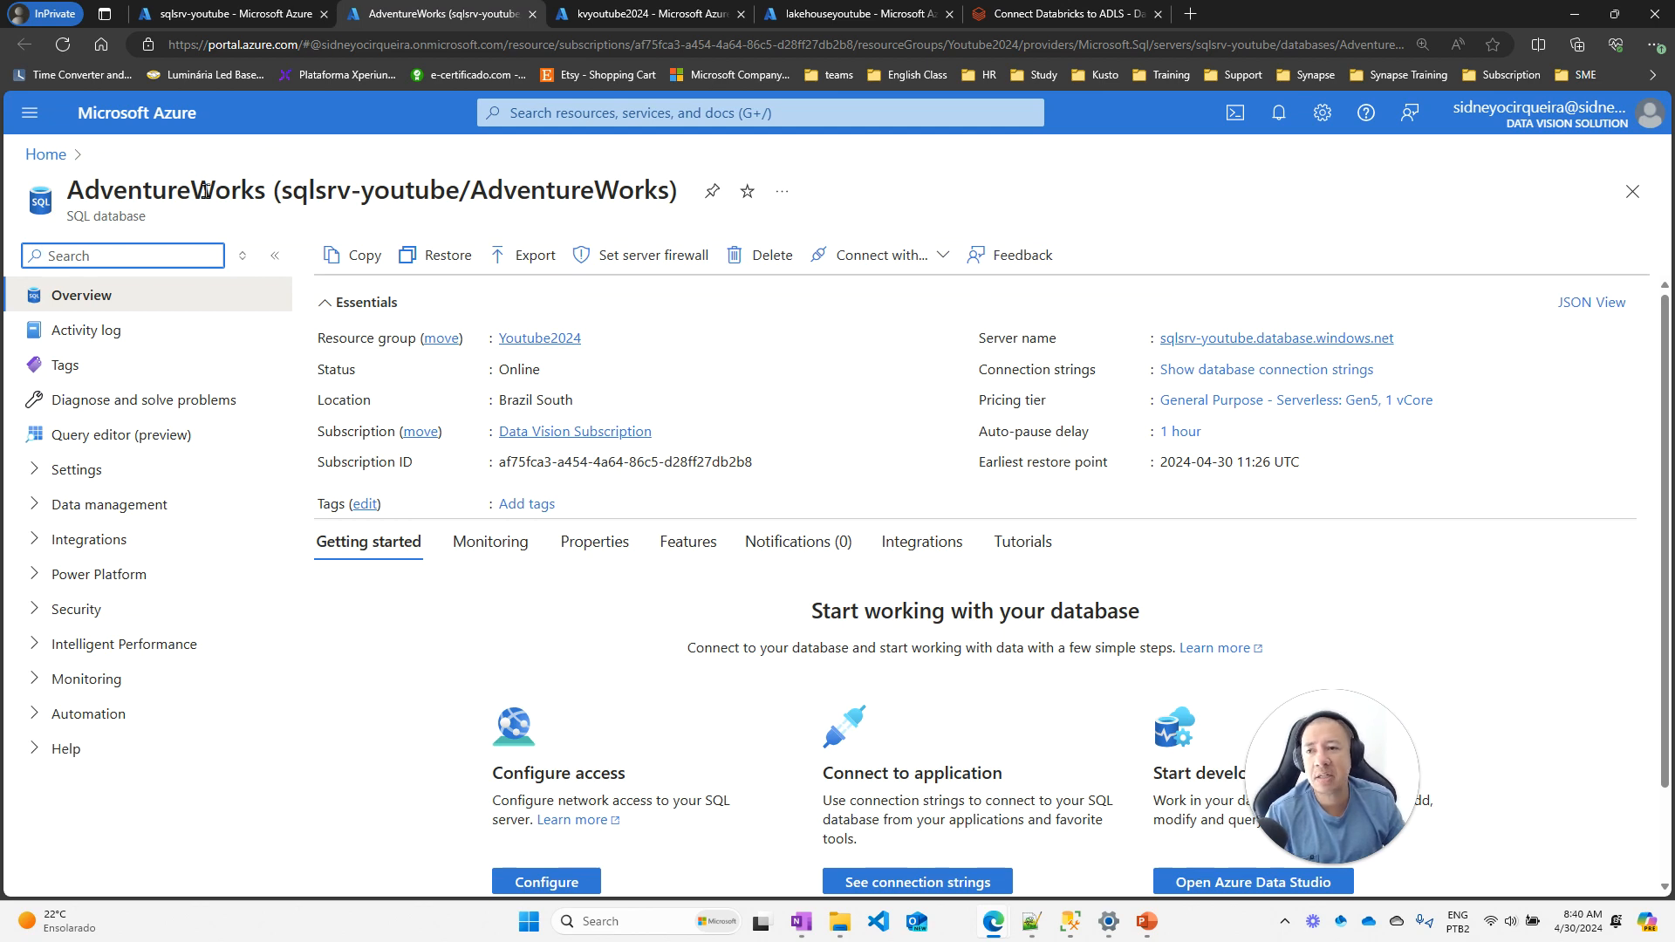
{"action": "left_click_drag", "start_coordinate": [74, 194], "coordinate": [266, 193]}
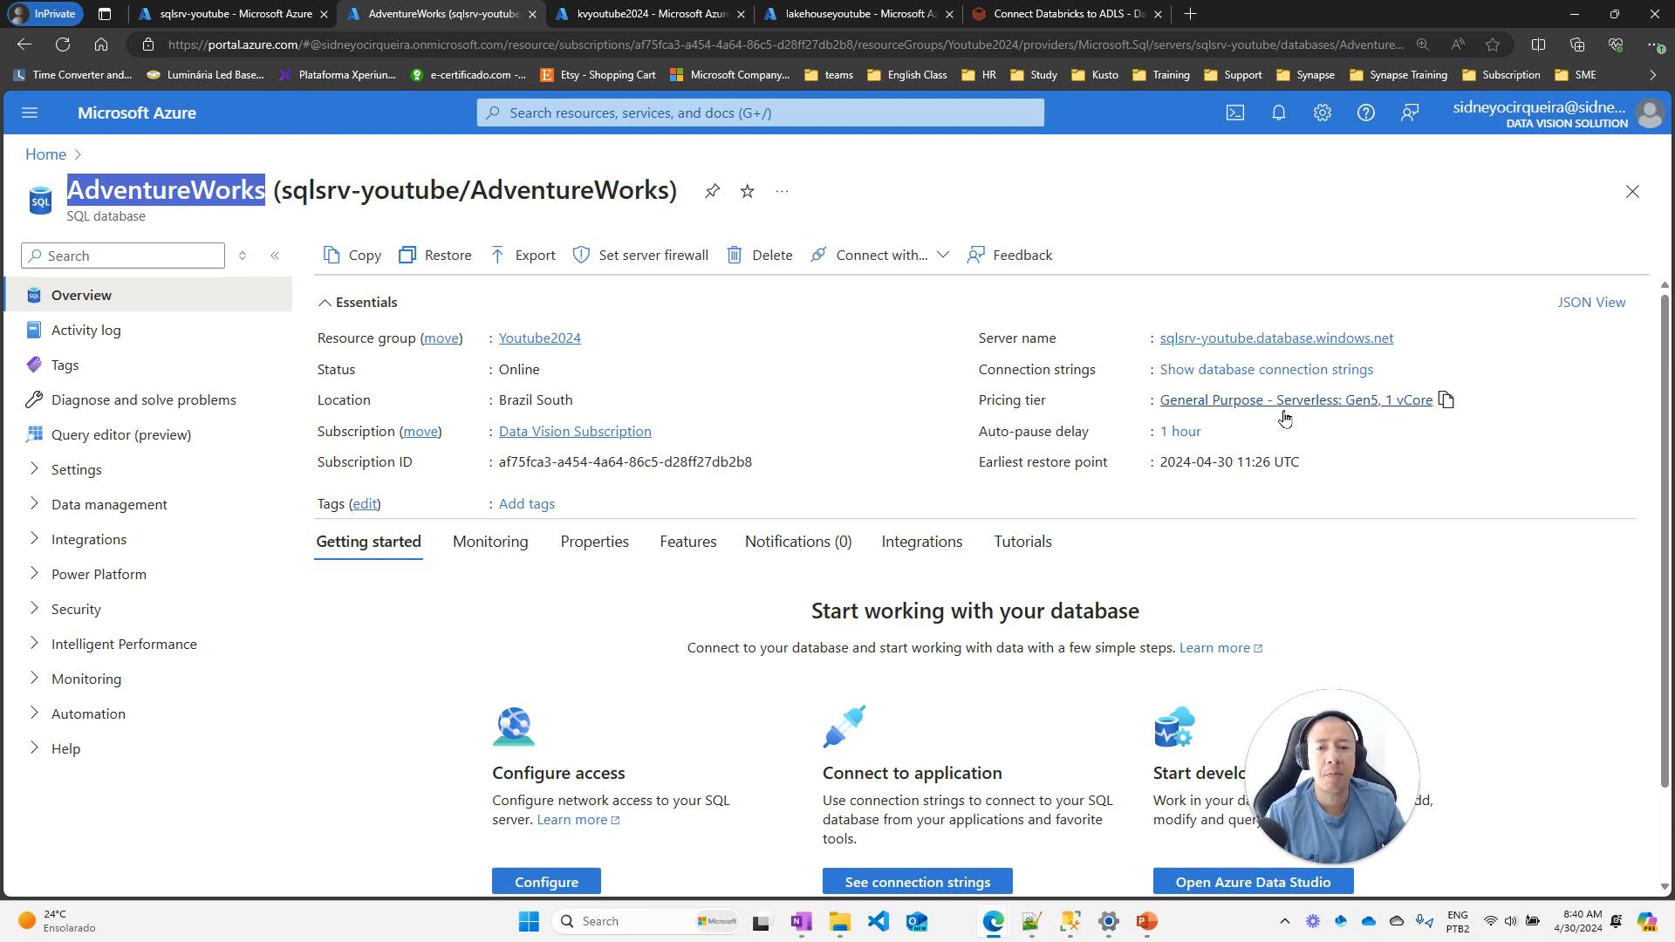
{"action": "left_click", "coordinate": [1248, 340]}
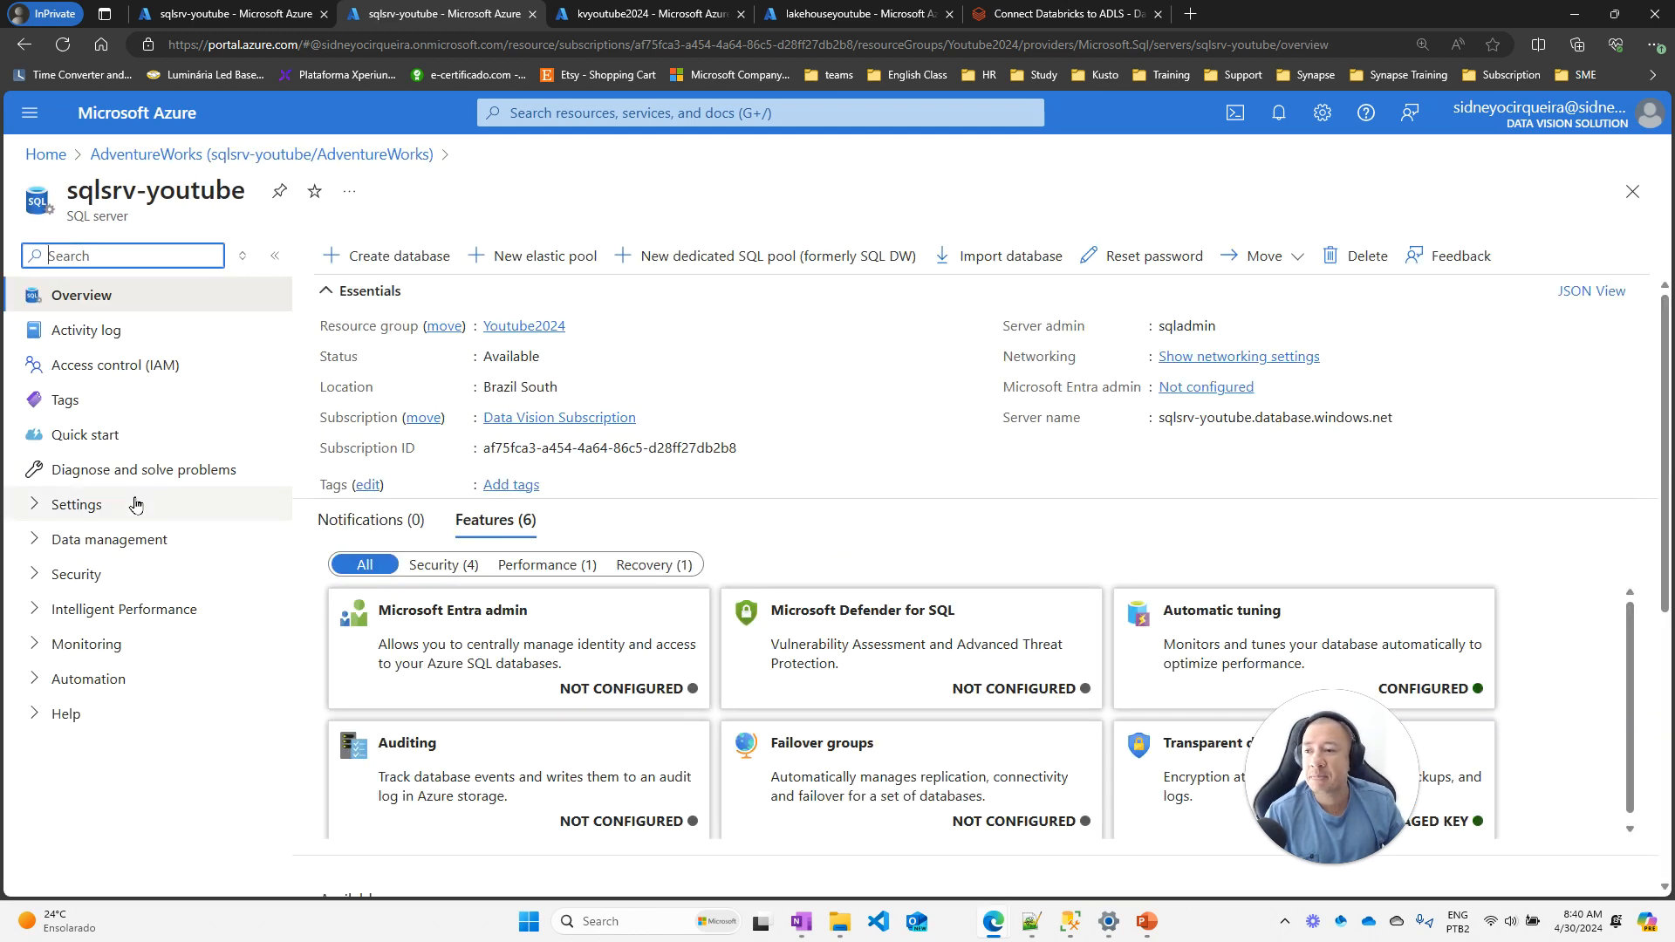
Review sqlsrv-youtube's networking settings: public network access, firewall rules and the exception for Azure services
{"action": "left_click", "coordinate": [135, 574]}
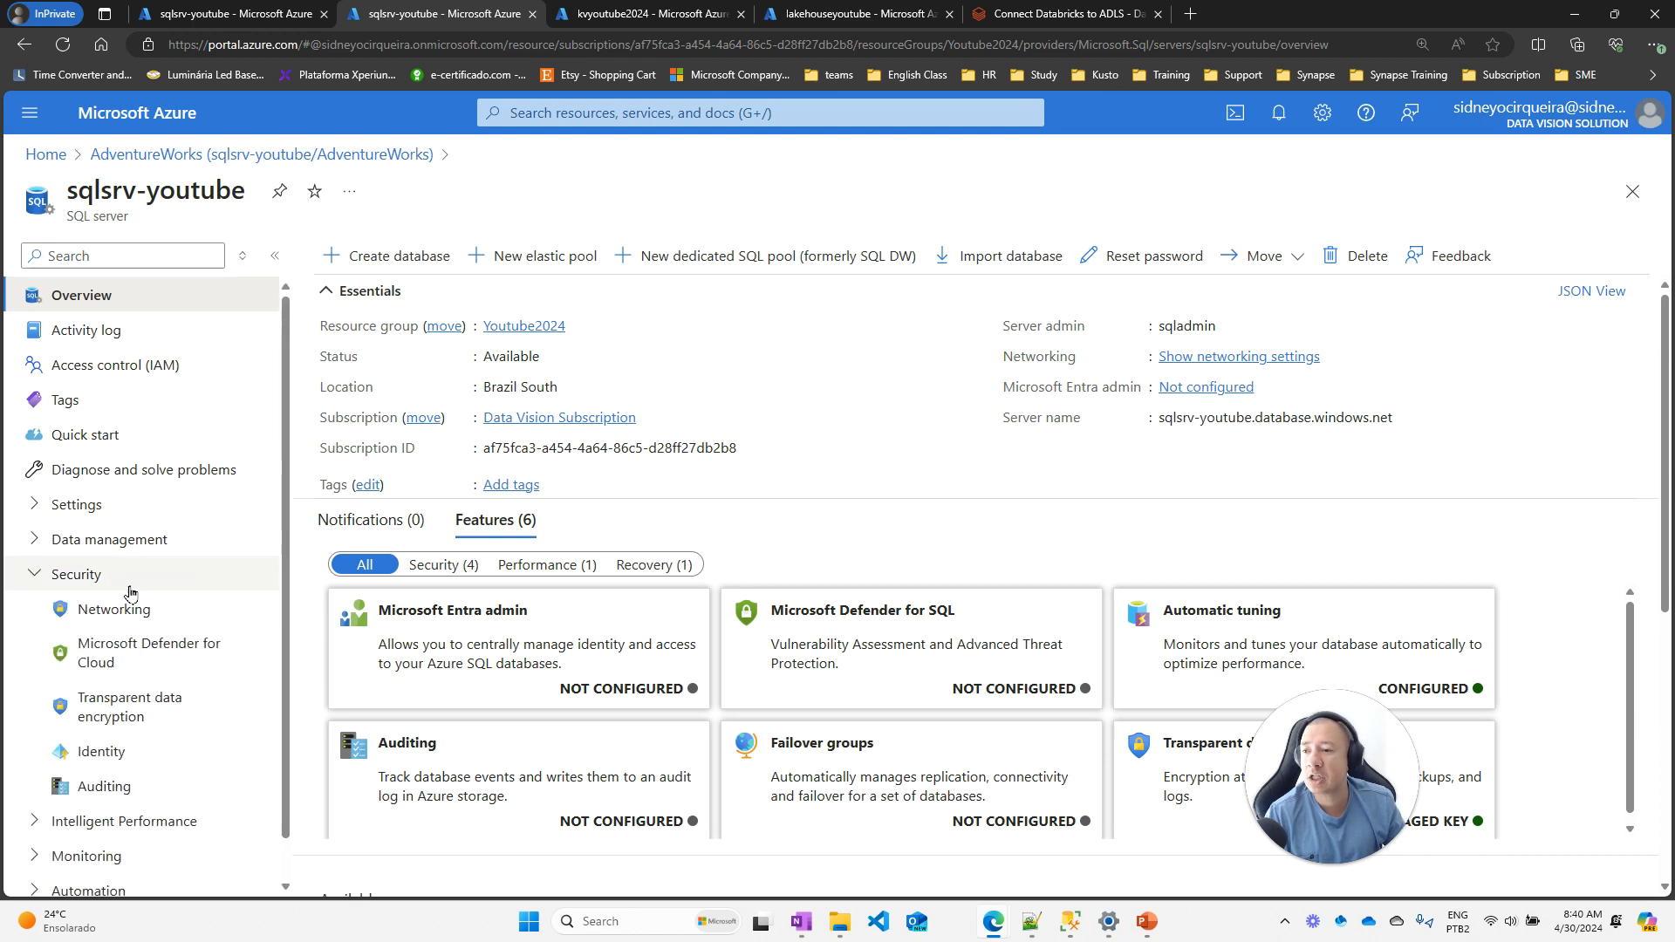
{"action": "left_click", "coordinate": [129, 613]}
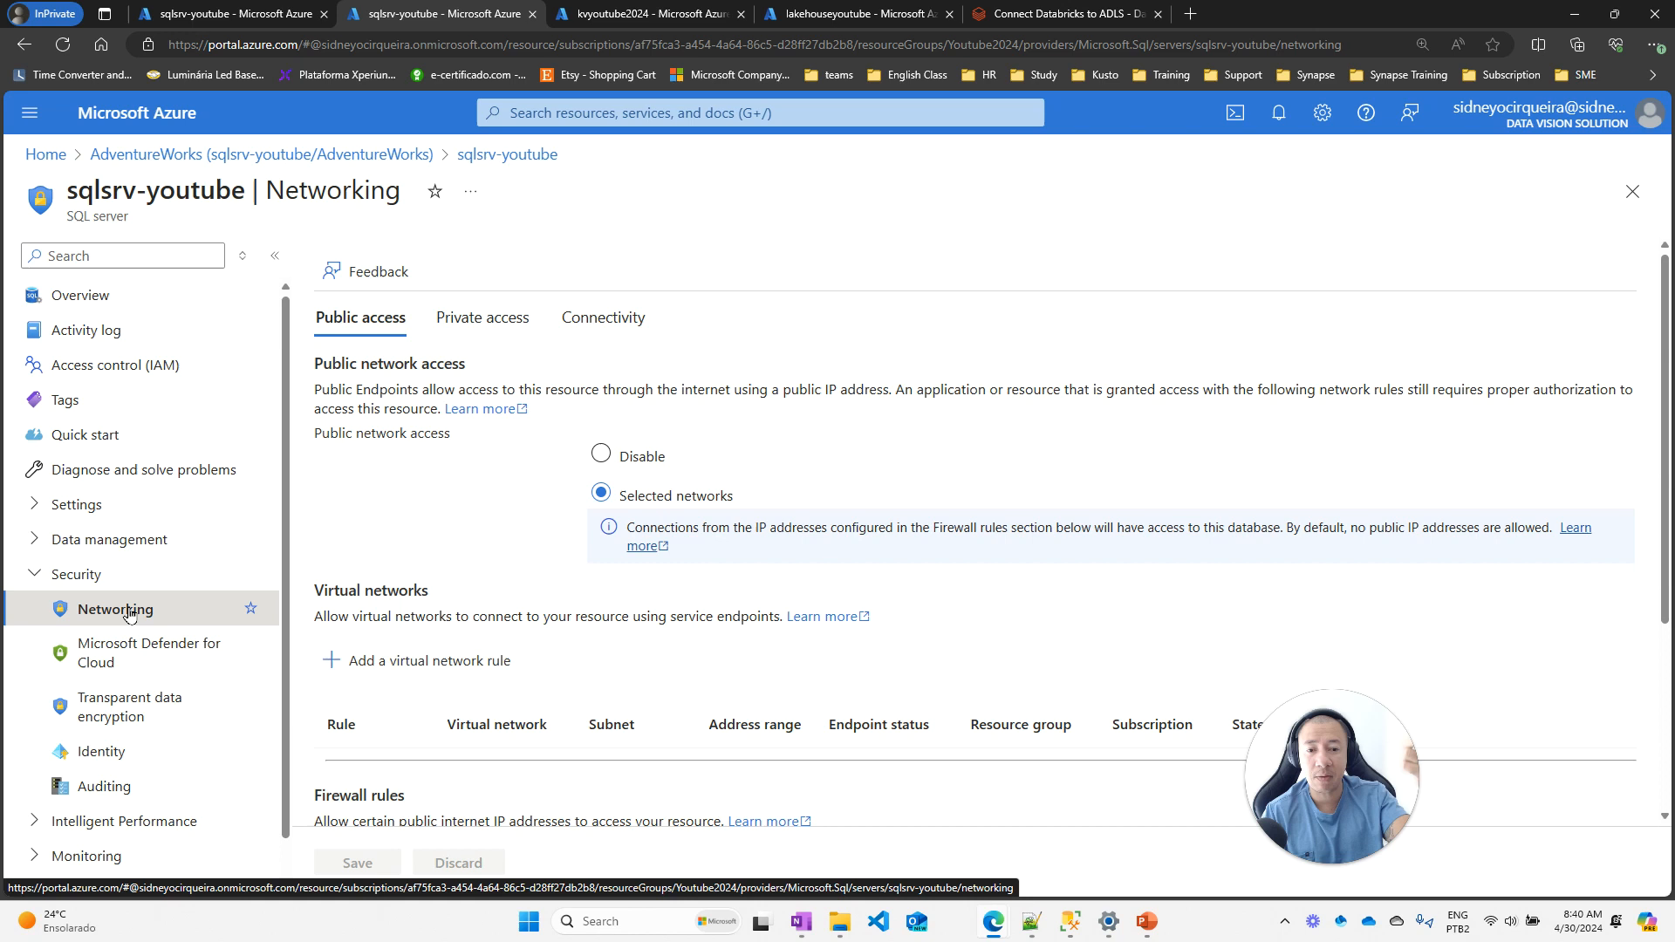
{"action": "left_click_drag", "start_coordinate": [312, 434], "coordinate": [450, 444]}
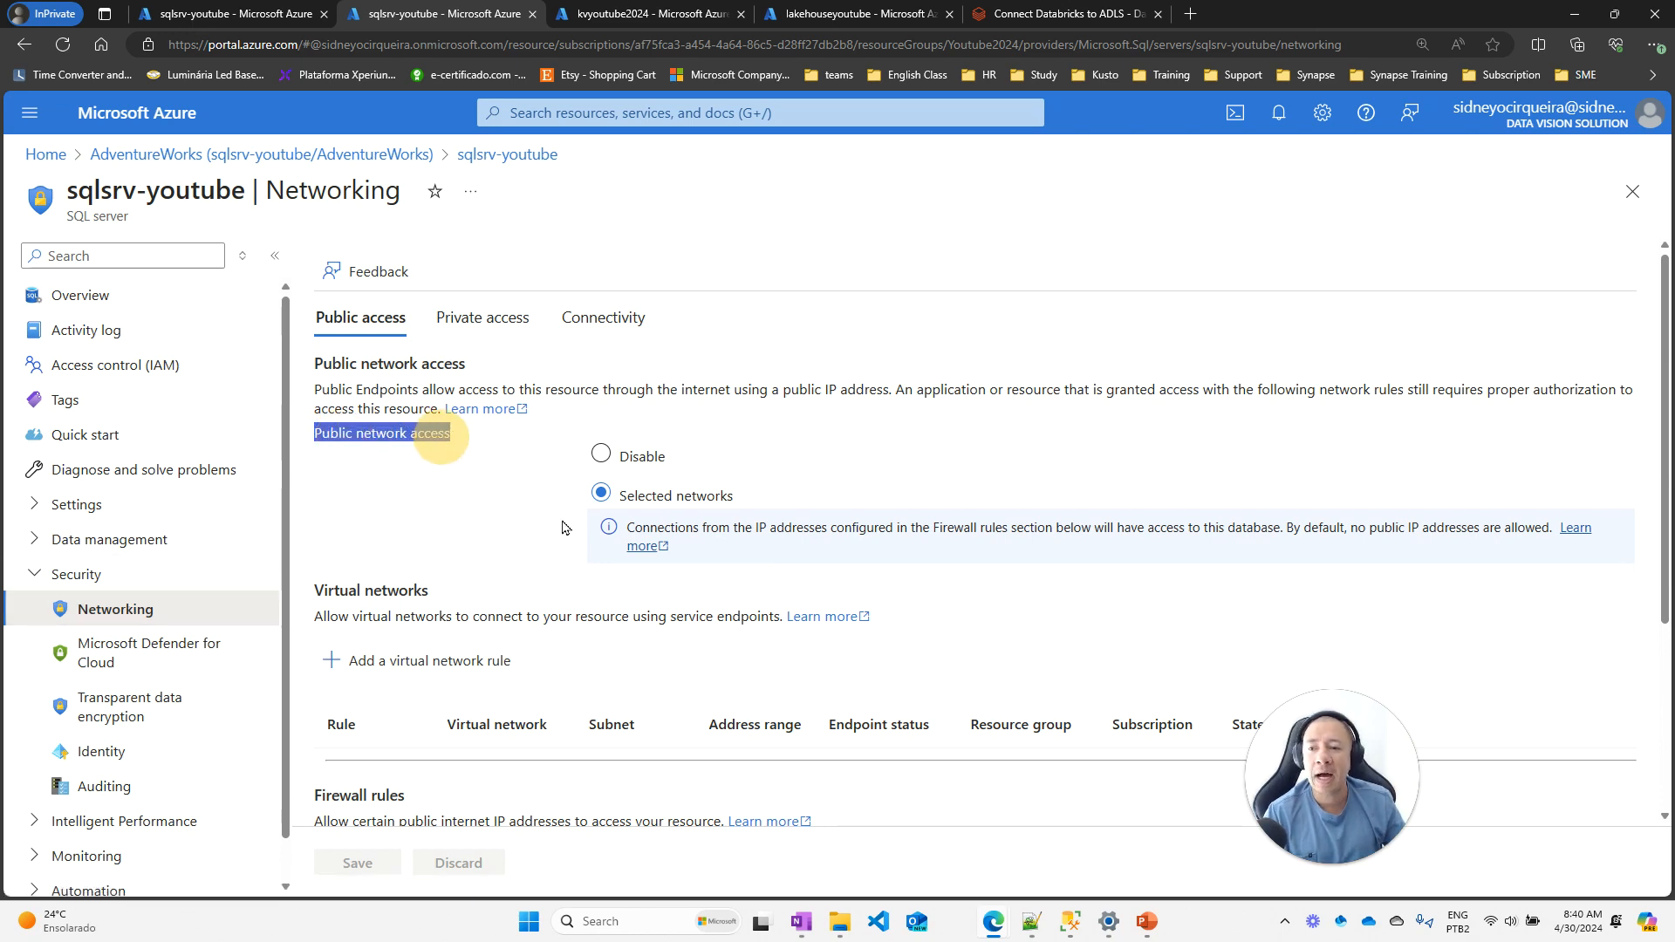
{"action": "scroll", "coordinate": [663, 506], "scroll_direction": "down", "scroll_amount": 2}
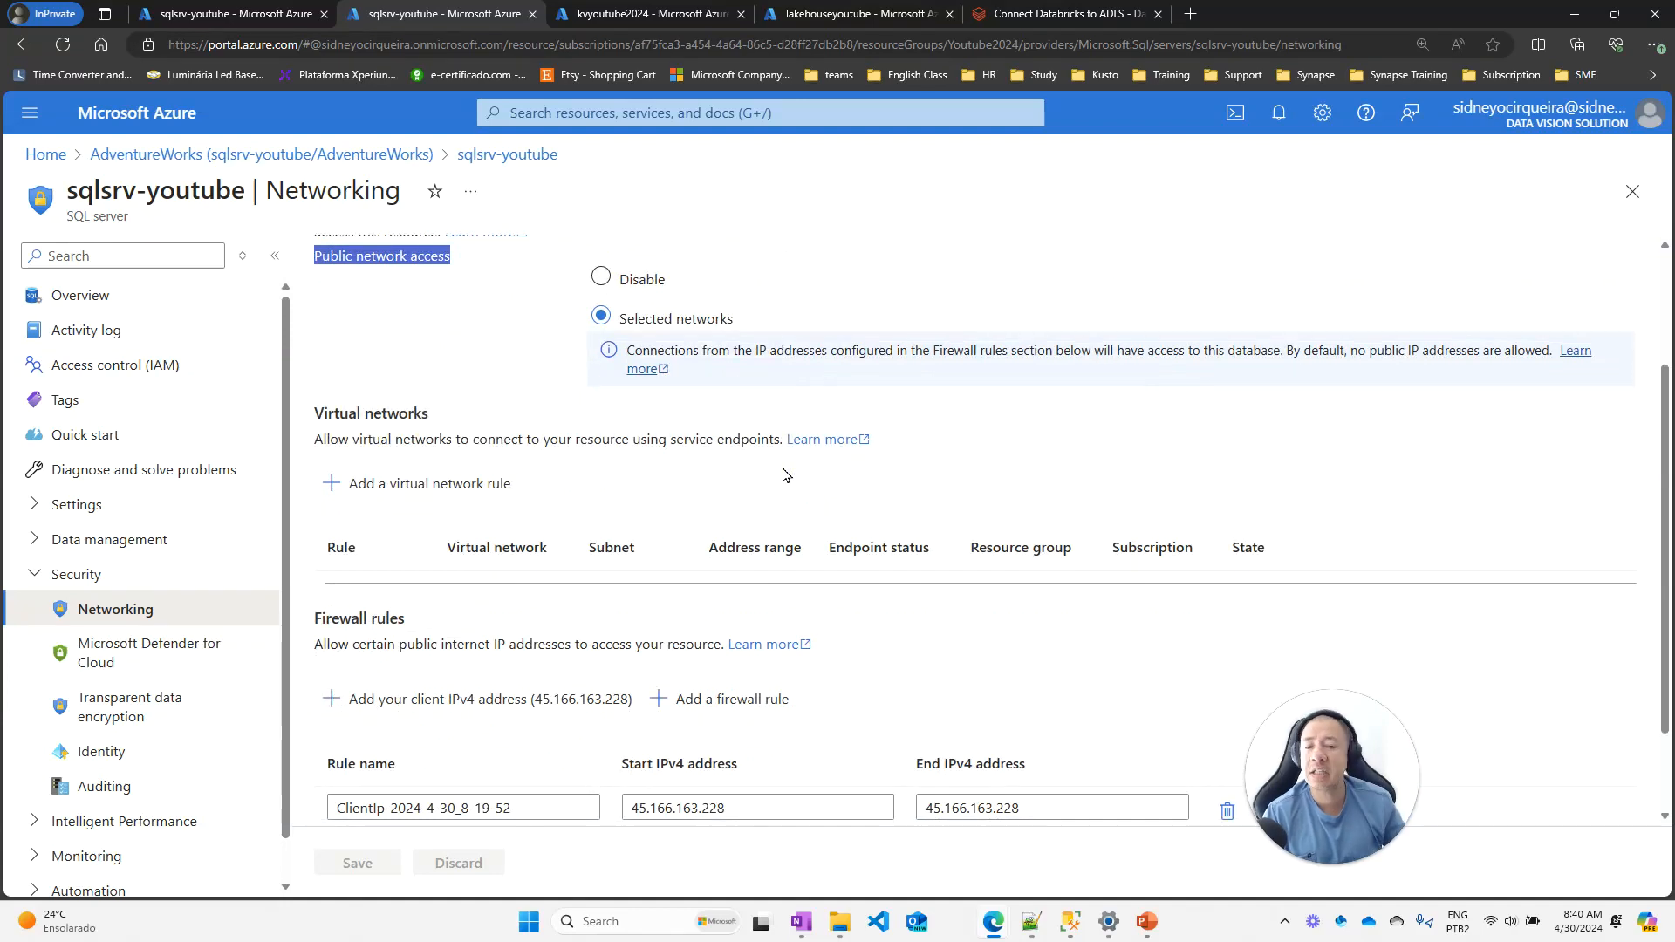
{"action": "scroll", "coordinate": [806, 470], "scroll_direction": "down", "scroll_amount": 1}
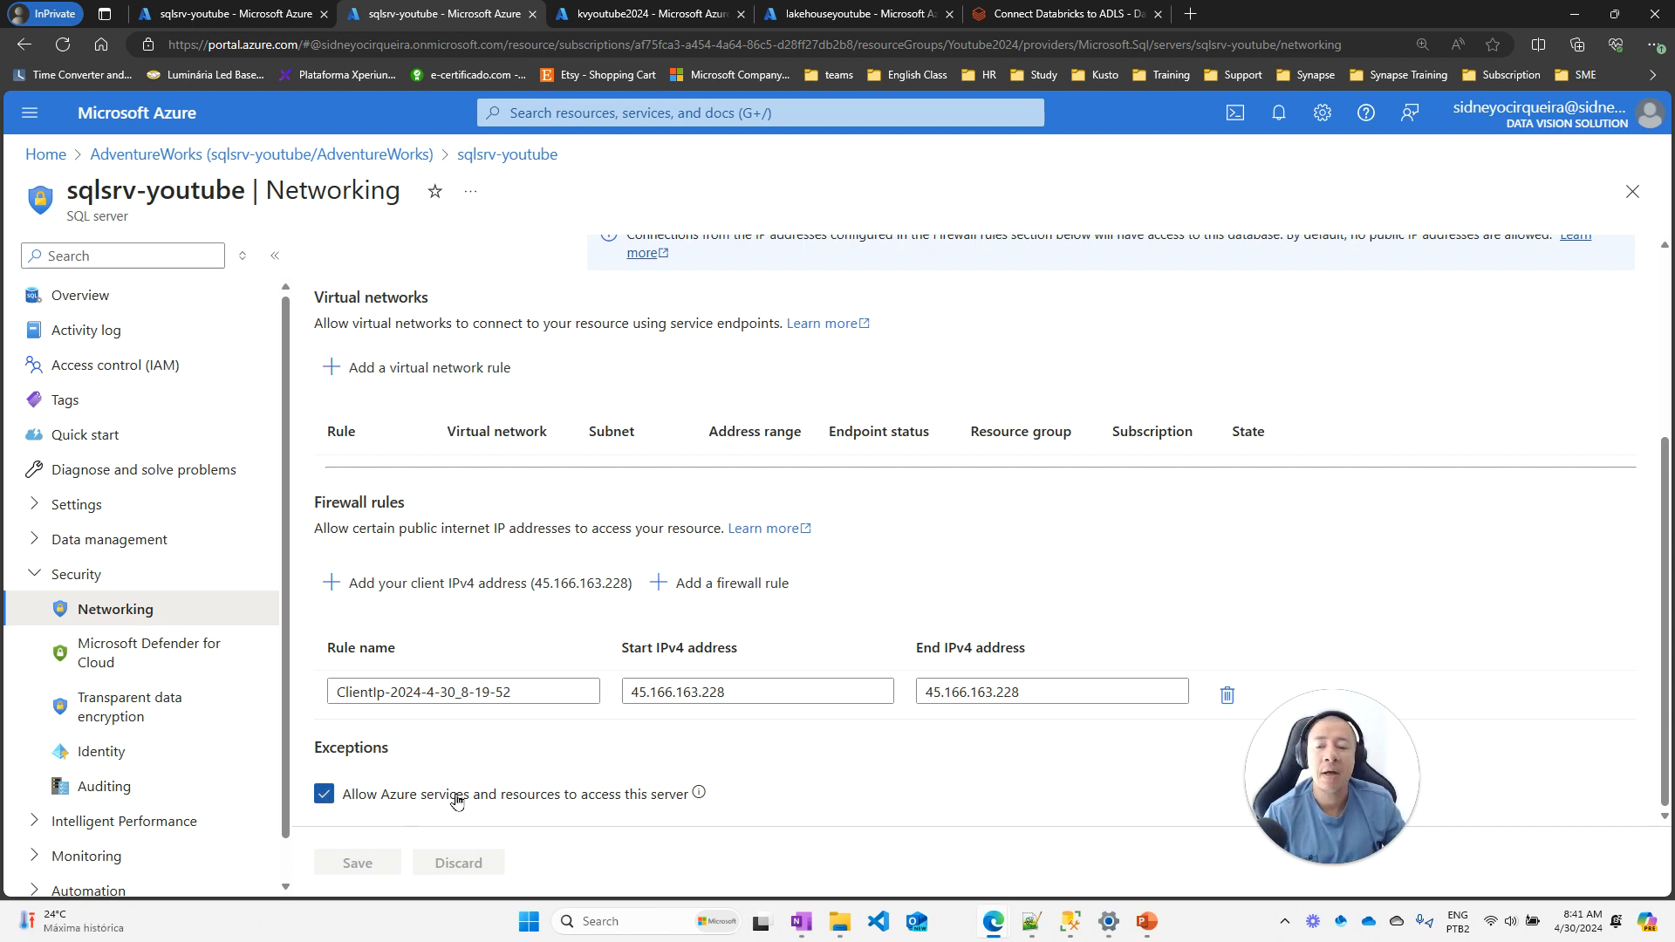
{"action": "scroll", "coordinate": [348, 735], "scroll_direction": "up", "scroll_amount": 3}
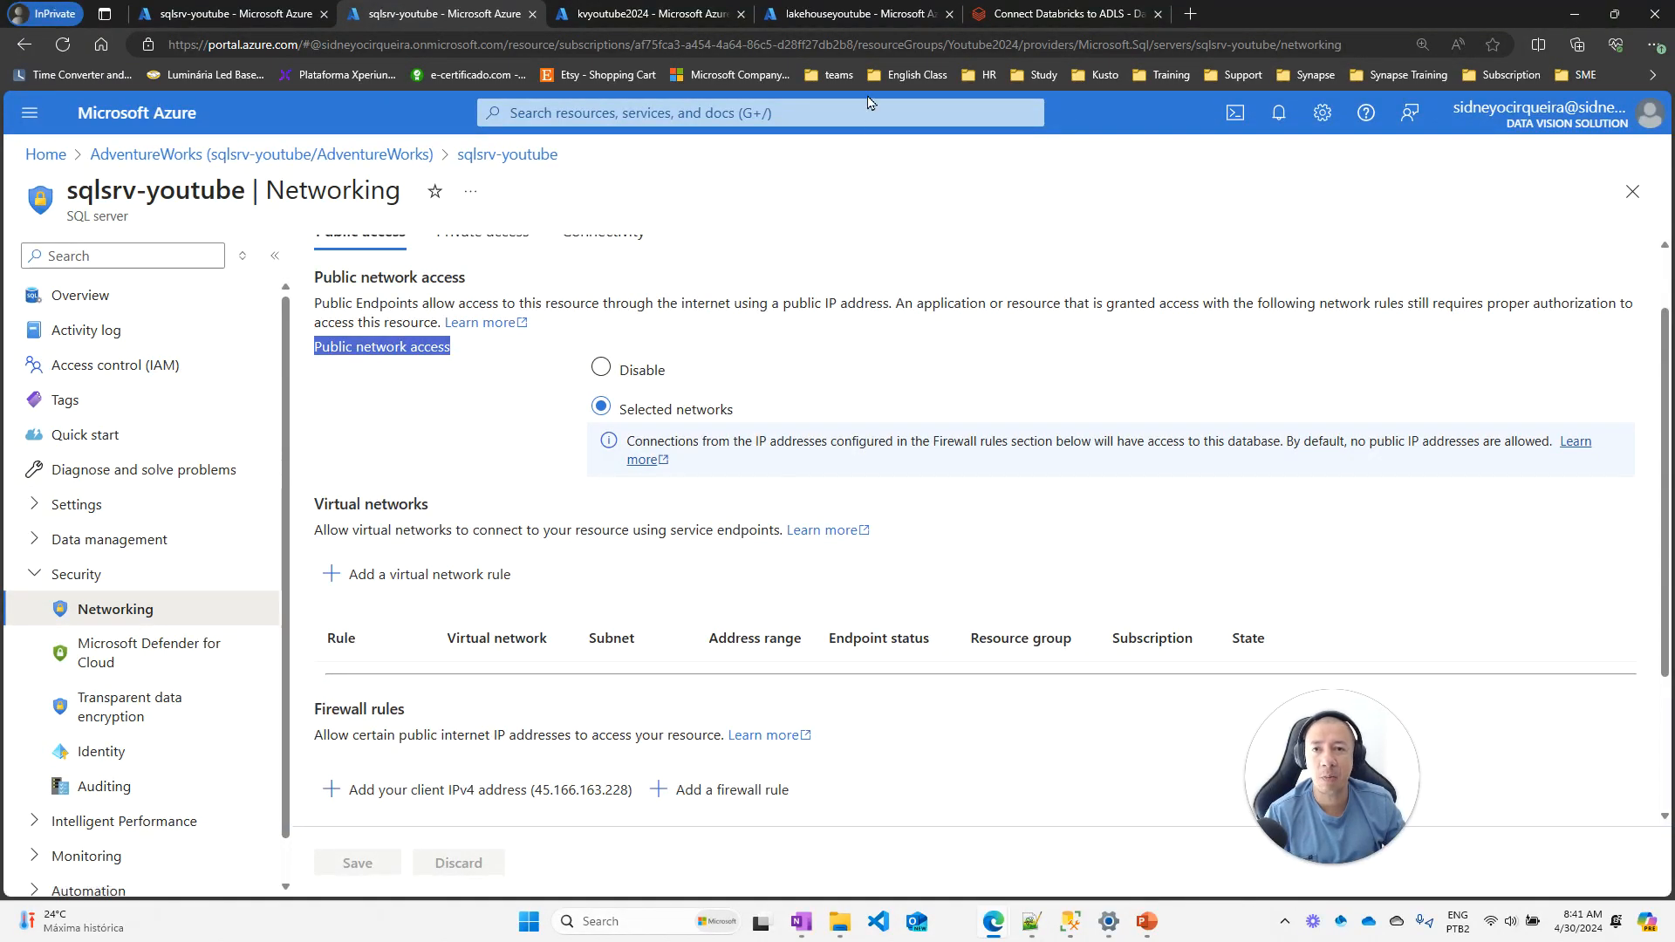
Switch to the Databricks workspace and start the existing all-purpose compute cluster
{"action": "left_click", "coordinate": [988, 19]}
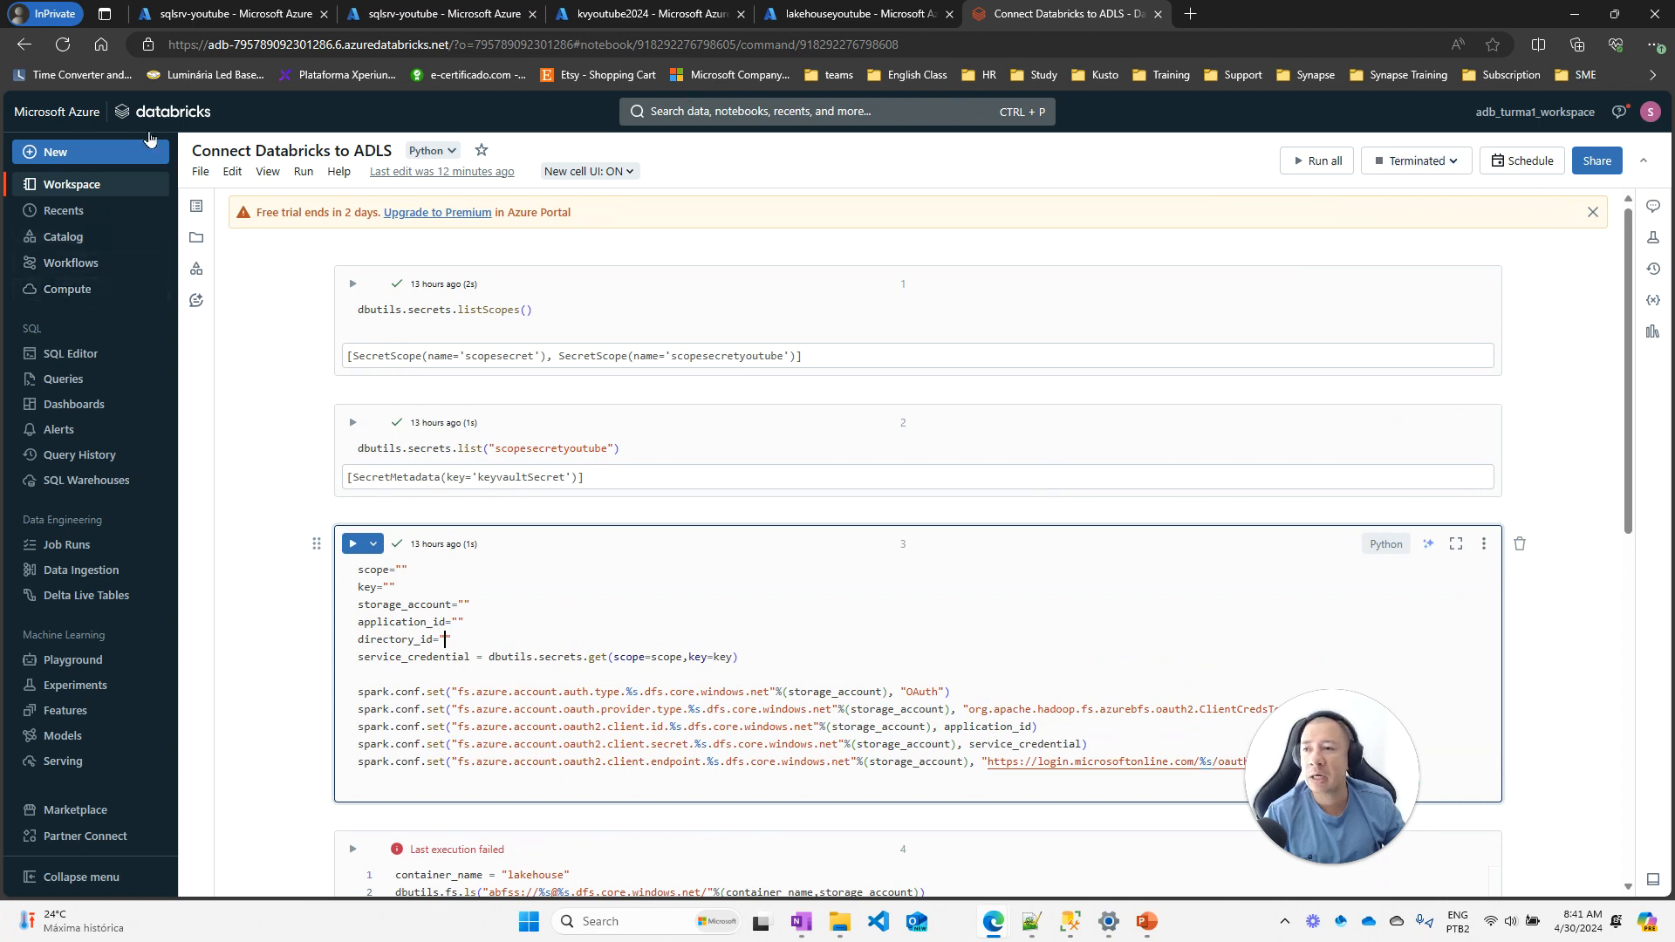
{"action": "left_click", "coordinate": [106, 289]}
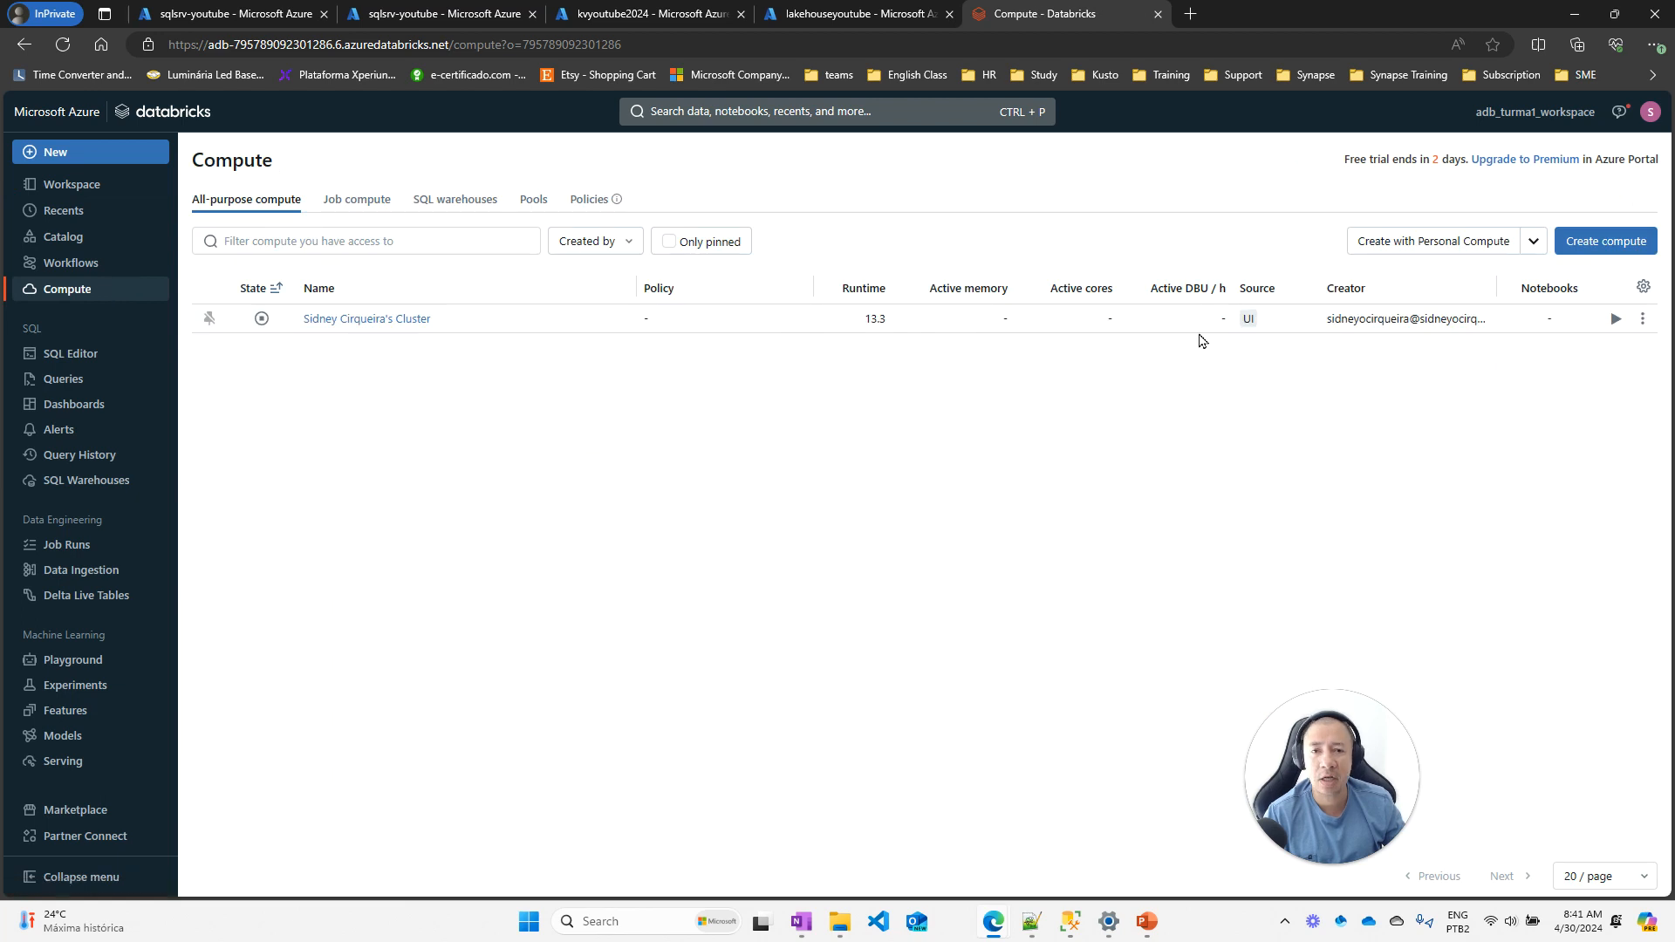
{"action": "left_click", "coordinate": [1617, 321]}
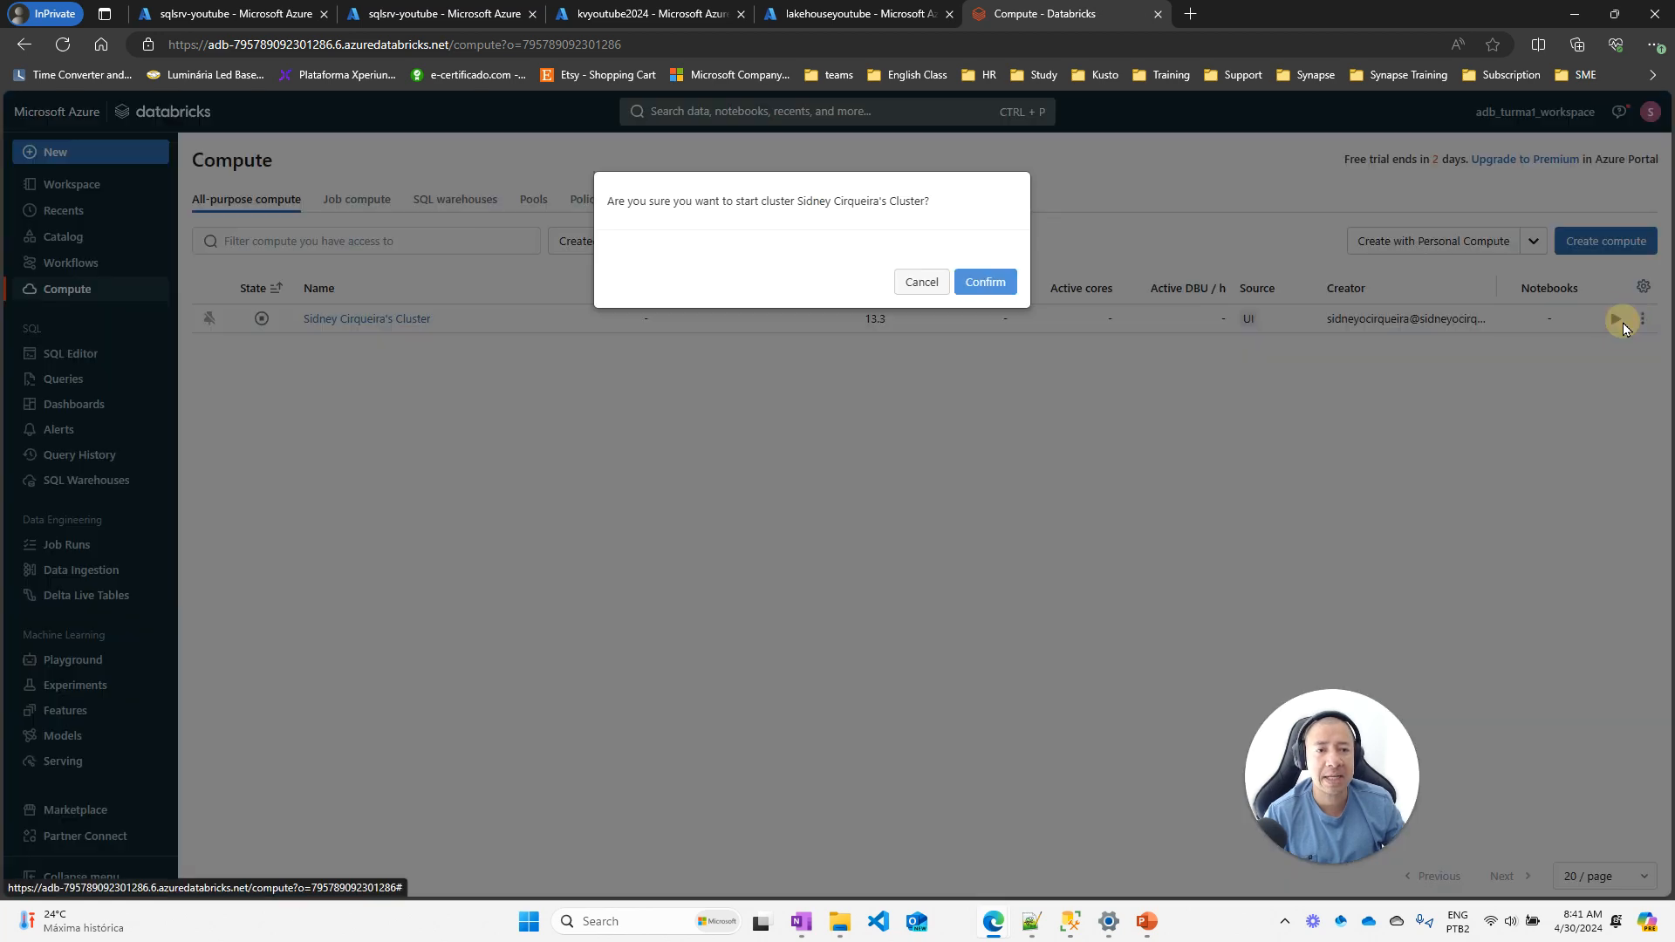
{"action": "left_click", "coordinate": [997, 280]}
Open the "Connect Databricks to ADLS" notebook from the workspace and look through its cells
{"action": "left_click", "coordinate": [88, 187]}
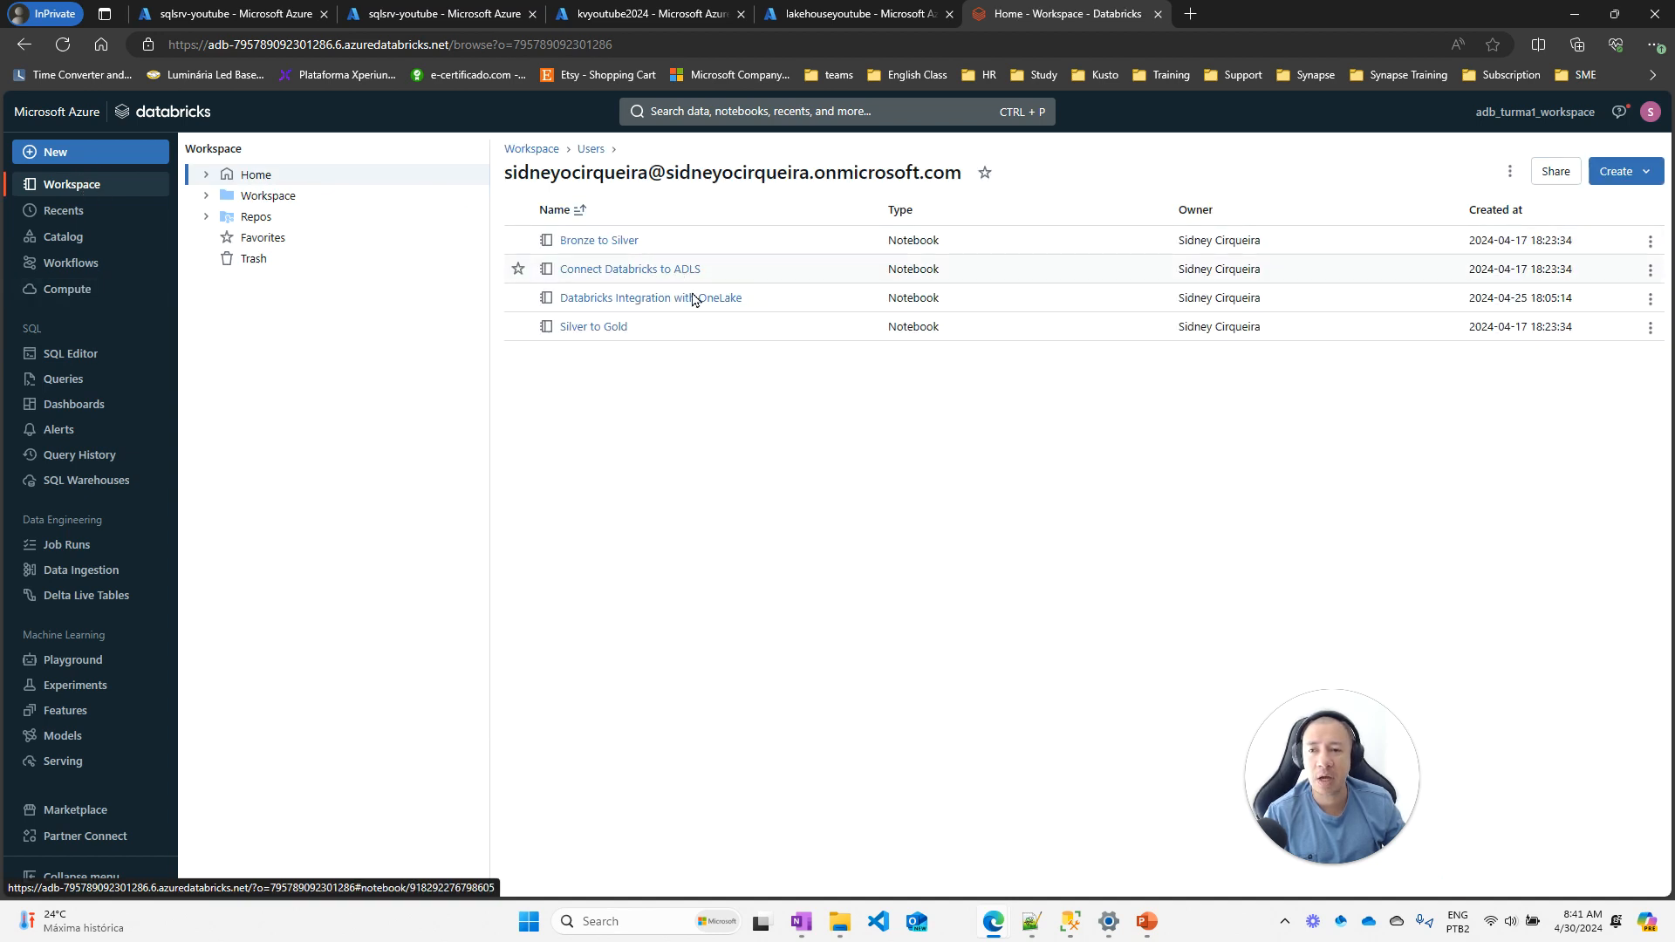
{"action": "left_click", "coordinate": [614, 271]}
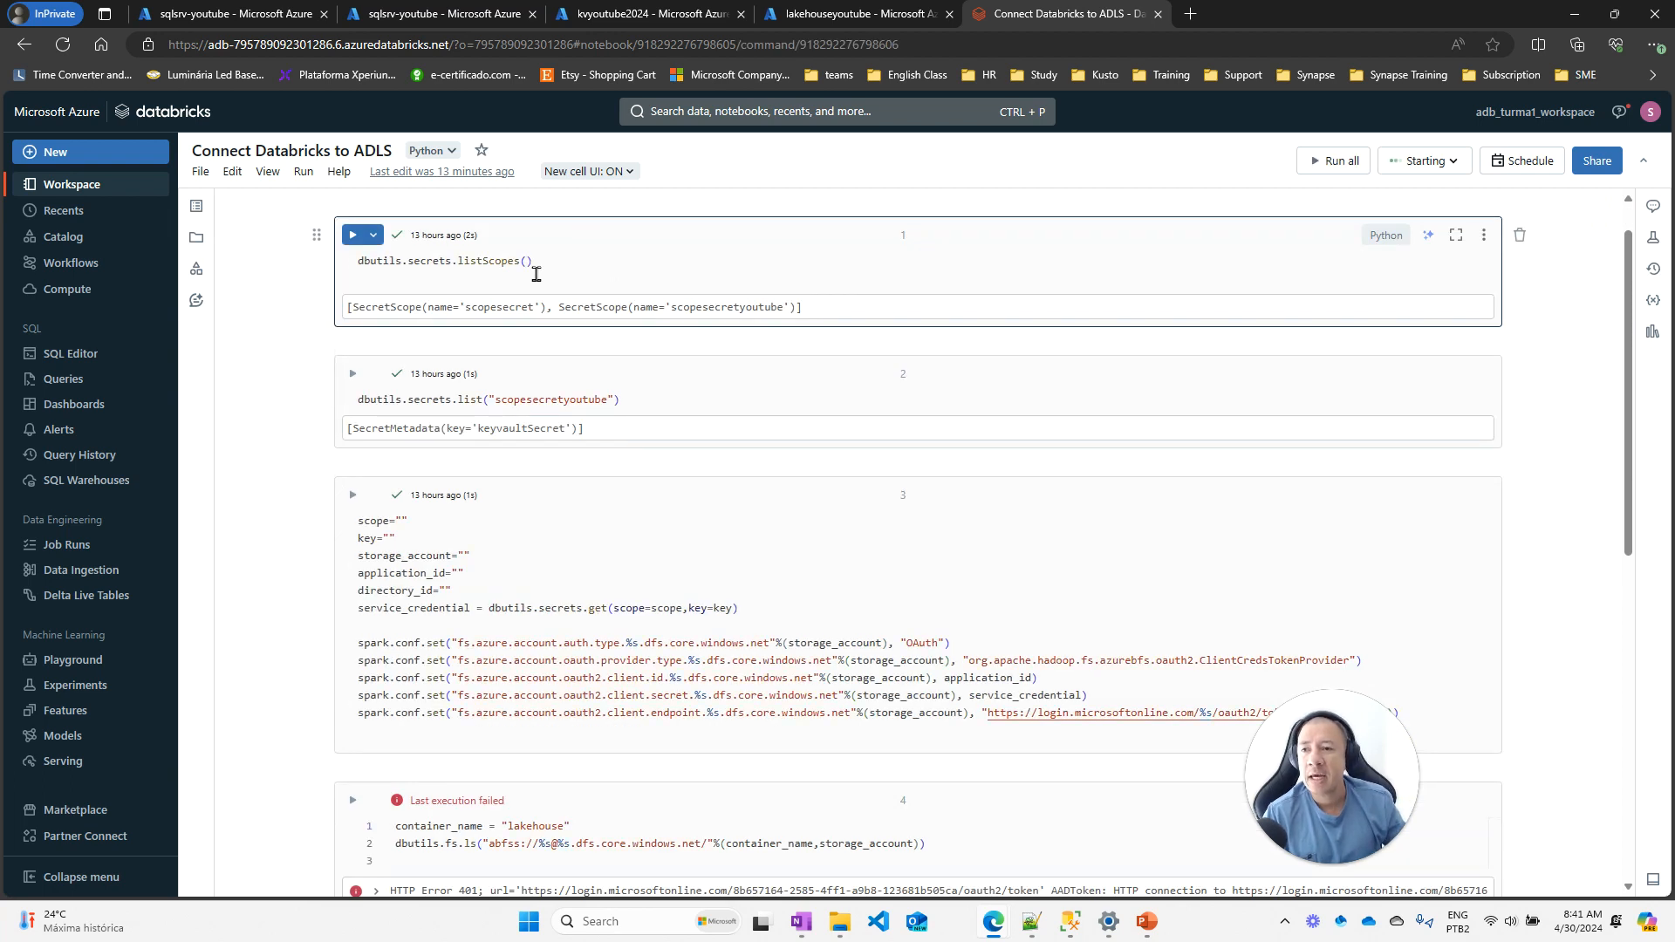
{"action": "scroll", "coordinate": [610, 309], "scroll_direction": "down", "scroll_amount": 2}
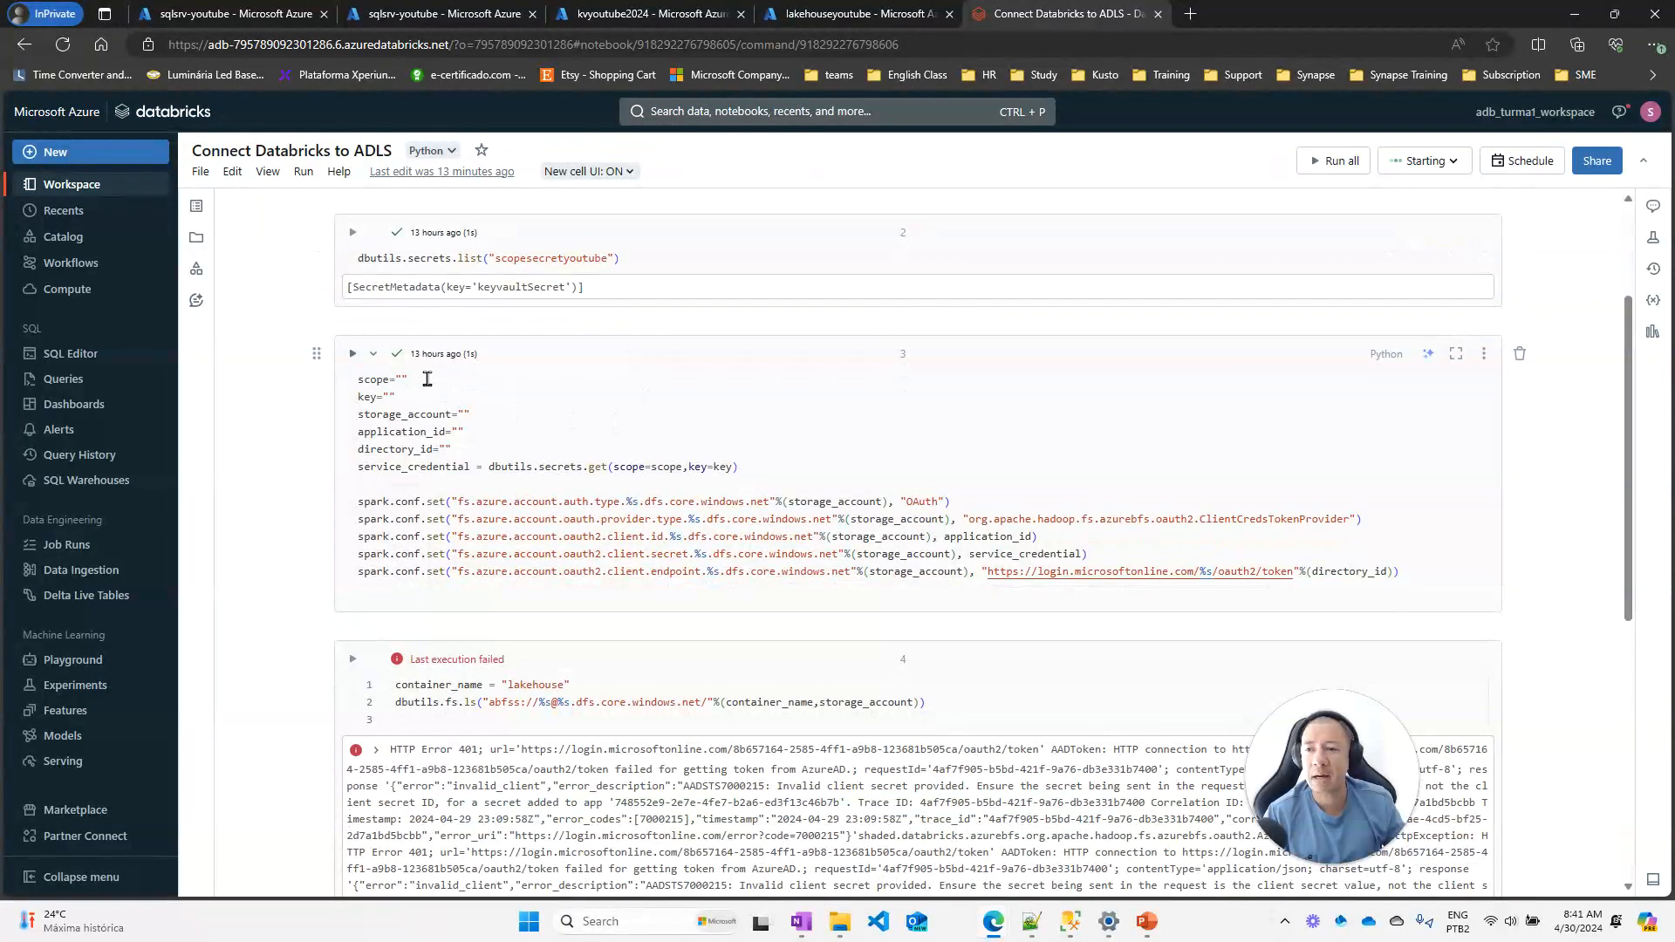
{"action": "scroll", "coordinate": [663, 524], "scroll_direction": "down", "scroll_amount": 1}
{"action": "scroll", "coordinate": [772, 611], "scroll_direction": "up", "scroll_amount": 3}
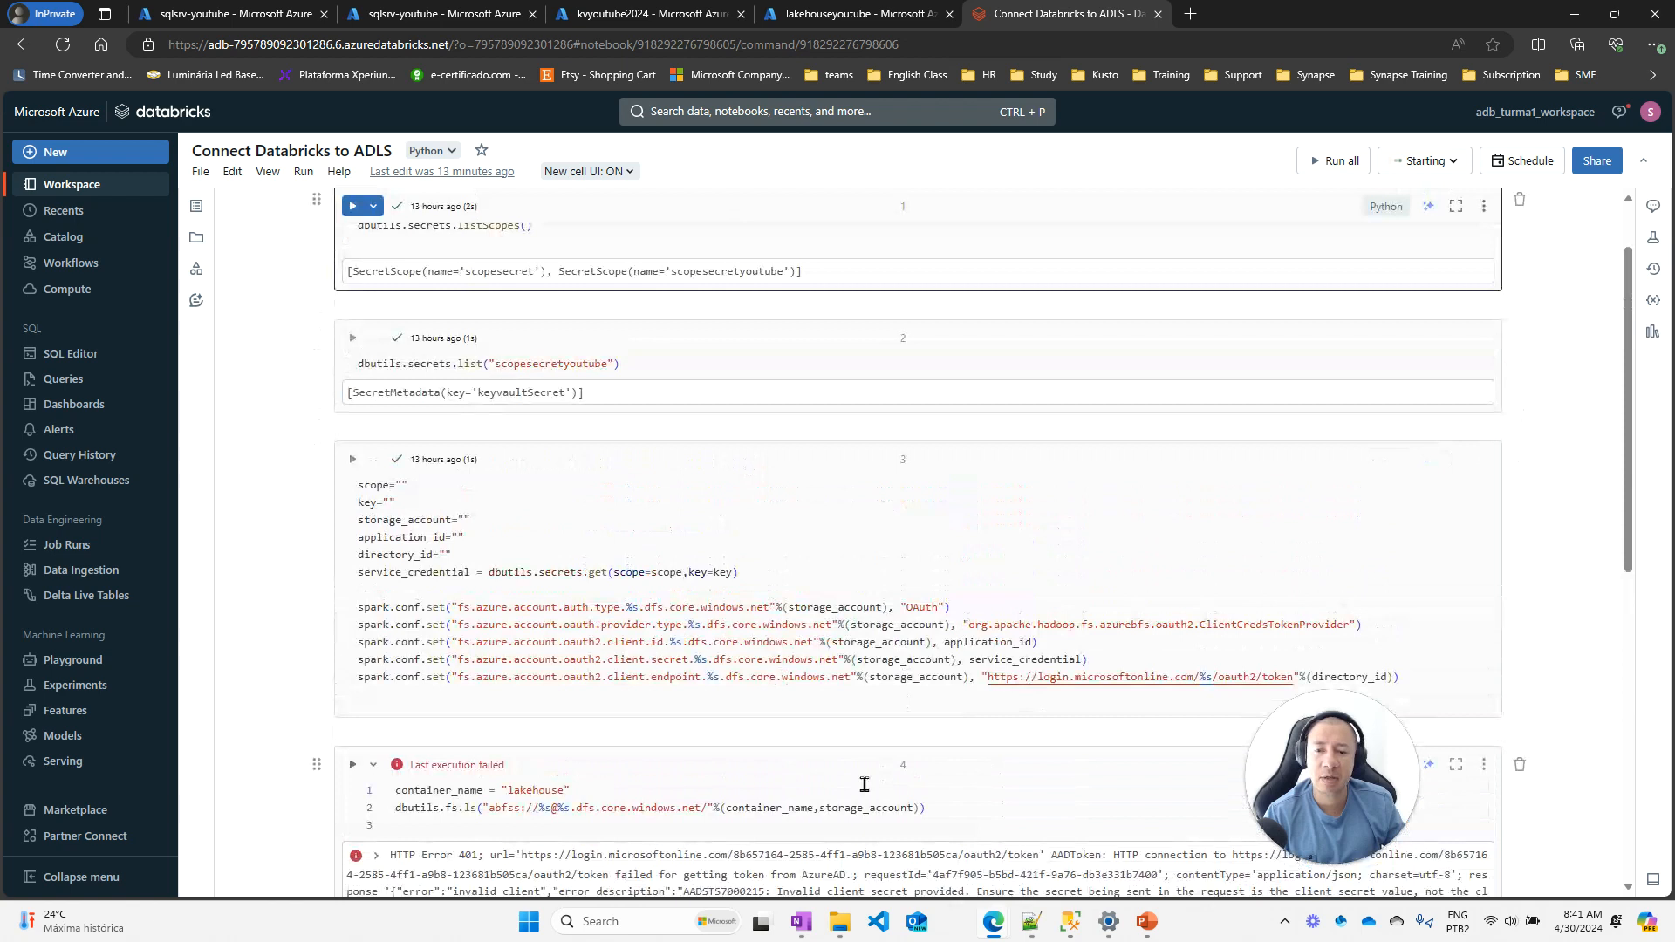
{"action": "scroll", "coordinate": [1003, 541], "scroll_direction": "up", "scroll_amount": 2}
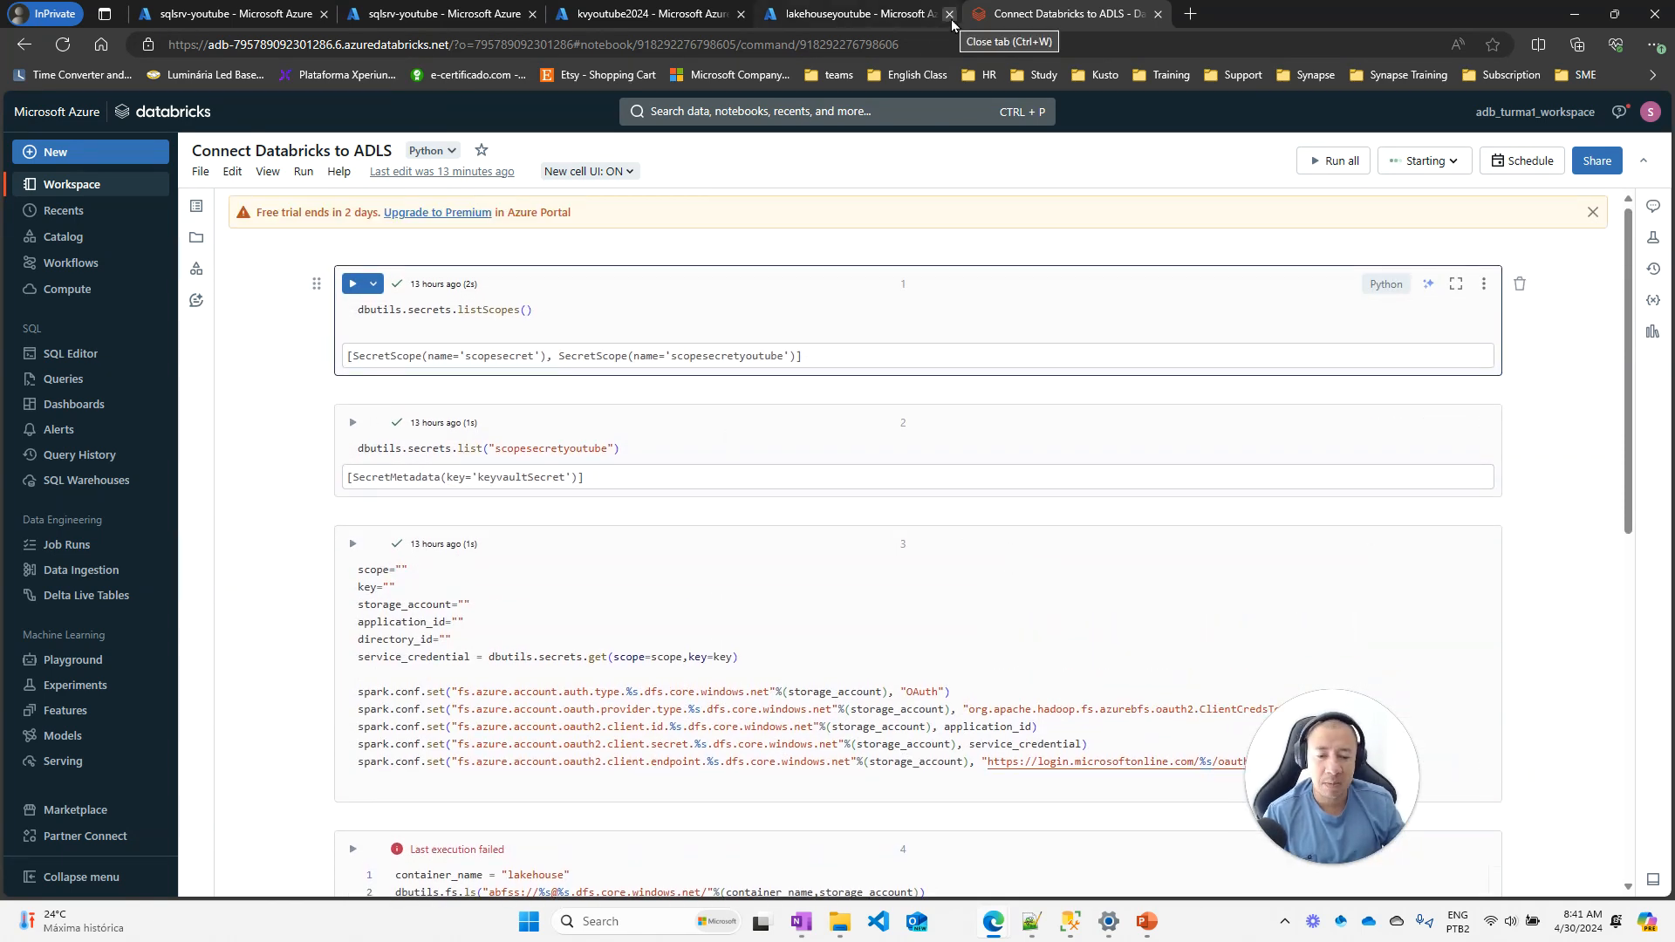
Return to the Azure portal and open the app registrations of the Microsoft Entra ID tenant
{"action": "left_click", "coordinate": [172, 12]}
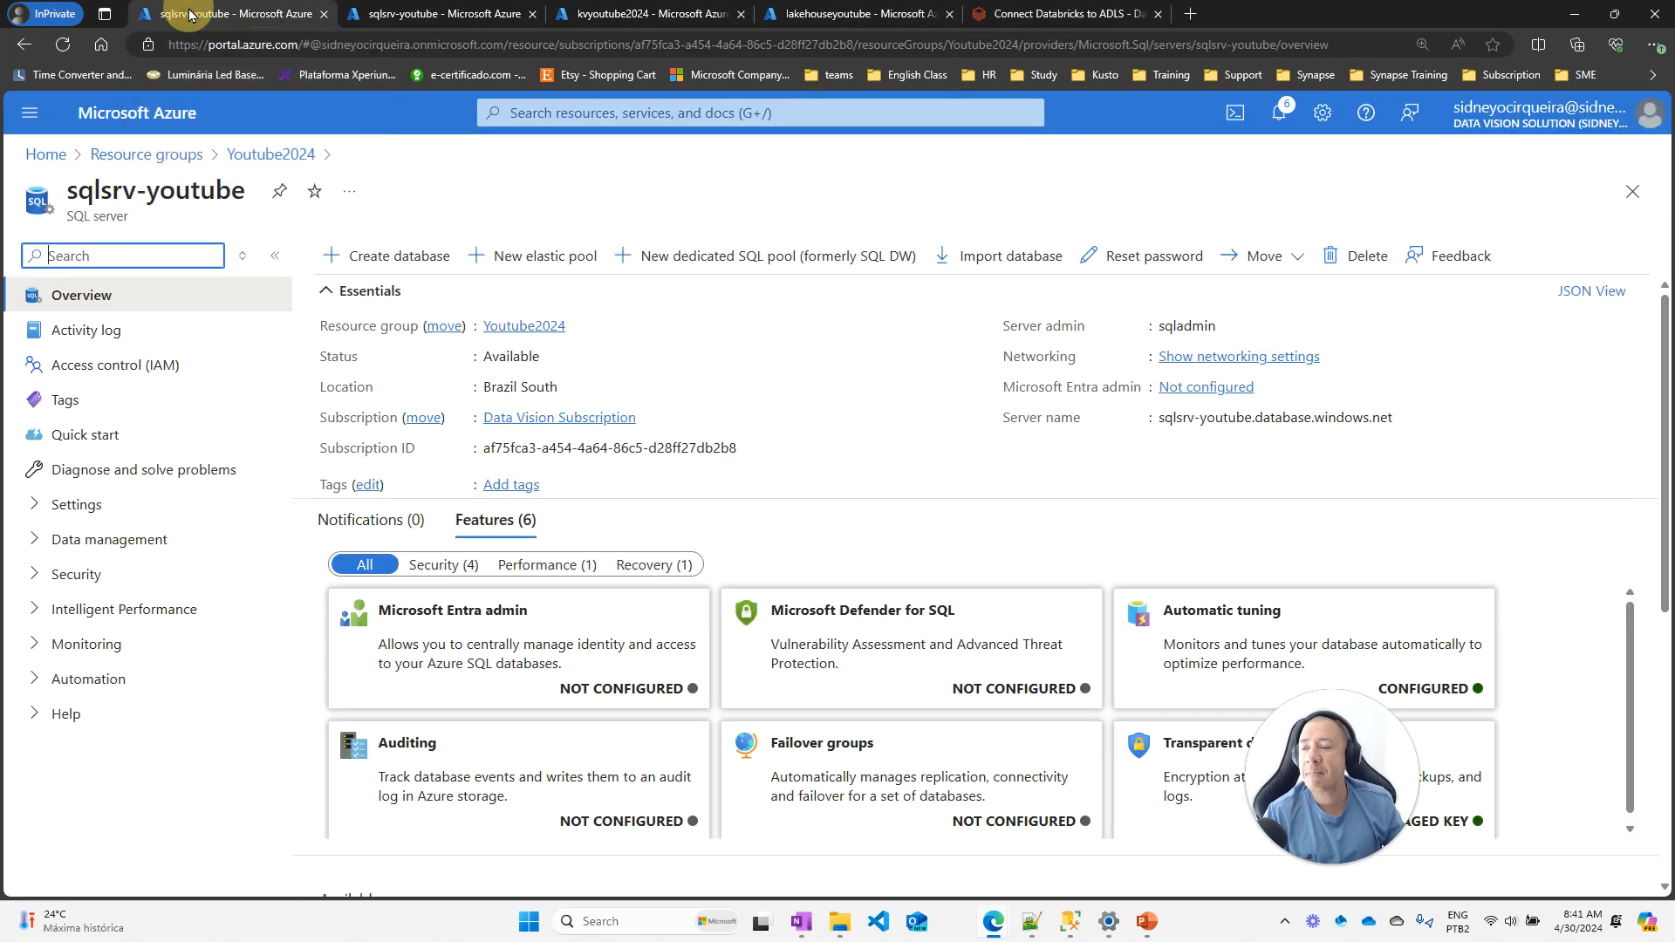
{"action": "left_click", "coordinate": [32, 118]}
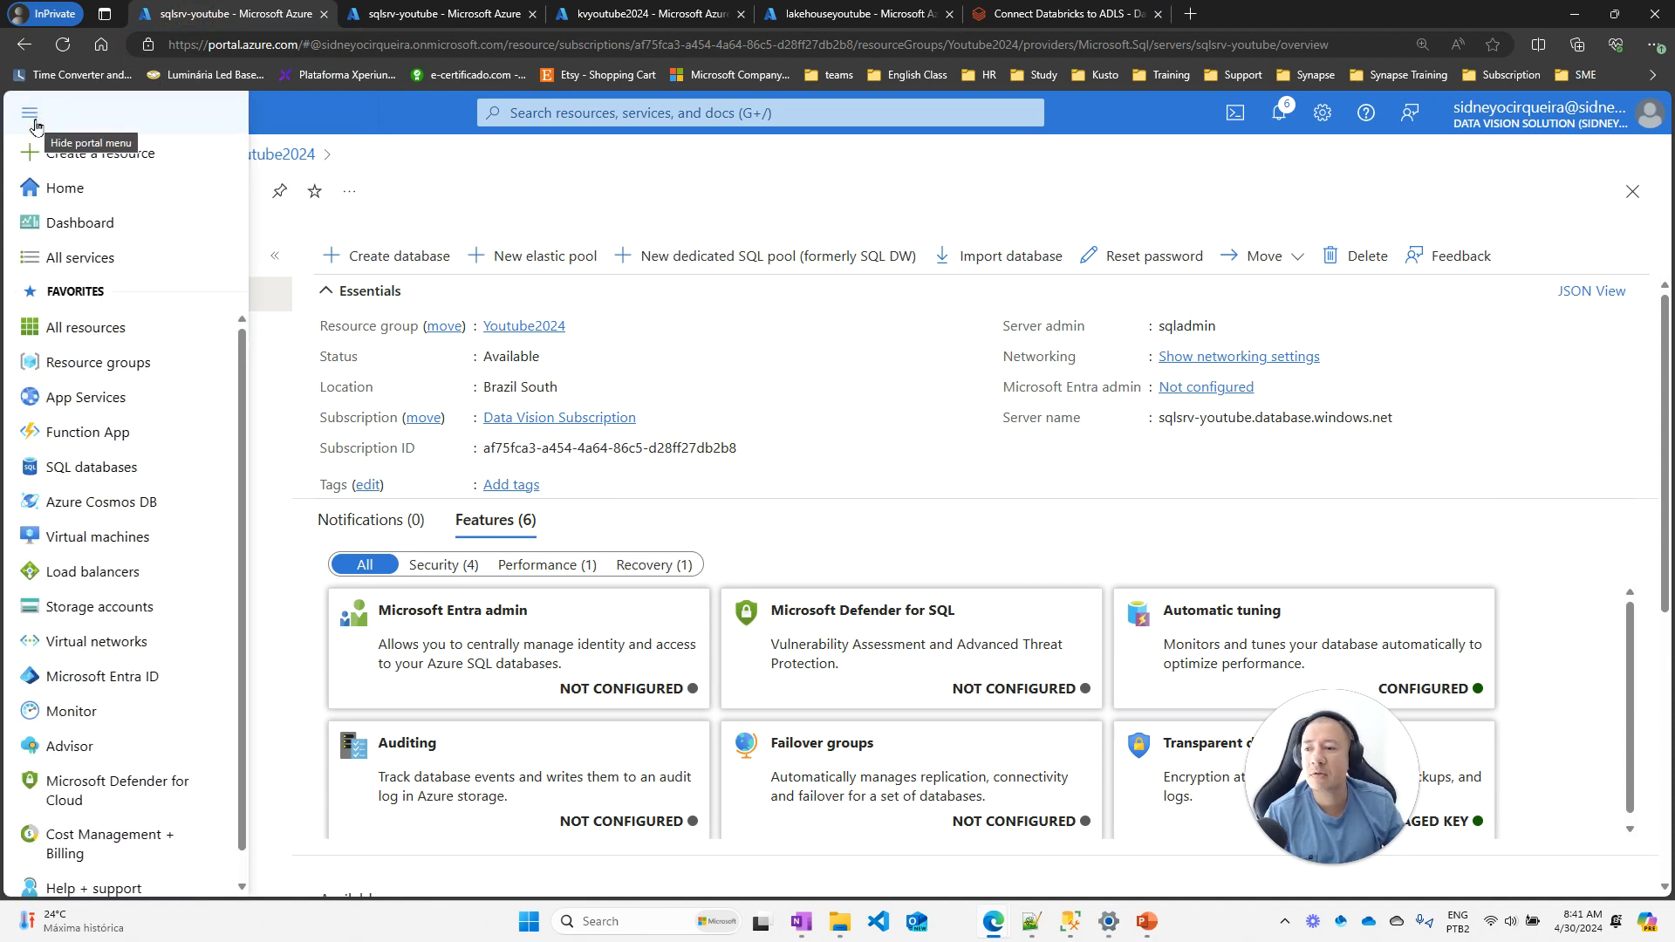
{"action": "left_click", "coordinate": [106, 686]}
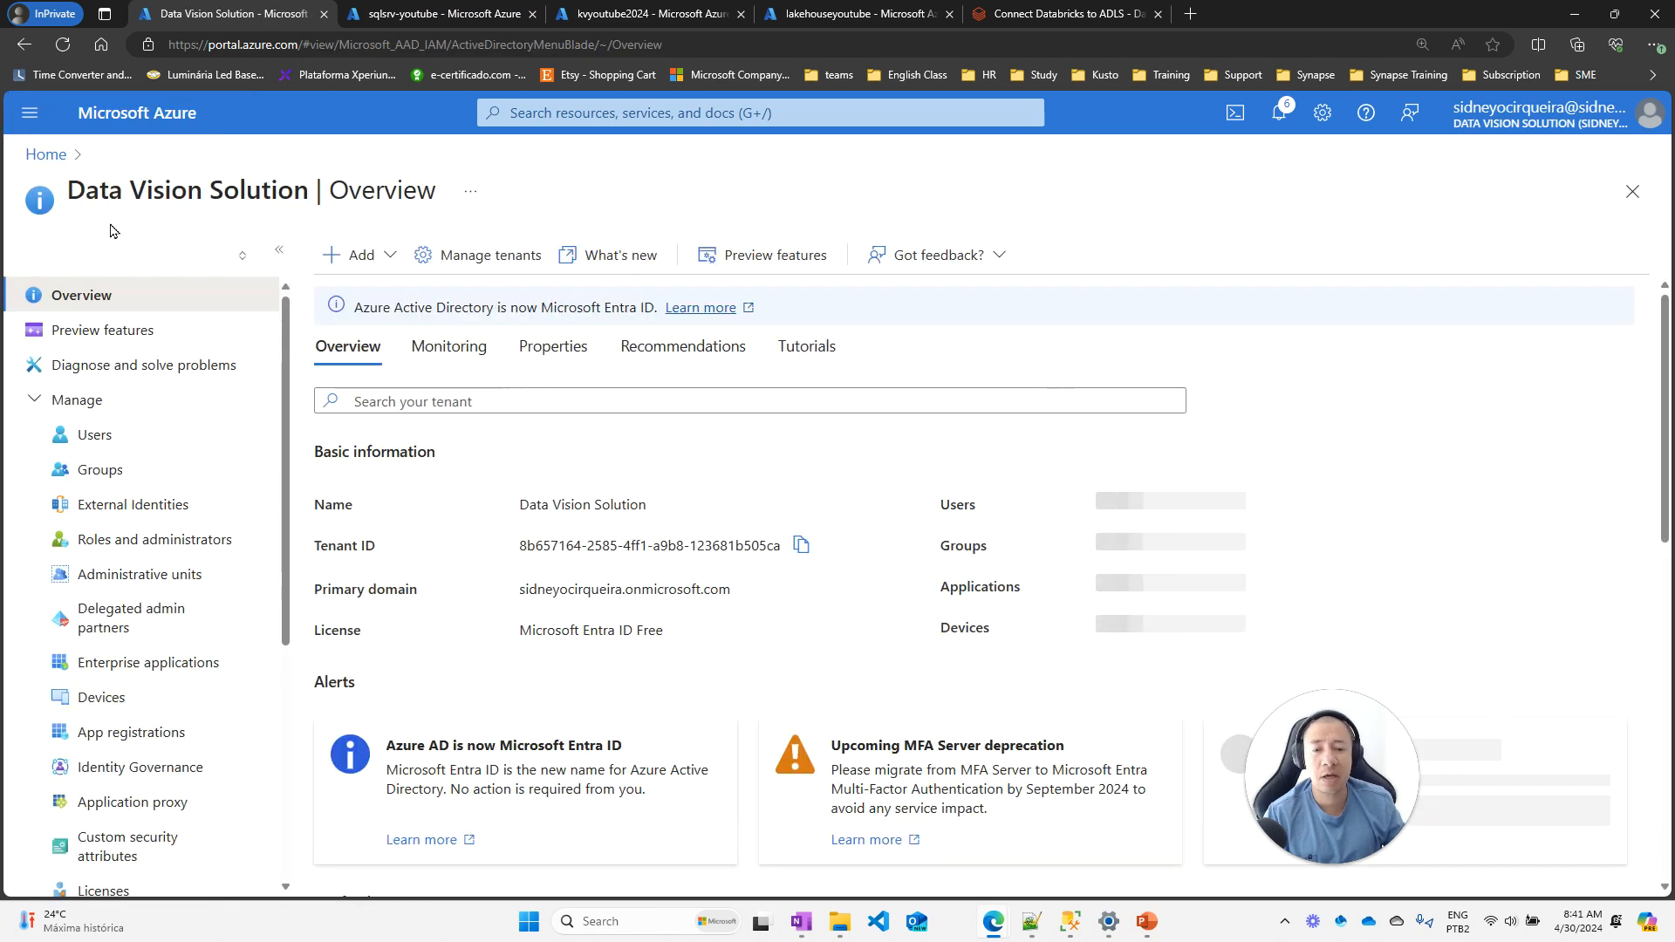
{"action": "scroll", "coordinate": [122, 610], "scroll_direction": "down", "scroll_amount": 2}
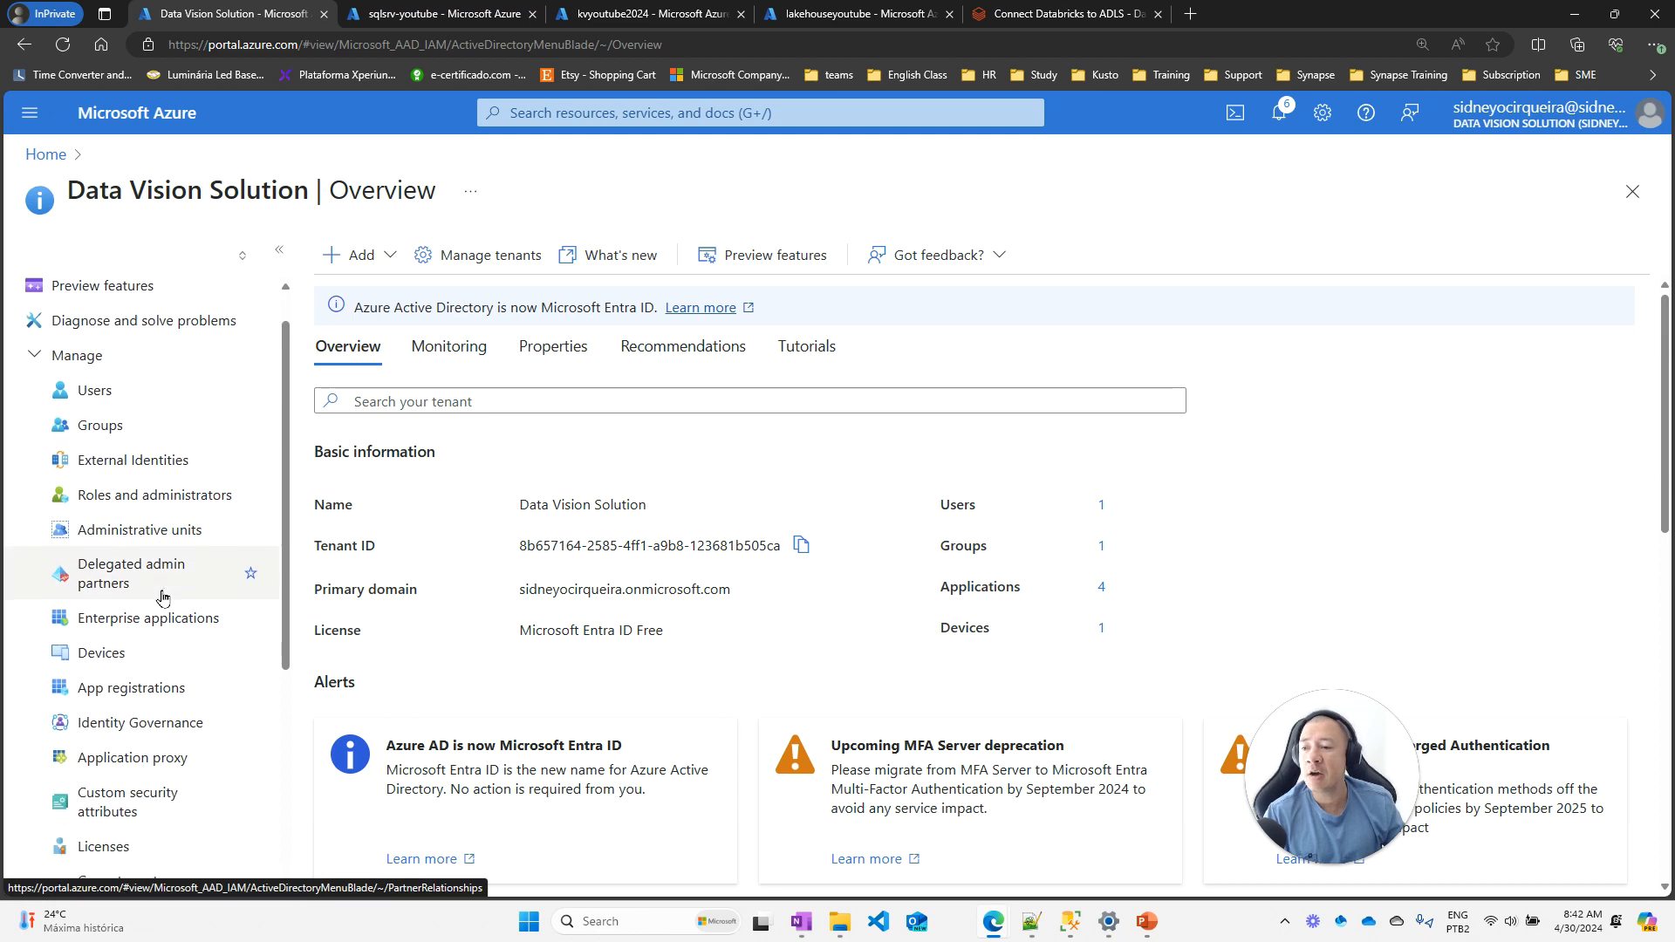
{"action": "left_click", "coordinate": [134, 633]}
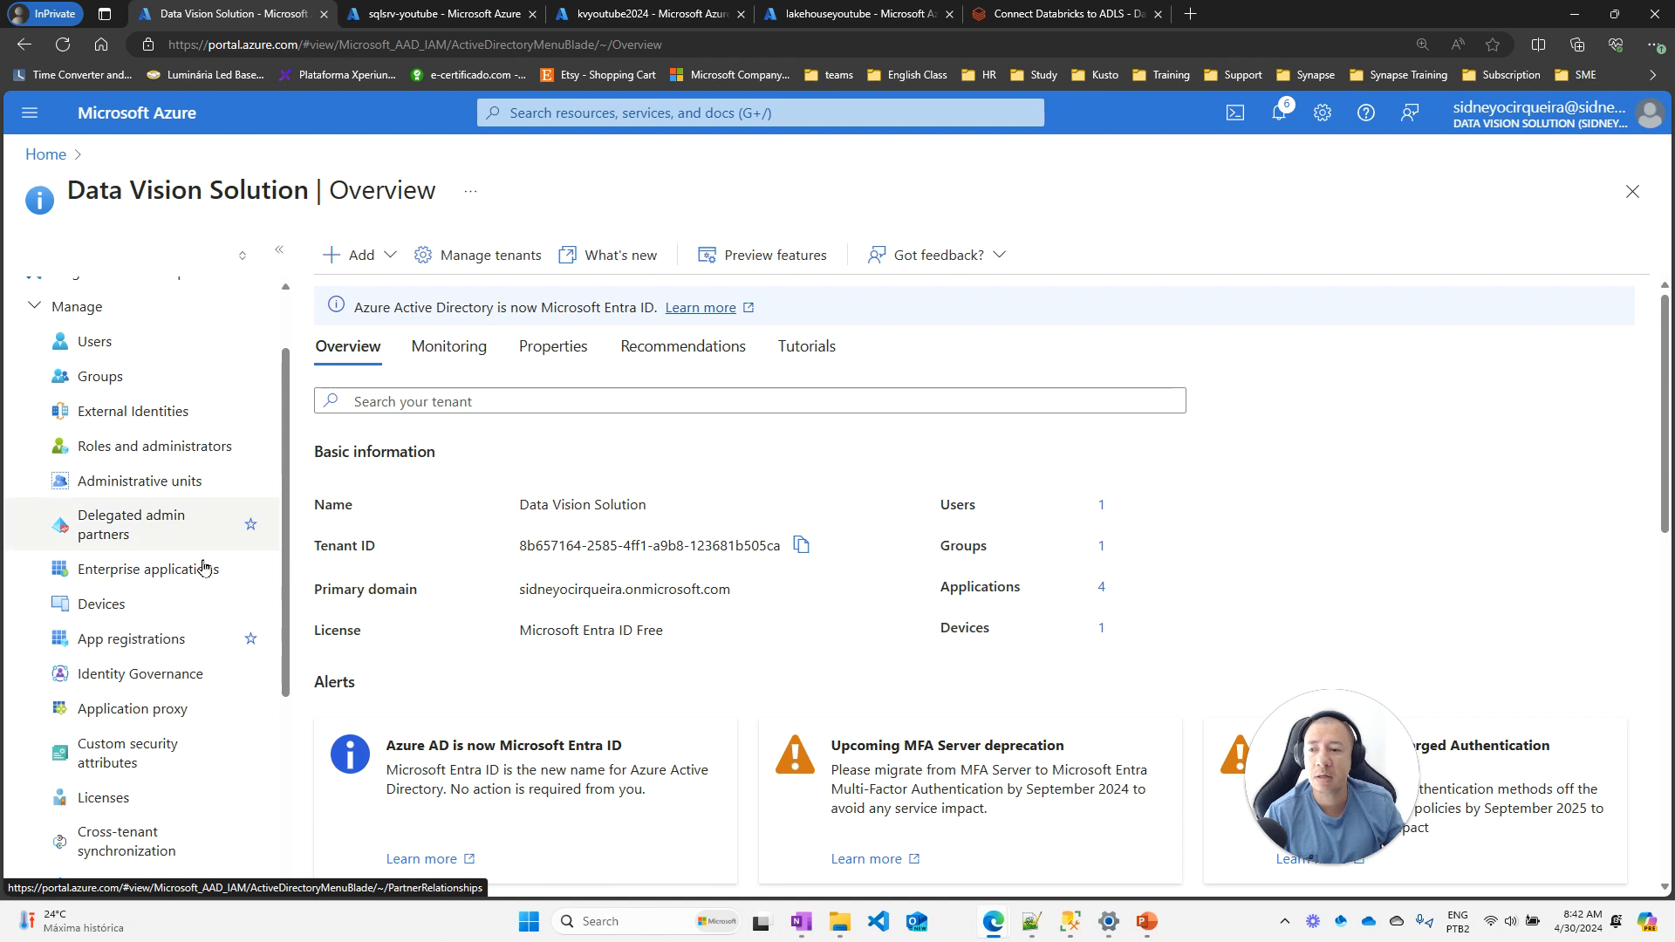
{"action": "left_click", "coordinate": [163, 639]}
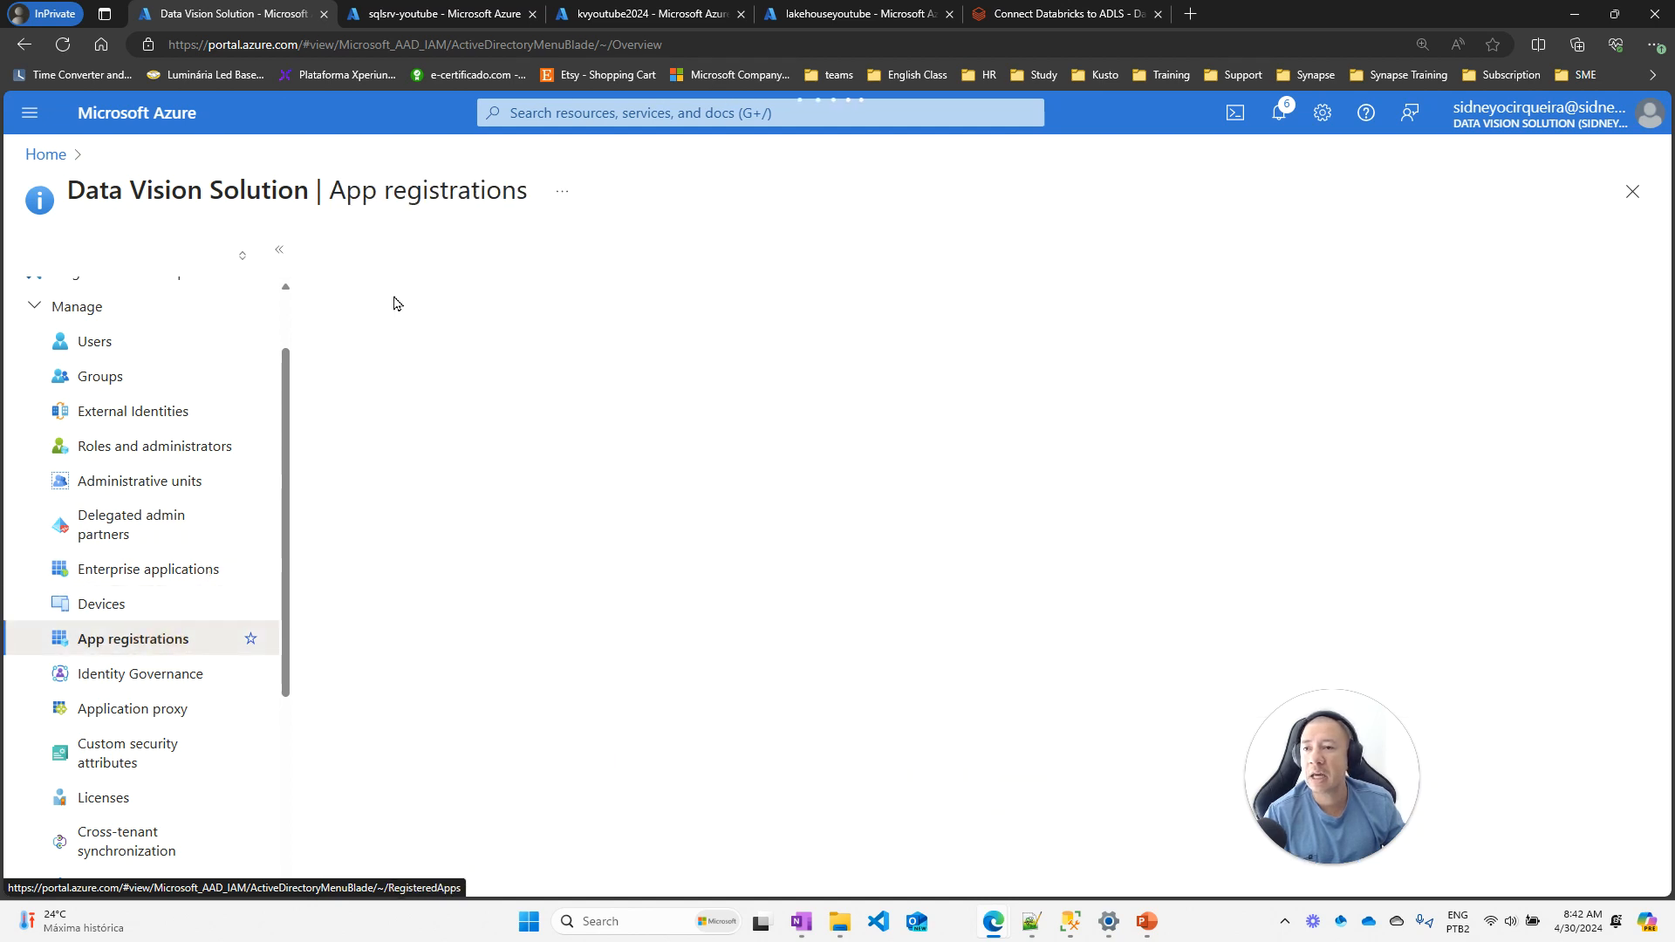
Register a new single-tenant application named fabric_app_registration
{"action": "left_click", "coordinate": [377, 267]}
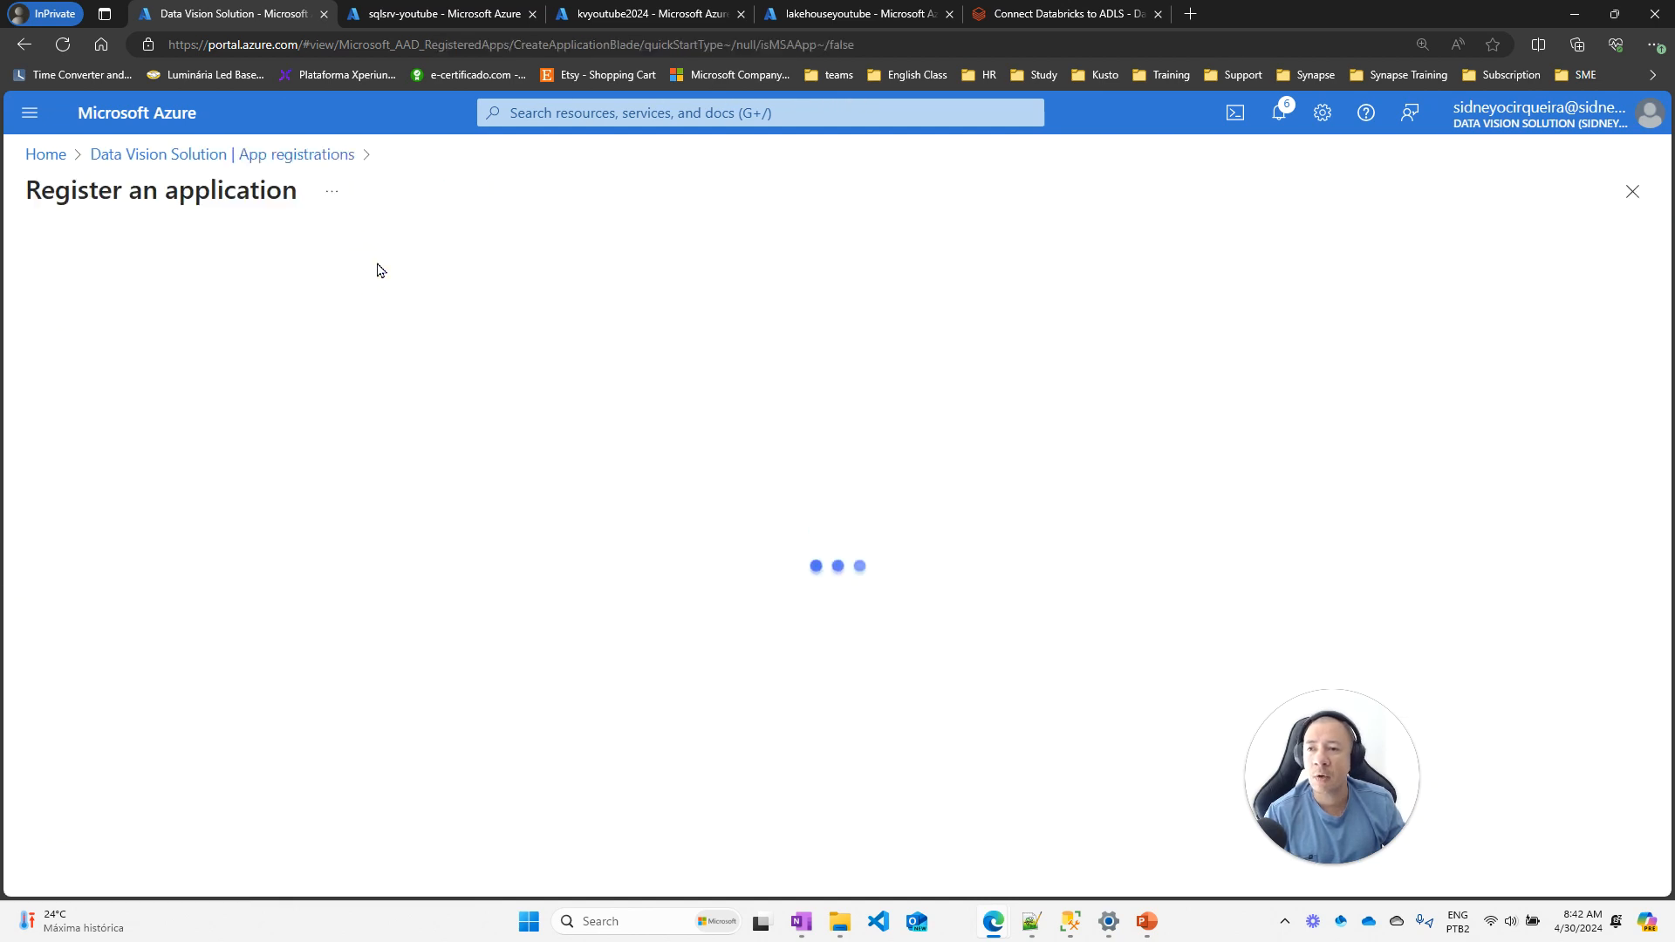
{"action": "left_click", "coordinate": [367, 341]}
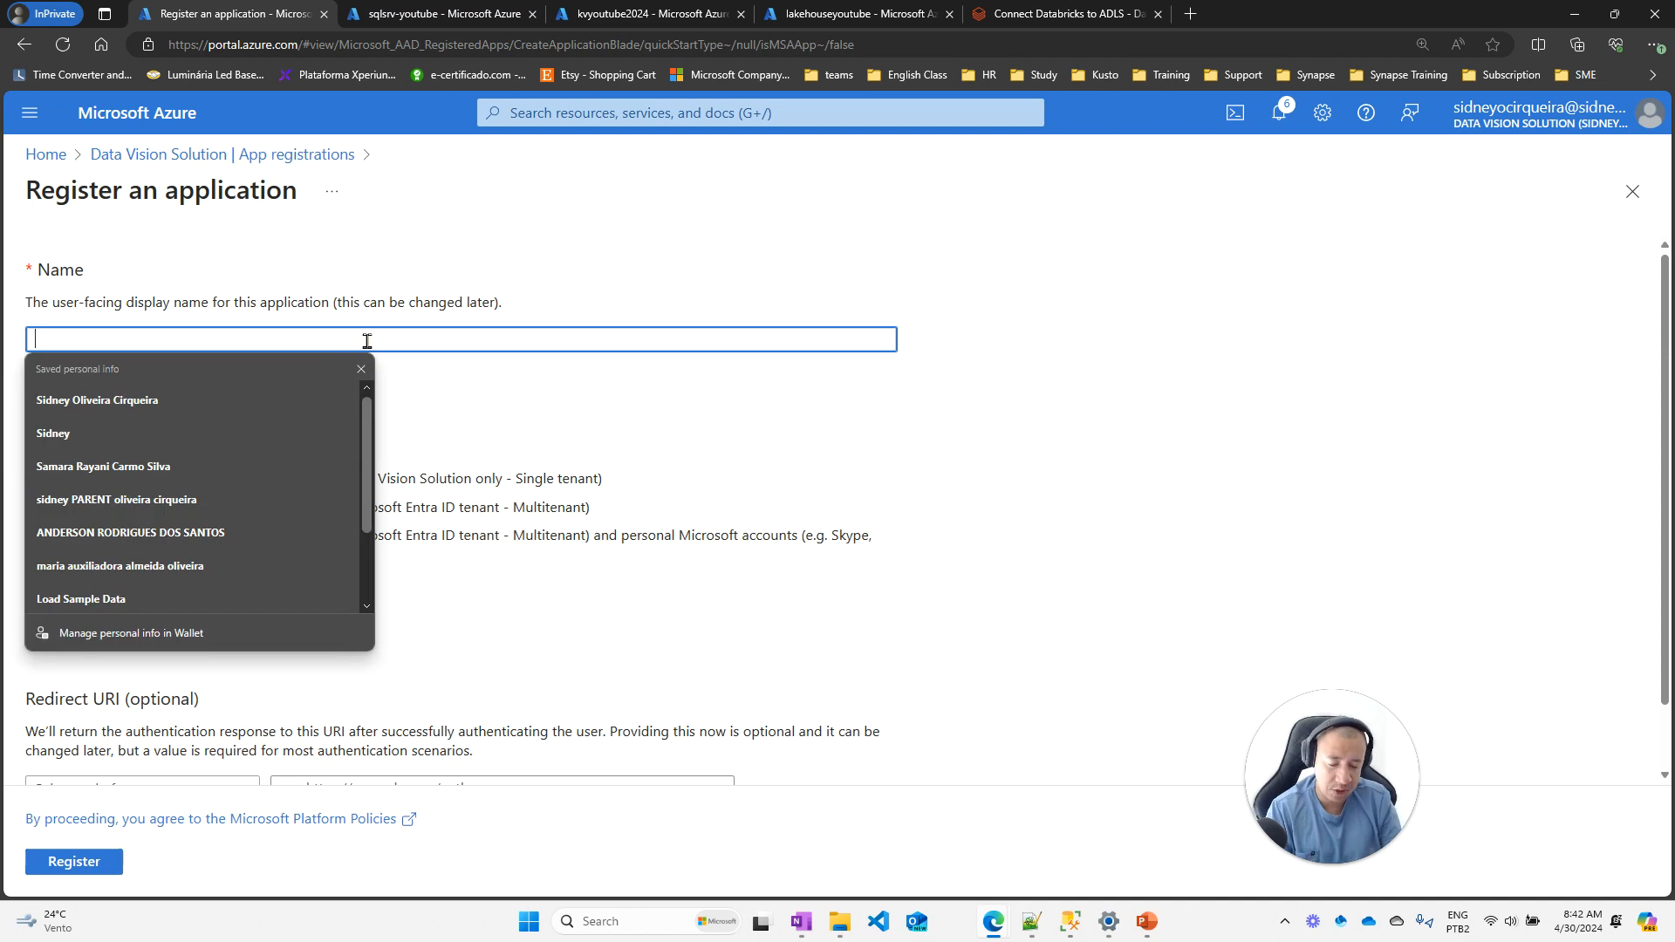
{"action": "type", "text": "fabric_app_registration"}
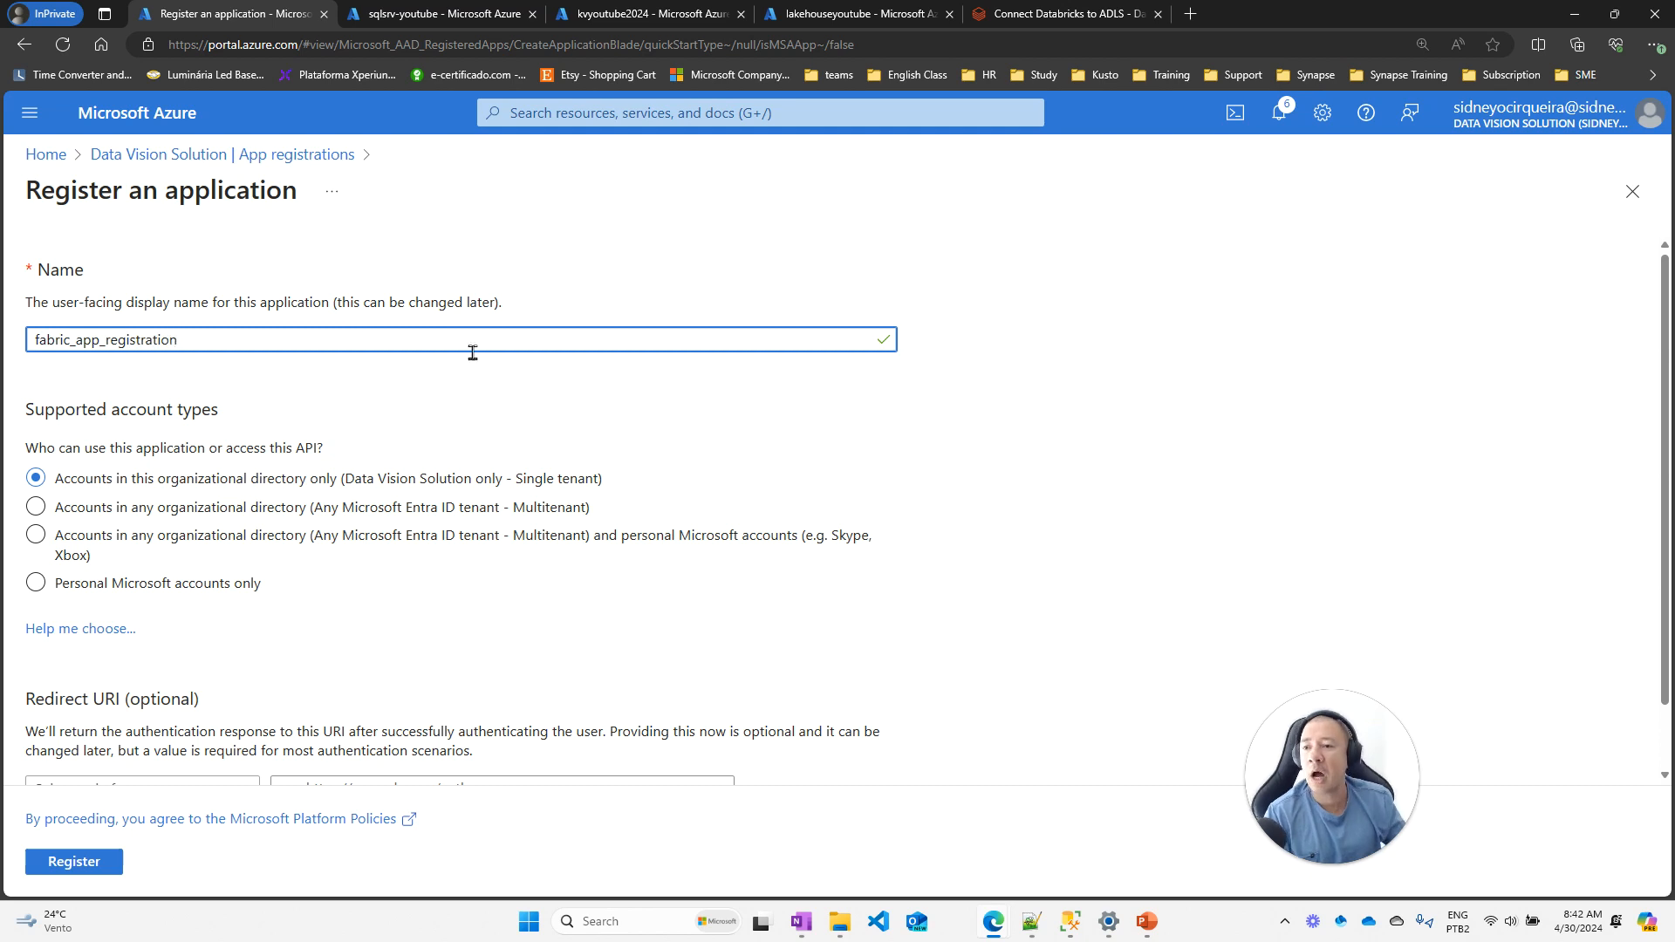
{"action": "scroll", "coordinate": [486, 370], "scroll_direction": "down", "scroll_amount": 2}
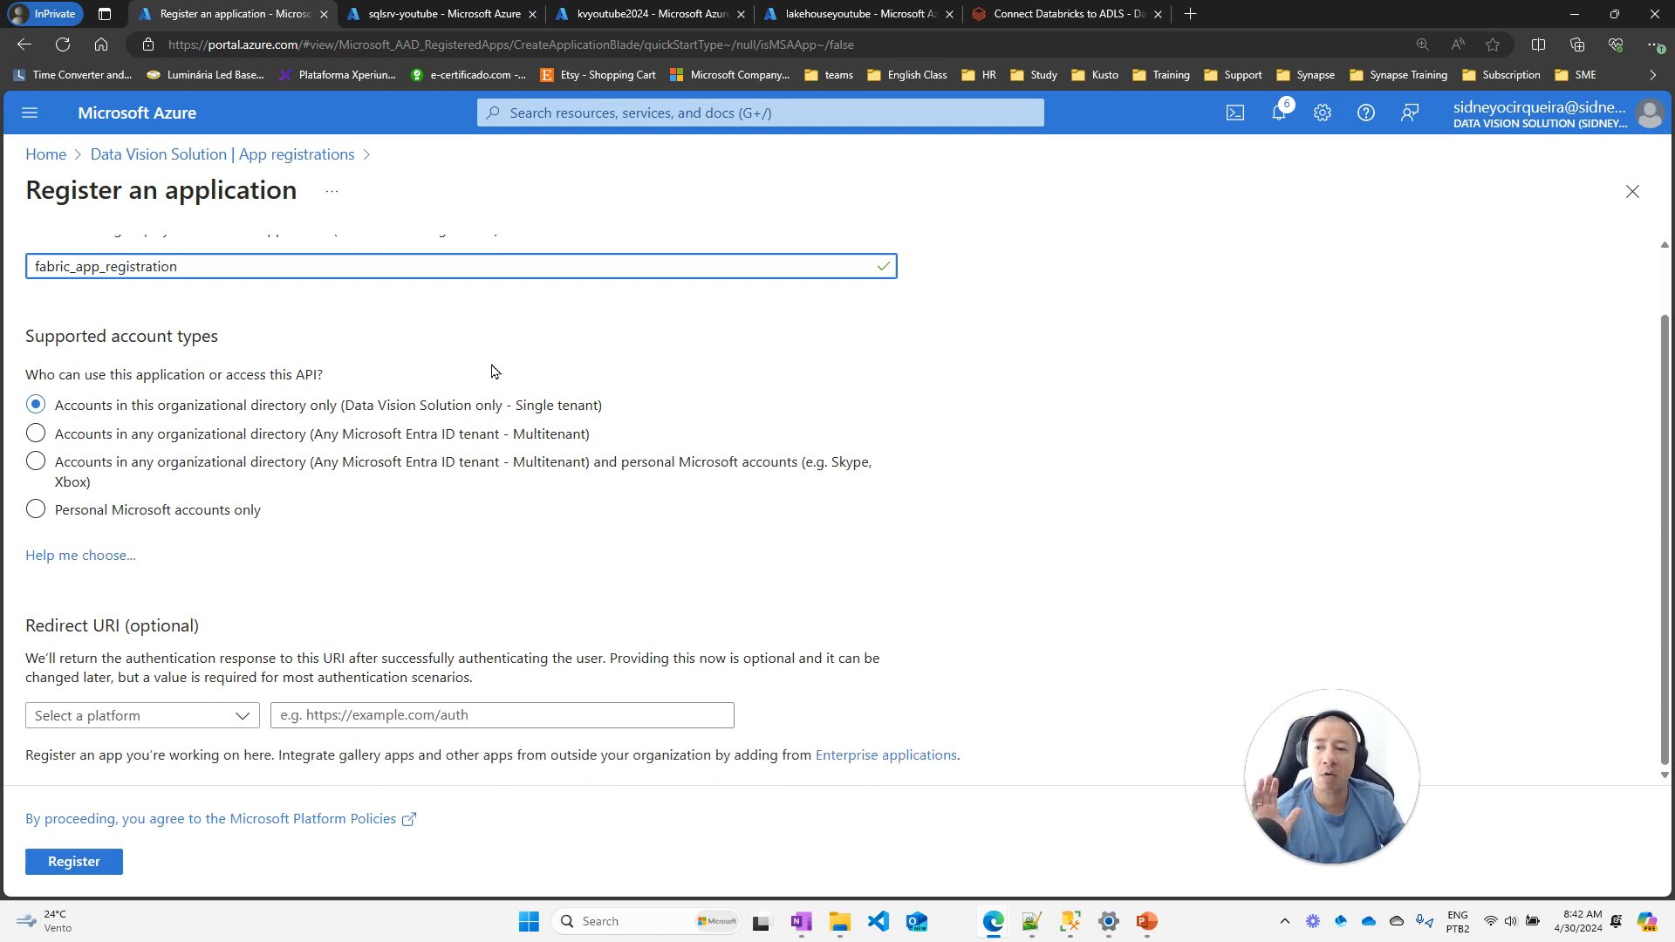
{"action": "left_click", "coordinate": [92, 860]}
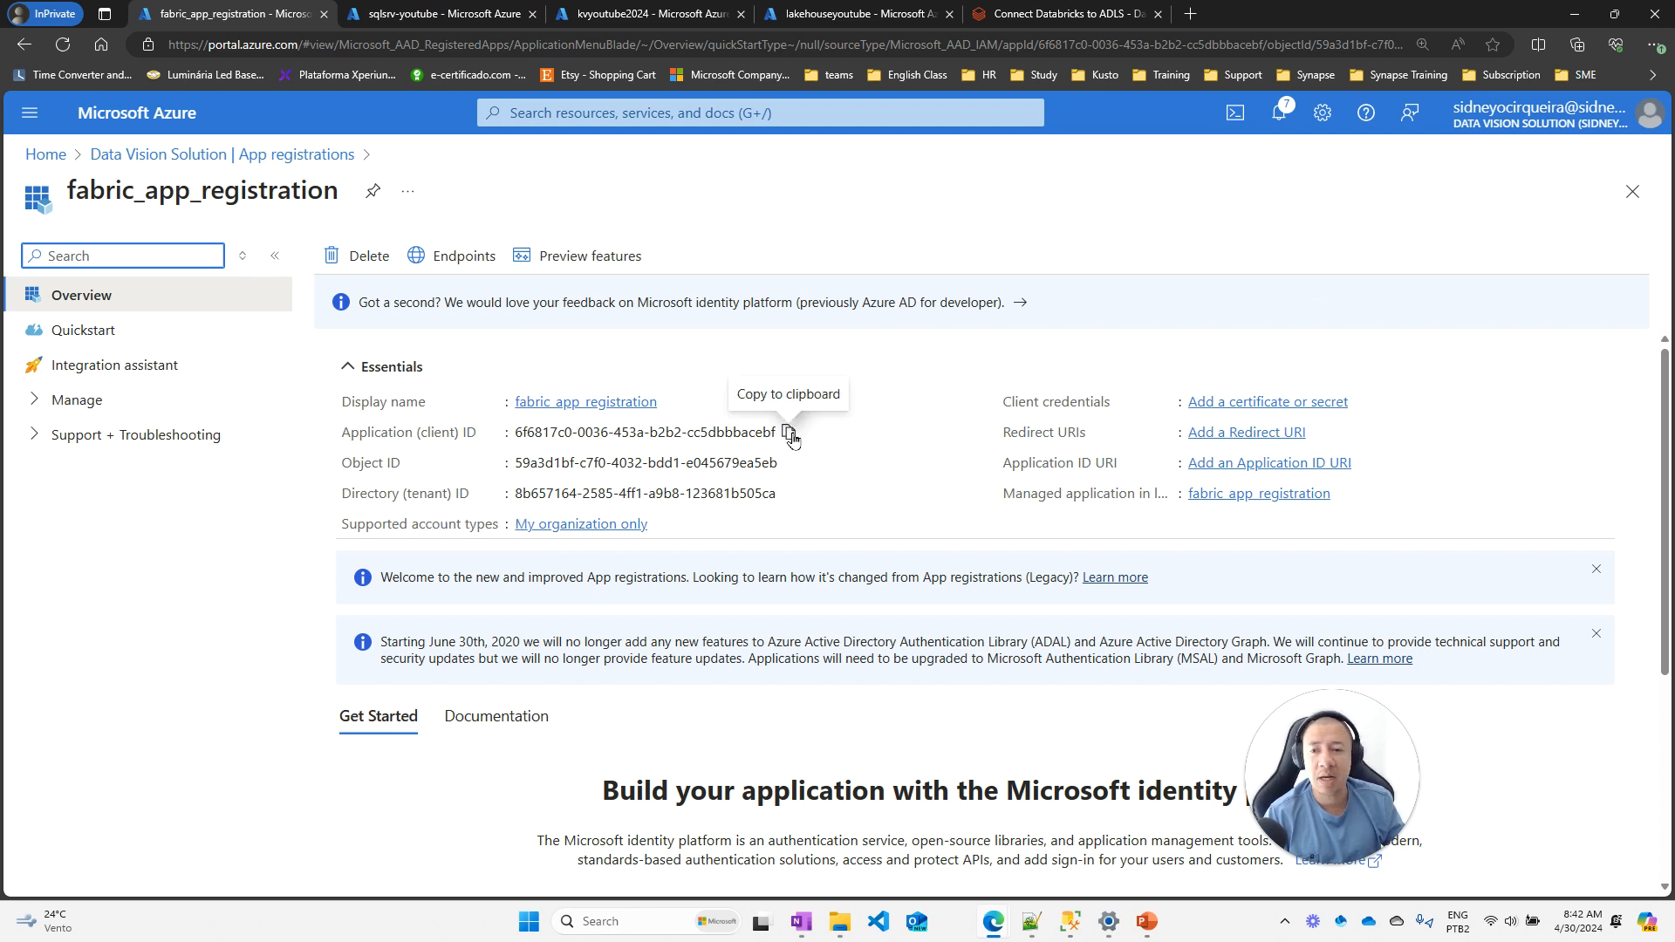
Copy the Application (client) ID of fabric_app_registration into the App id line of the Notepad++ notes
{"action": "left_click", "coordinate": [790, 433]}
{"action": "key", "text": "alt+Tab"}
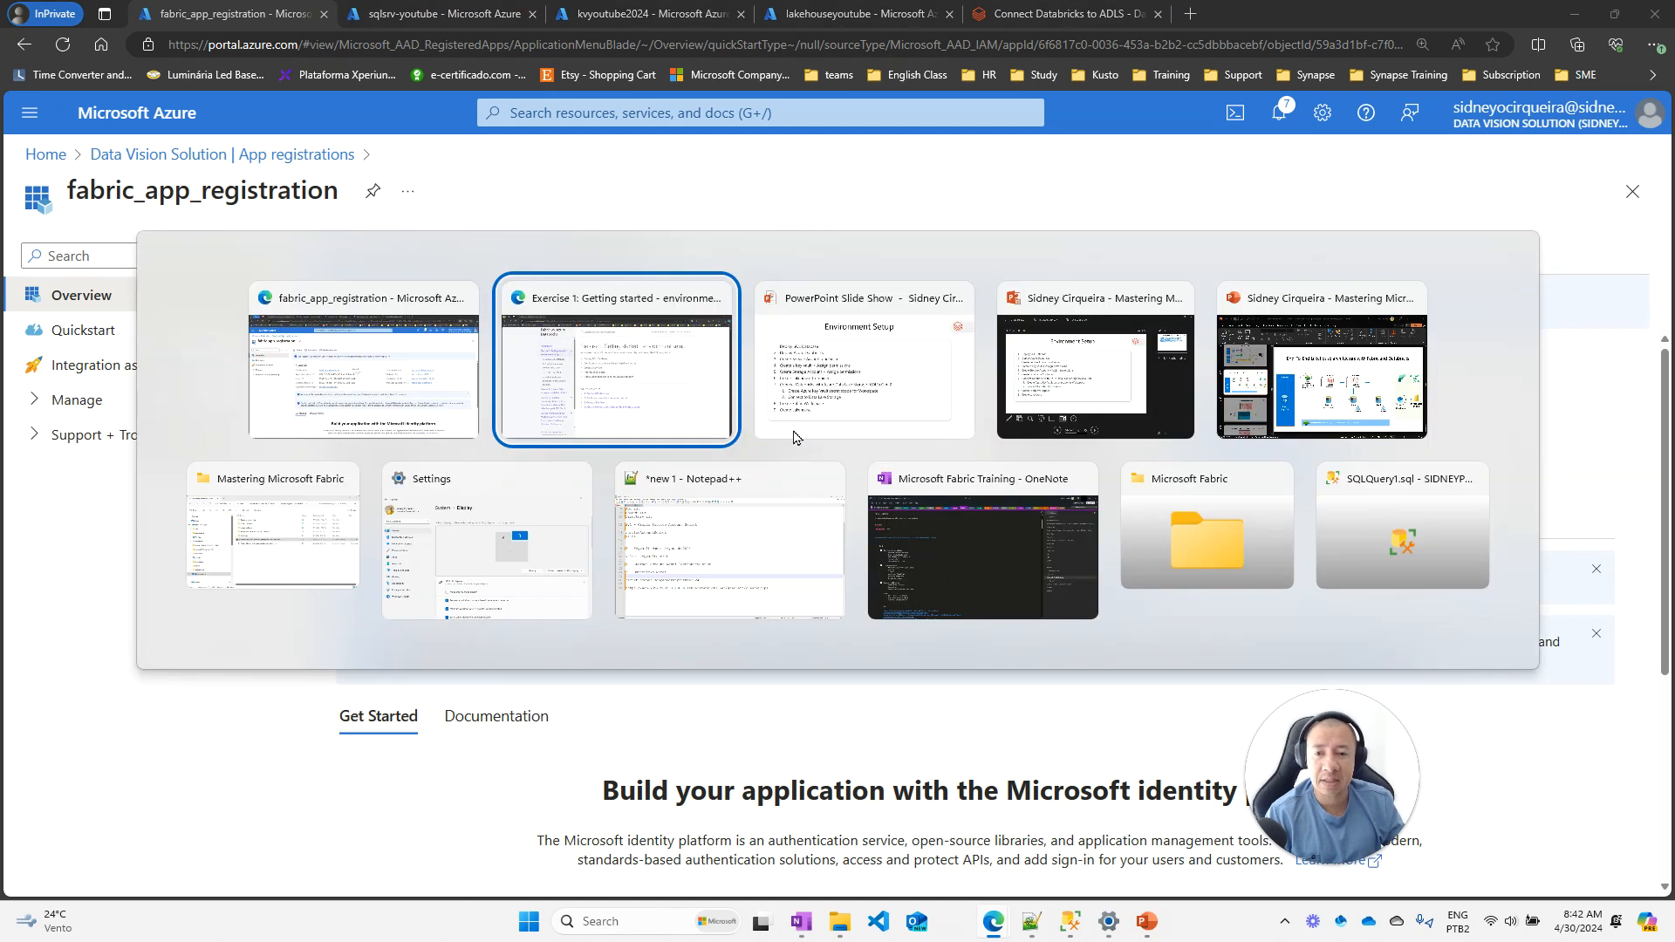
{"action": "left_click", "coordinate": [1032, 921]}
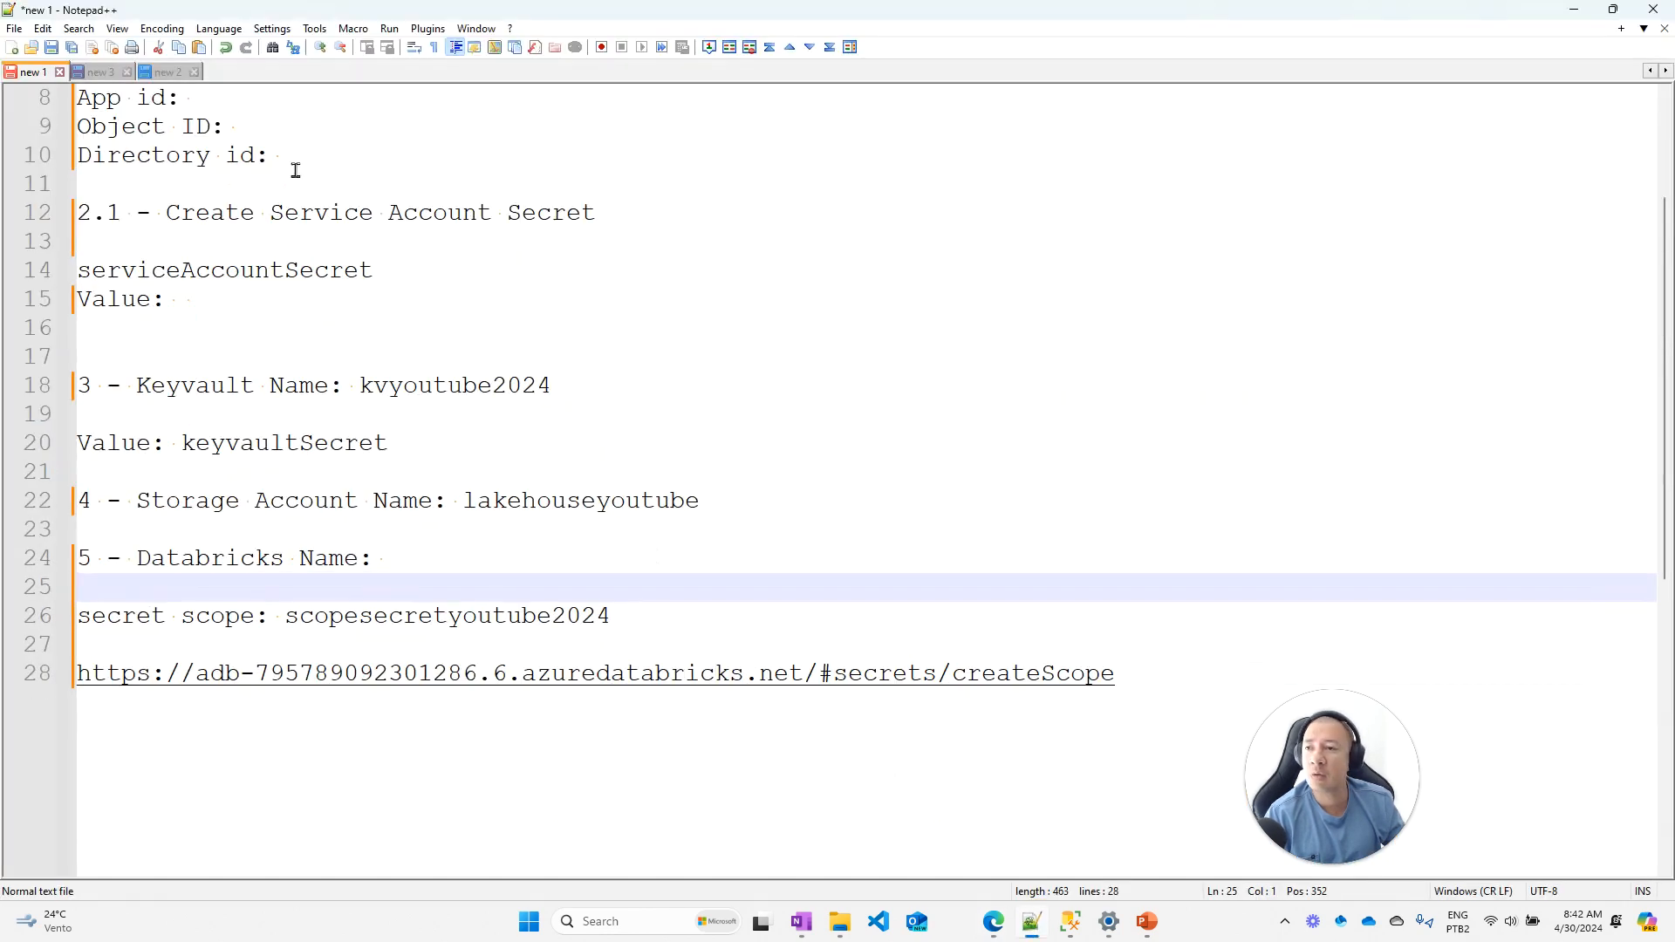
{"action": "scroll", "coordinate": [332, 274], "scroll_direction": "up", "scroll_amount": 1}
{"action": "scroll", "coordinate": [288, 266], "scroll_direction": "up", "scroll_amount": 1}
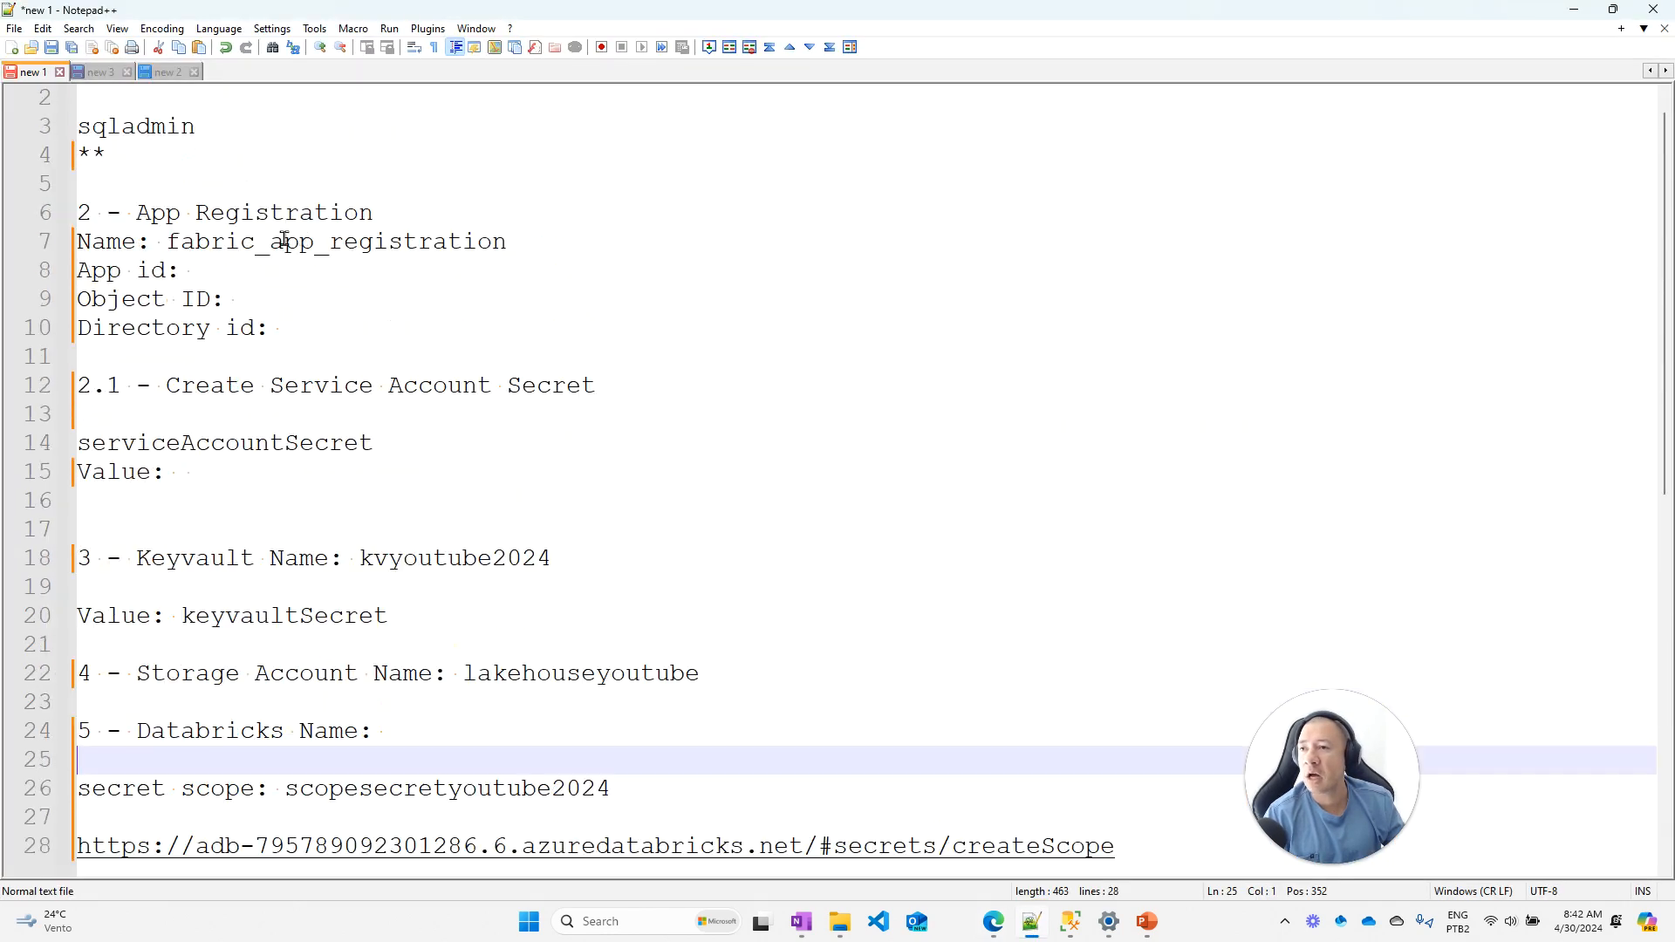
{"action": "left_click", "coordinate": [285, 264]}
{"action": "key", "text": "ctrl+v"}
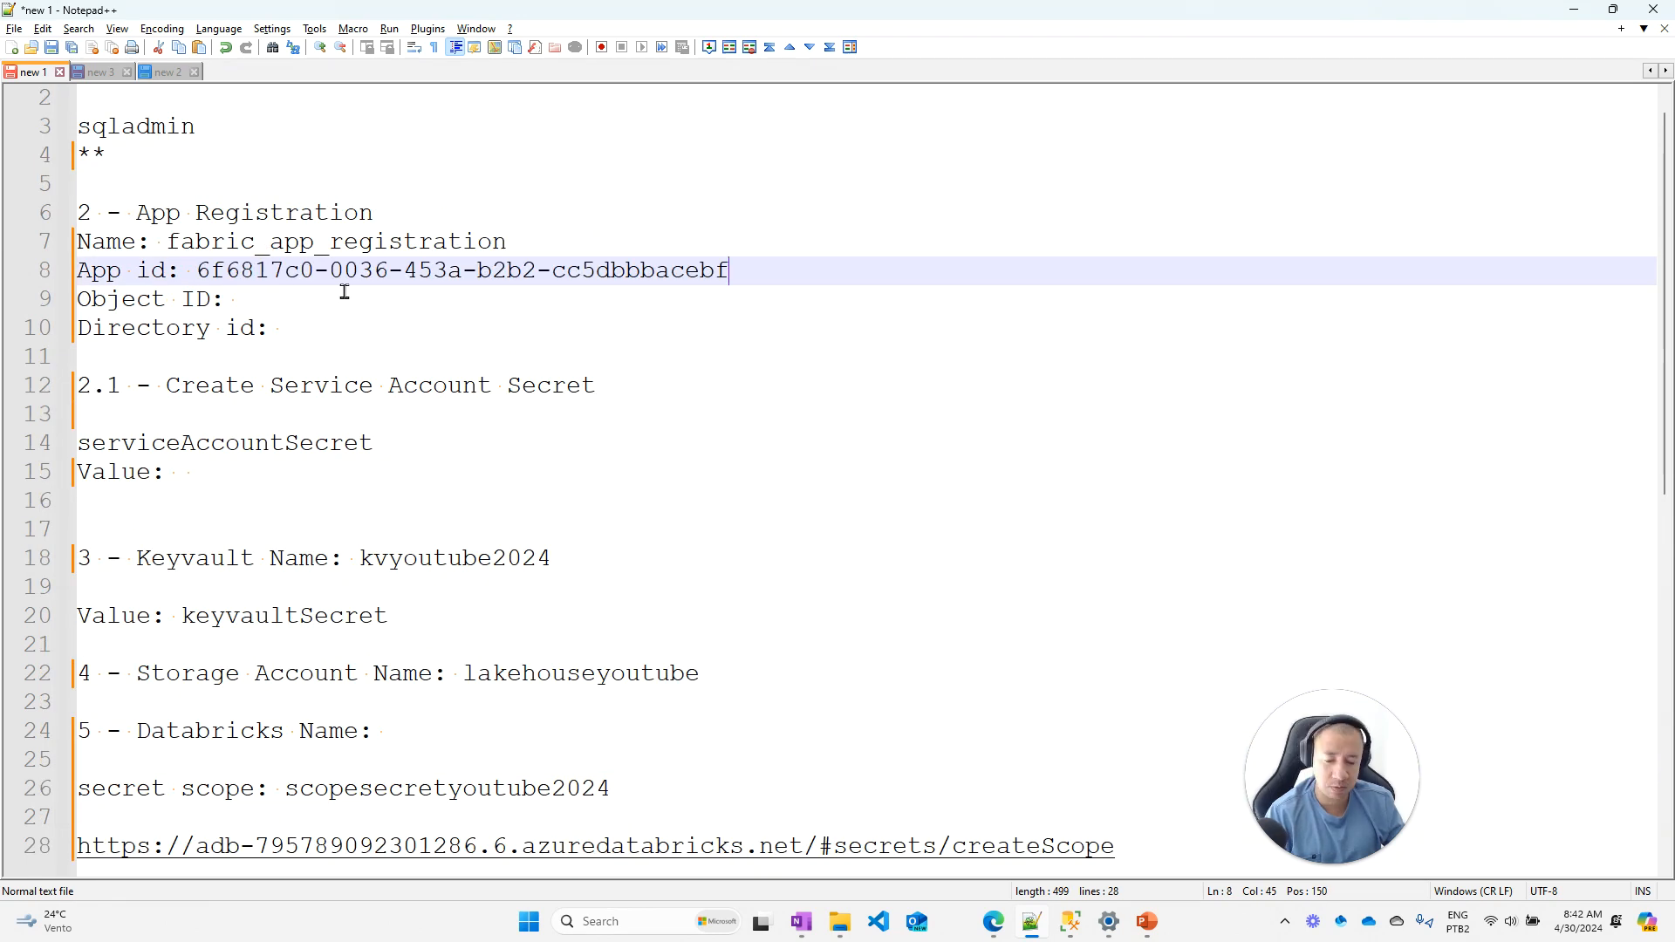
Copy the app registration's Object ID from the Azure portal into the Object ID line of the Notepad++ notes
{"action": "key", "text": "alt+Tab"}
{"action": "left_click", "coordinate": [791, 463]}
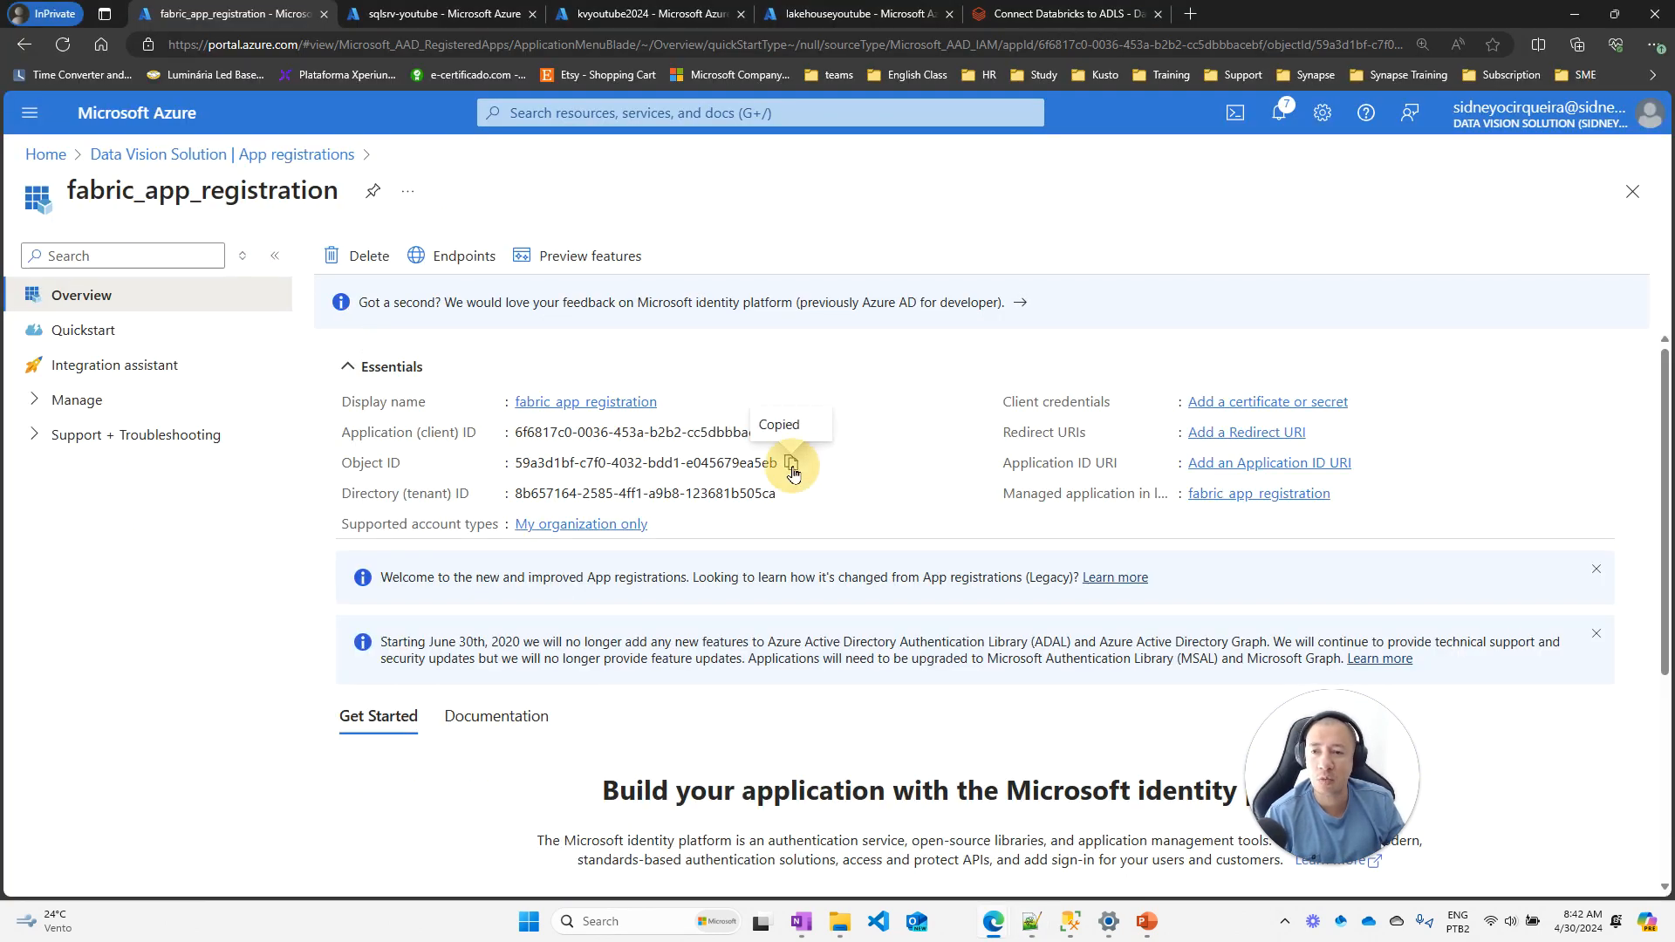
{"action": "key", "text": "alt+Tab"}
{"action": "left_click", "coordinate": [348, 299]}
{"action": "key", "text": "ctrl+v"}
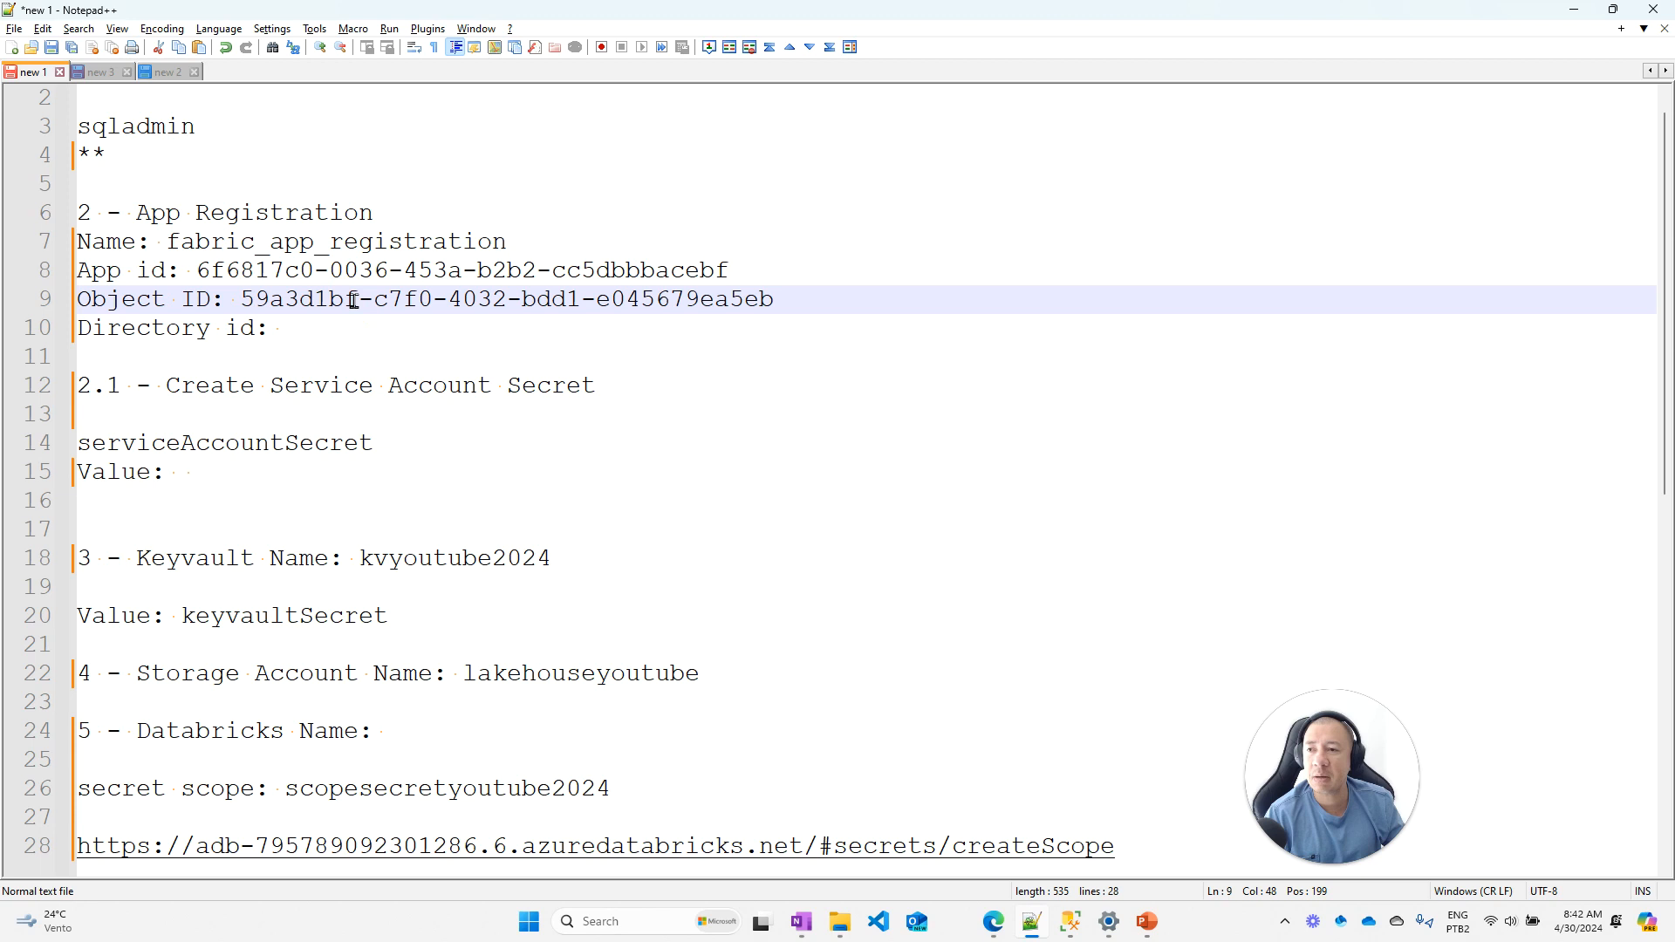
Copy the app registration's Directory (tenant) ID from the Azure portal into the Directory id line of the Notepad++ notes
{"action": "key", "text": "alt+Tab"}
{"action": "left_click", "coordinate": [789, 496]}
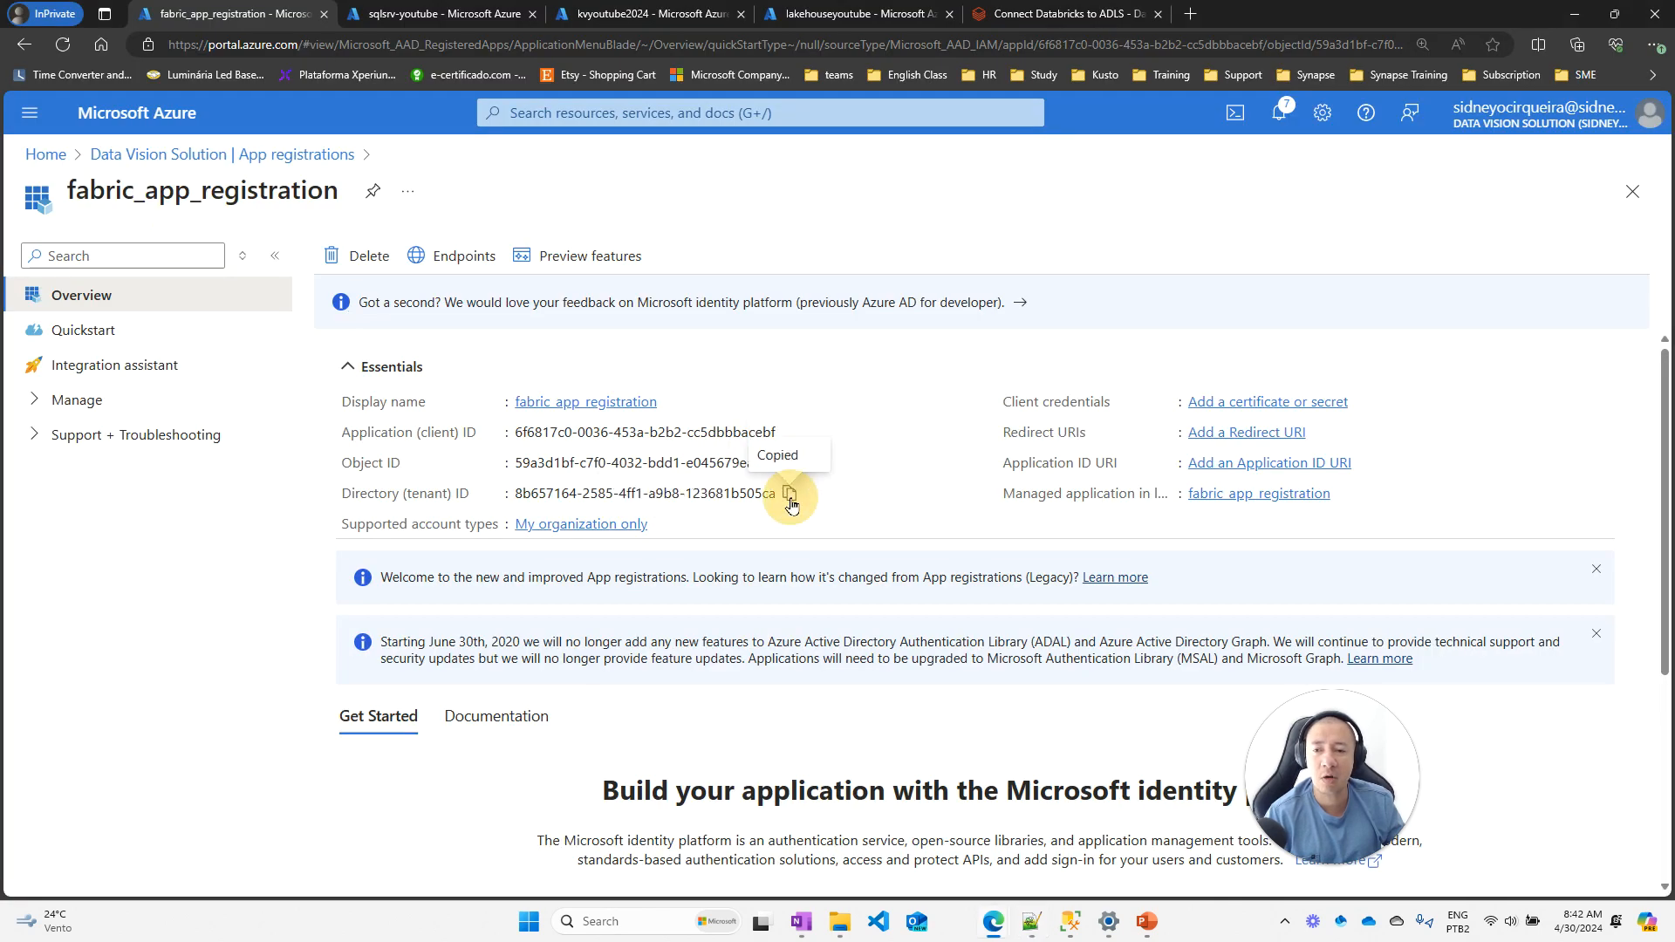
{"action": "key", "text": "alt+Tab"}
{"action": "left_click", "coordinate": [382, 332]}
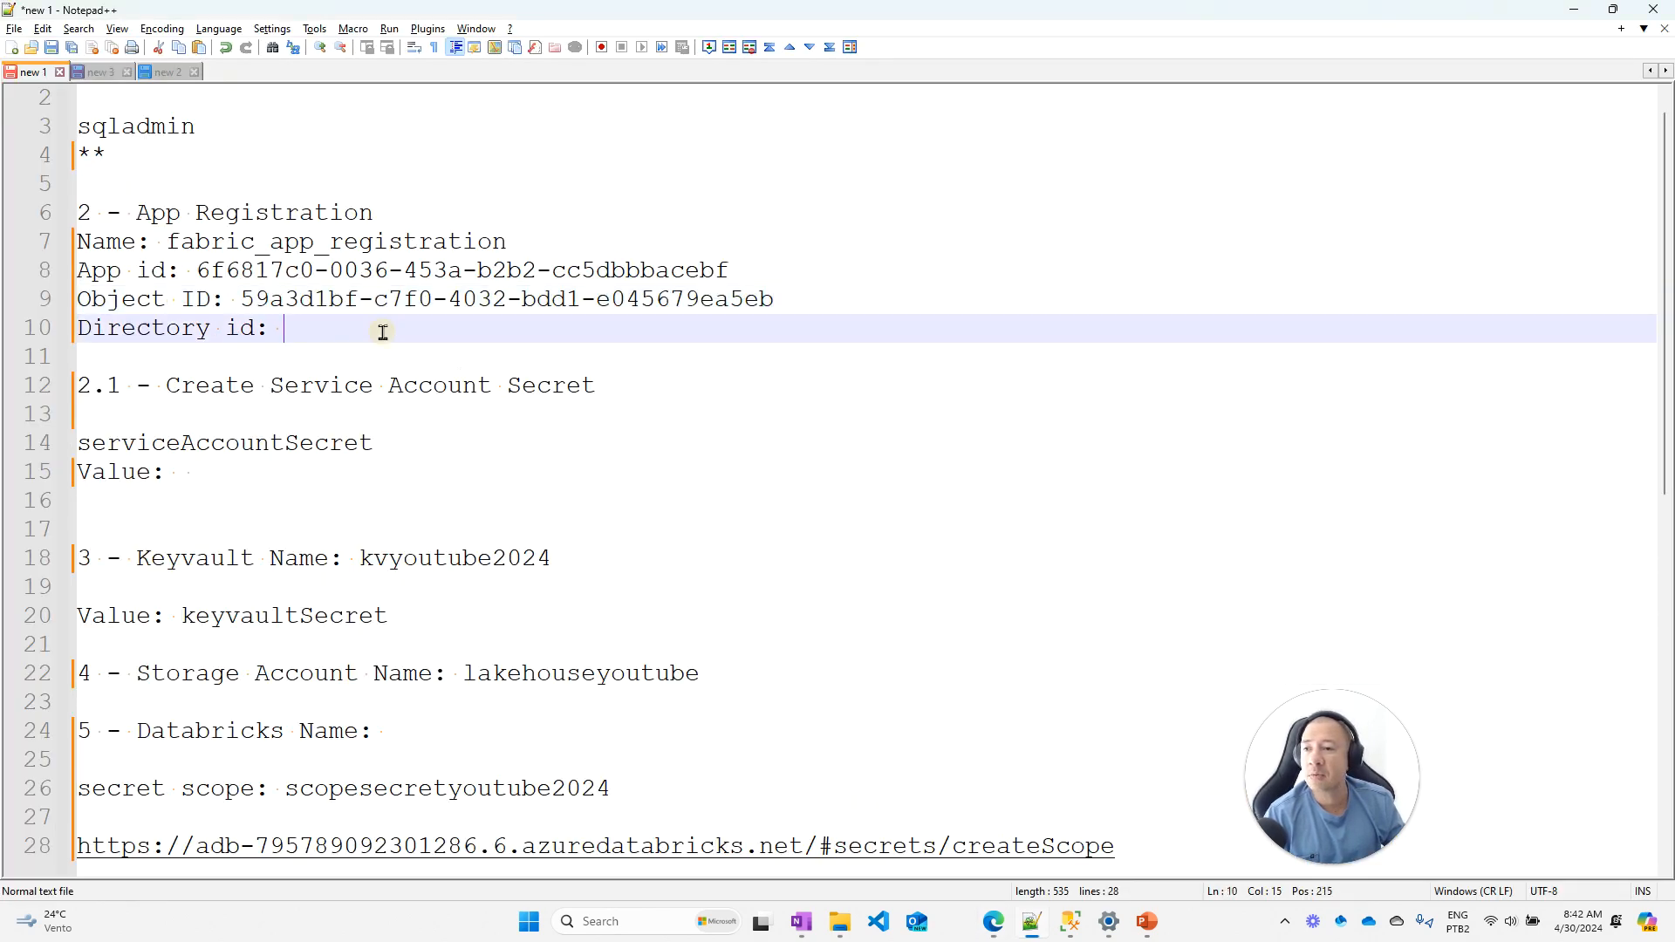
{"action": "key", "text": "ctrl+v"}
Return to the Azure portal and open the form for a new client secret of fabric_app_registration
{"action": "left_click", "coordinate": [223, 471]}
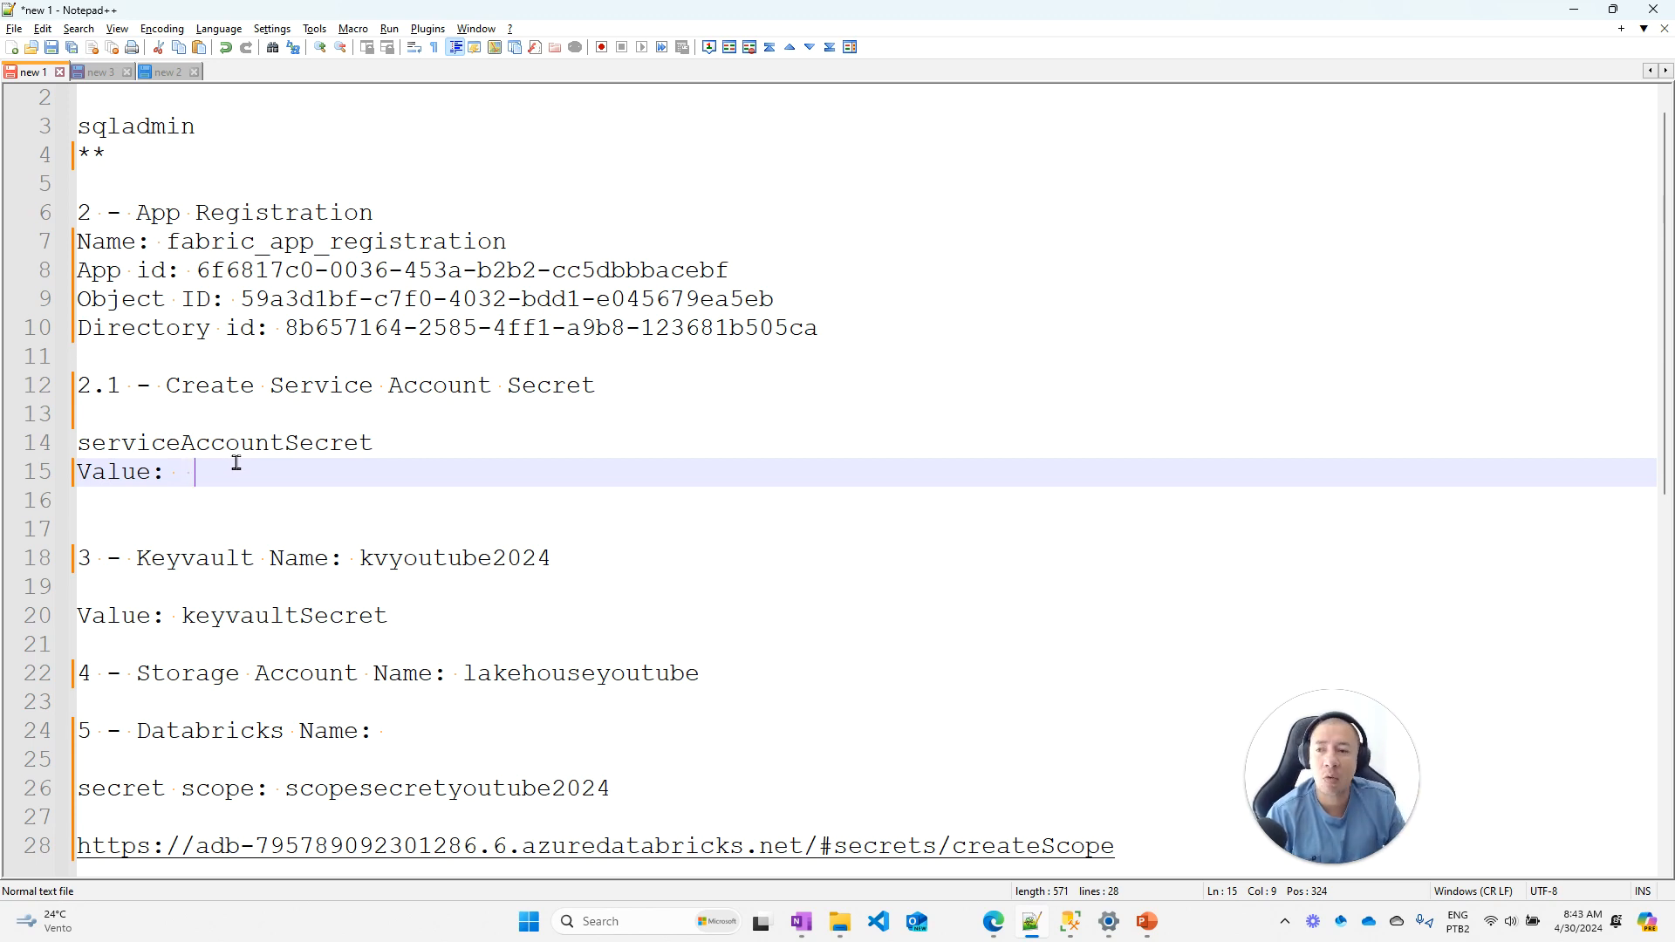
{"action": "key", "text": "alt+Tab"}
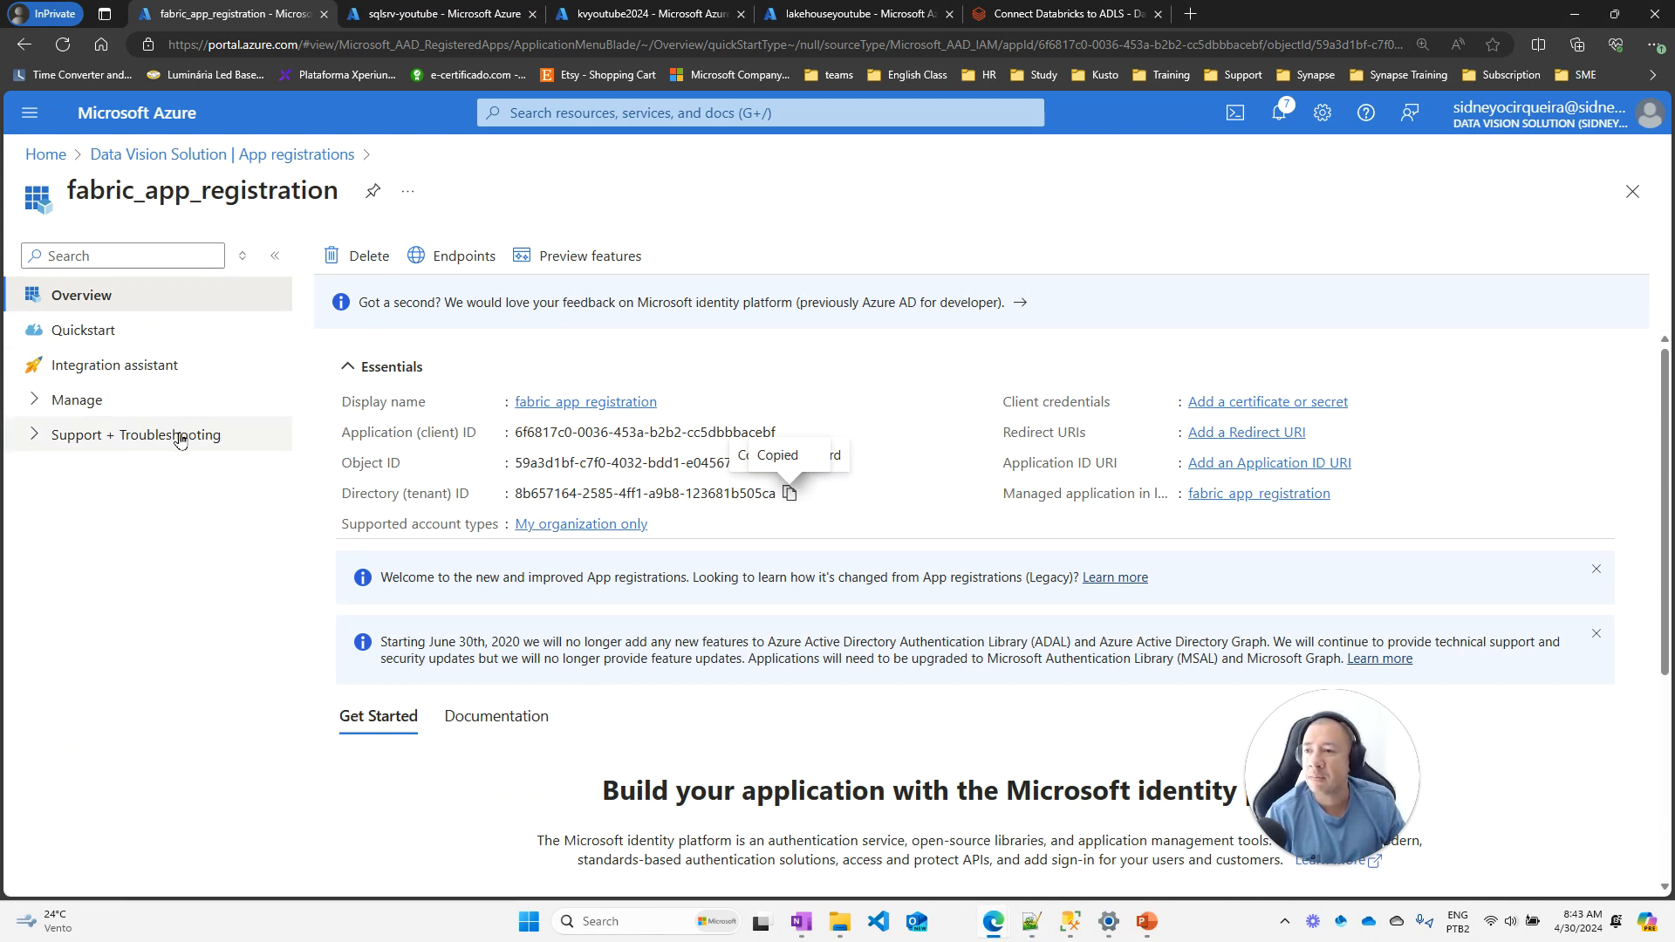
{"action": "left_click", "coordinate": [162, 402]}
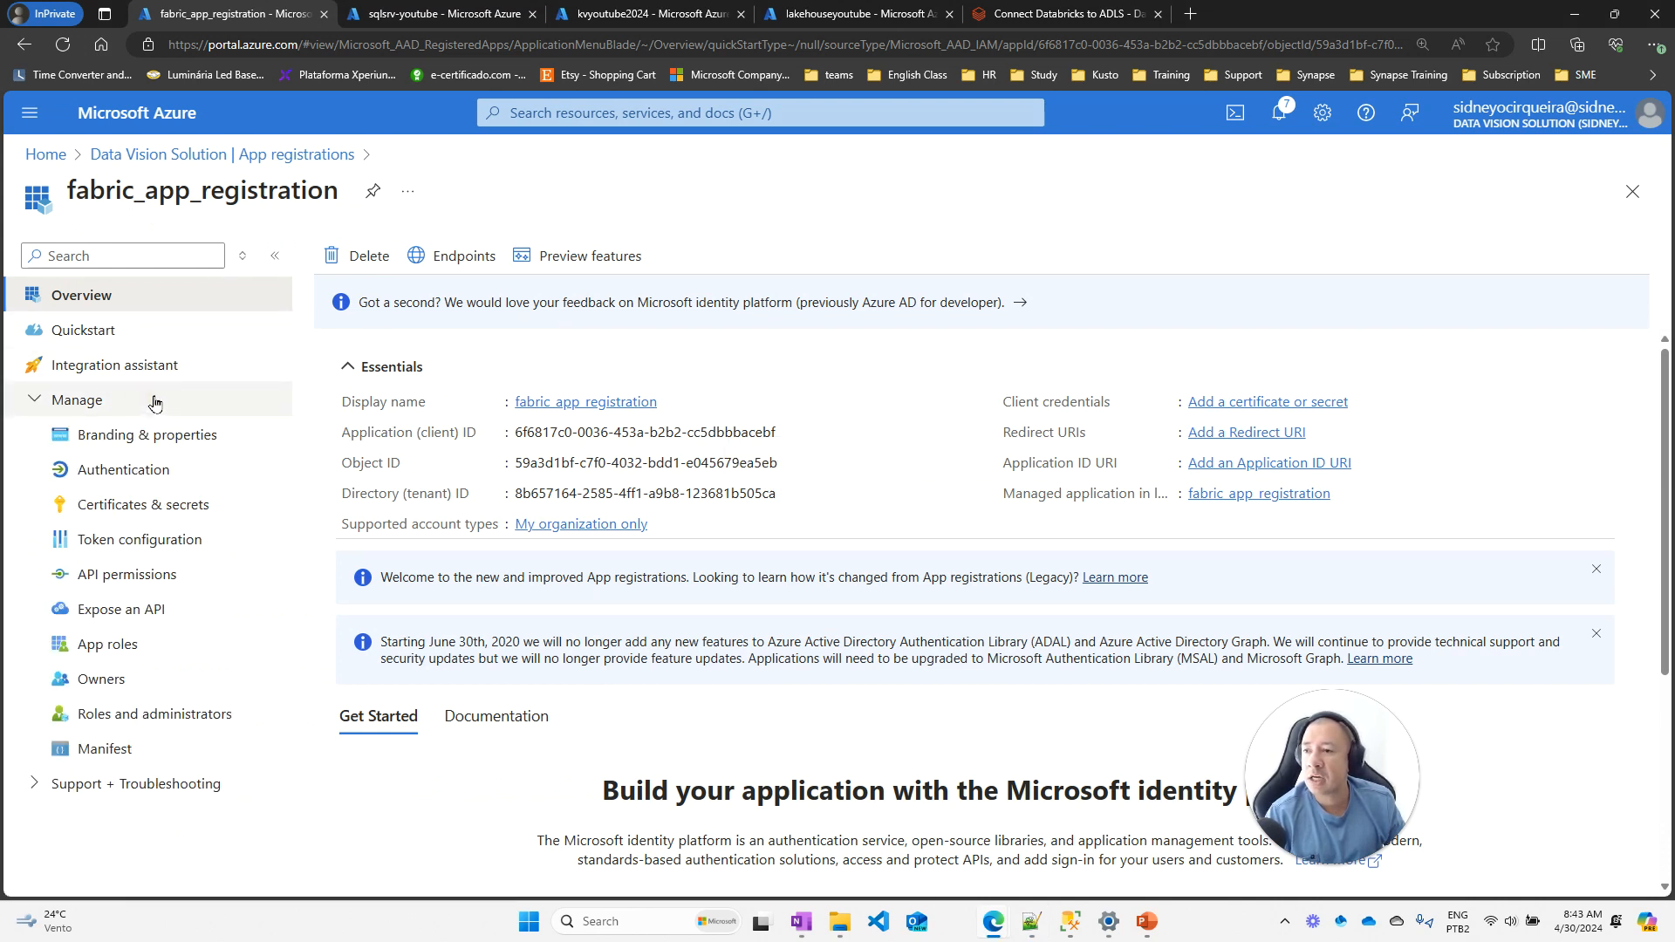
{"action": "left_click", "coordinate": [178, 508]}
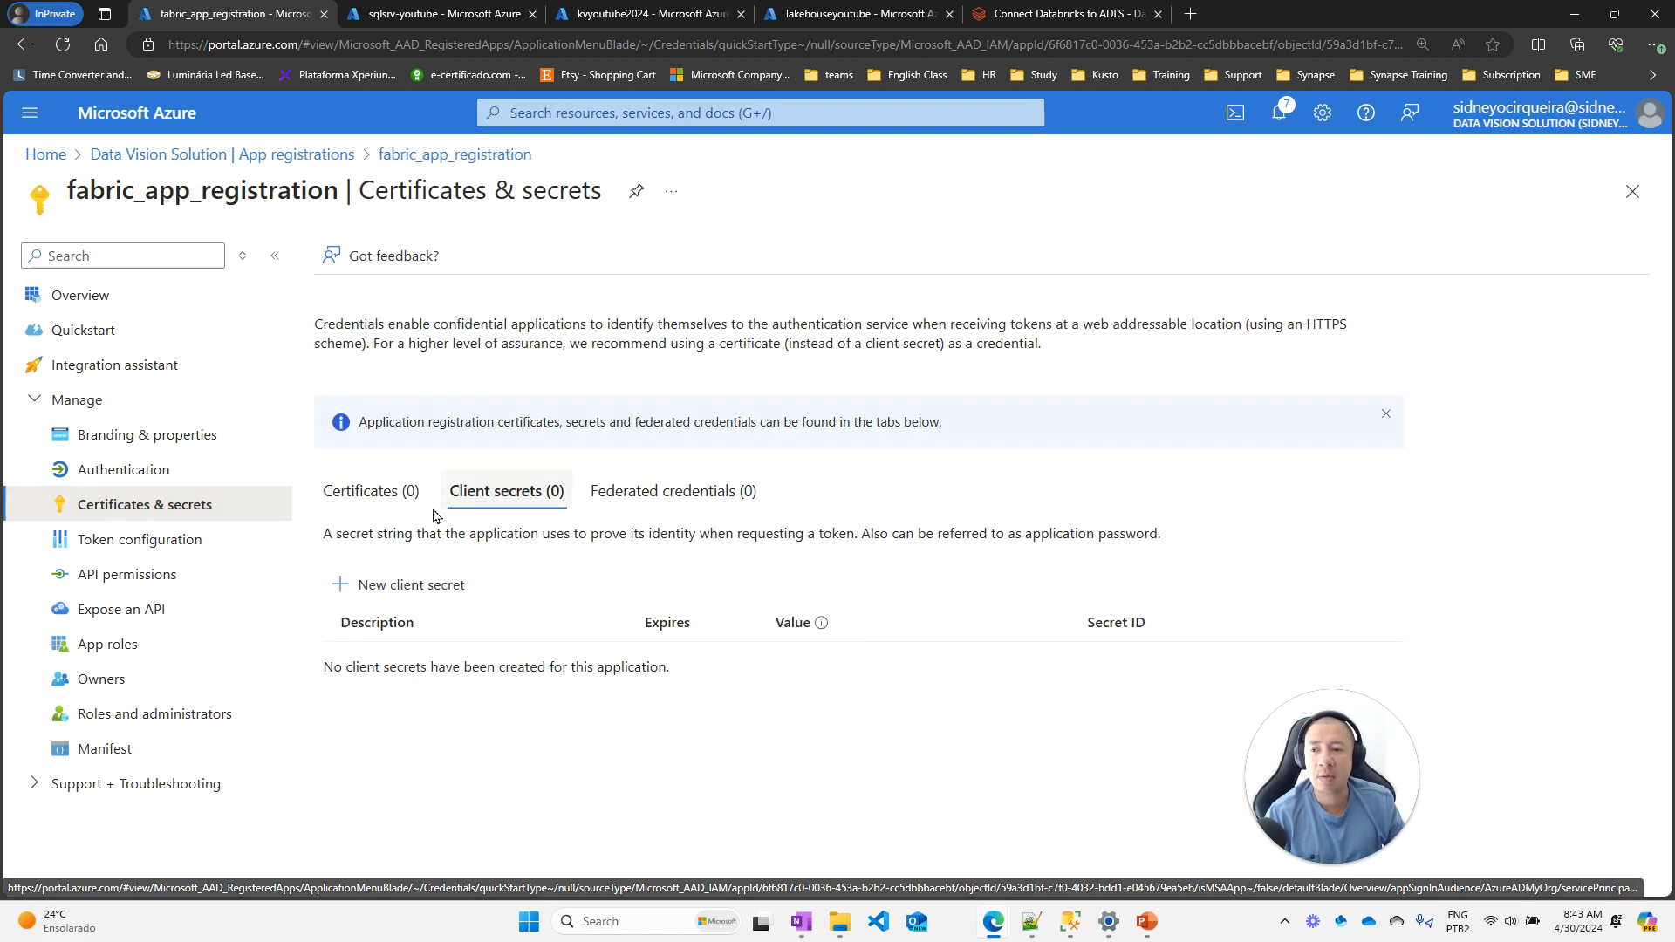
{"action": "left_click", "coordinate": [407, 591]}
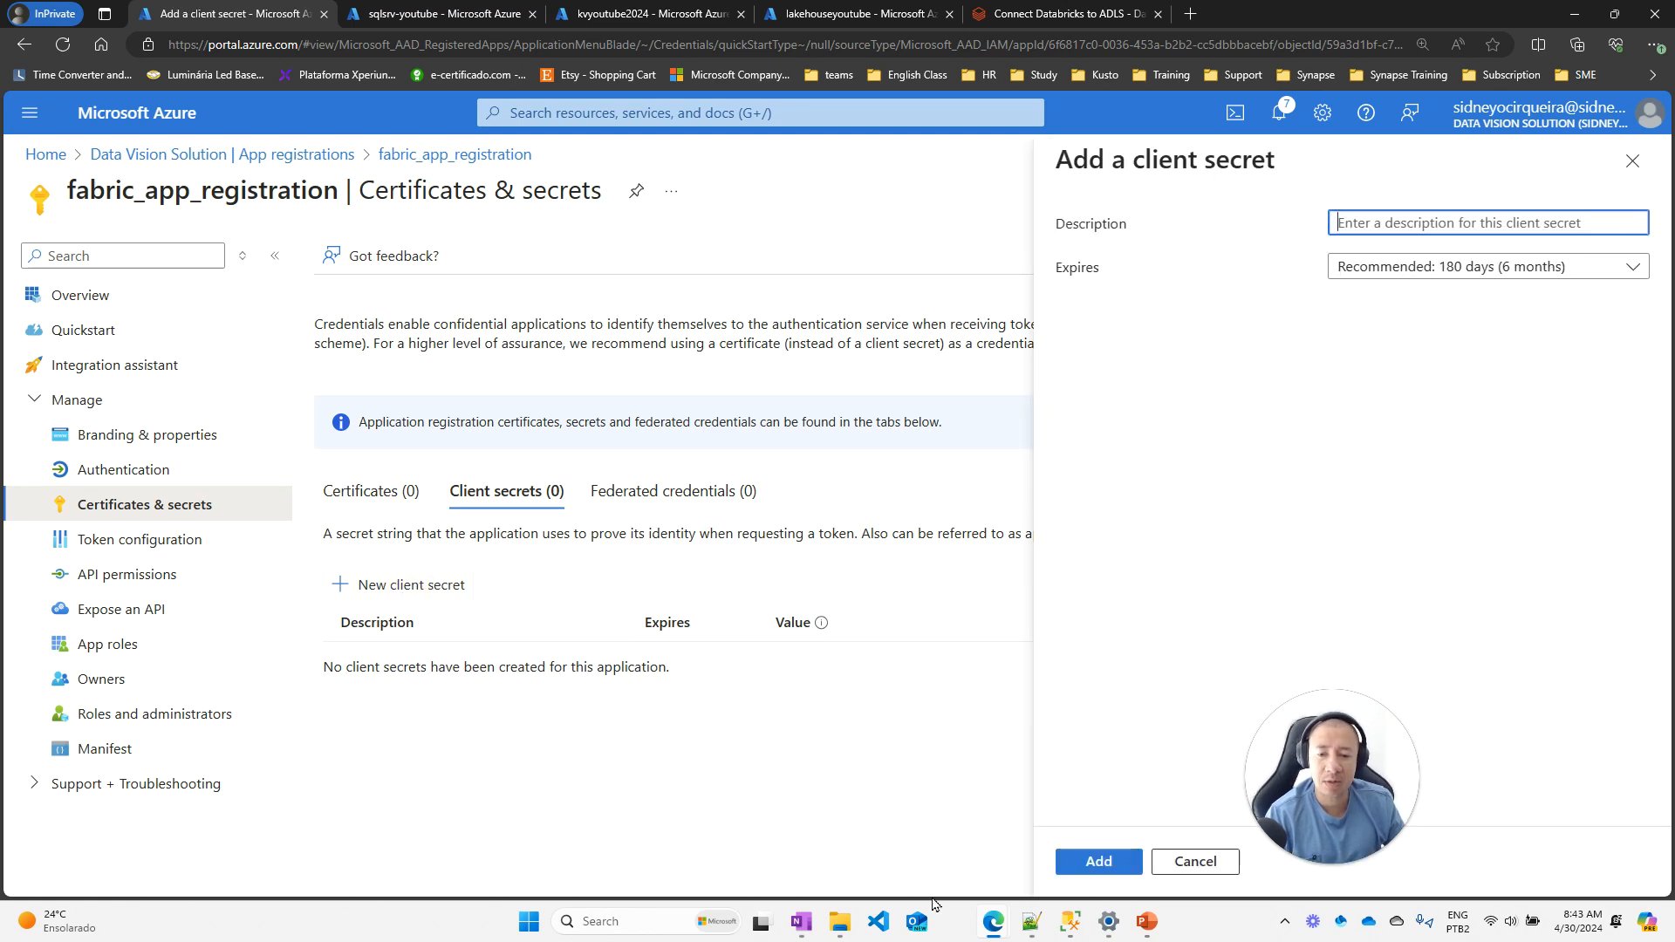
Add the client secret with the description serviceAccountSecret, copied from the Notepad++ notes, keeping the recommended 180-day expiry
{"action": "left_click", "coordinate": [1030, 925]}
{"action": "double_click", "coordinate": [294, 445]}
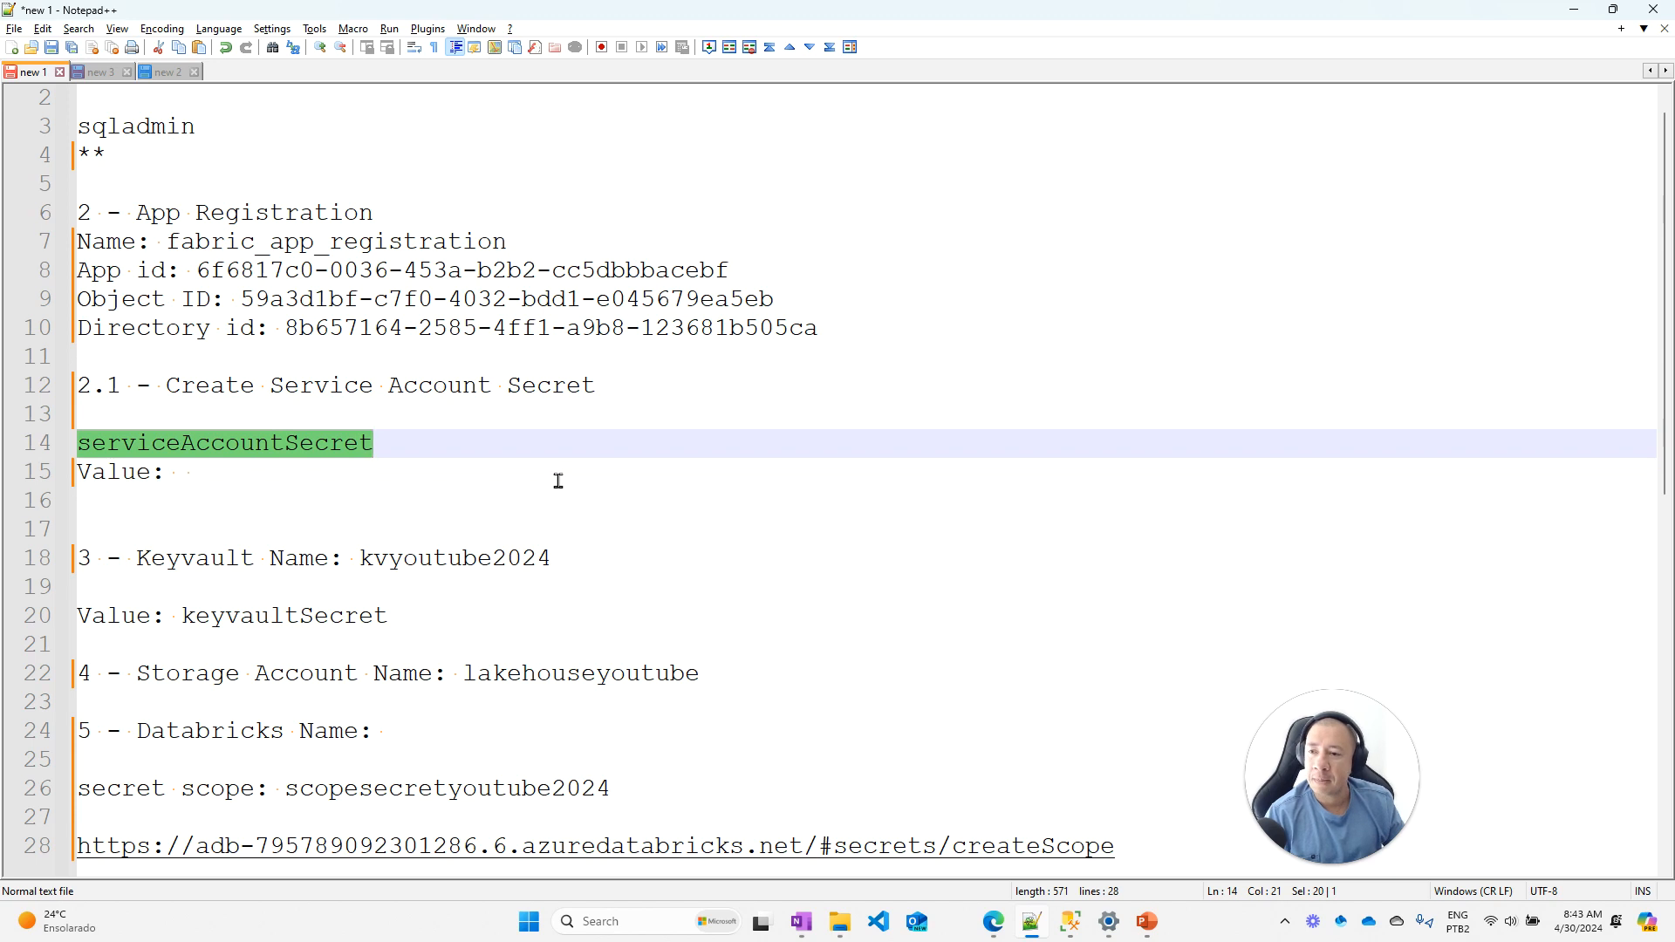
{"action": "key", "text": "ctrl+c"}
{"action": "key", "text": "alt+Tab"}
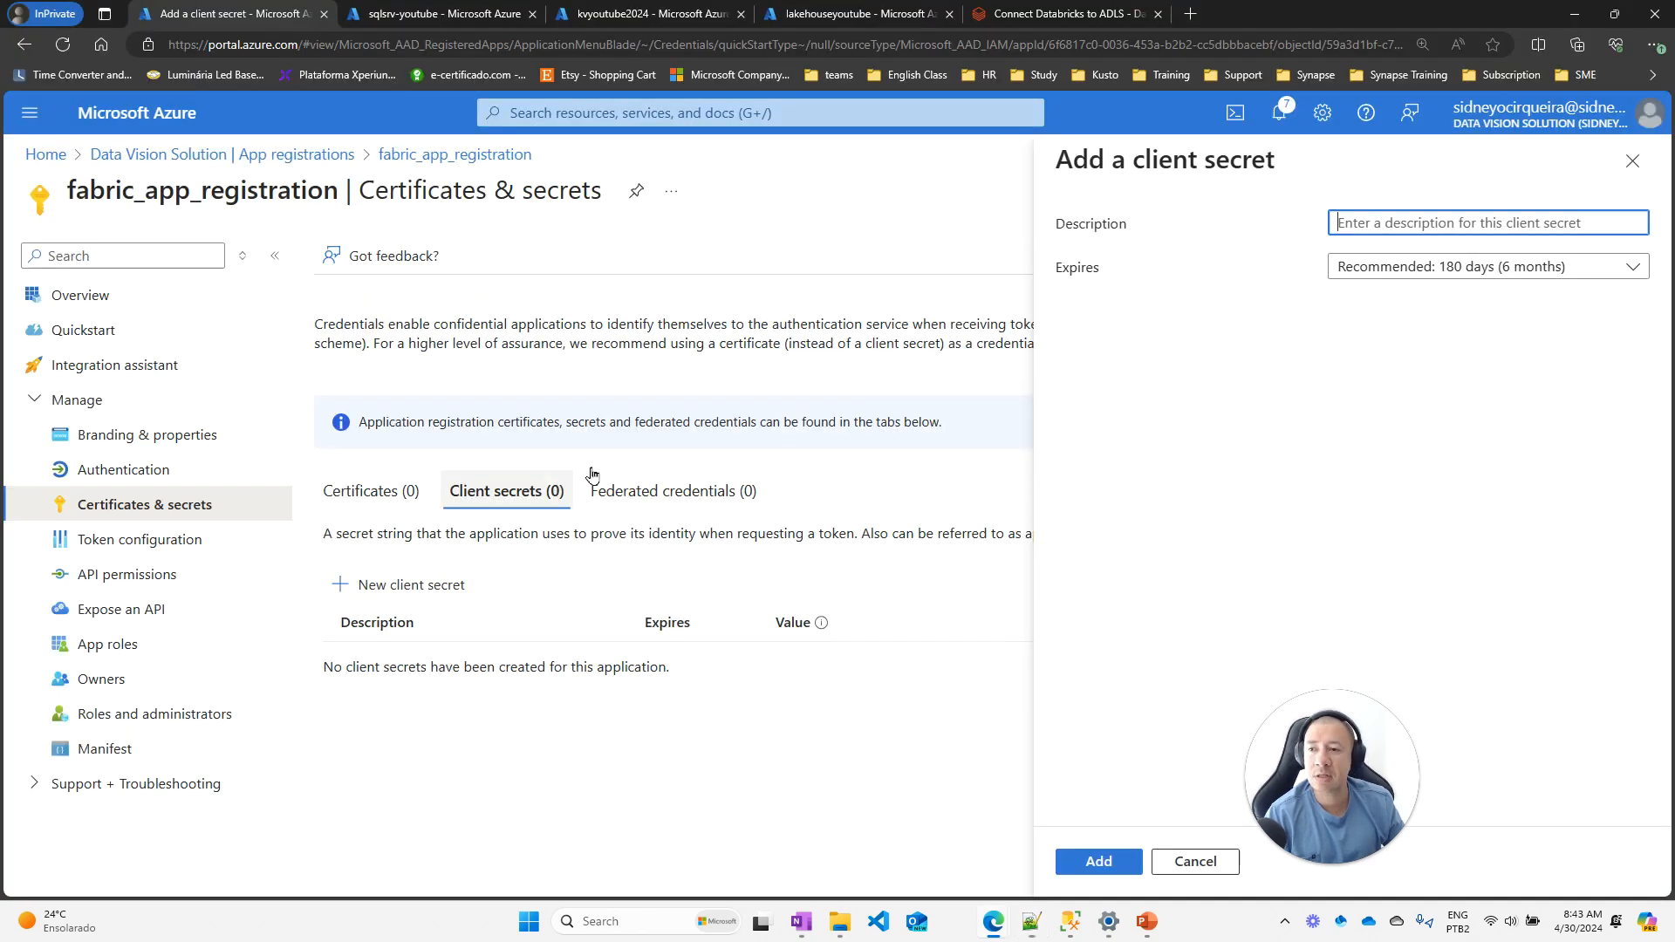
{"action": "left_click", "coordinate": [1461, 220]}
{"action": "key", "text": "ctrl+v"}
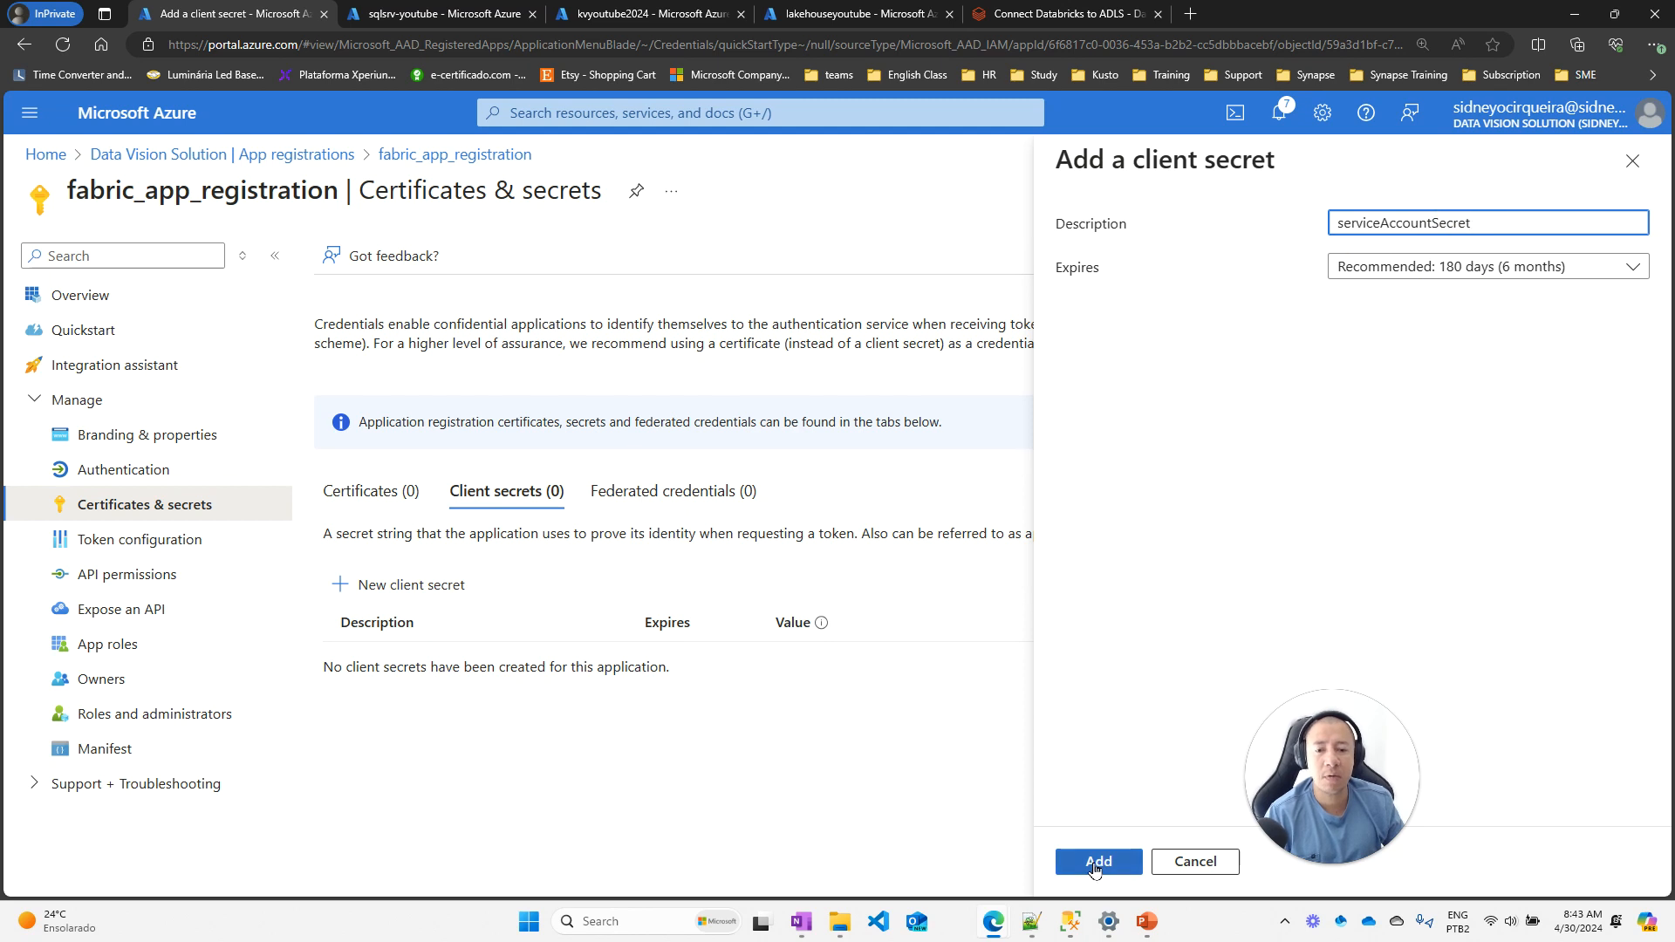
{"action": "left_click", "coordinate": [1097, 863]}
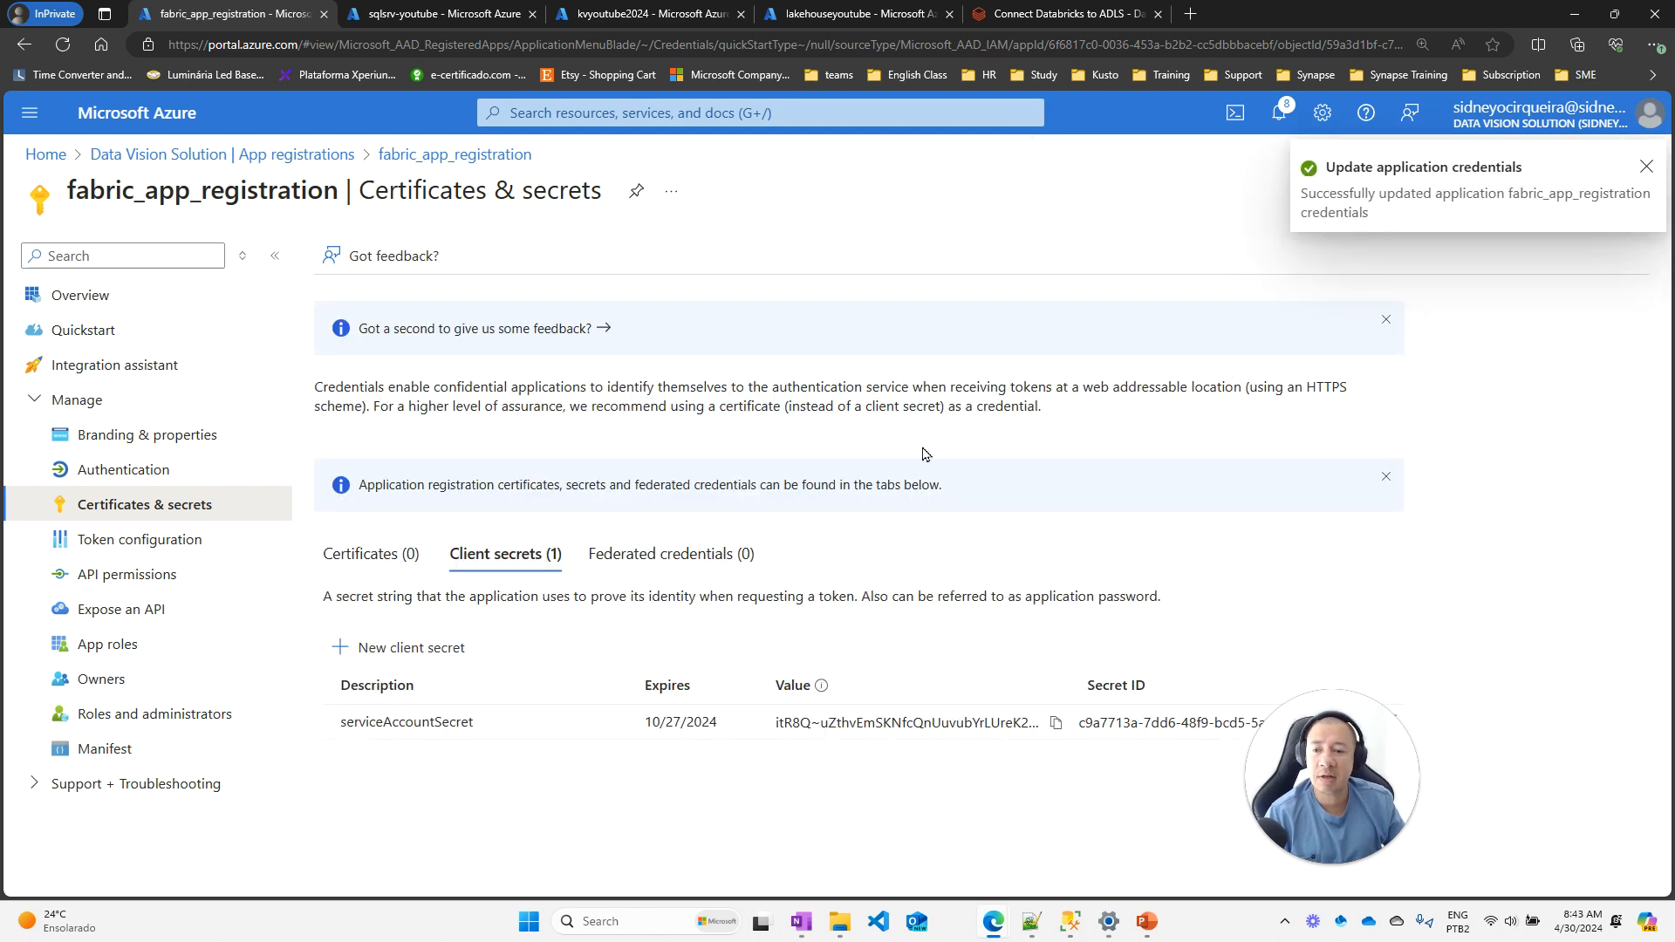
Copy the value of the client secret into the Value line under serviceAccountSecret in the Notepad++ notes
{"action": "left_click", "coordinate": [1058, 731]}
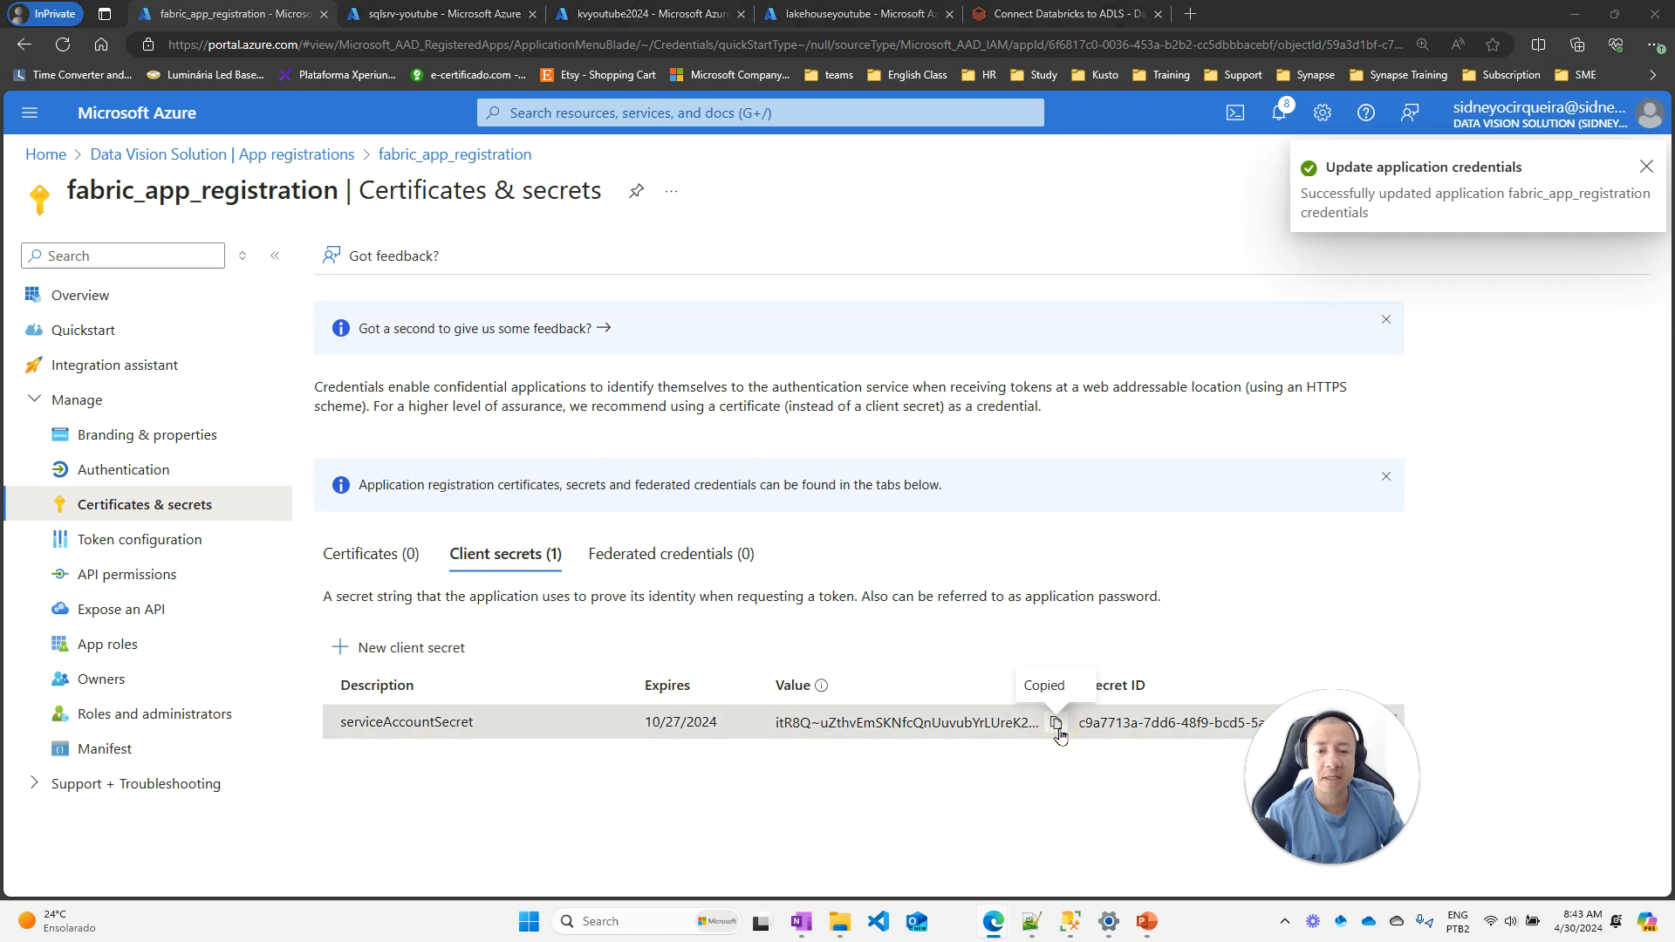
{"action": "key", "text": "alt+Tab"}
{"action": "left_click", "coordinate": [247, 472]}
{"action": "key", "text": "ctrl+v"}
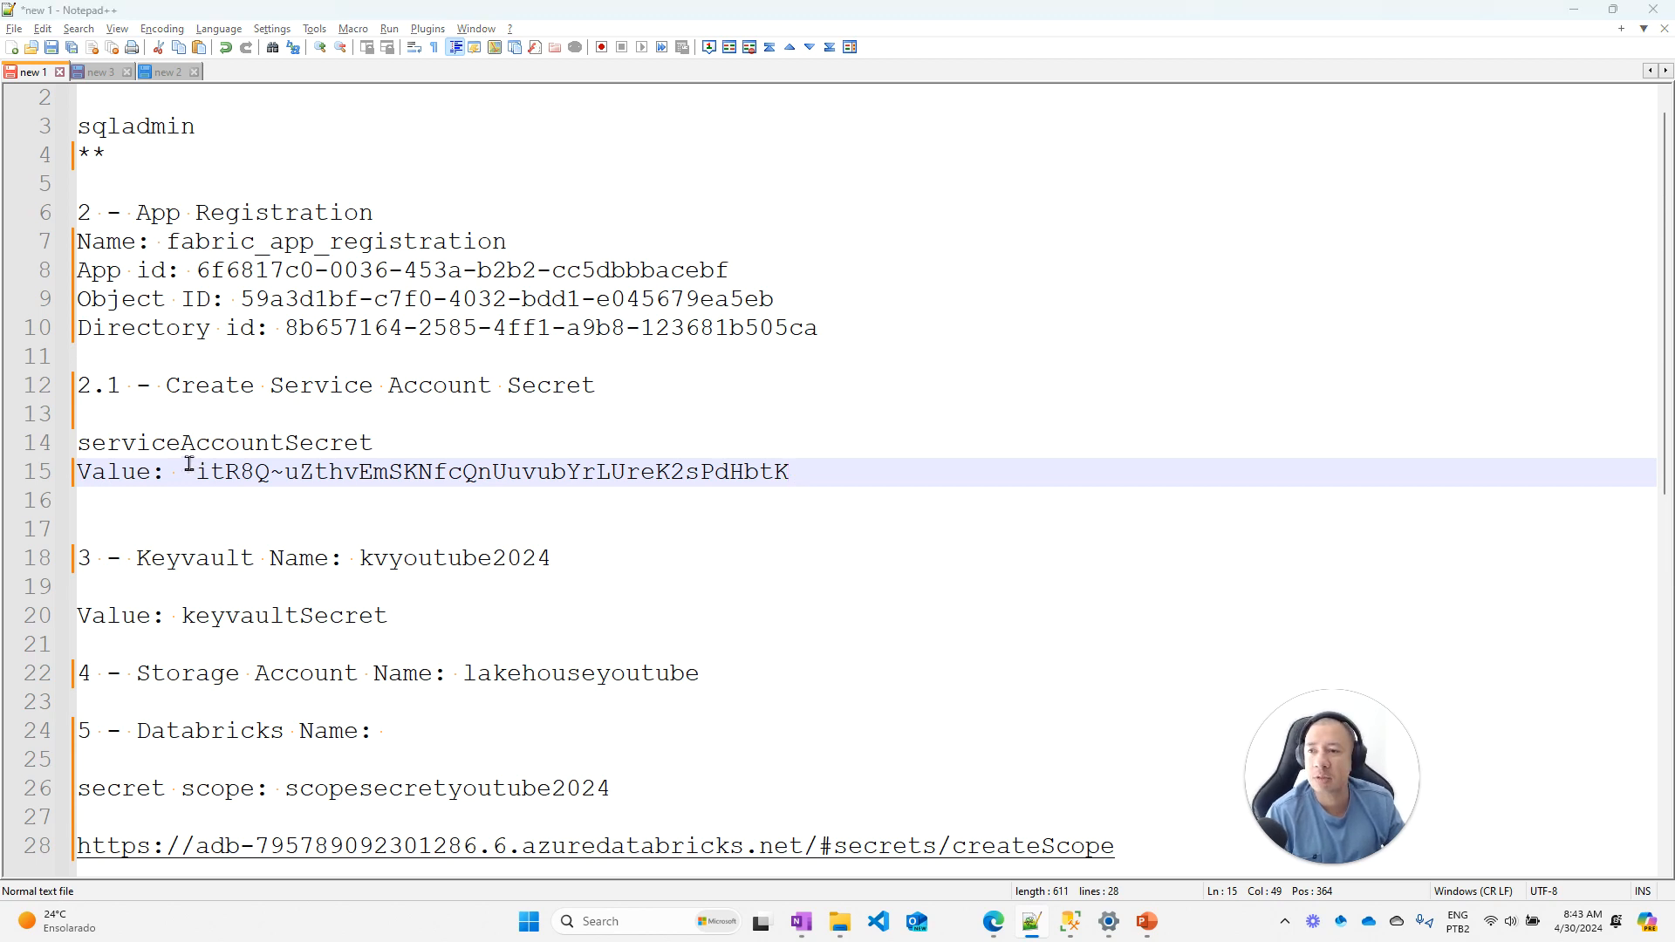
Reload the client secrets page in the Azure portal and open the key vault kvyoutube2024
{"action": "key", "text": "alt+Tab"}
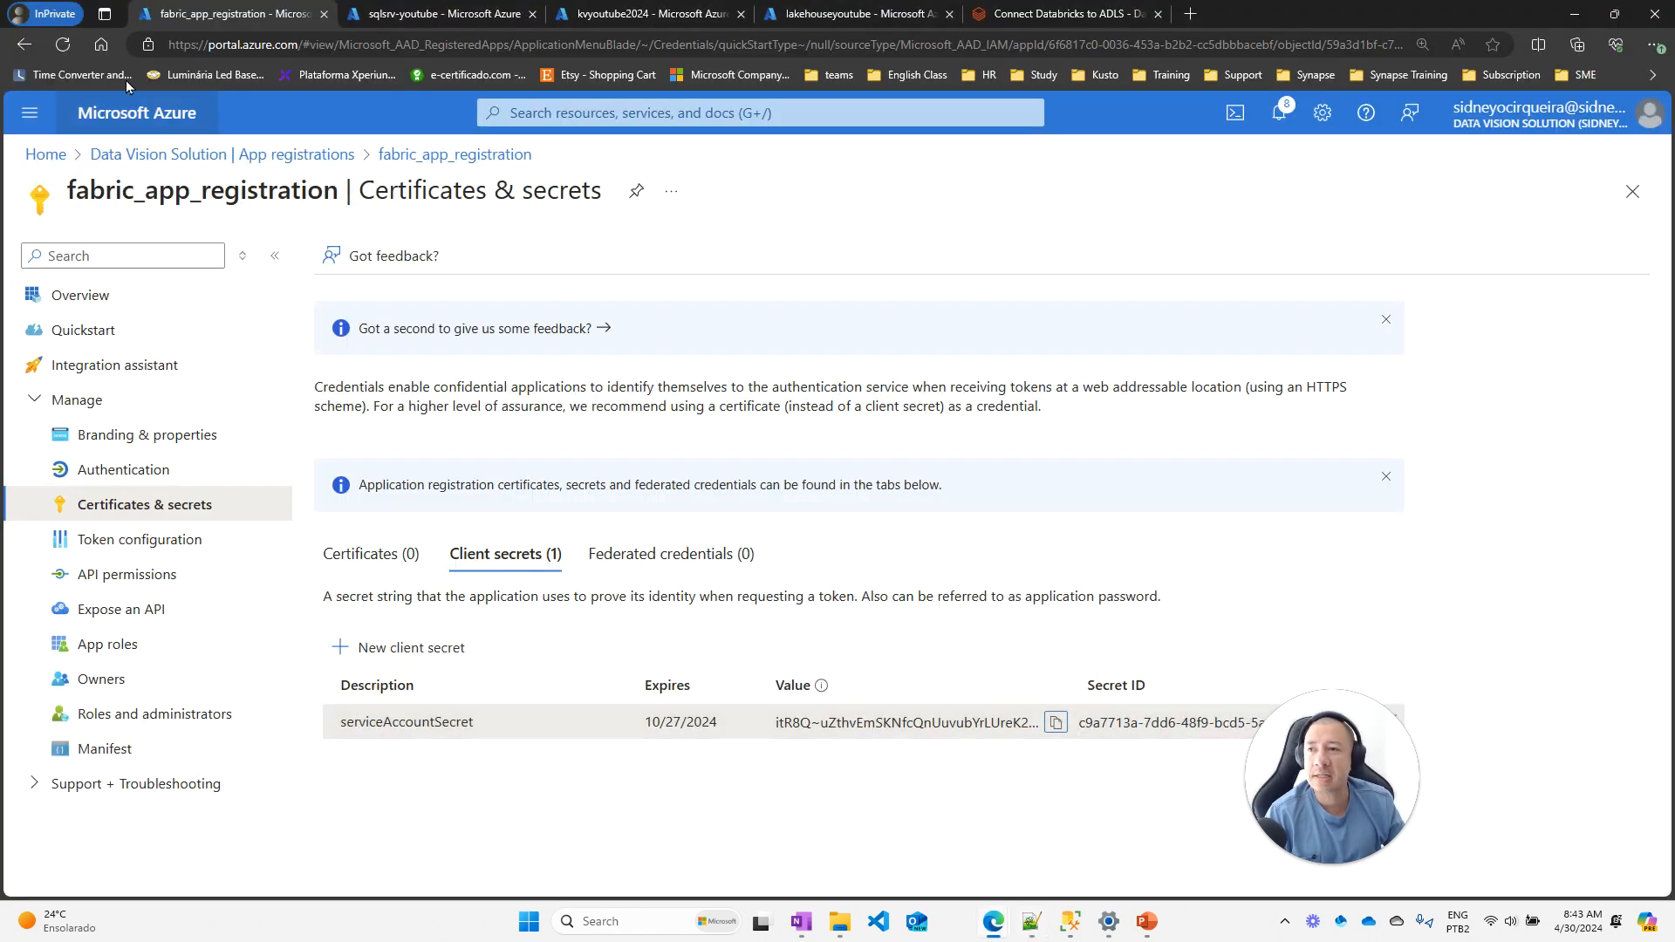
{"action": "left_click", "coordinate": [64, 49]}
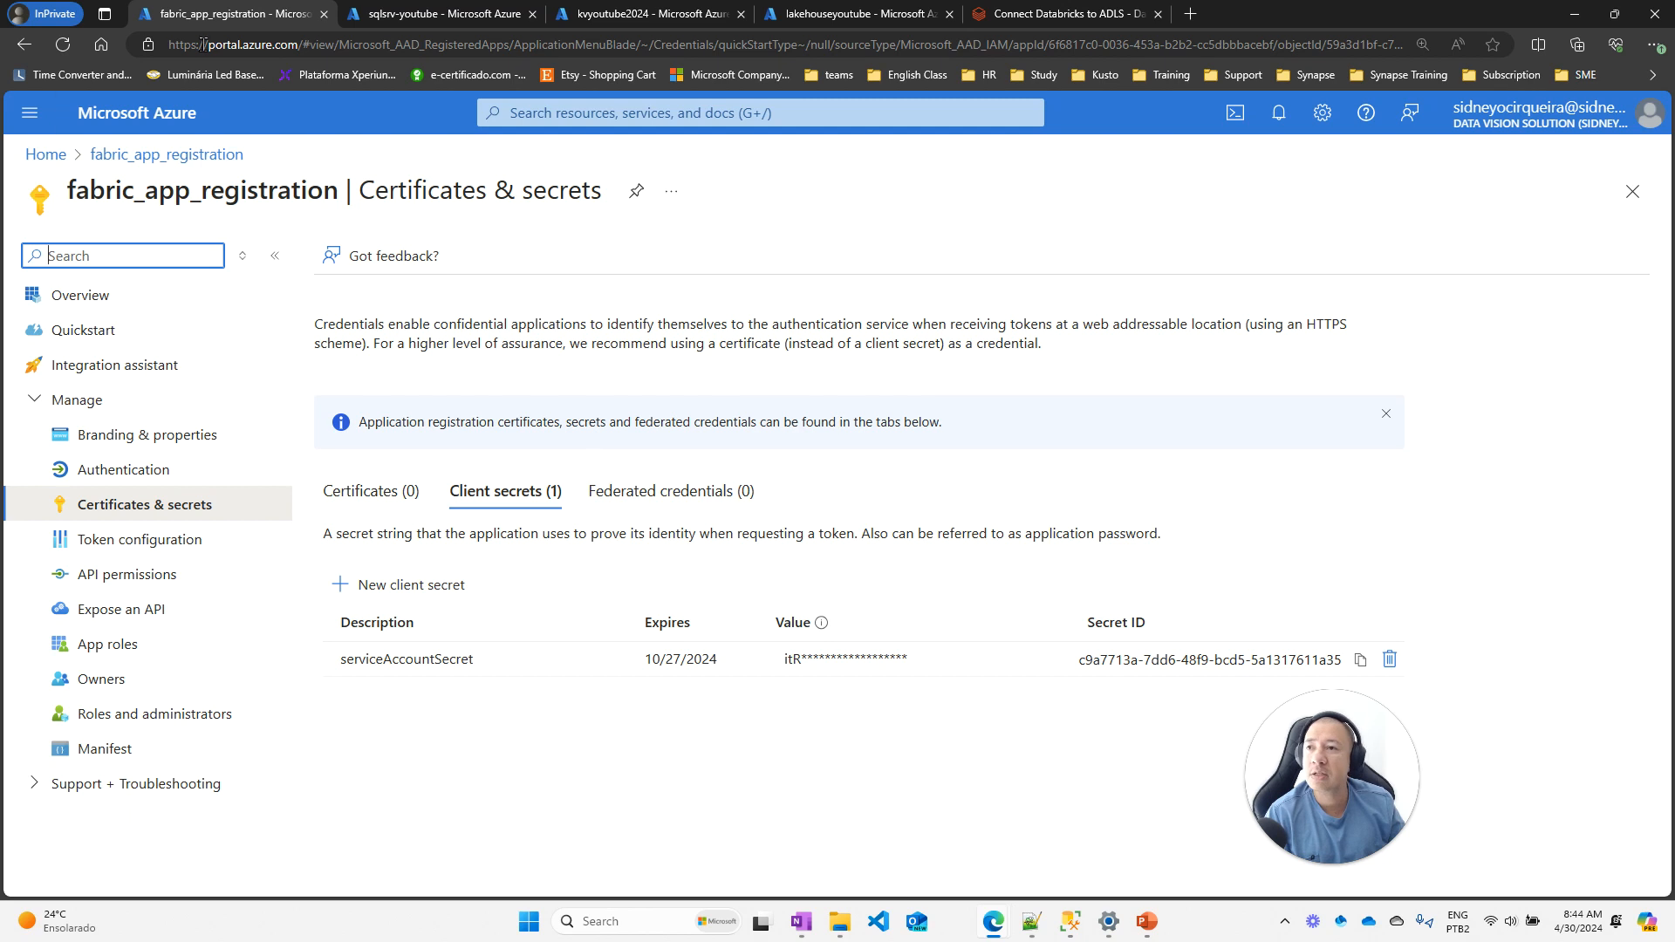
{"action": "left_click", "coordinate": [40, 157]}
{"action": "left_click", "coordinate": [761, 261]}
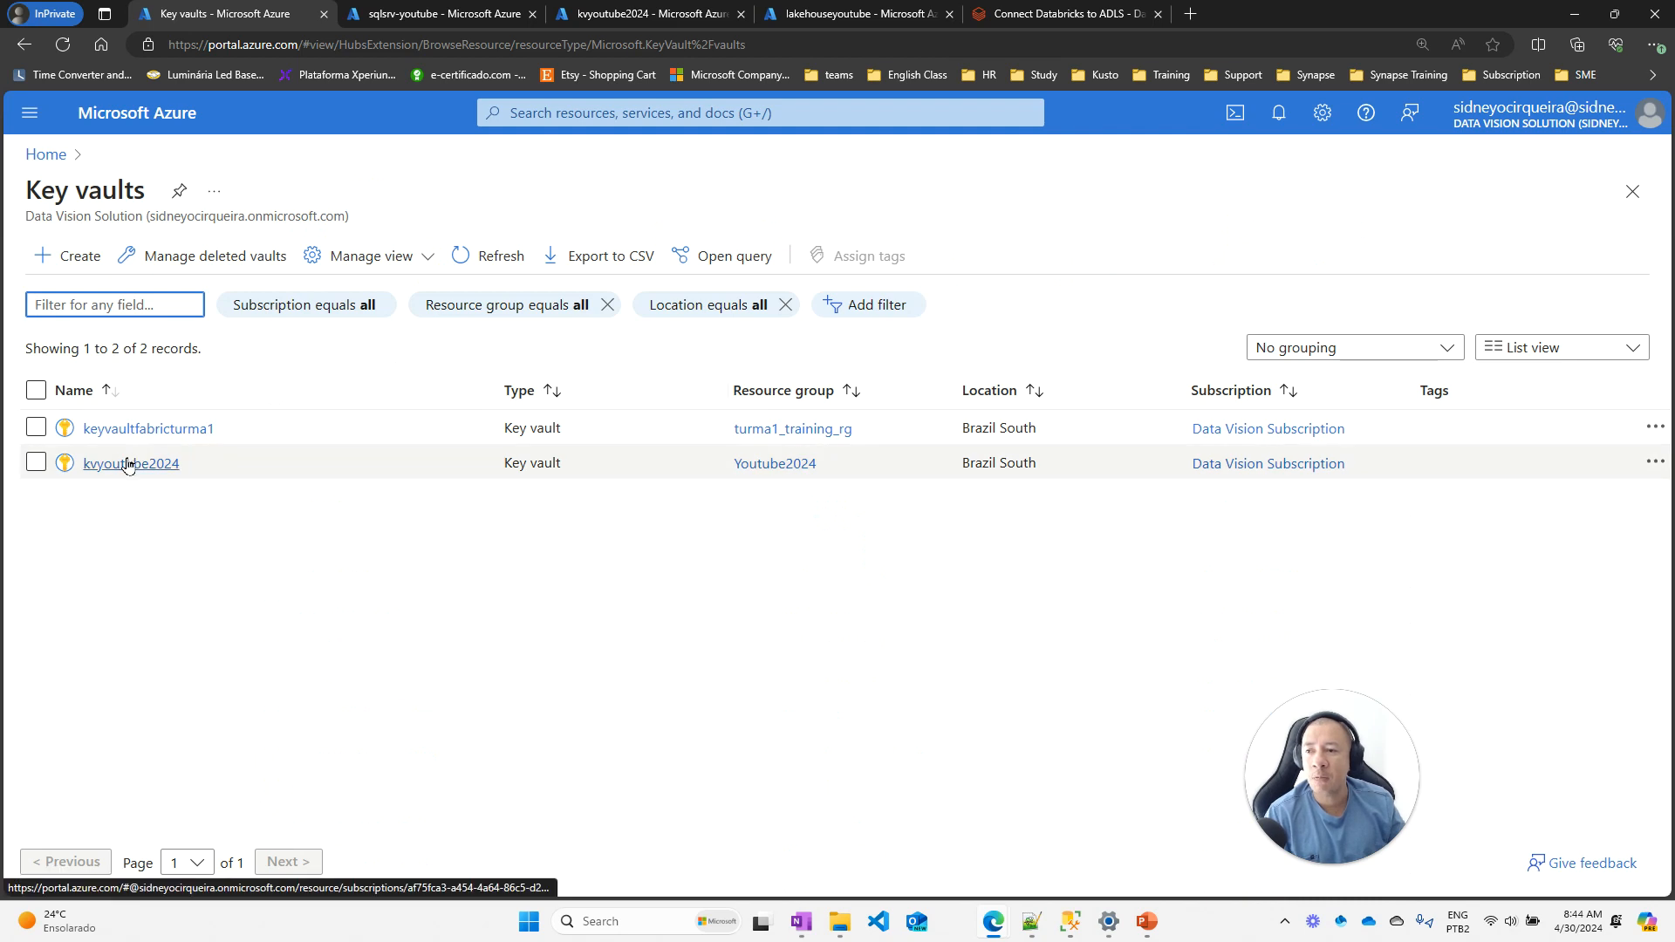
{"action": "left_click", "coordinate": [129, 463]}
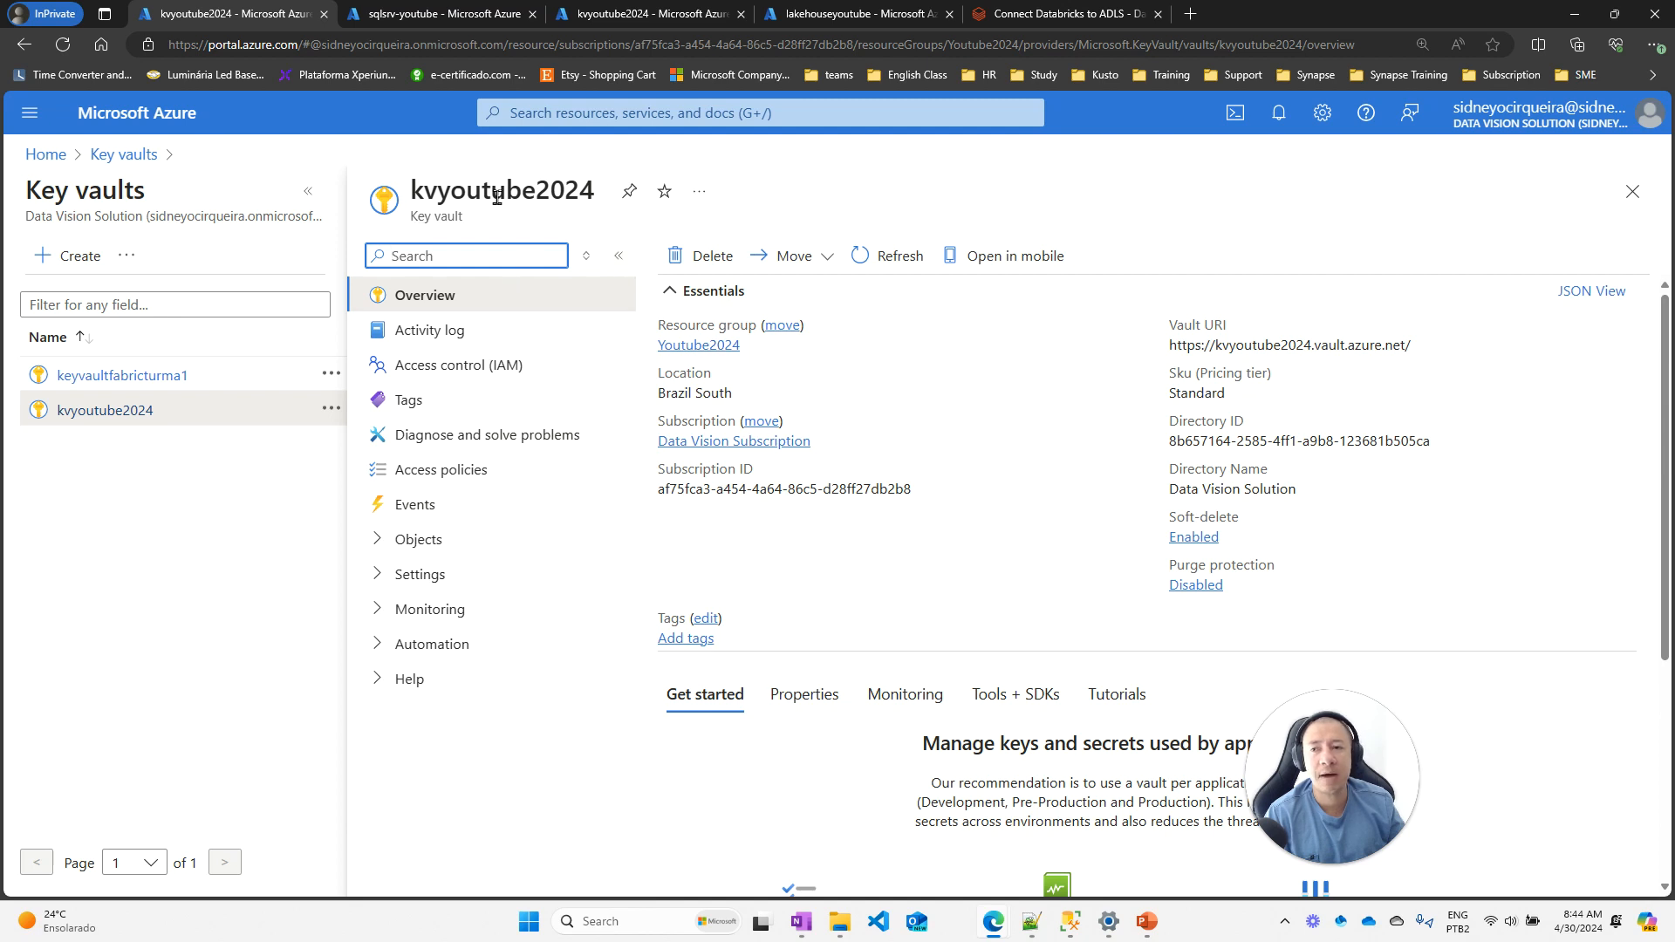
View the access policies of kvyoutube2024 and open the form for creating a secret in the vault
{"action": "left_click", "coordinate": [467, 477]}
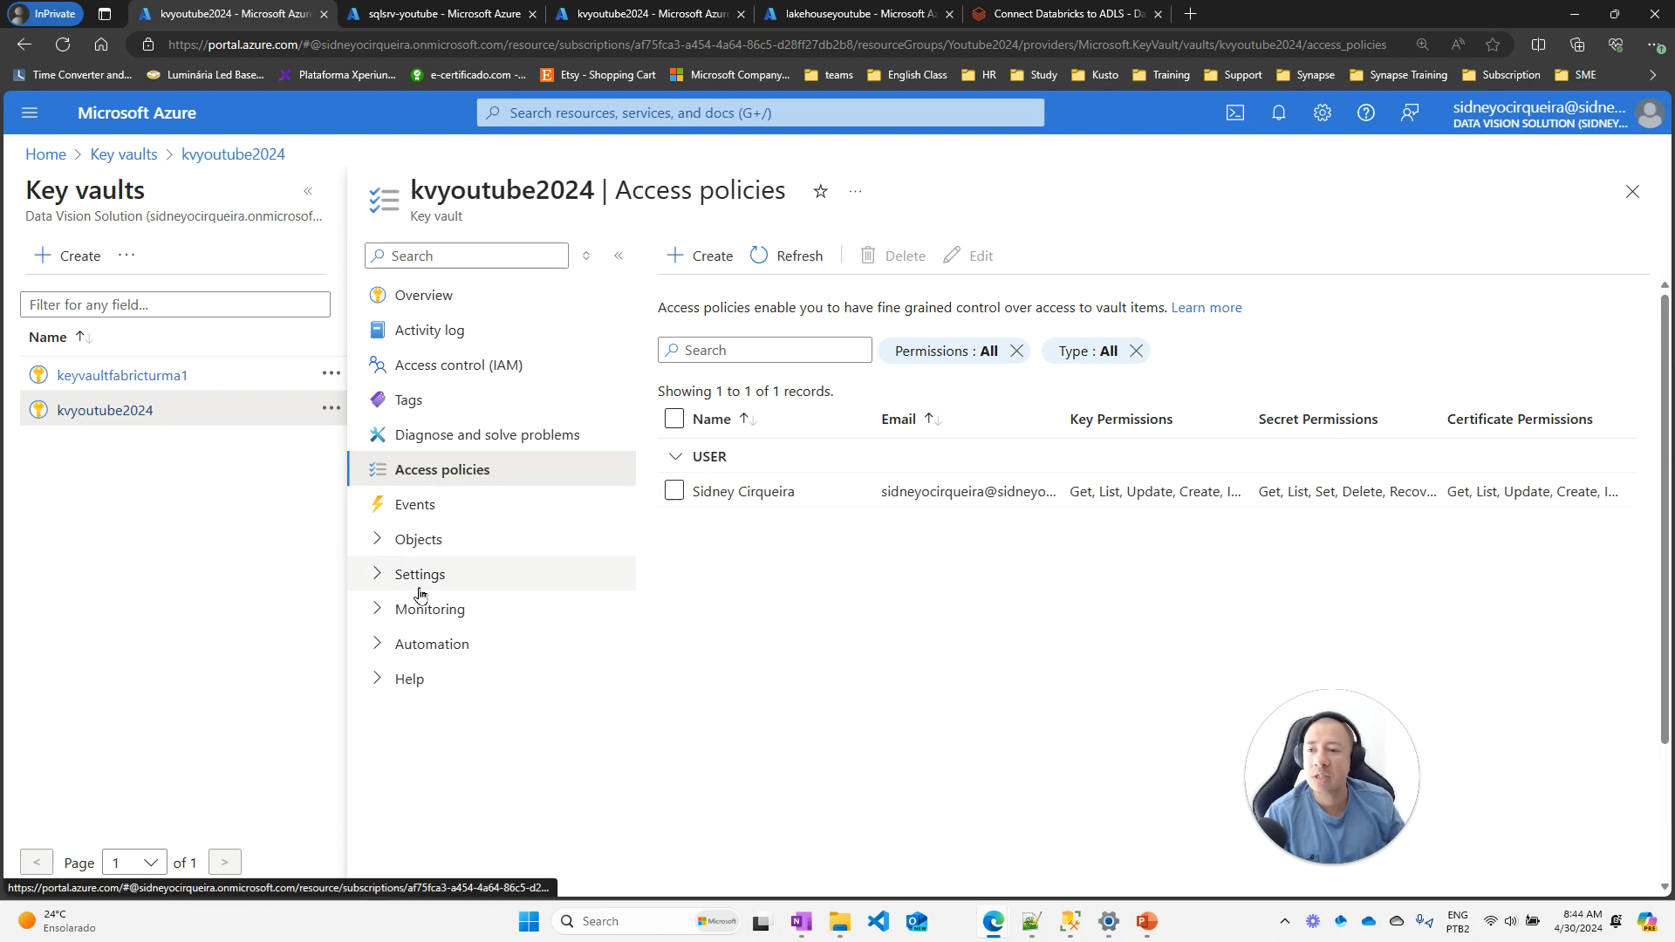
{"action": "left_click", "coordinate": [399, 537]}
{"action": "left_click", "coordinate": [448, 611]}
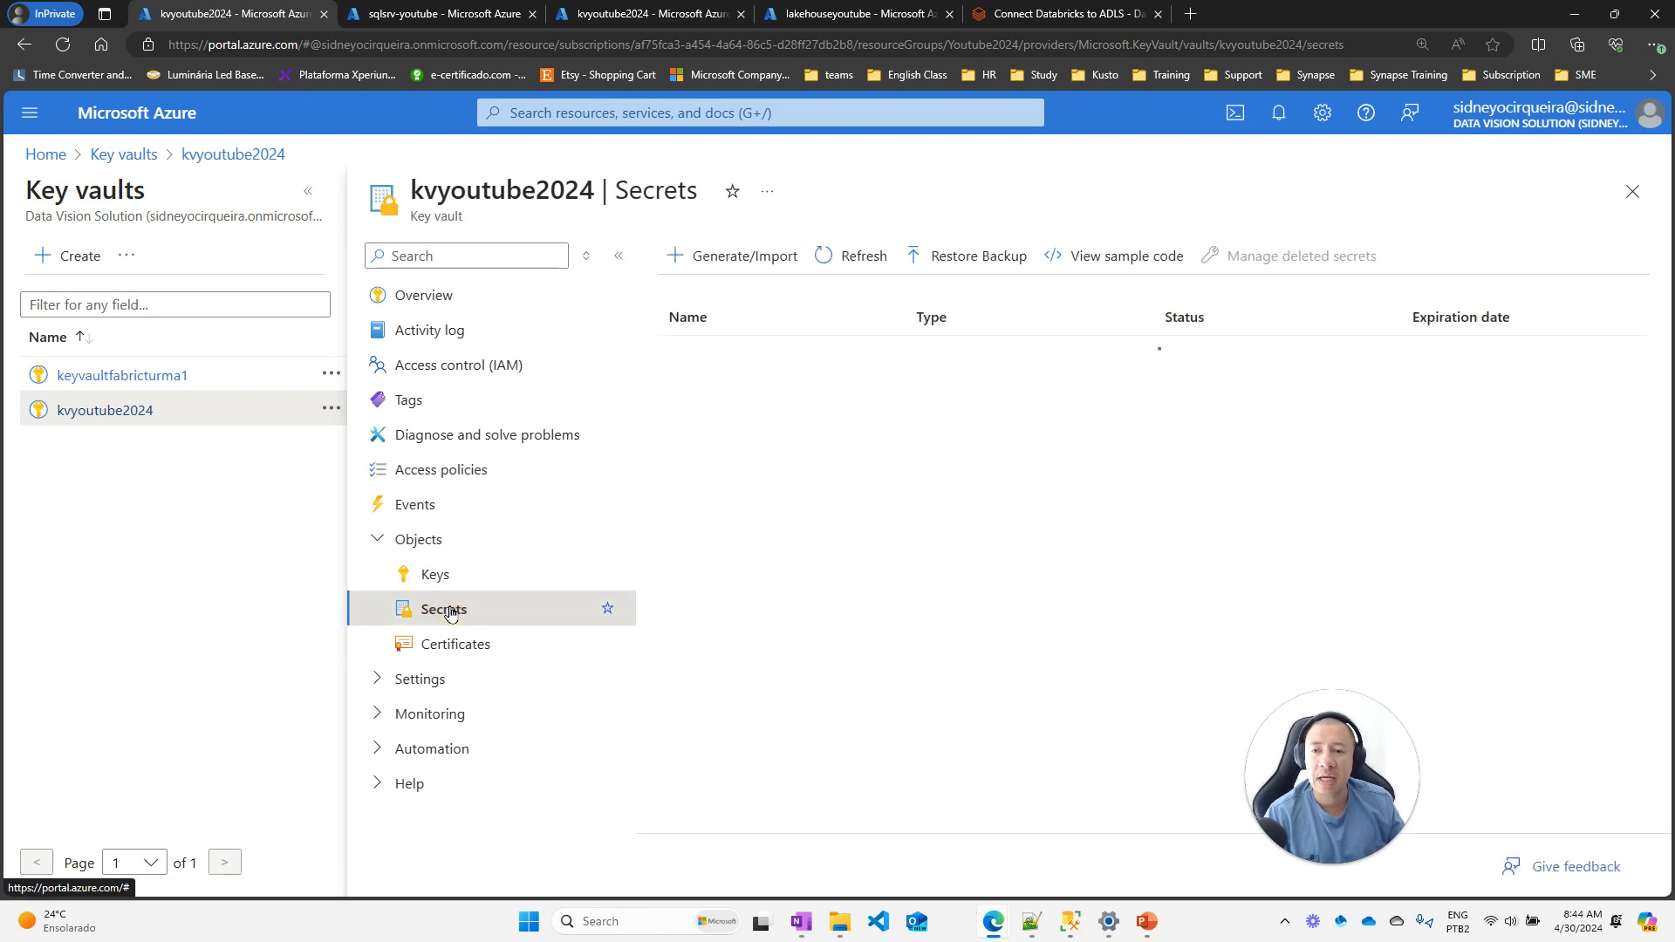
{"action": "left_click", "coordinate": [749, 257]}
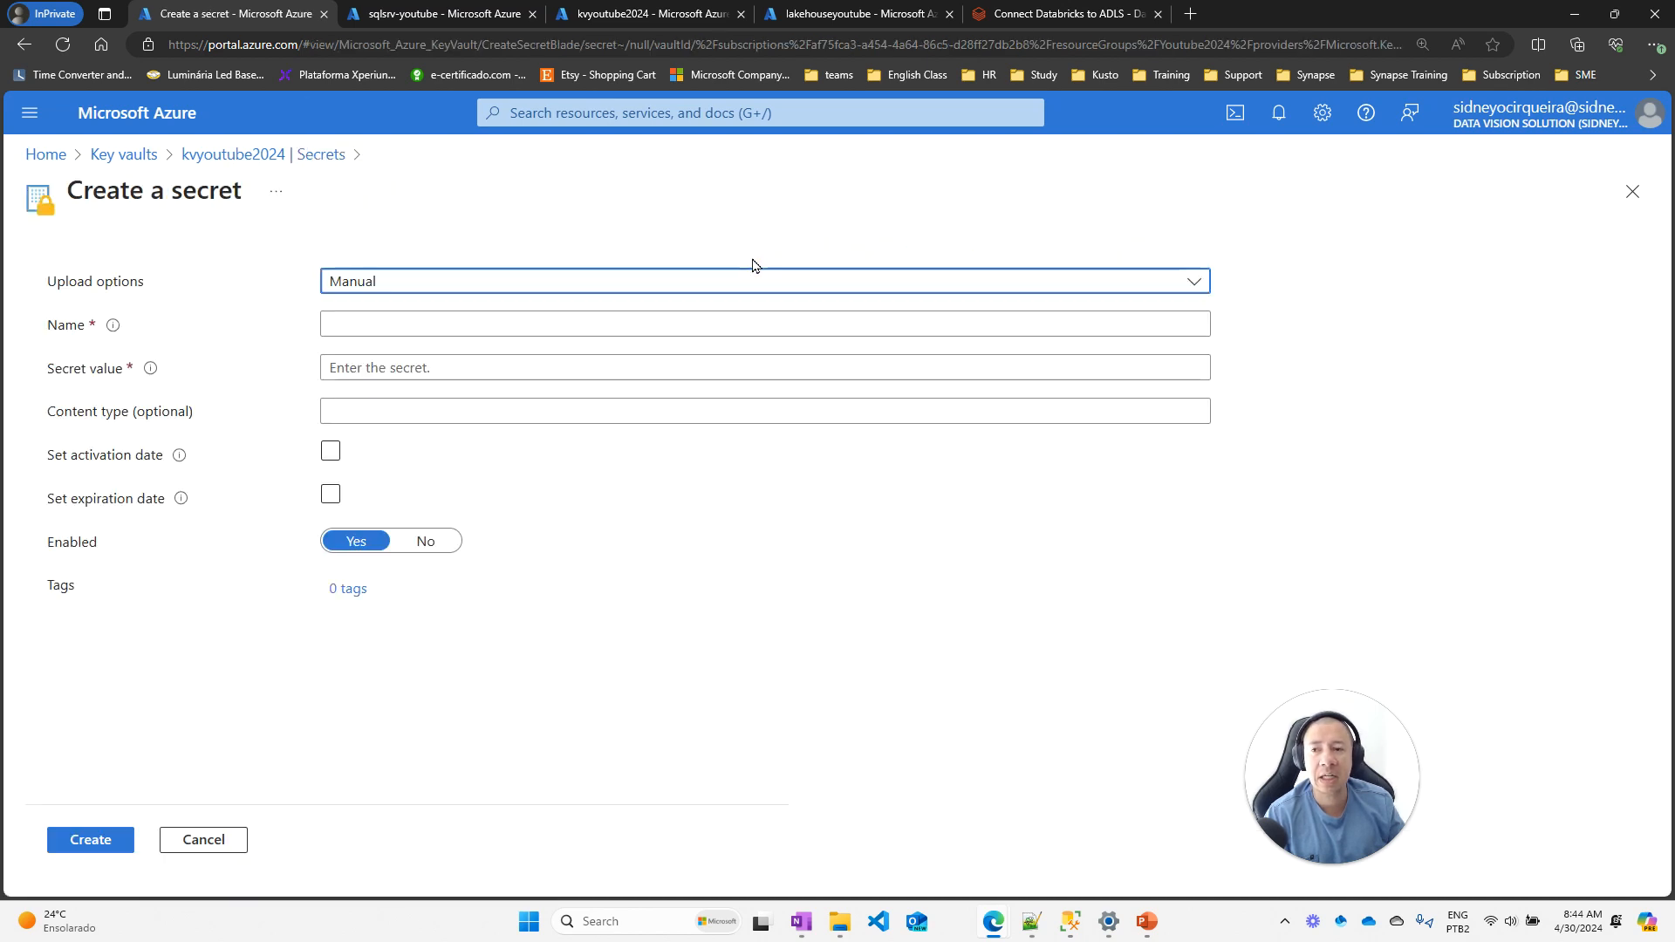
Name the new vault secret keyvaultSecret, copying the name from the Notepad++ notes
{"action": "left_click", "coordinate": [545, 325]}
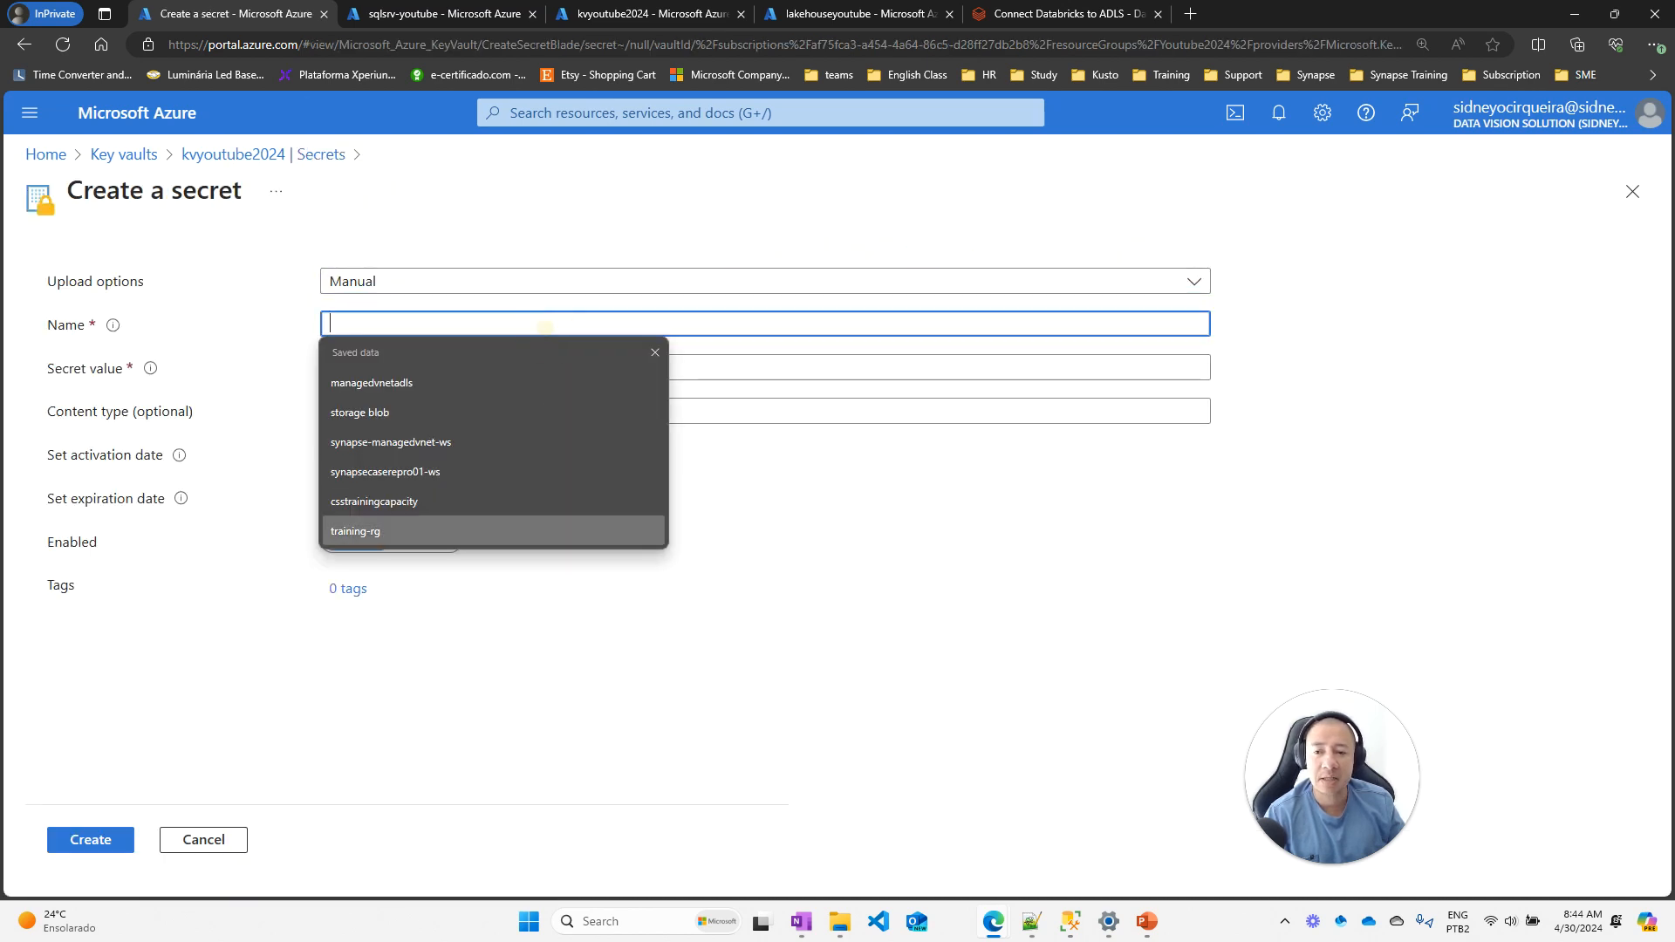
{"action": "left_click", "coordinate": [1031, 921]}
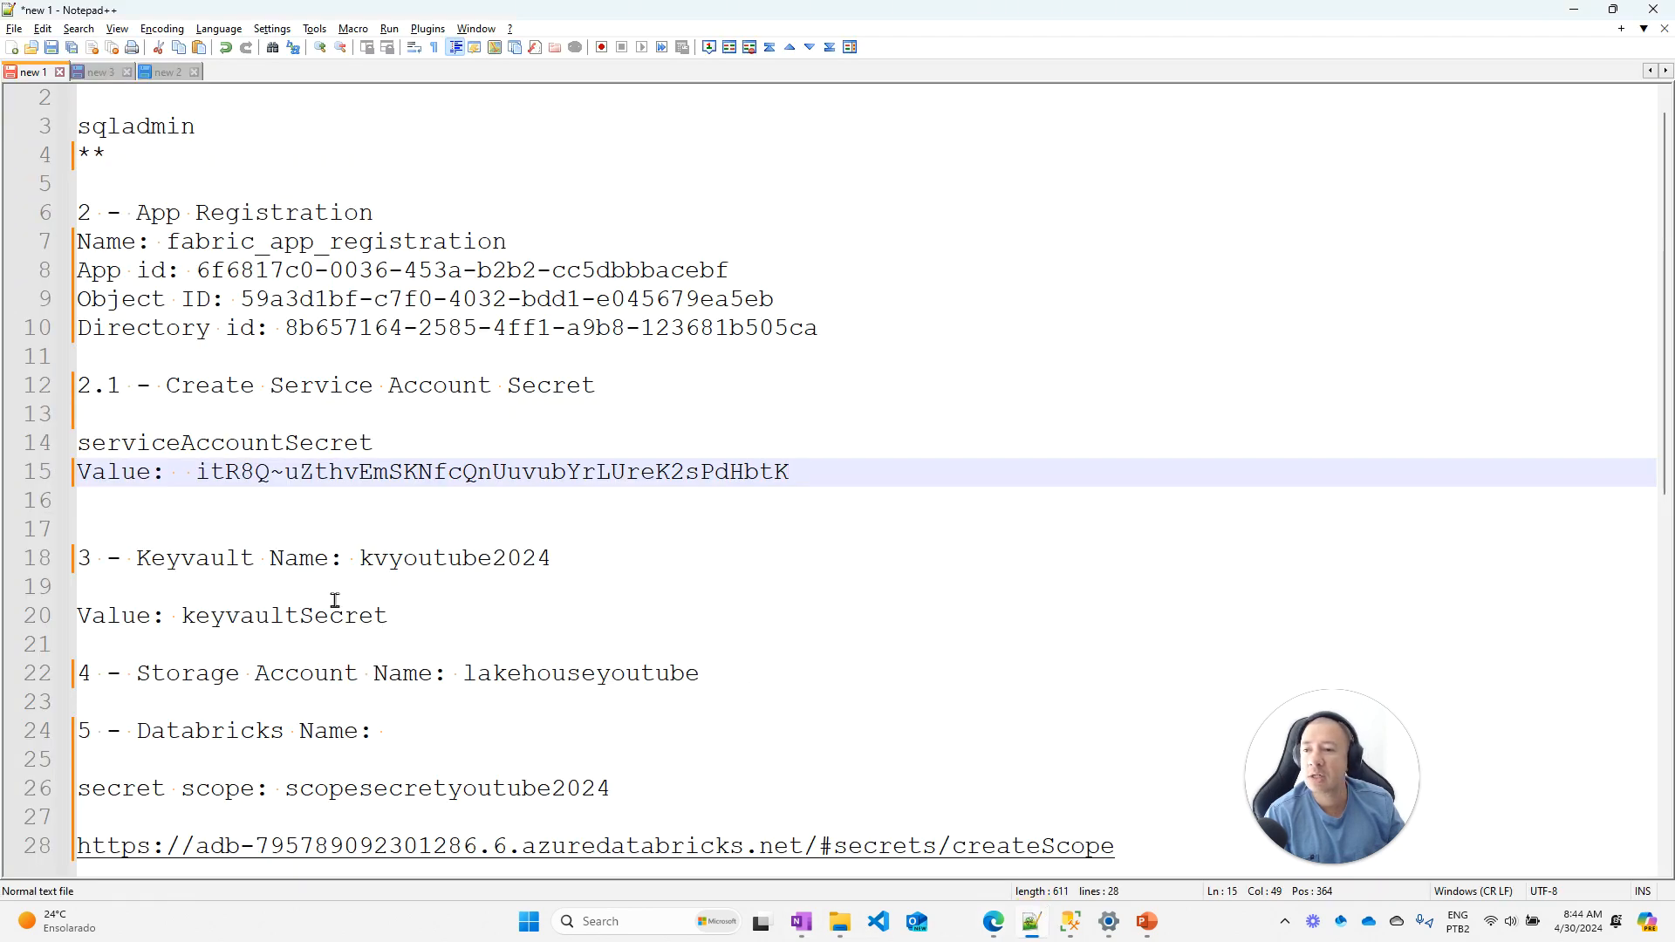
{"action": "left_click", "coordinate": [314, 615]}
{"action": "double_click", "coordinate": [313, 615]}
{"action": "key", "text": "ctrl+c"}
{"action": "key", "text": "alt+Tab"}
{"action": "key", "text": "ctrl+v"}
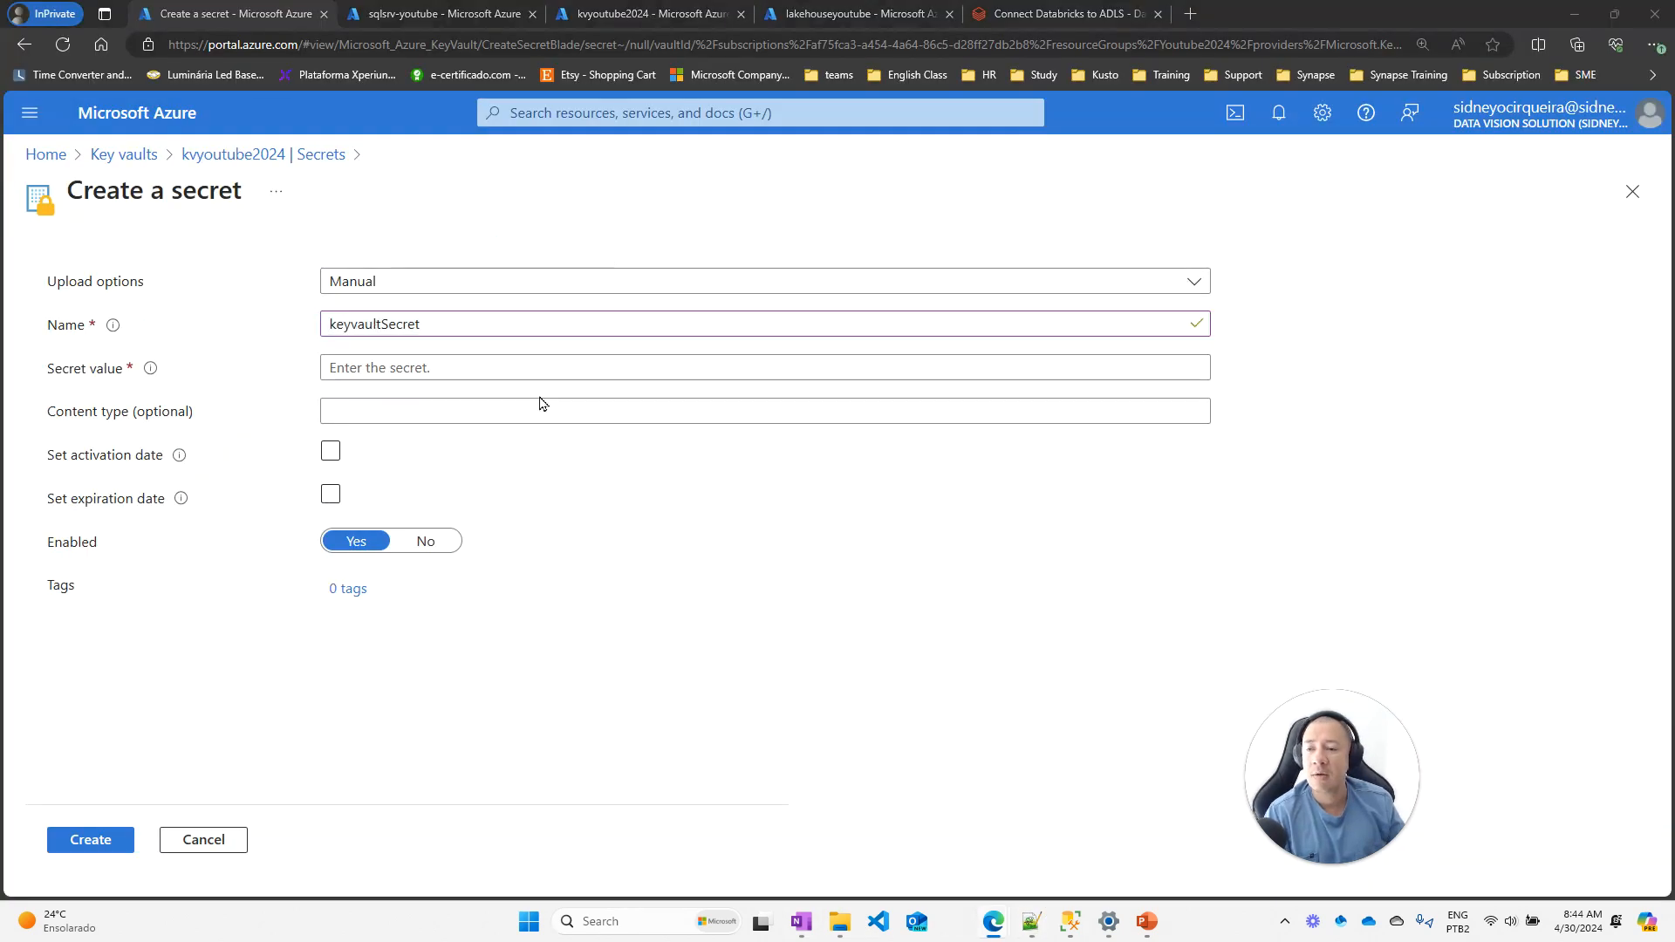
Paste the client secret value from the Notepad++ notes as the secret value and create the vault secret
{"action": "key", "text": "alt+Tab"}
{"action": "left_click_drag", "start_coordinate": [199, 472], "coordinate": [789, 474]}
{"action": "key", "text": "ctrl+c"}
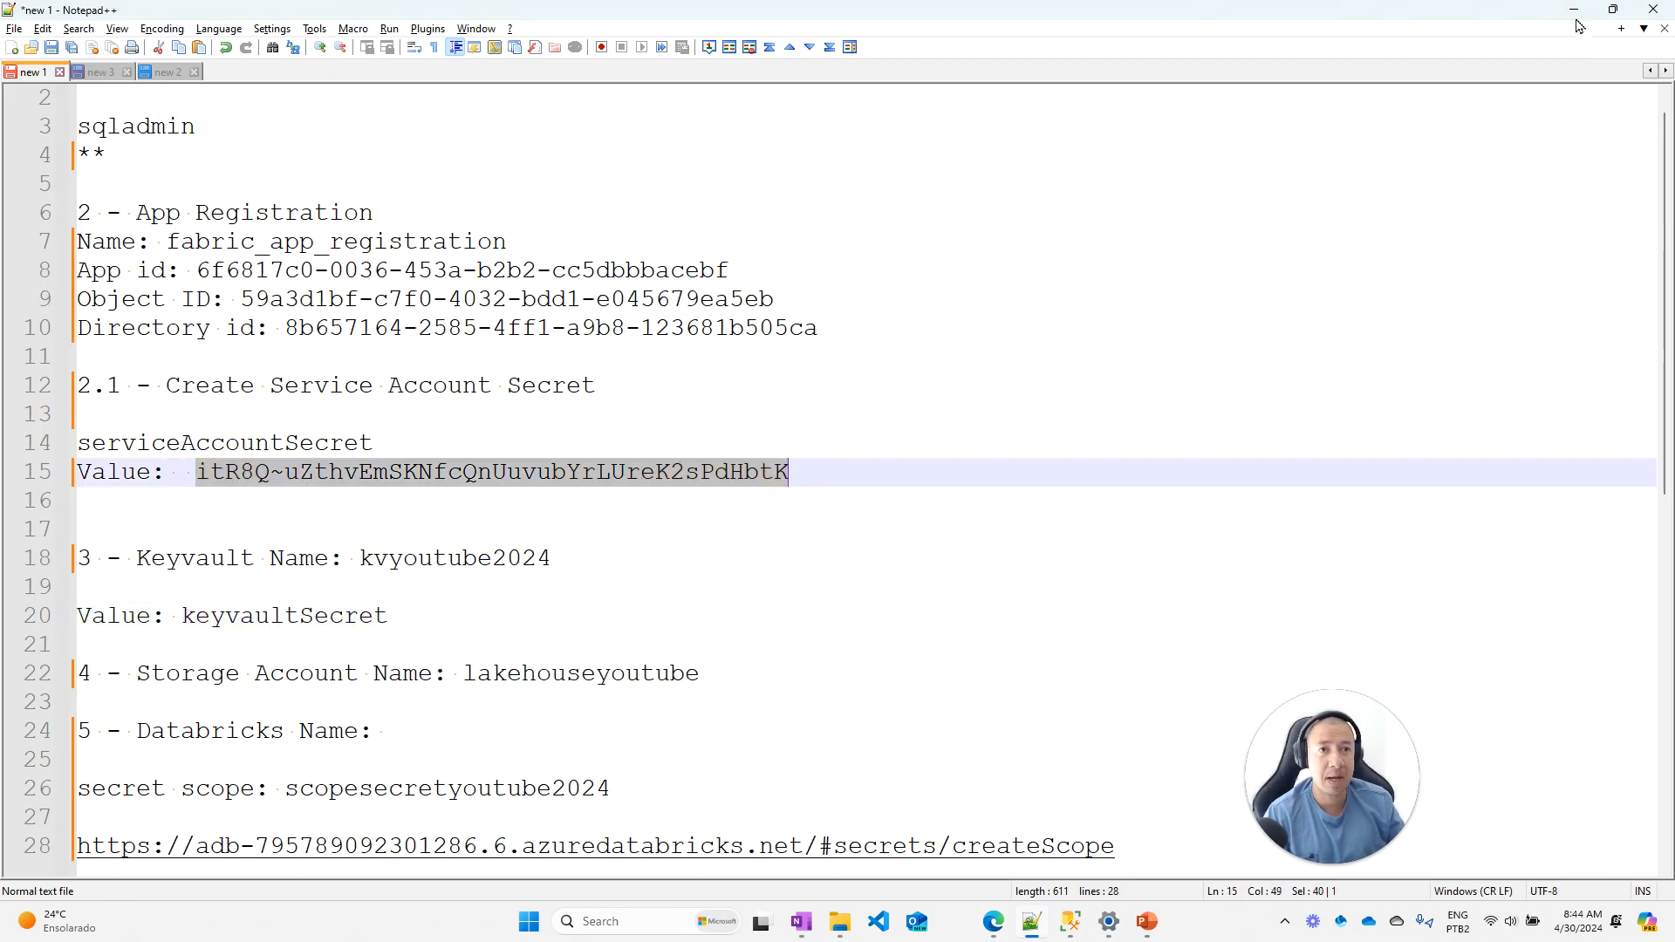
{"action": "key", "text": "alt+Tab"}
{"action": "left_click", "coordinate": [458, 367]}
{"action": "key", "text": "ctrl+v"}
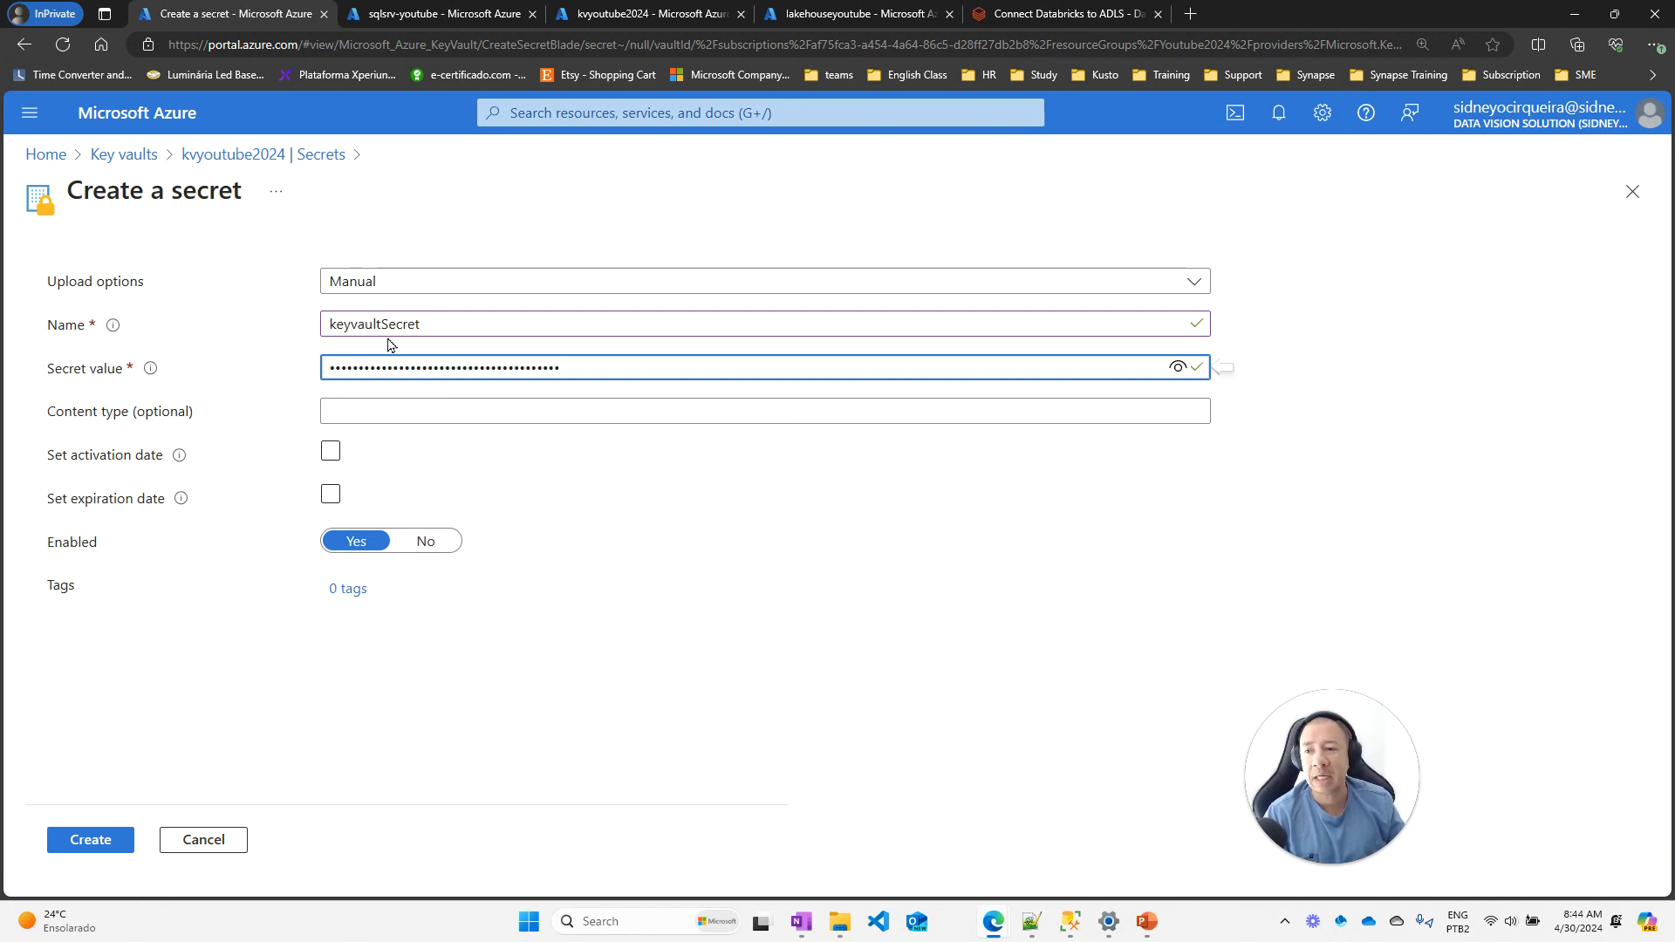
{"action": "left_click", "coordinate": [98, 852]}
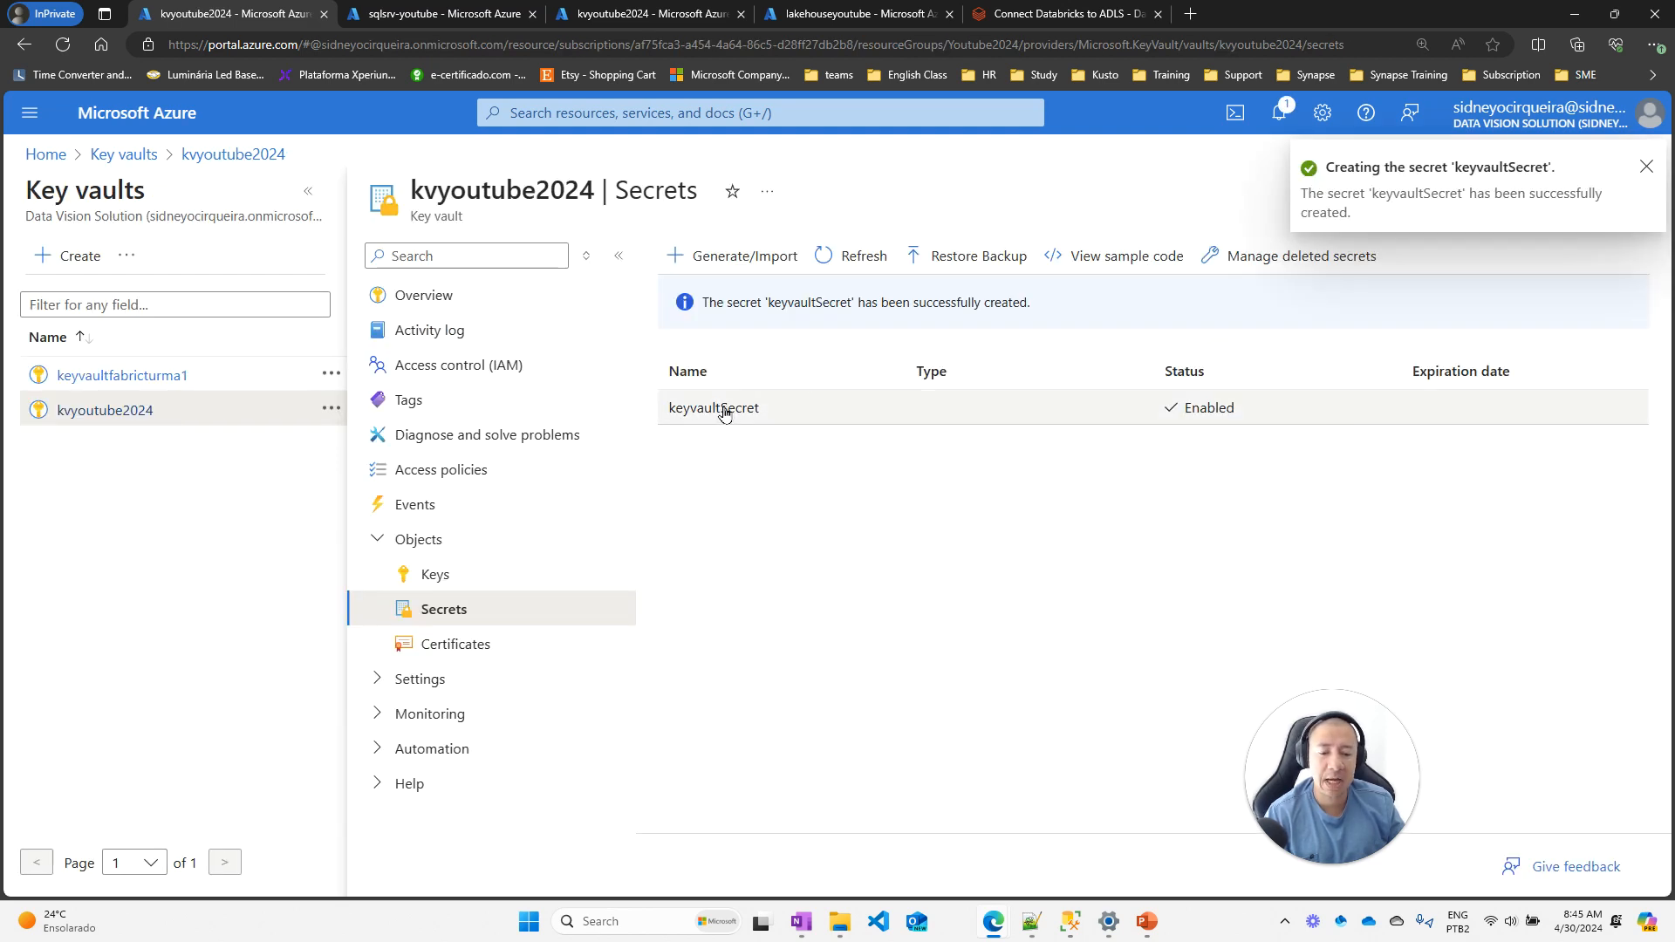
Start a role assignment in the access control of kvyoutube2024 and select the Key Vault Contributor role
{"action": "left_click", "coordinate": [433, 370]}
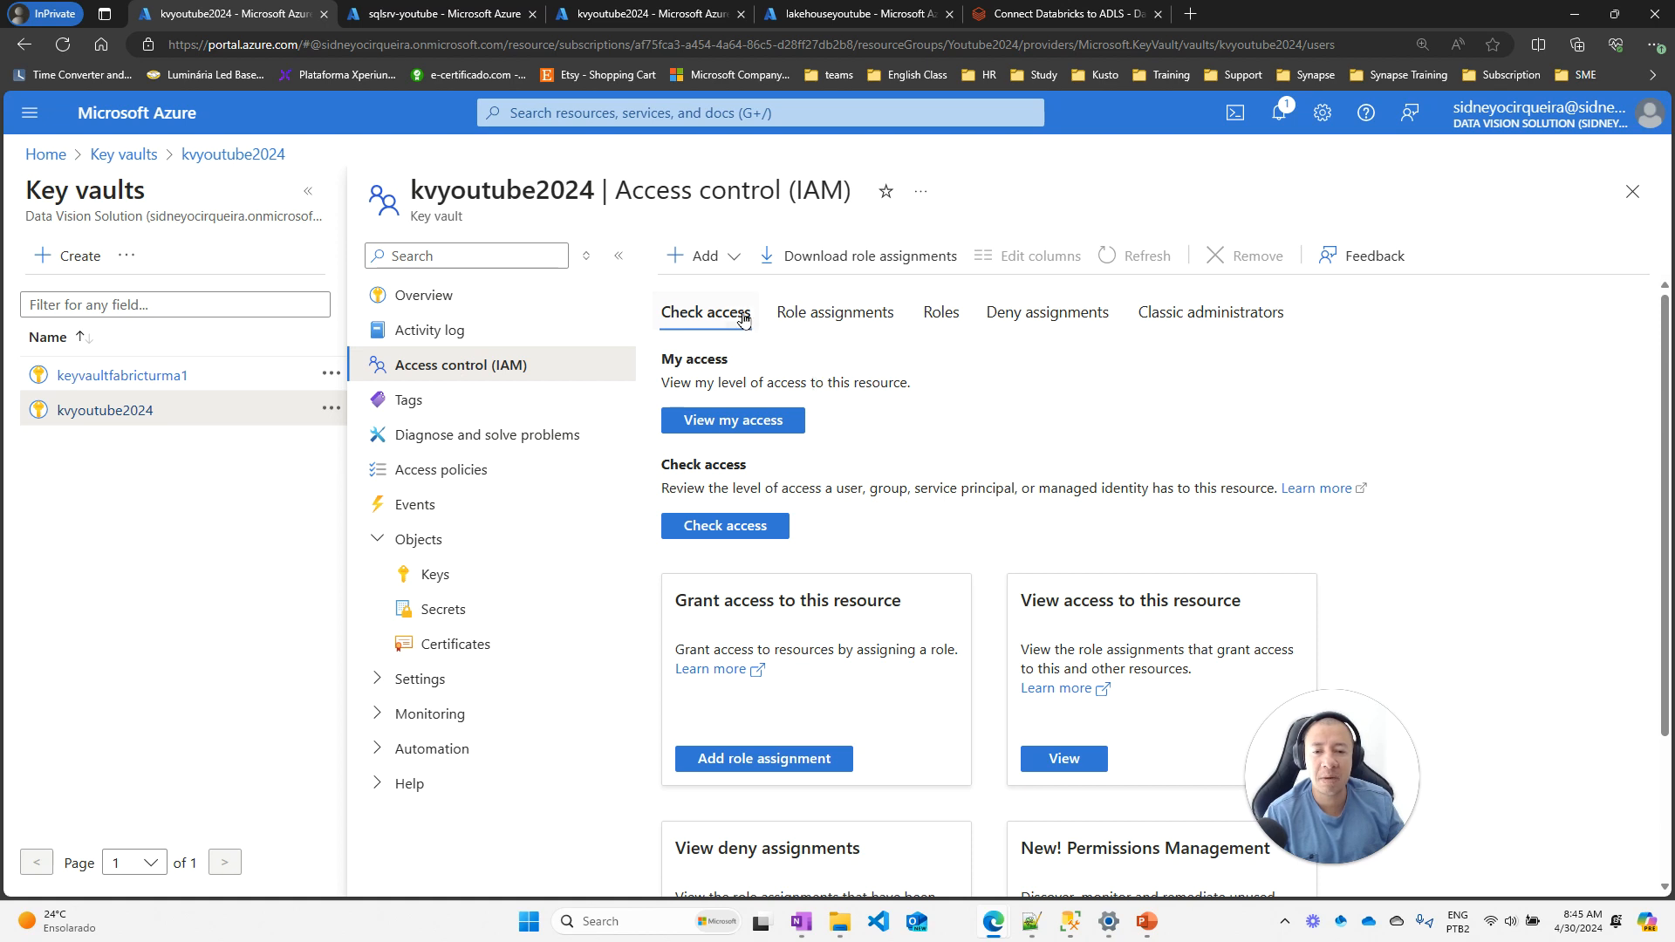
{"action": "left_click", "coordinate": [729, 258]}
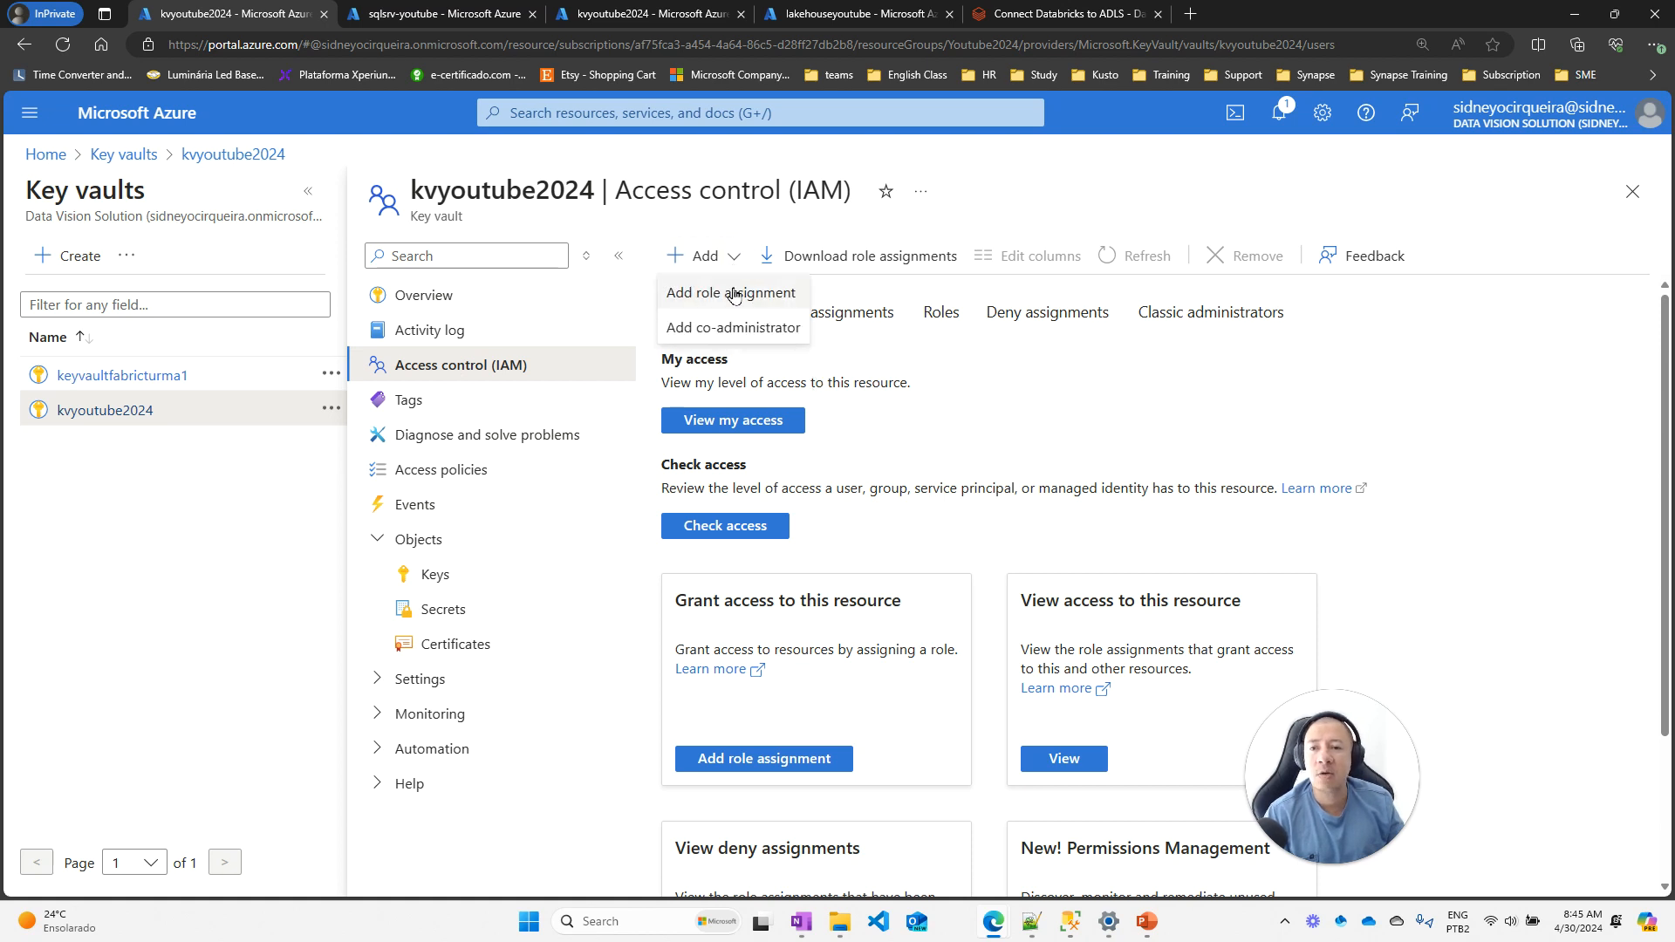
{"action": "left_click", "coordinate": [766, 294]}
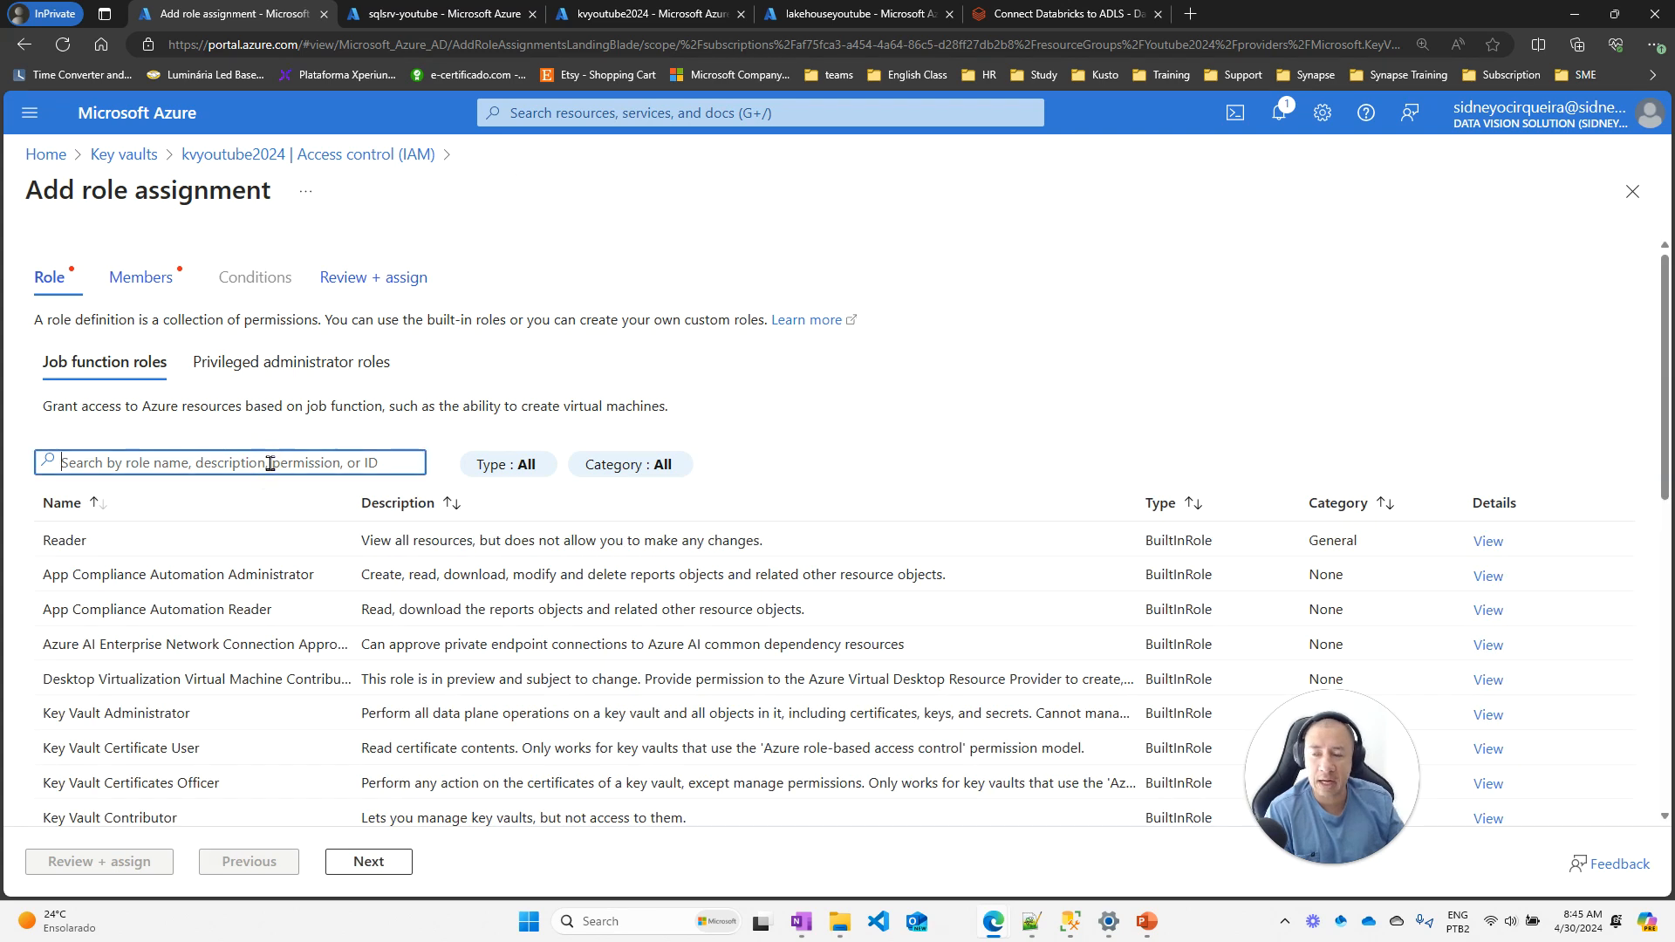
{"action": "type", "text": "key vault contri"}
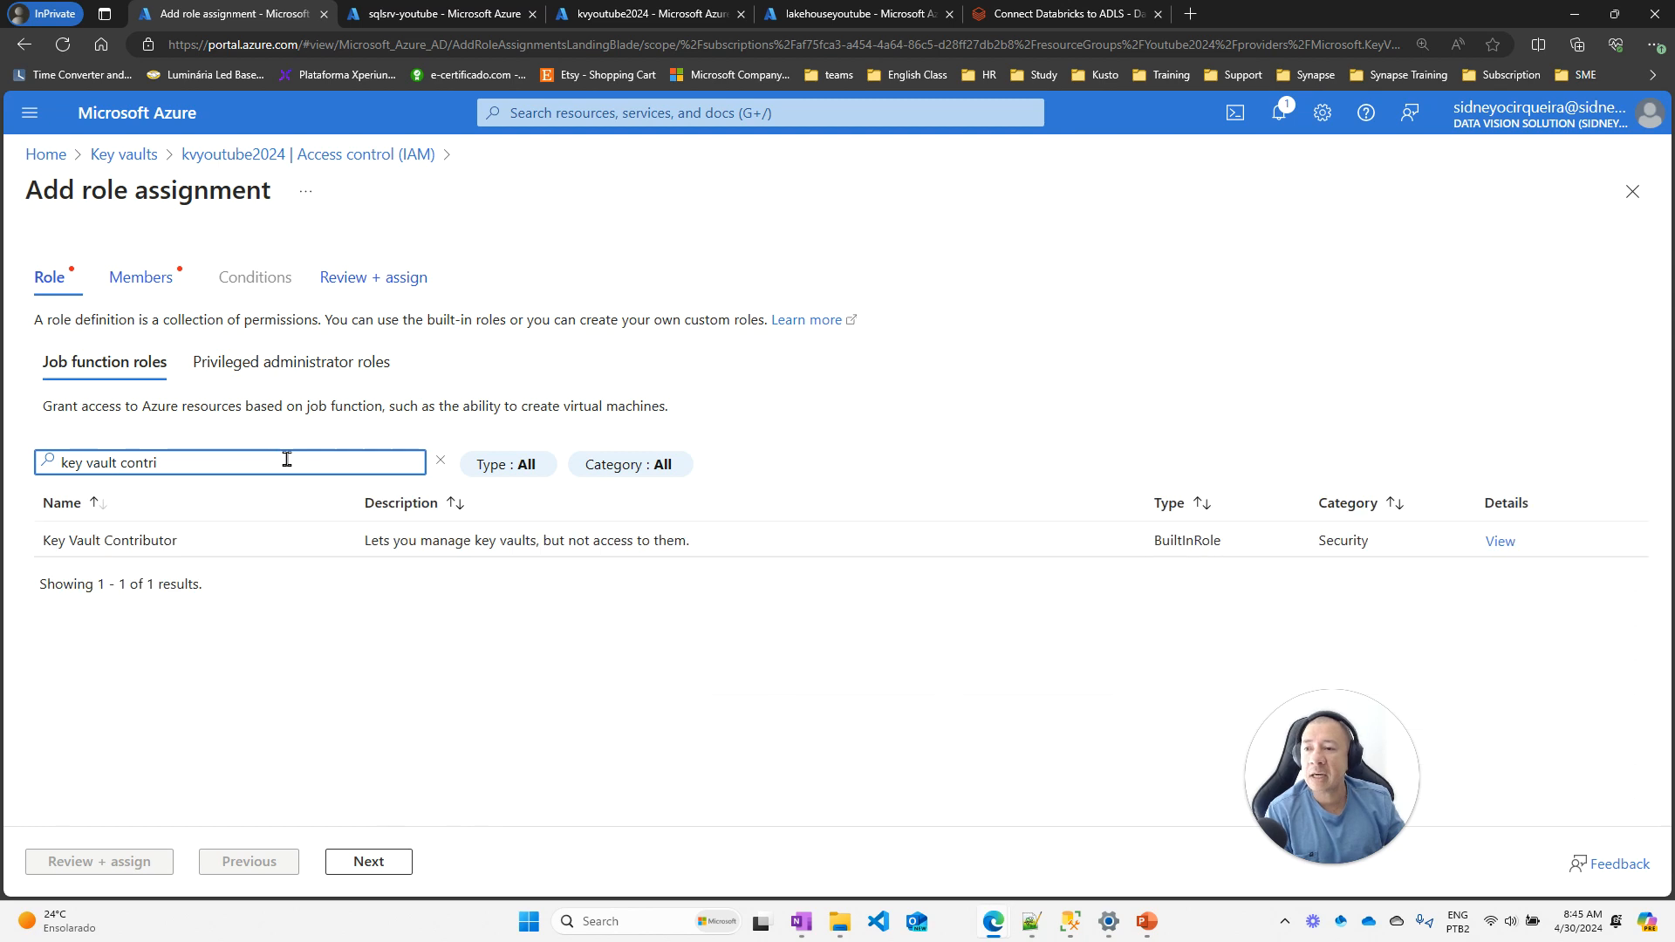
{"action": "left_click", "coordinate": [264, 543]}
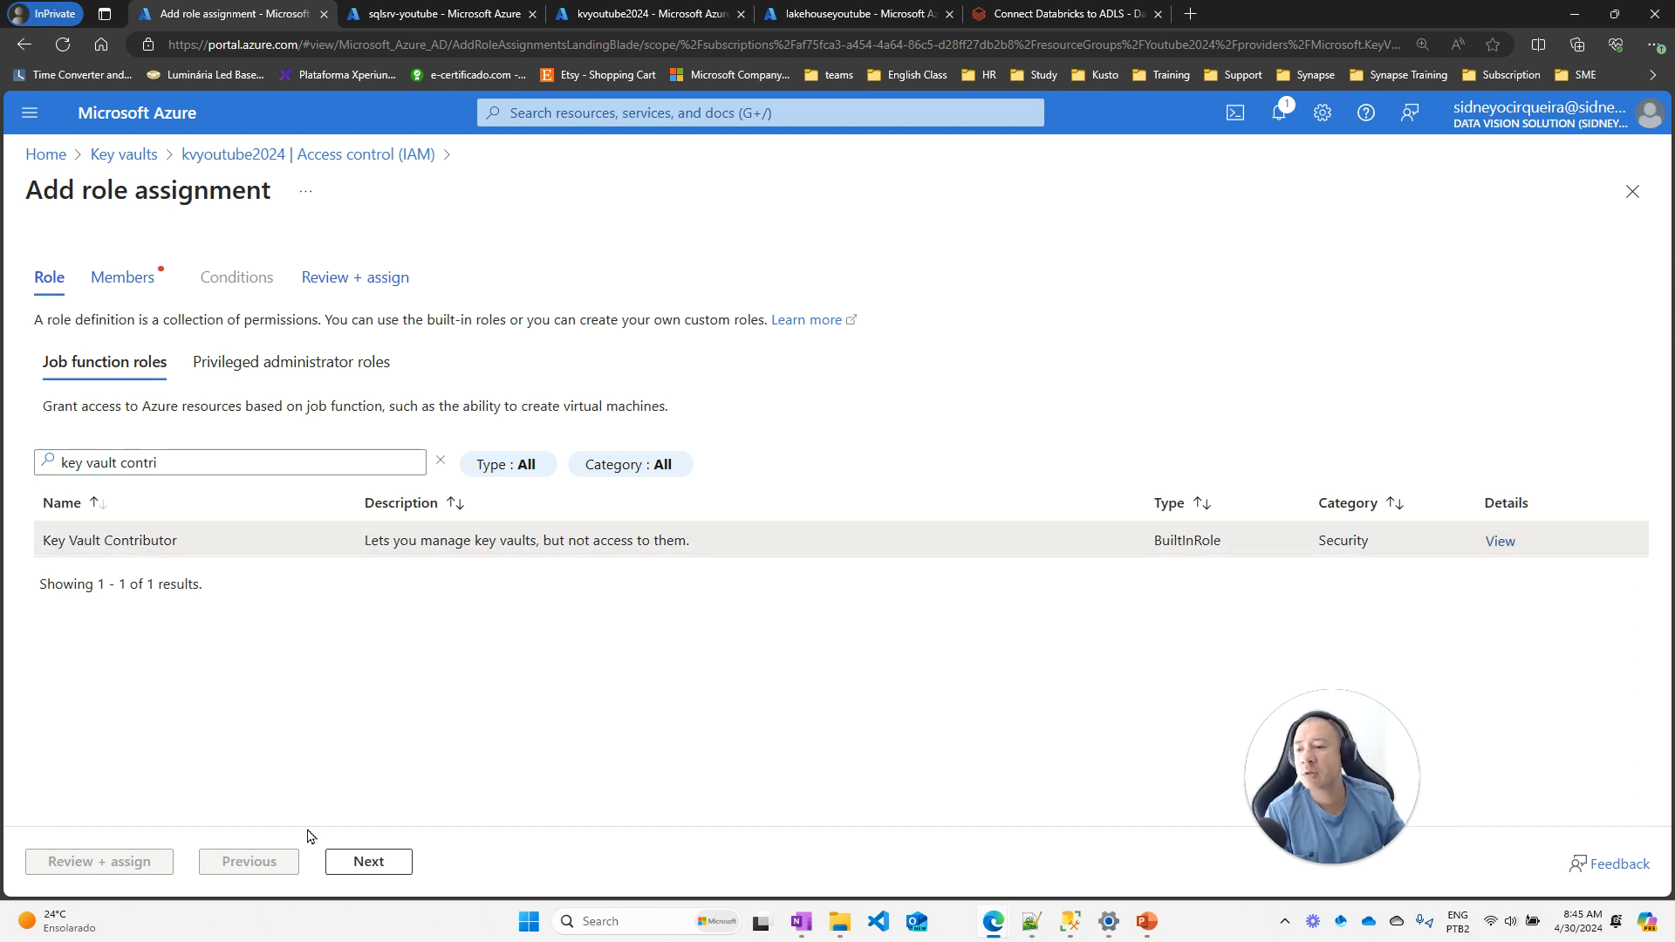
{"action": "left_click", "coordinate": [370, 861]}
Add the service principal fabric_app_registration as a member of the role assignment
{"action": "left_click", "coordinate": [254, 453]}
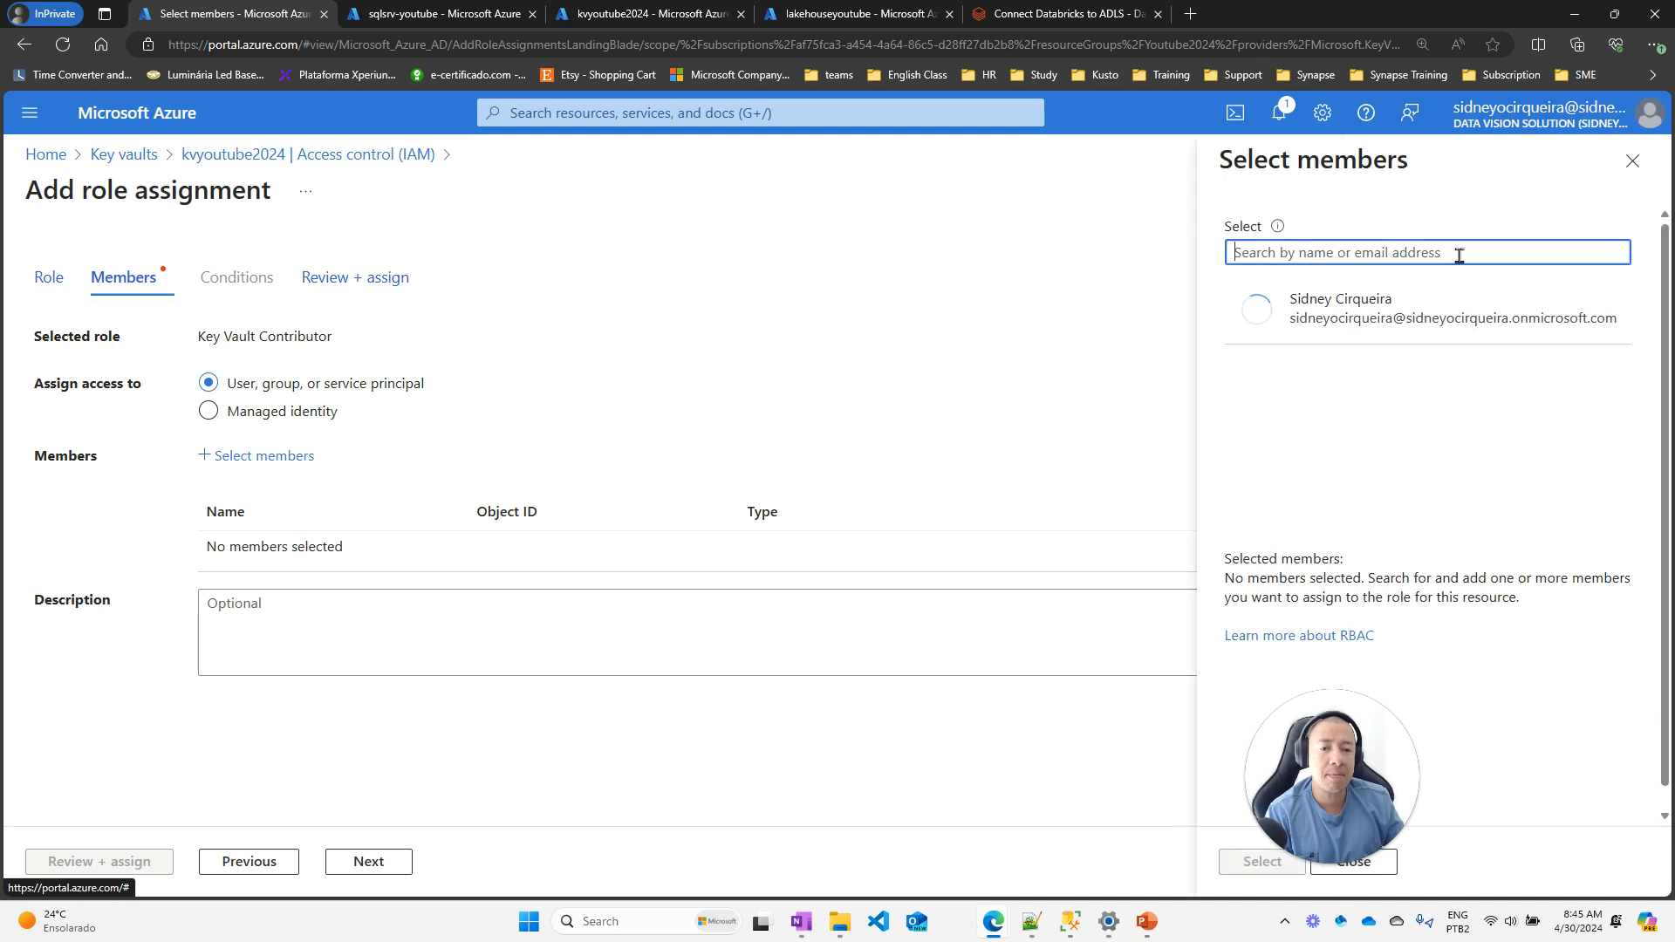
{"action": "left_click", "coordinate": [1439, 252]}
{"action": "type", "text": "fabric_app"}
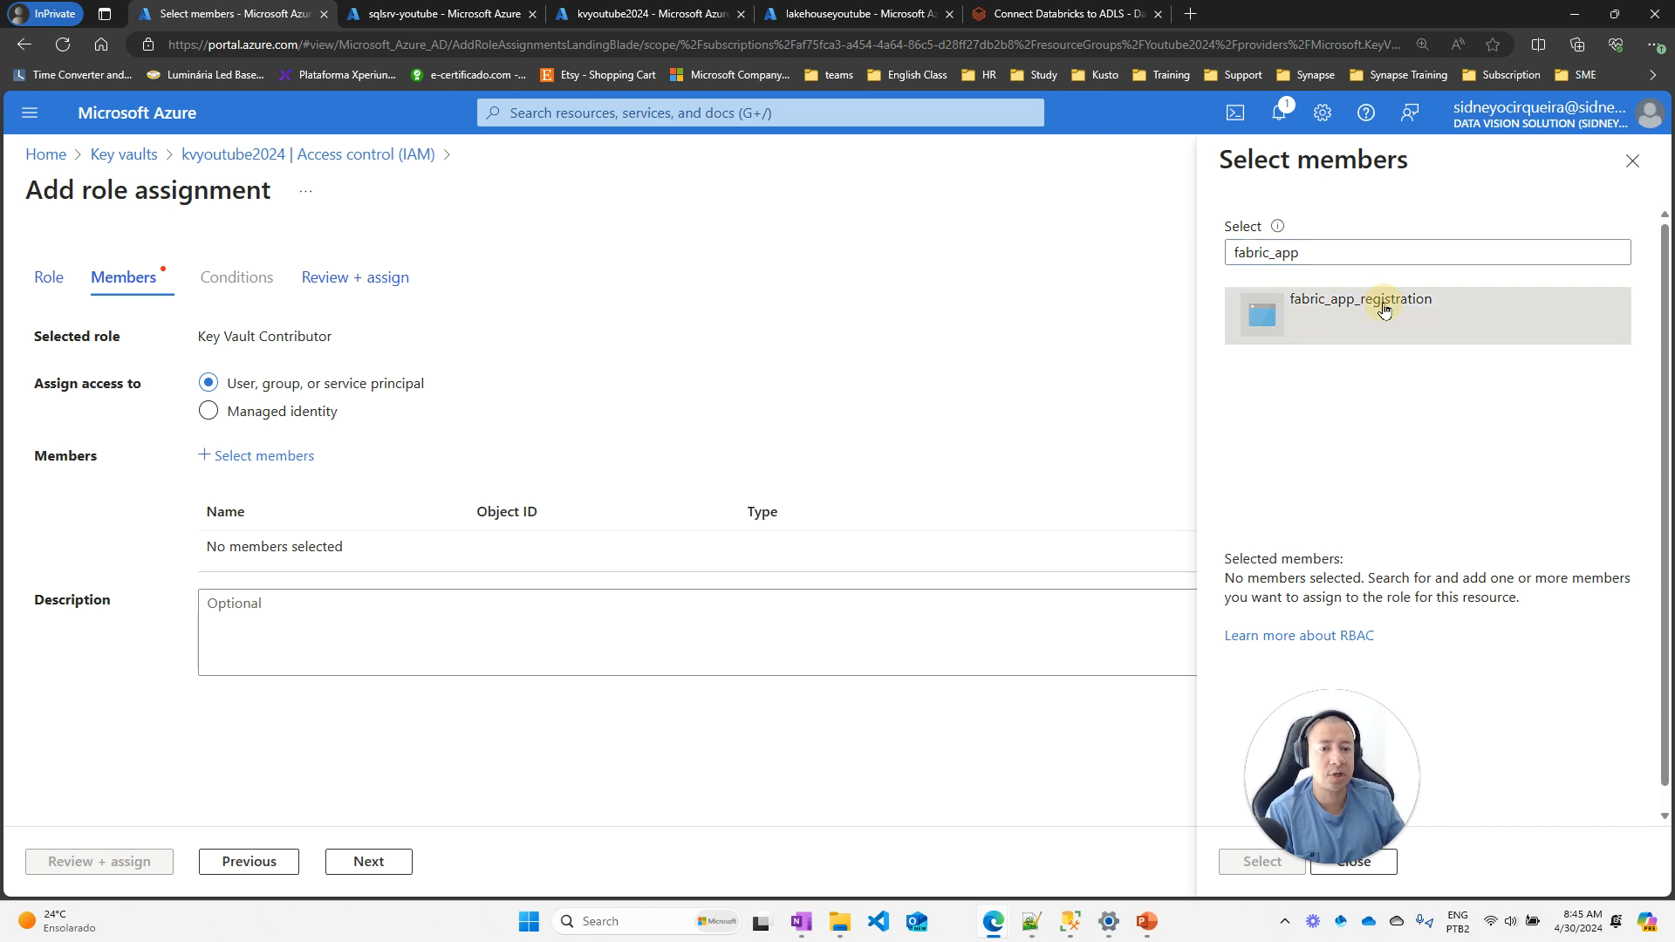
{"action": "left_click", "coordinate": [1385, 305]}
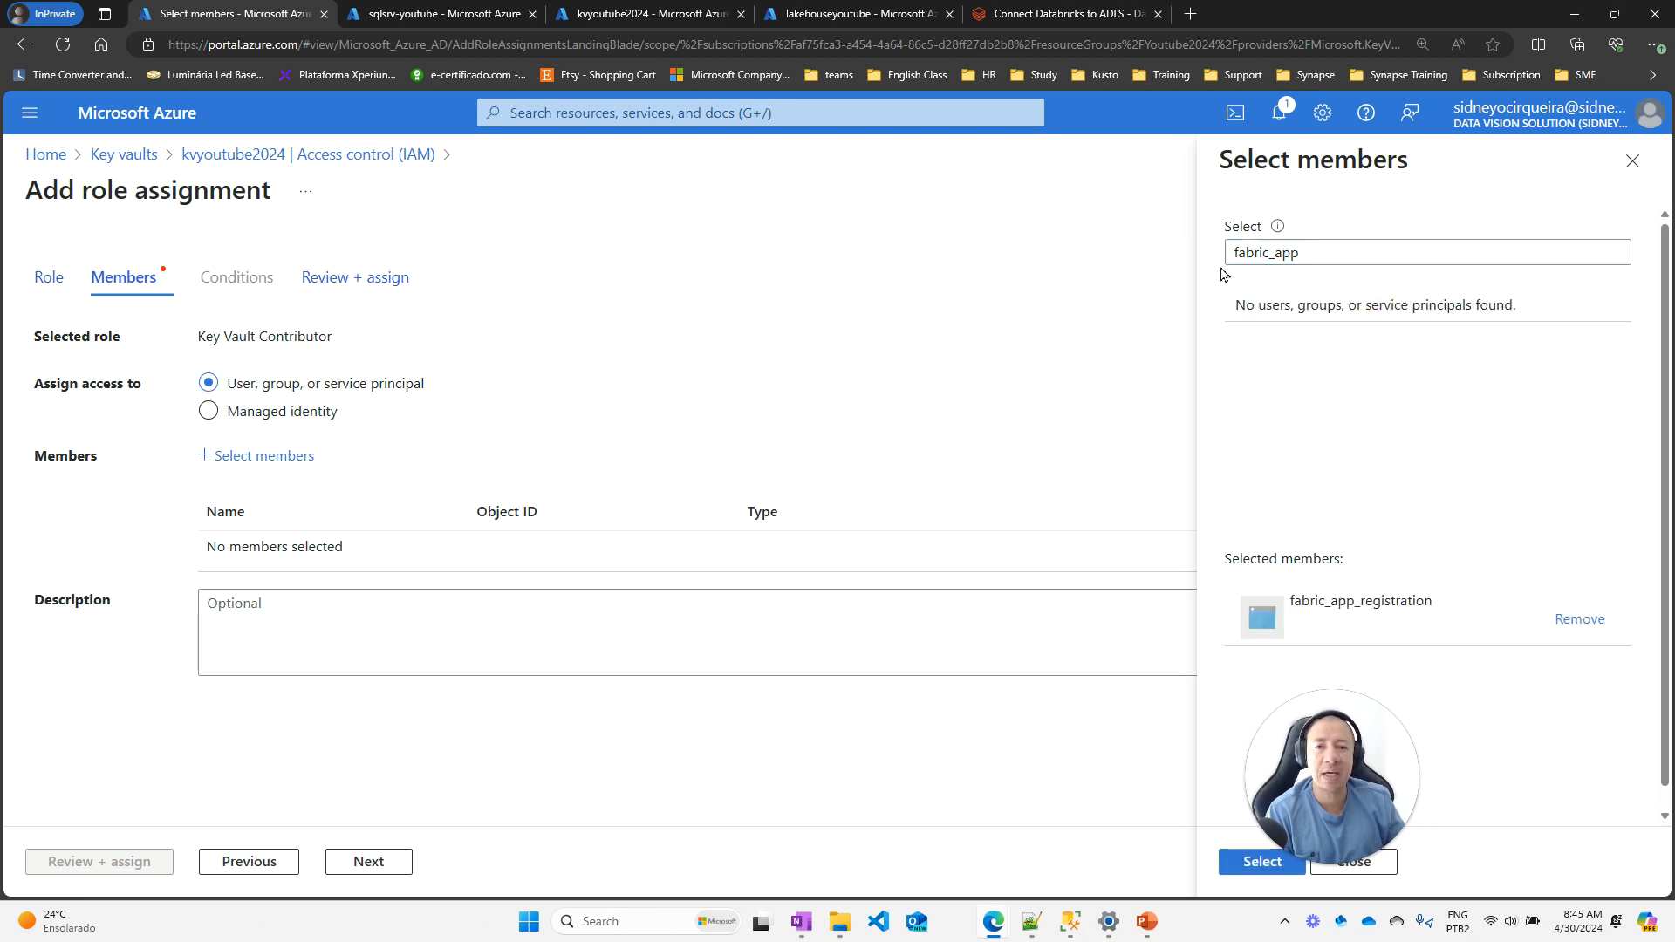
{"action": "left_click", "coordinate": [1242, 862]}
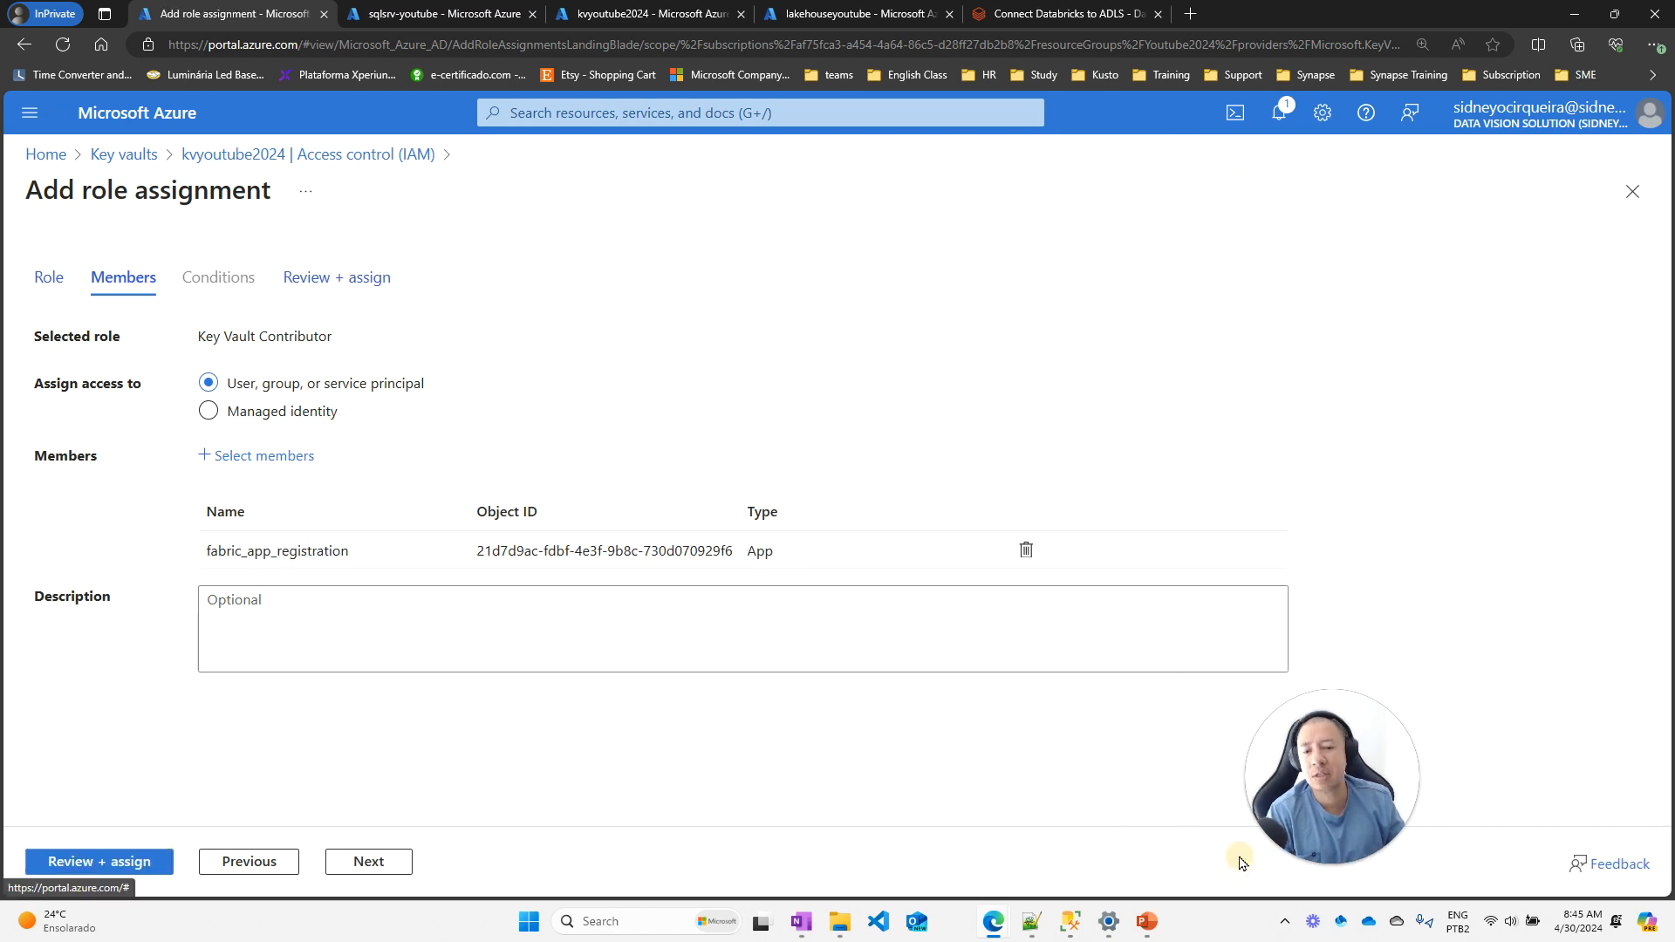
Review and submit the Key Vault Contributor role assignment for kvyoutube2024
{"action": "left_click", "coordinate": [140, 861]}
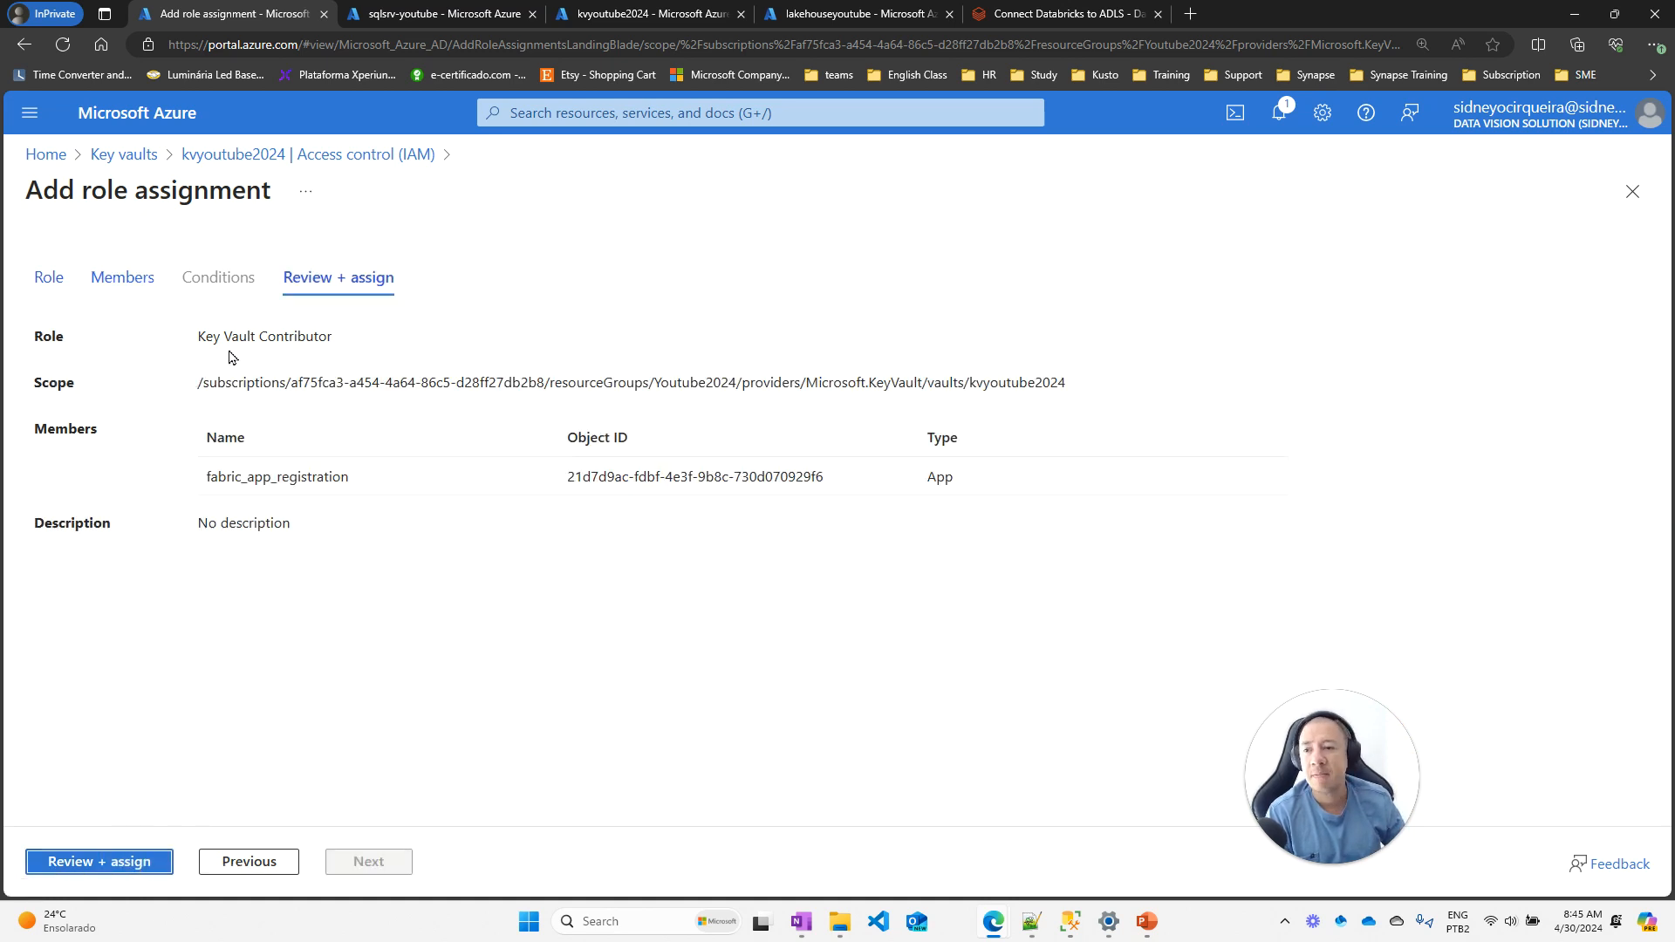
{"action": "left_click", "coordinate": [108, 864]}
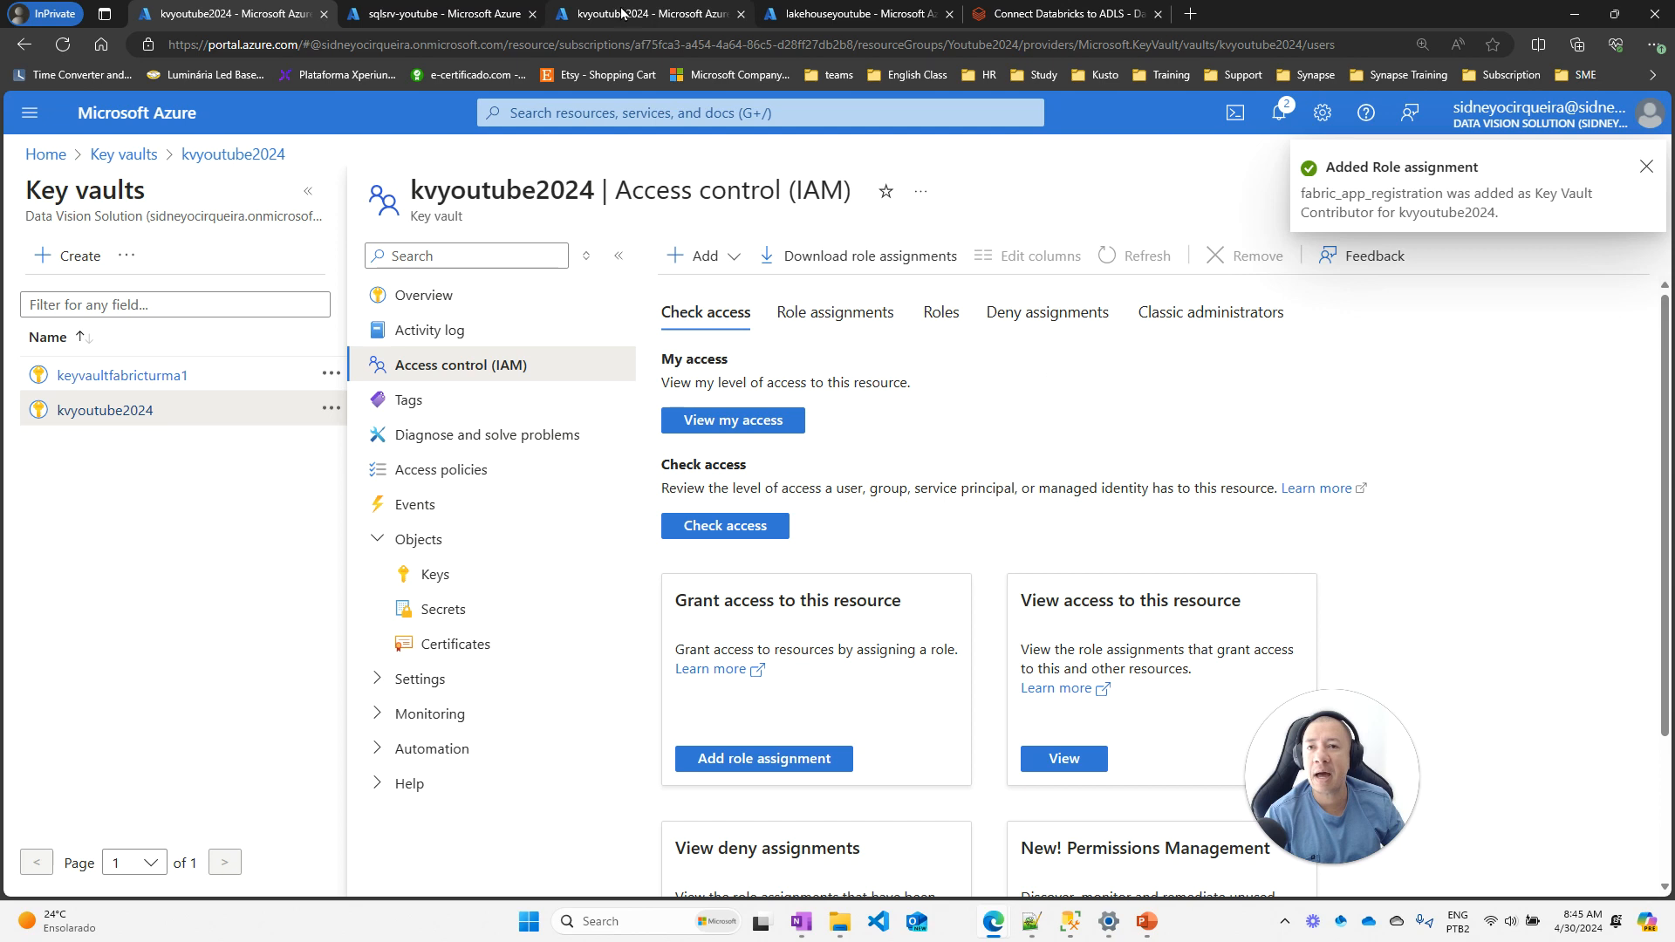
Start a role assignment in the access control of the lakehouseyoutube storage account and select the Storage Blob Data Contributor role
{"action": "left_click", "coordinate": [825, 16]}
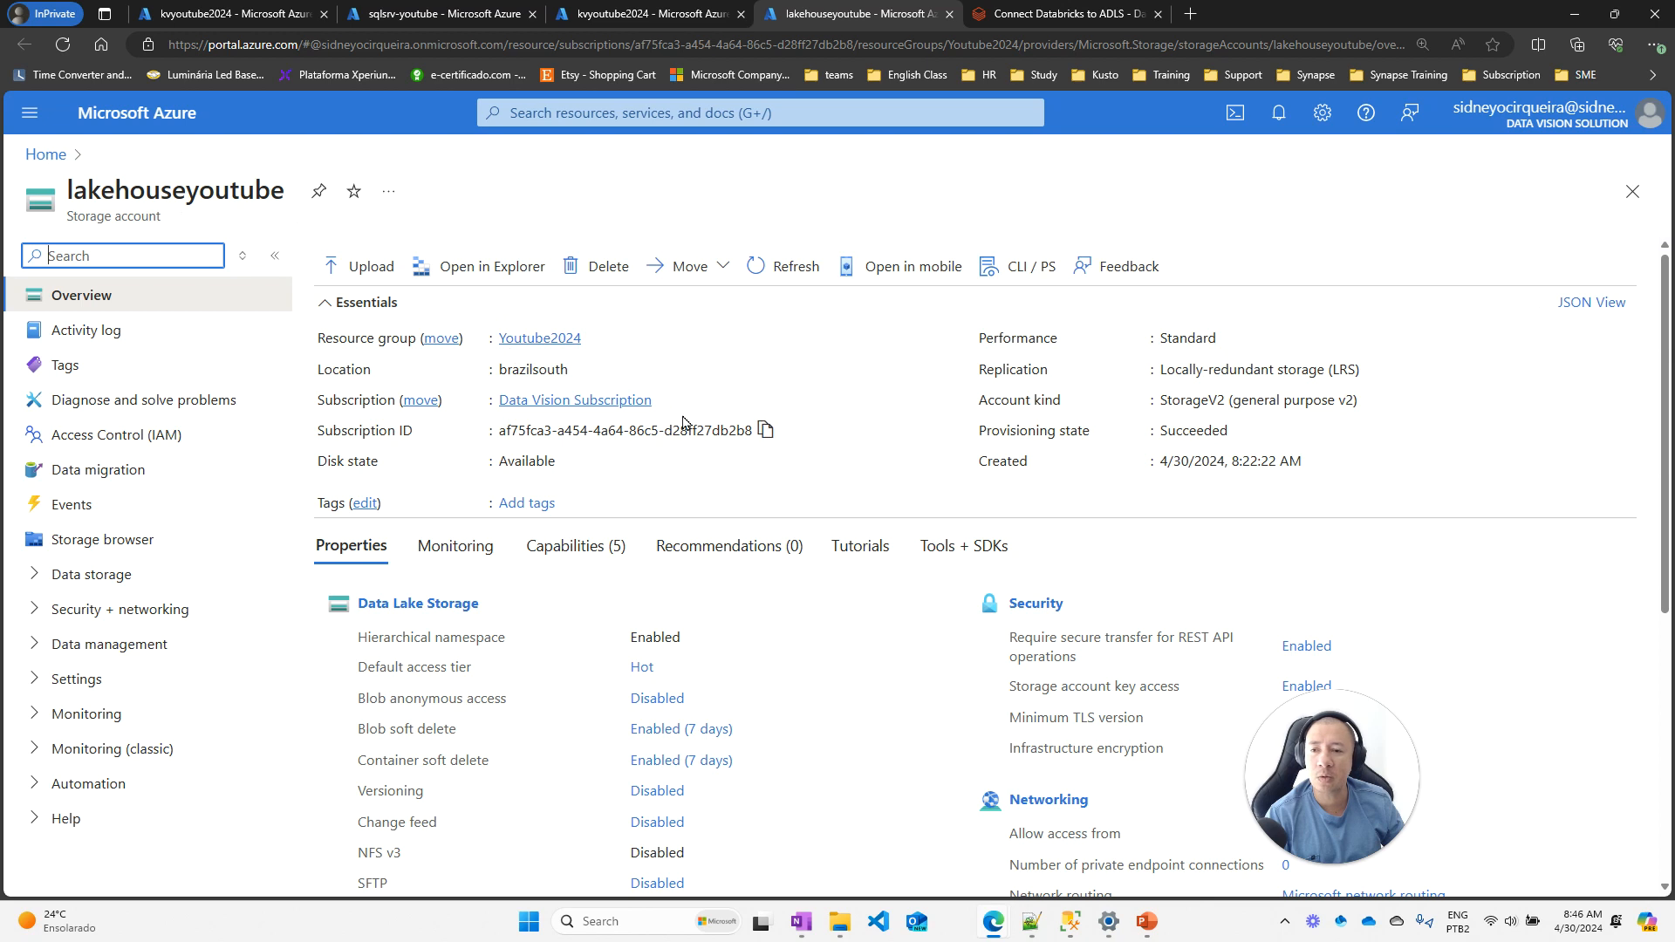
{"action": "left_click", "coordinate": [149, 438]}
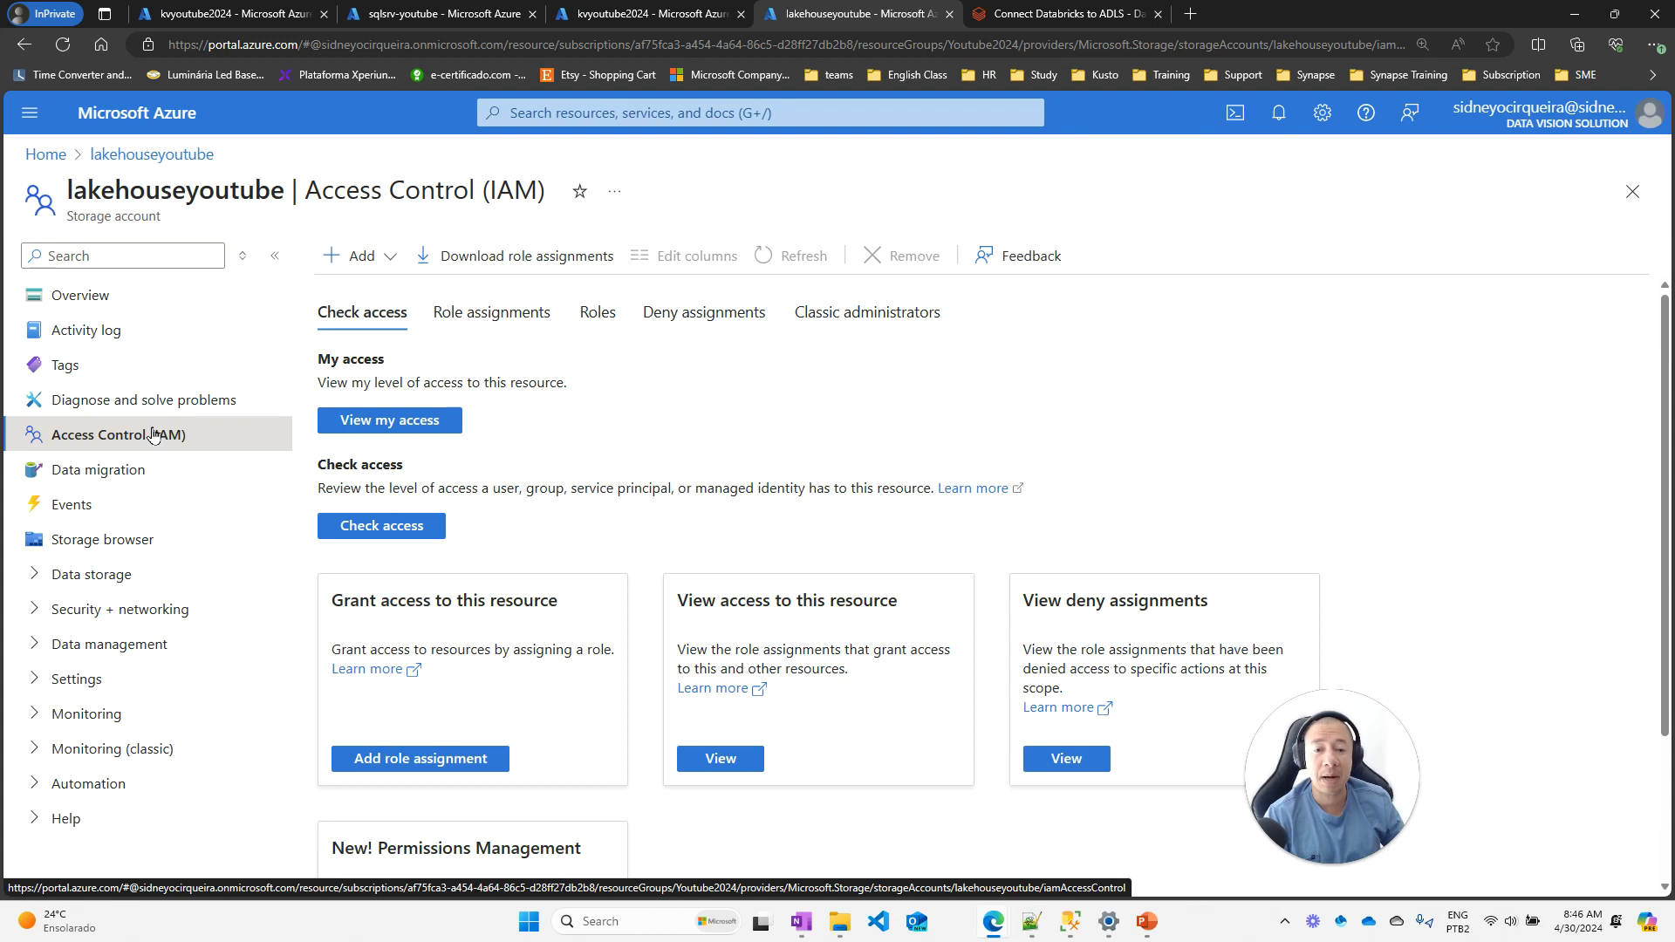
{"action": "left_click", "coordinate": [390, 259]}
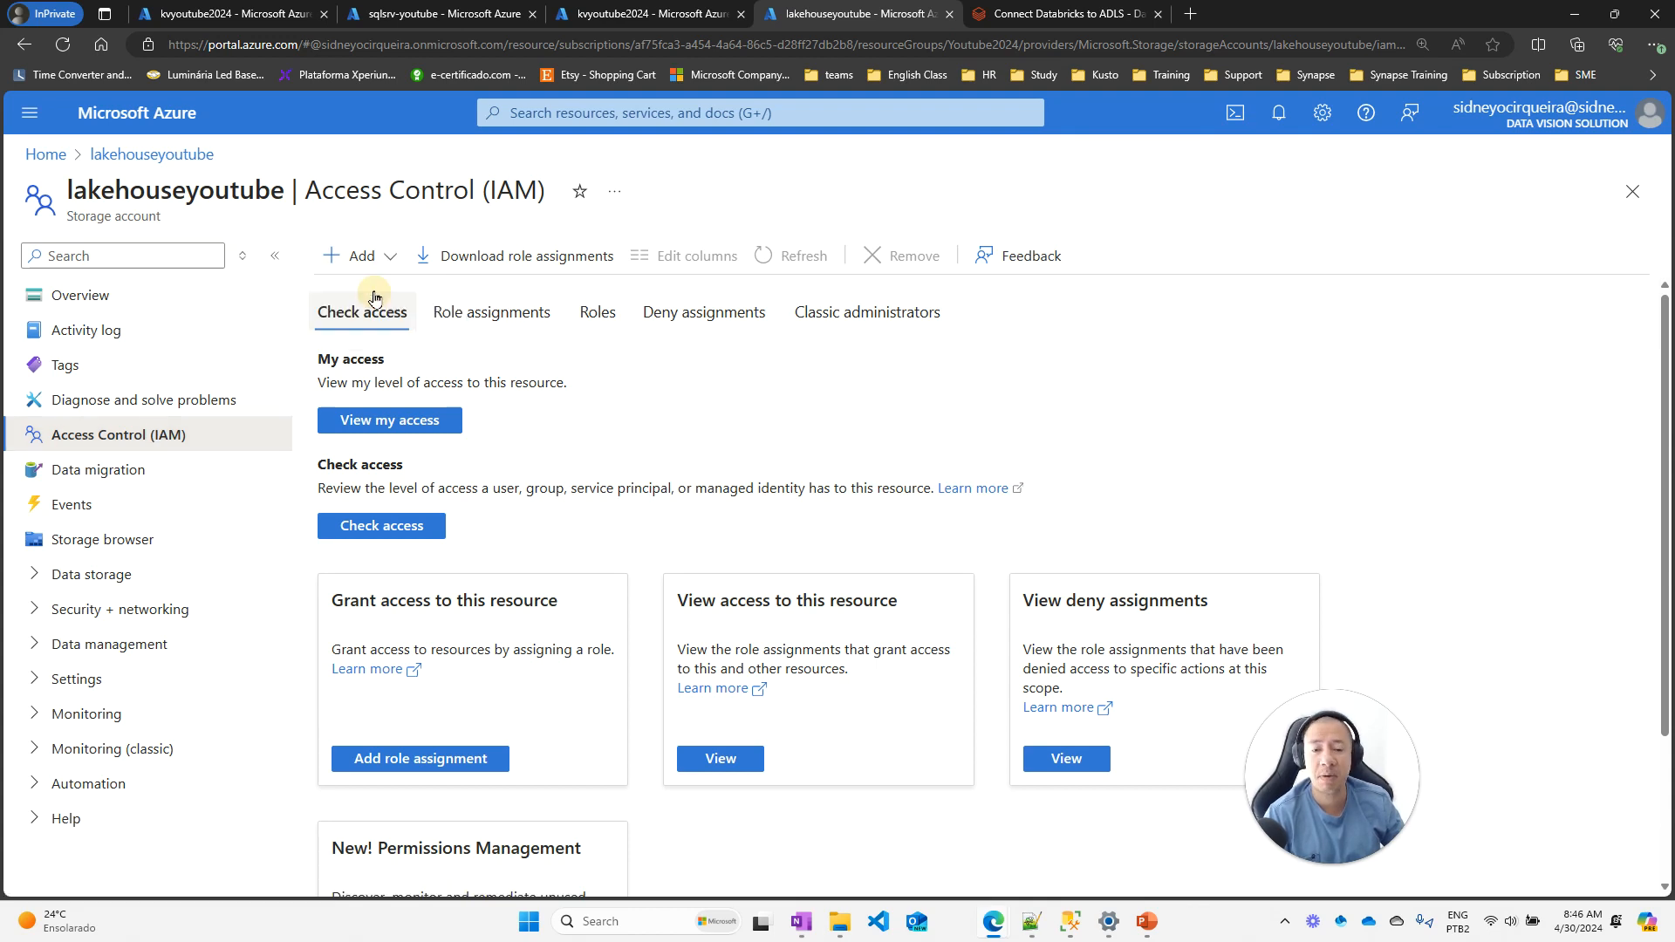
{"action": "left_click", "coordinate": [376, 297]}
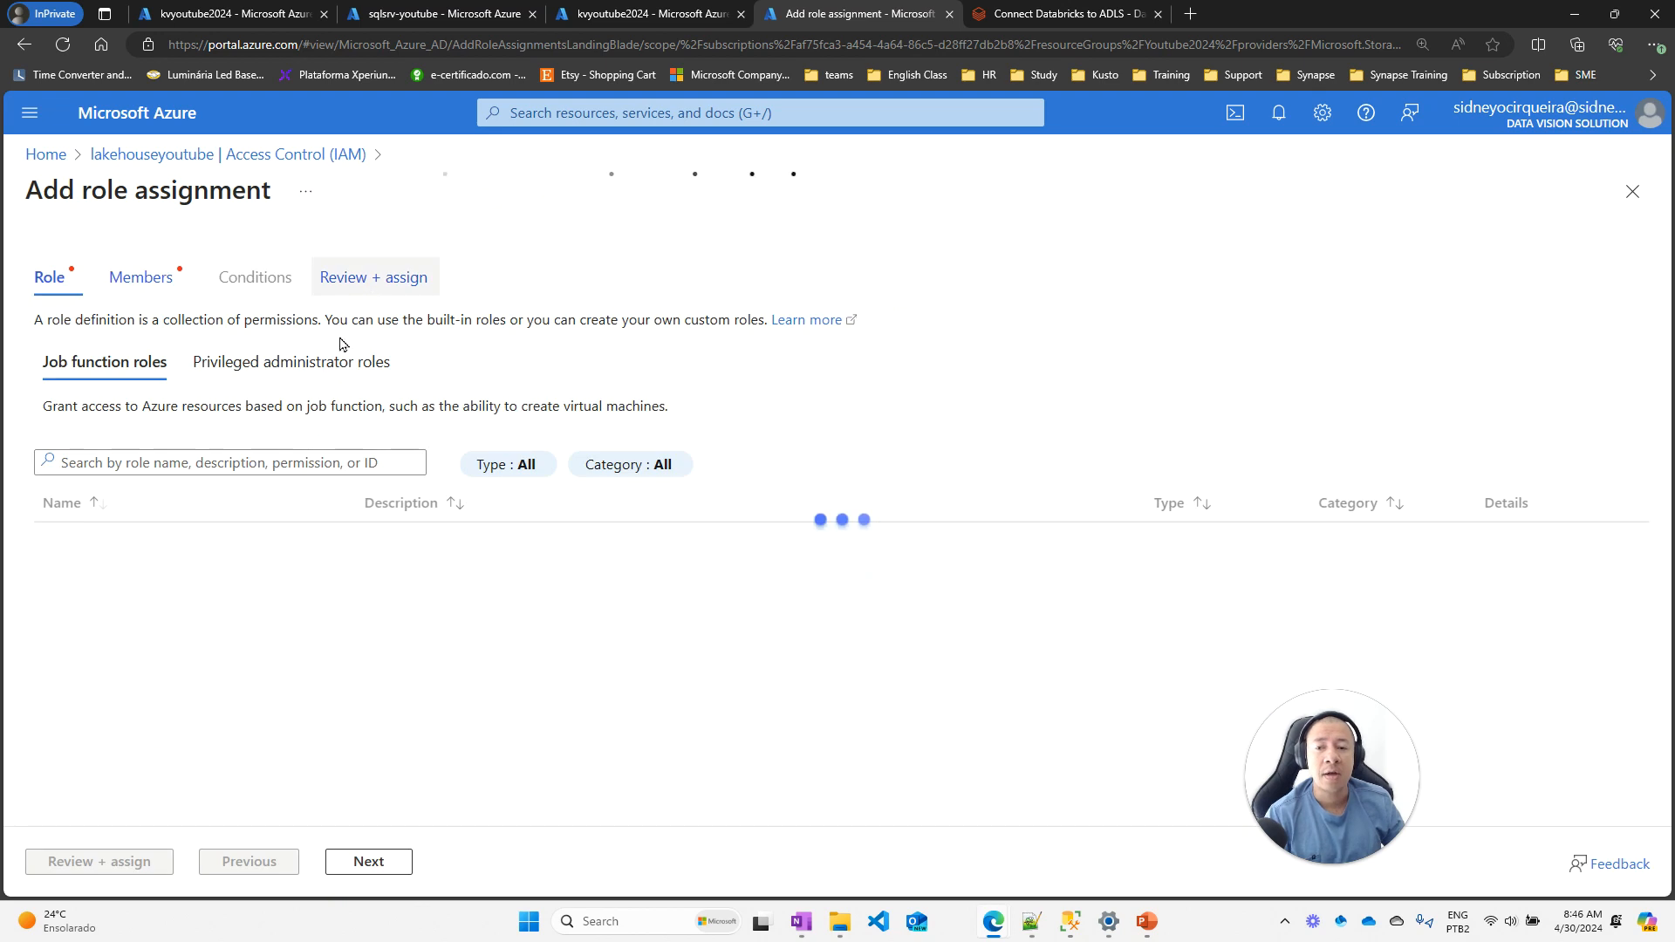
{"action": "left_click", "coordinate": [278, 458]}
{"action": "type", "text": "sto"}
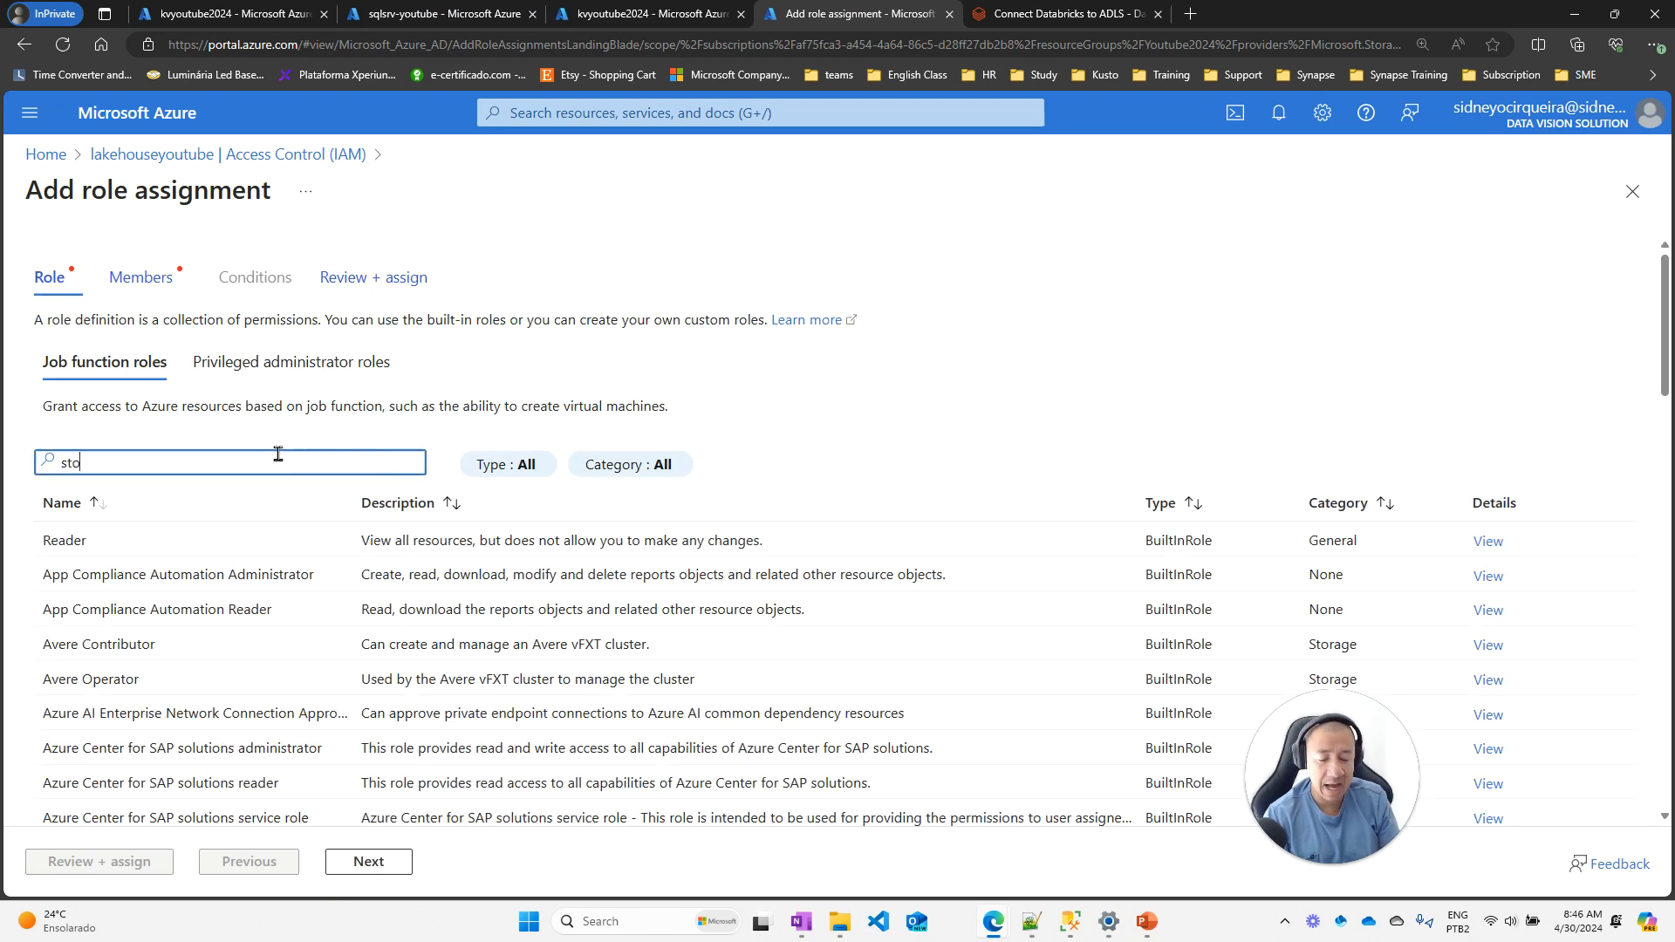
{"action": "type", "text": "rage "}
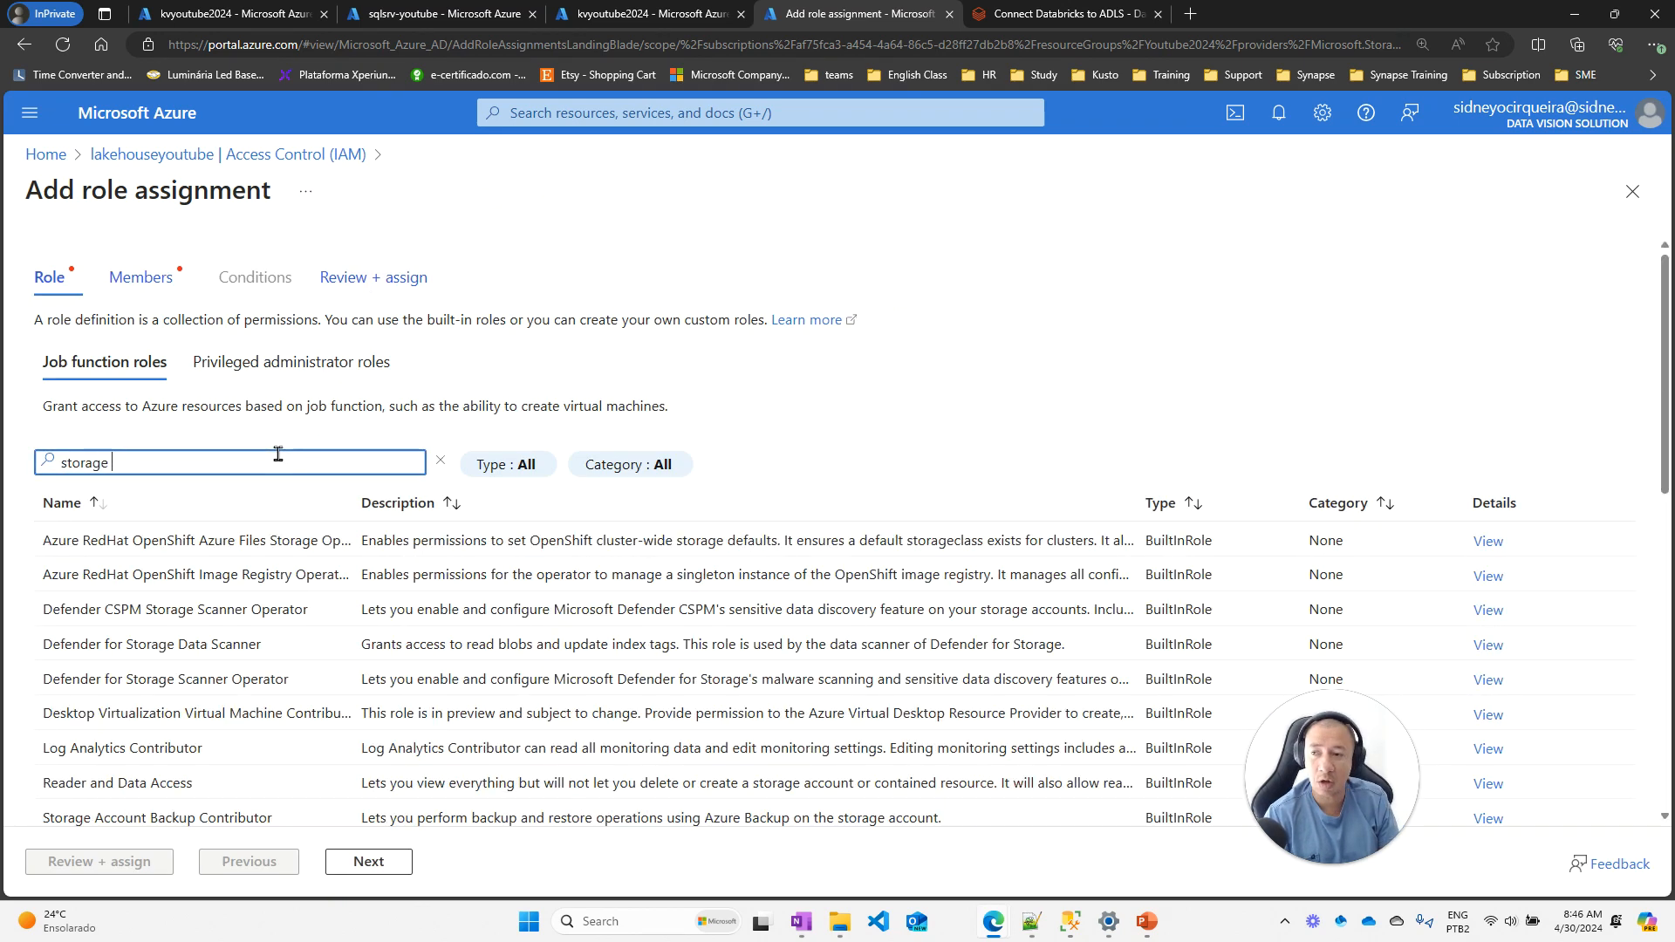
{"action": "type", "text": "blob"}
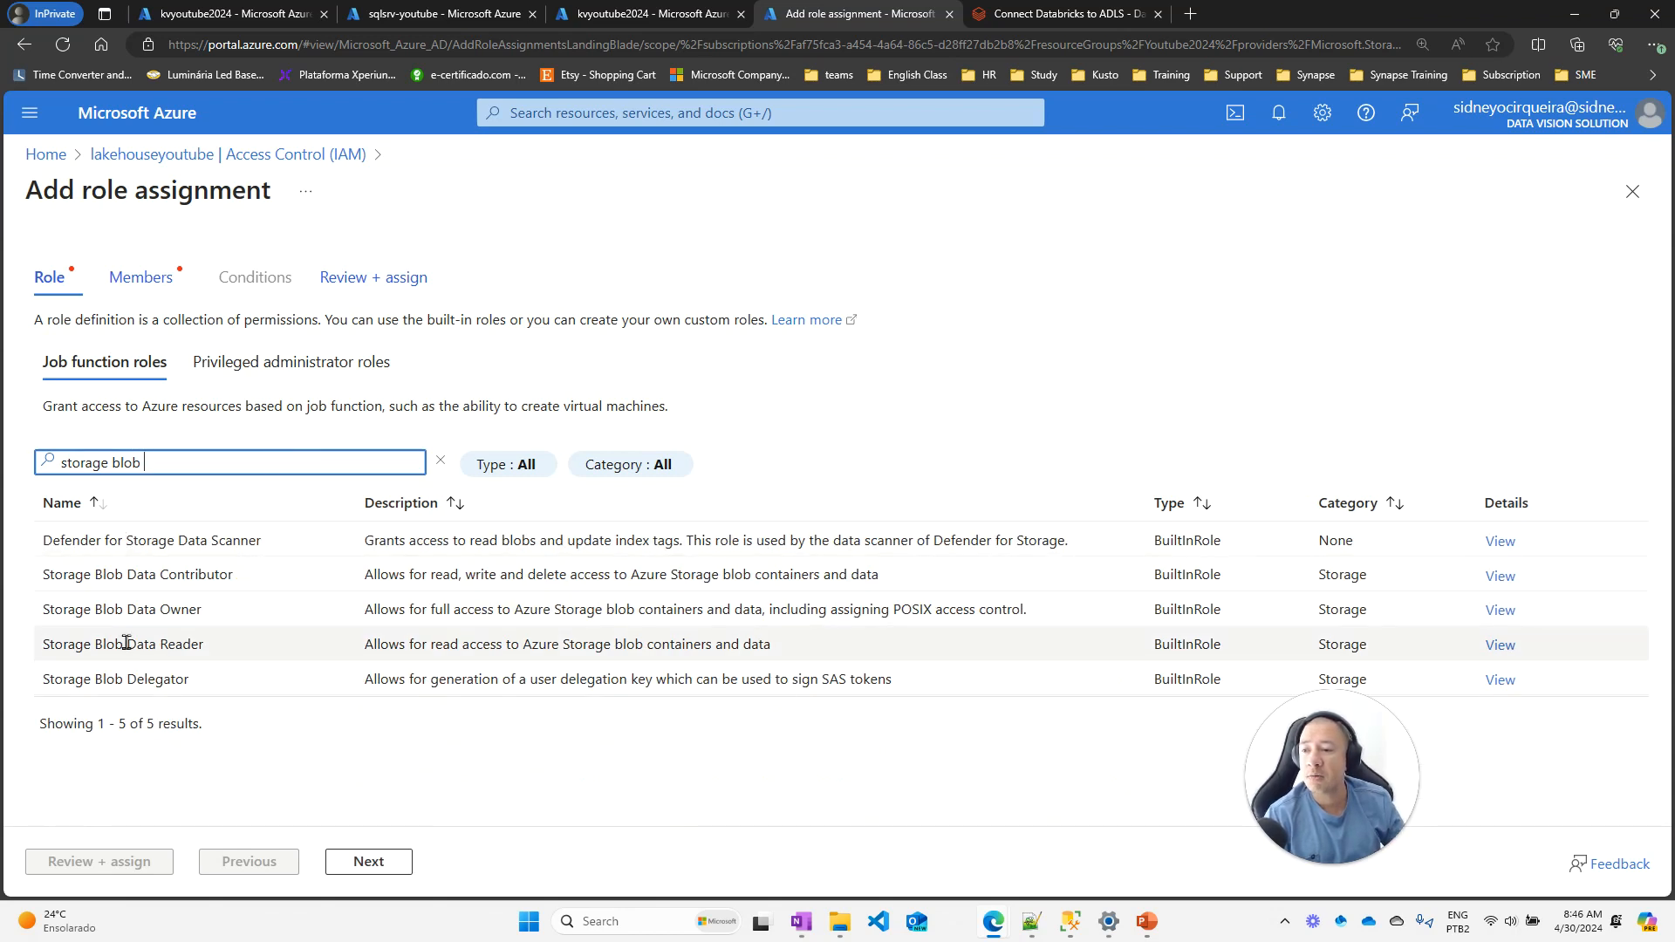
{"action": "left_click", "coordinate": [249, 579]}
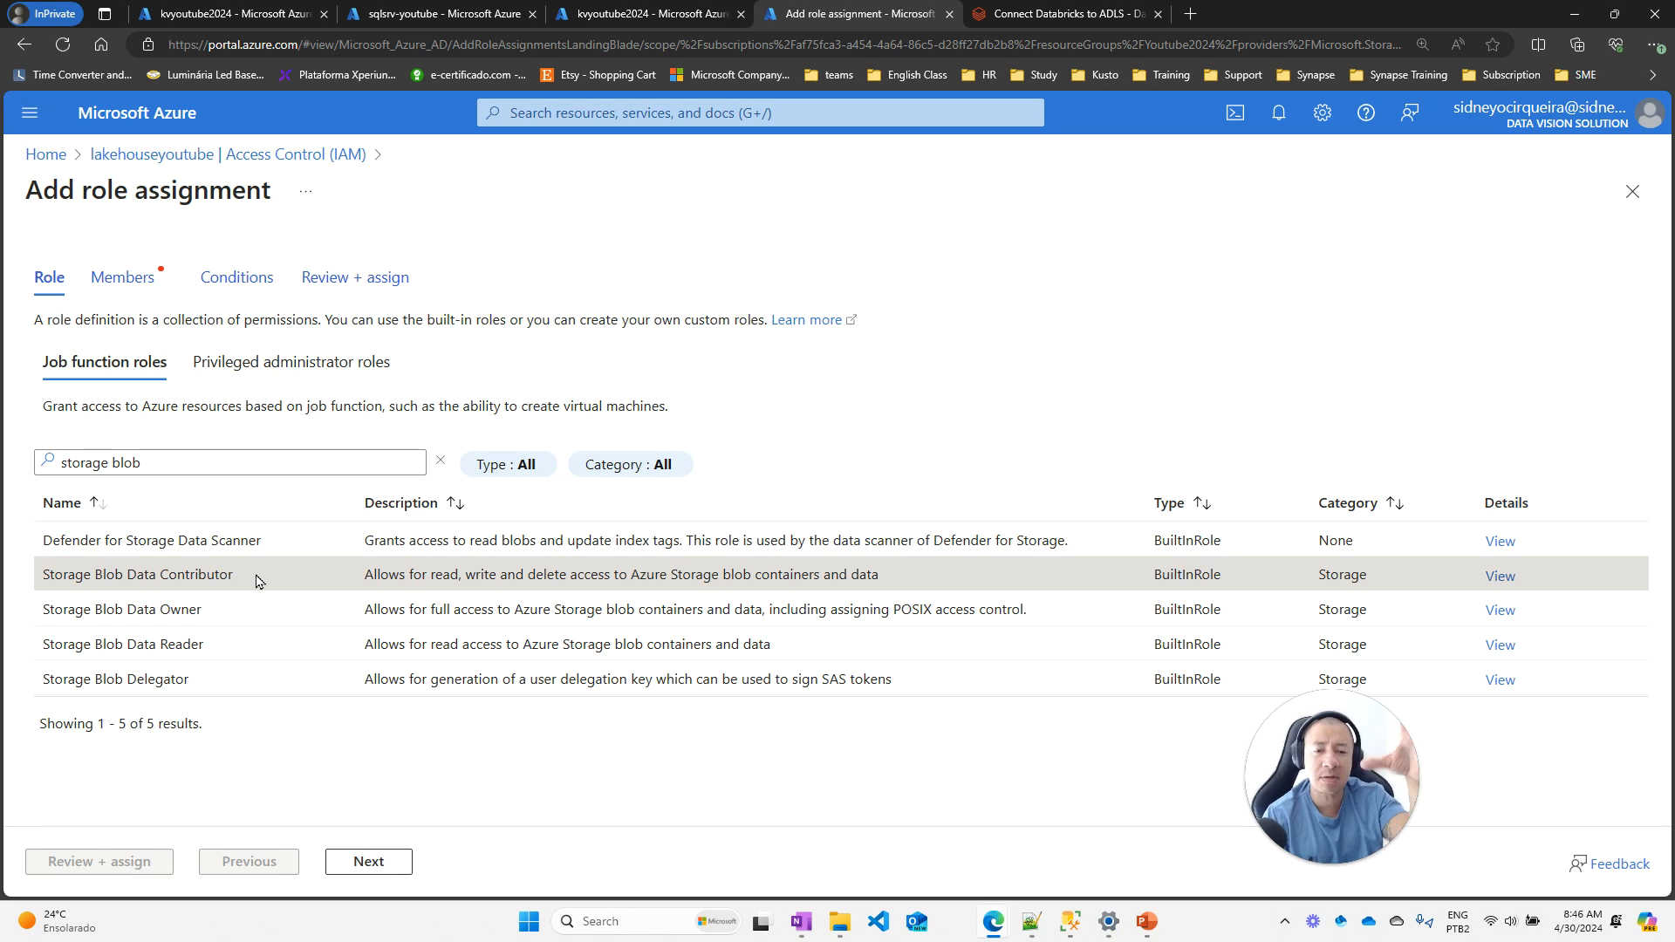
{"action": "left_click", "coordinate": [368, 861]}
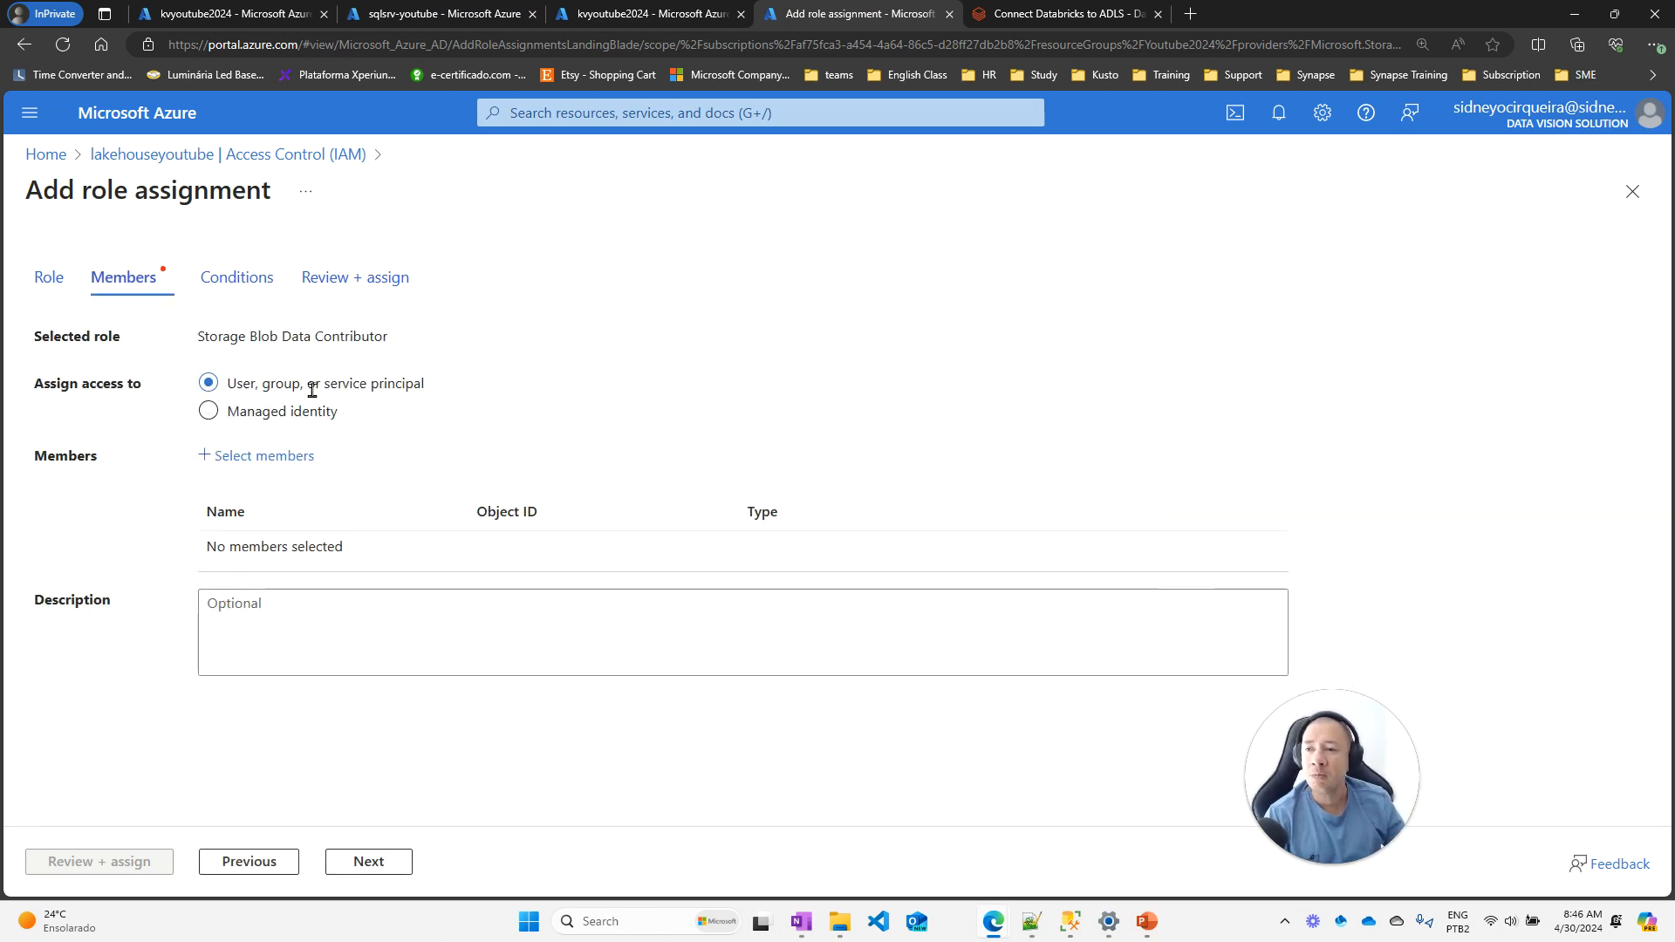
Add the signed-in user's own account as a member of the role assignment
{"action": "left_click", "coordinate": [252, 456]}
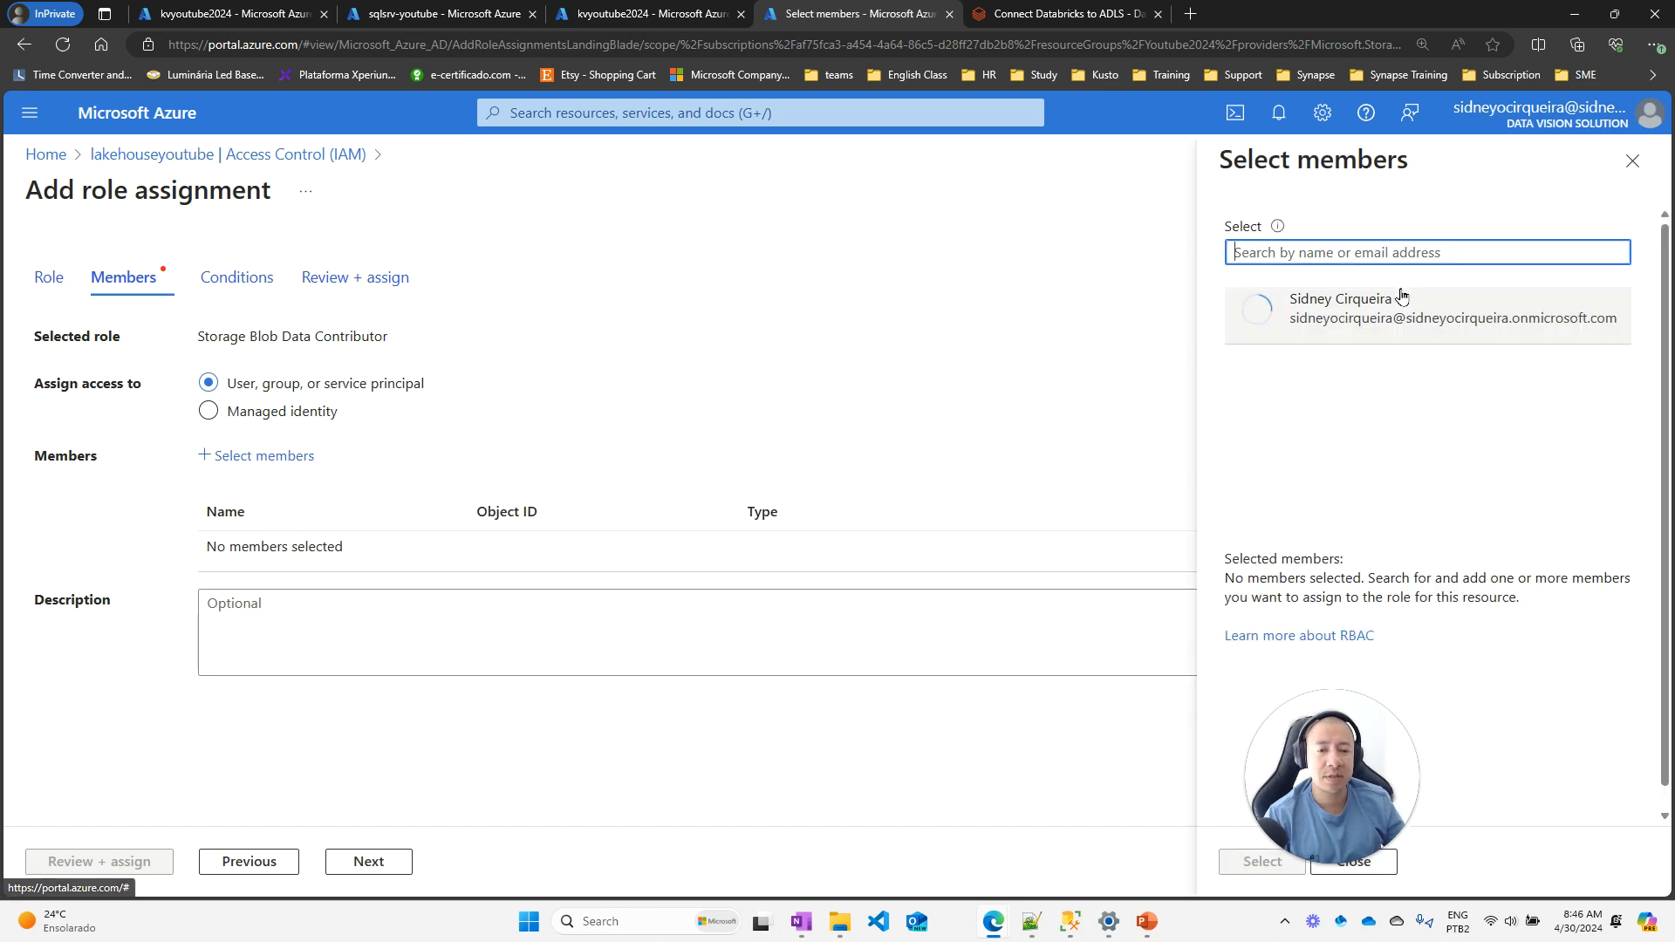
{"action": "left_click", "coordinate": [1438, 321]}
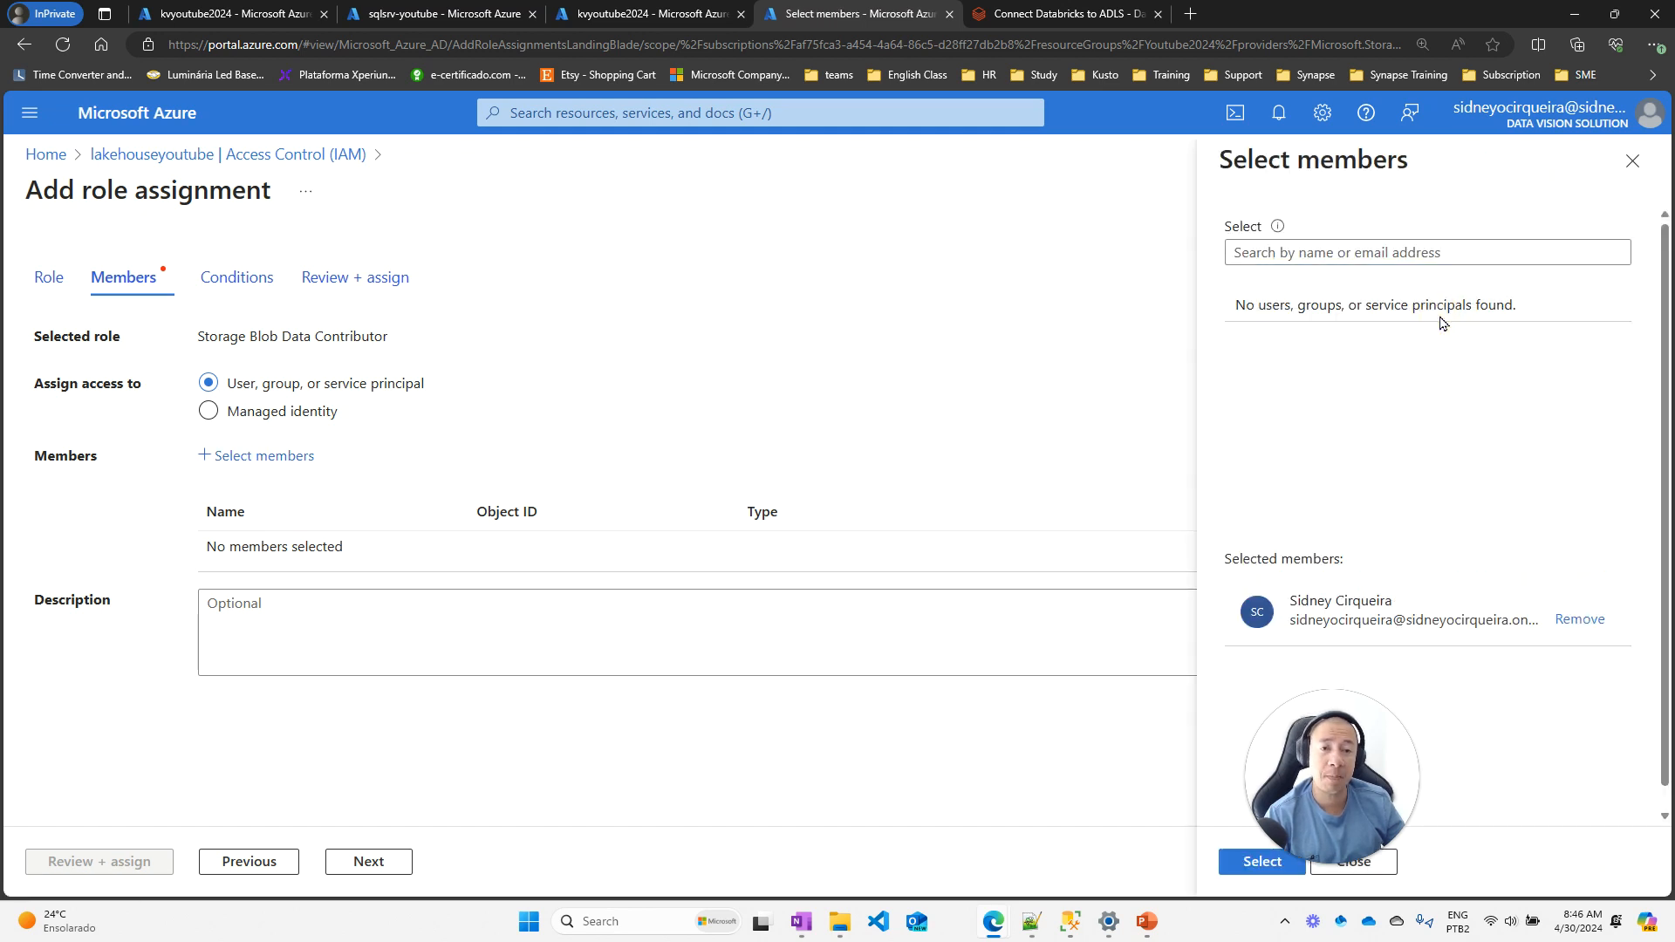
{"action": "left_click", "coordinate": [1260, 861]}
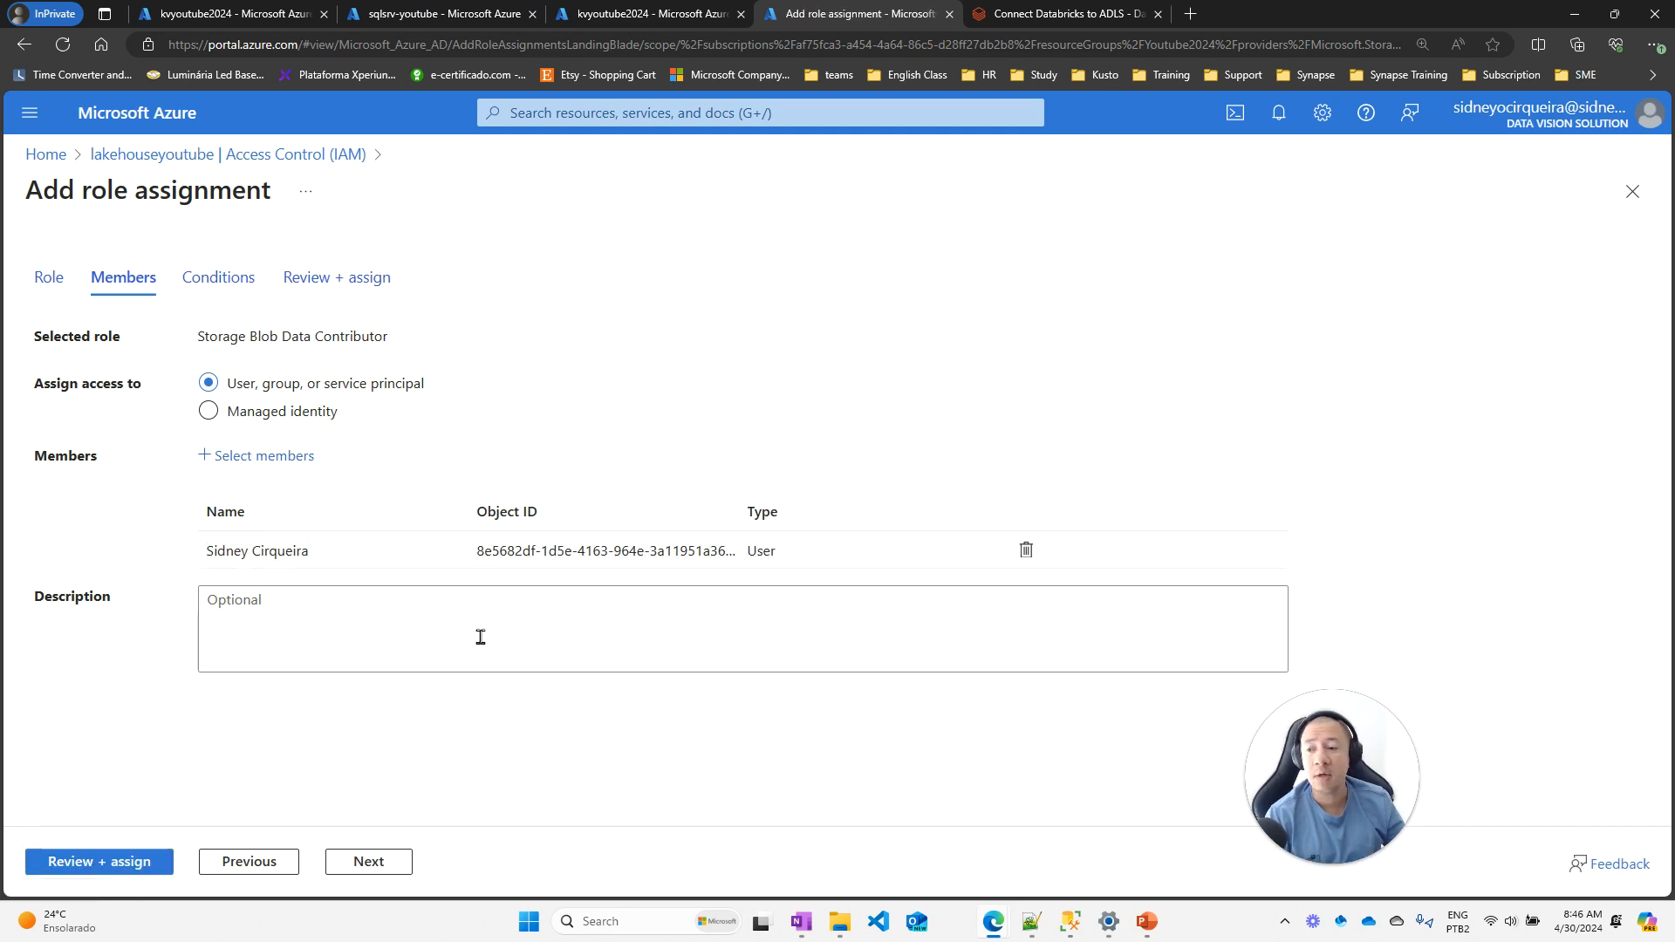
Add the service principal fabric_app_registration as another member and submit the Storage Blob Data Contributor role assignment
{"action": "left_click", "coordinate": [301, 456]}
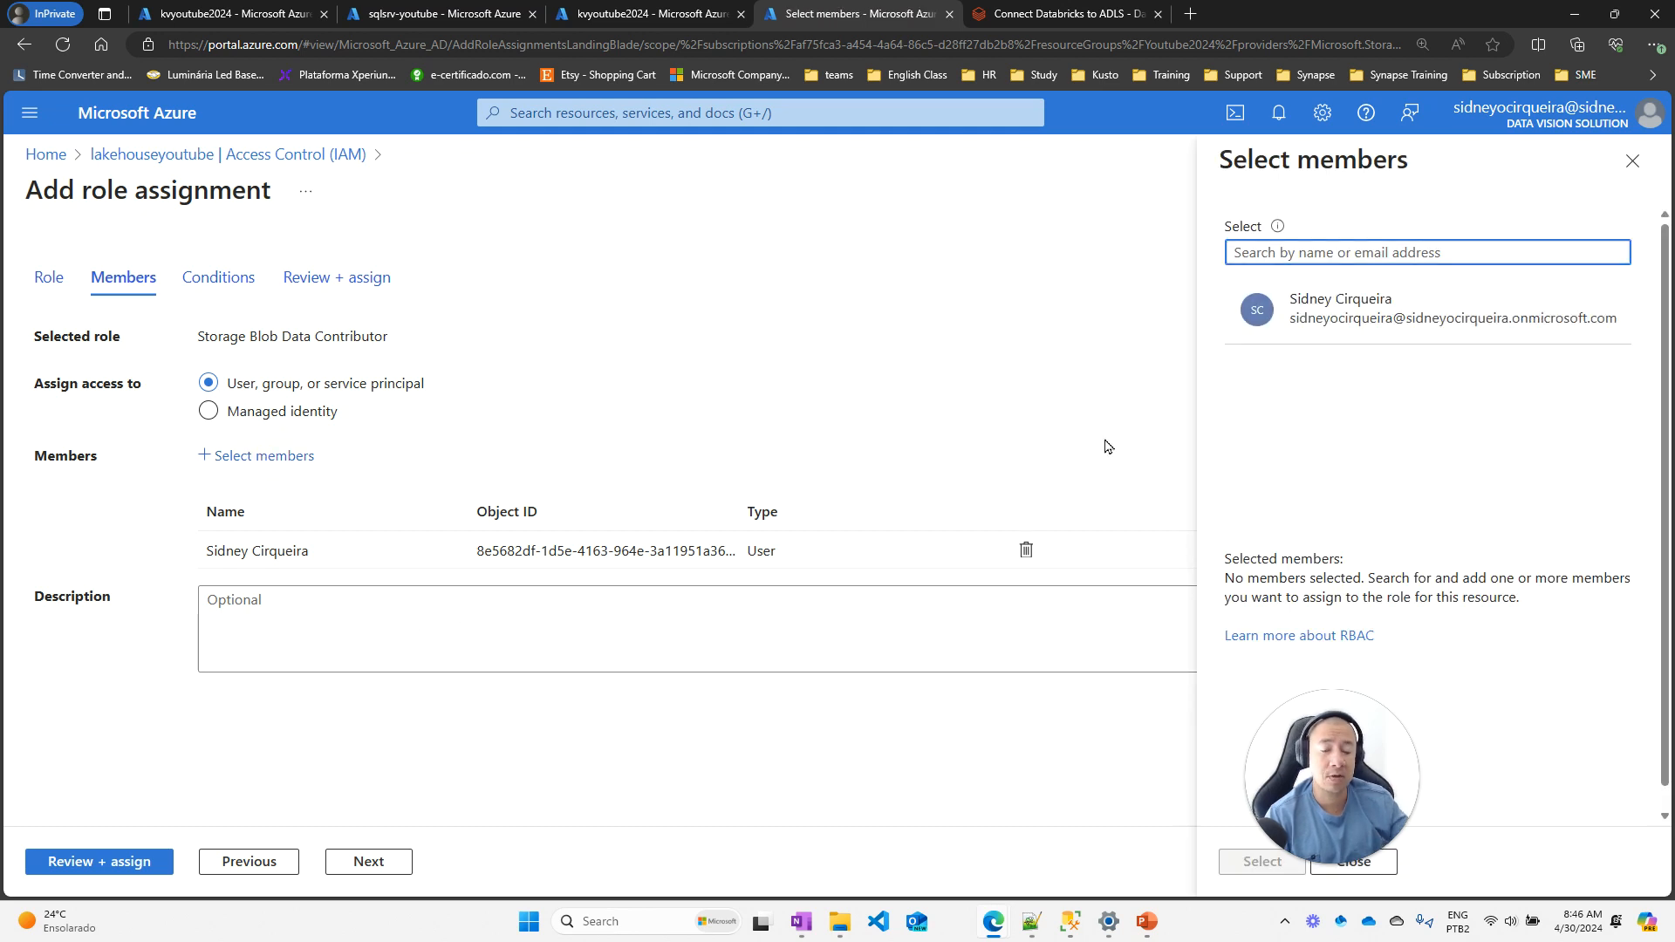
{"action": "left_click", "coordinate": [1330, 252]}
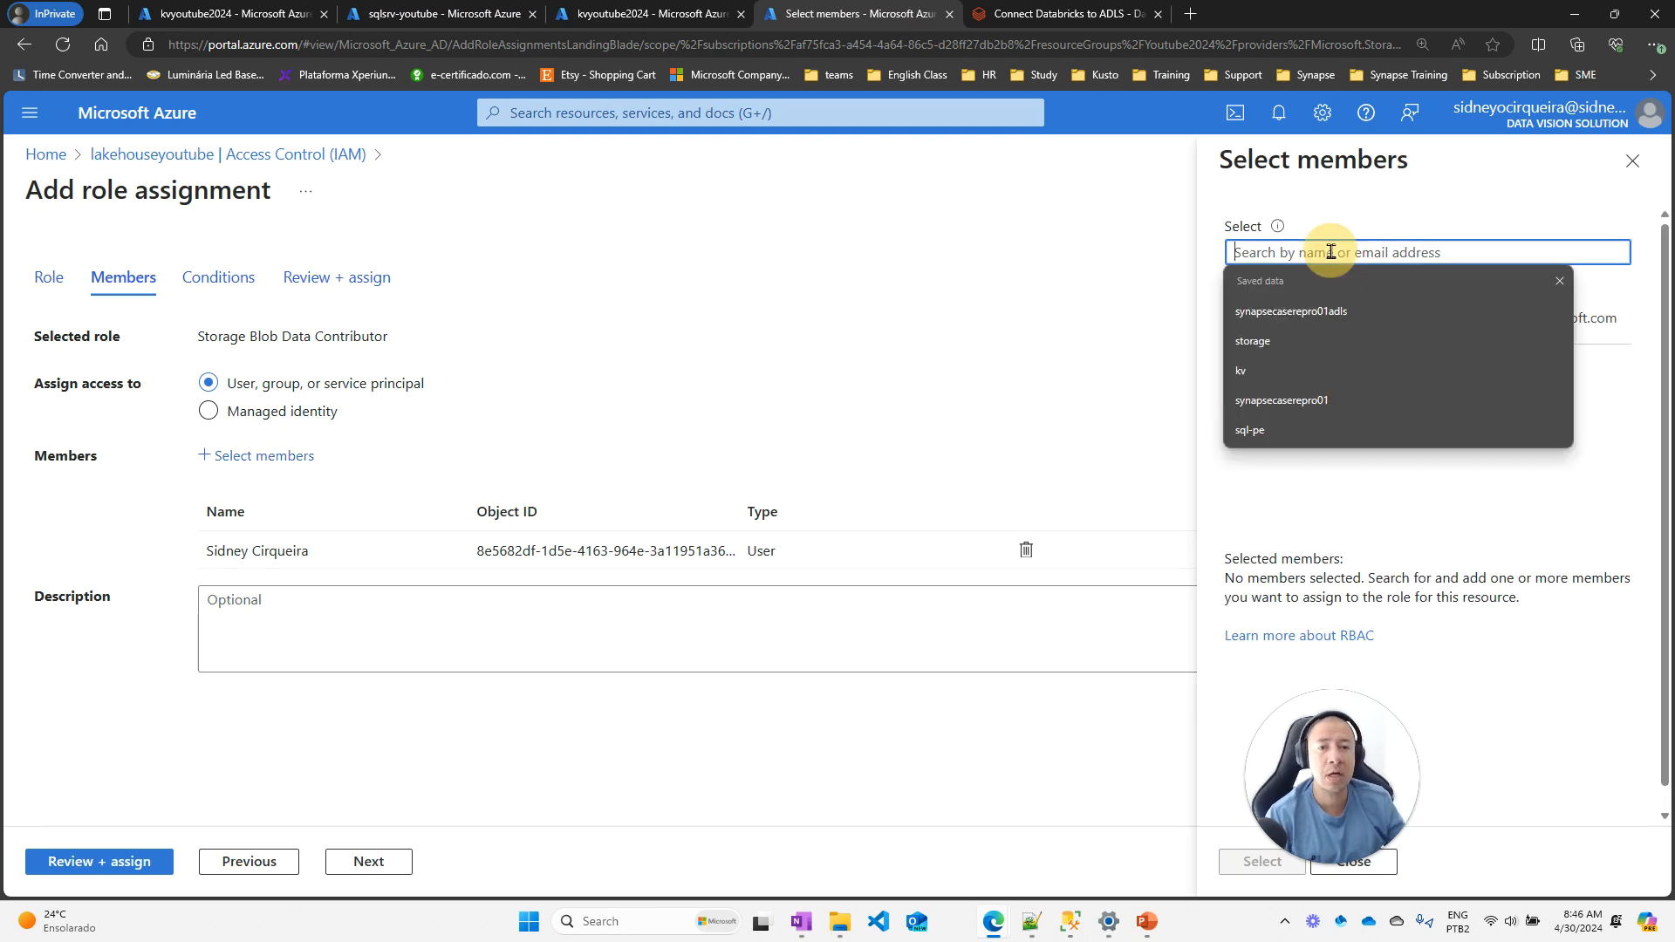
{"action": "type", "text": "fabric"}
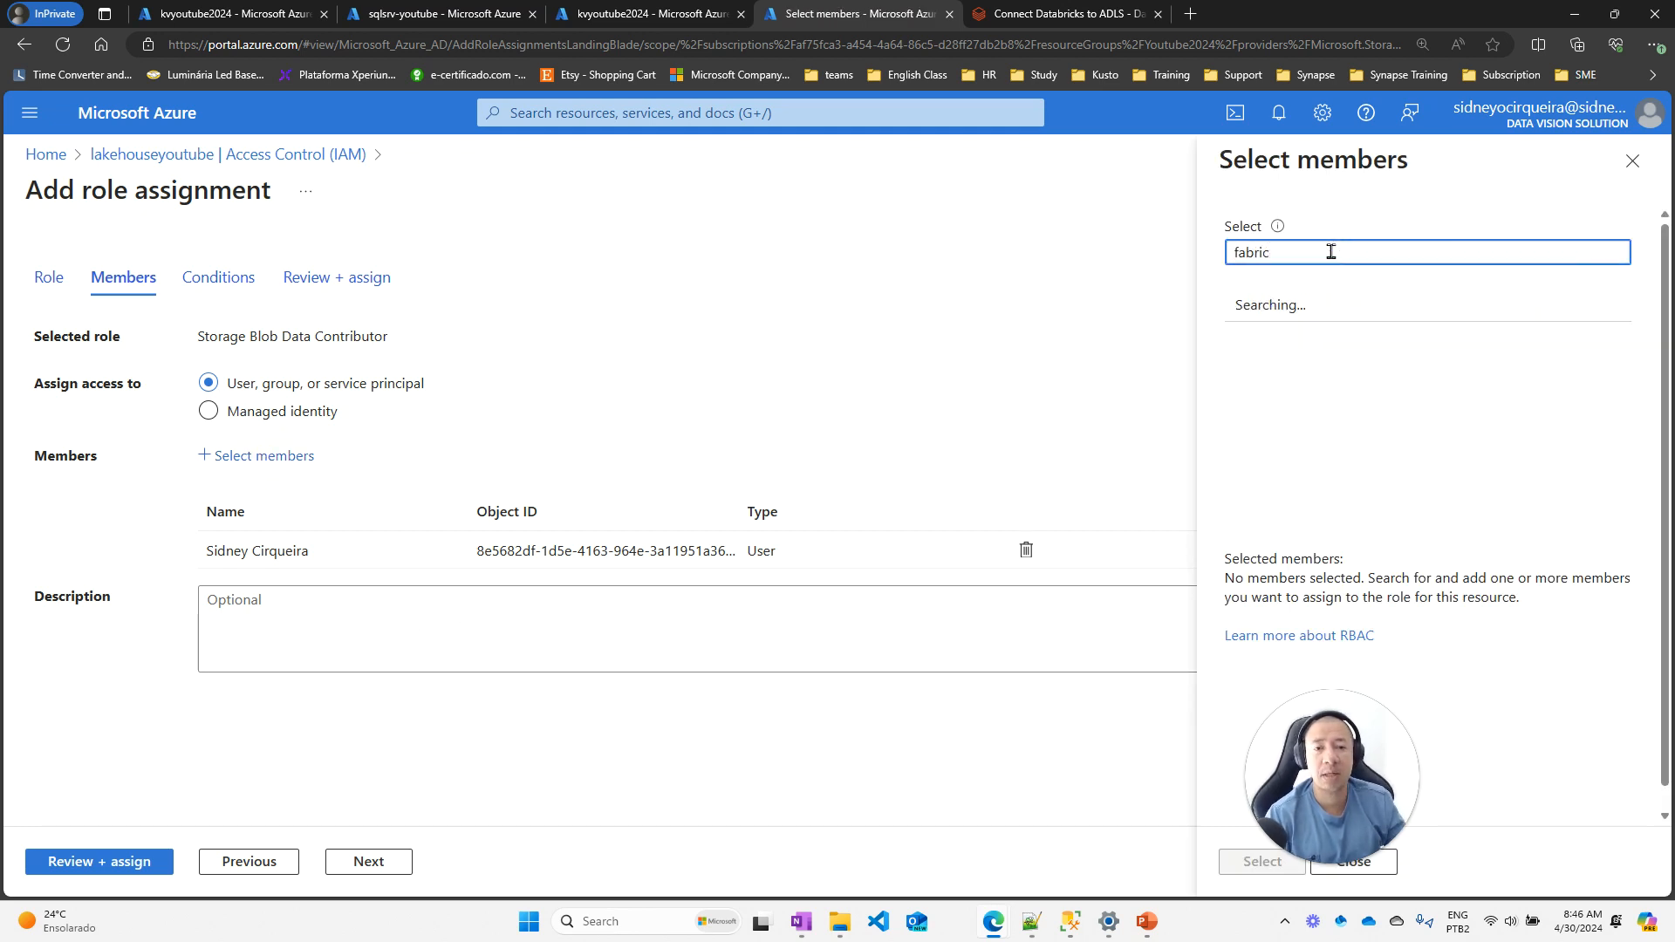
{"action": "left_click", "coordinate": [1333, 300]}
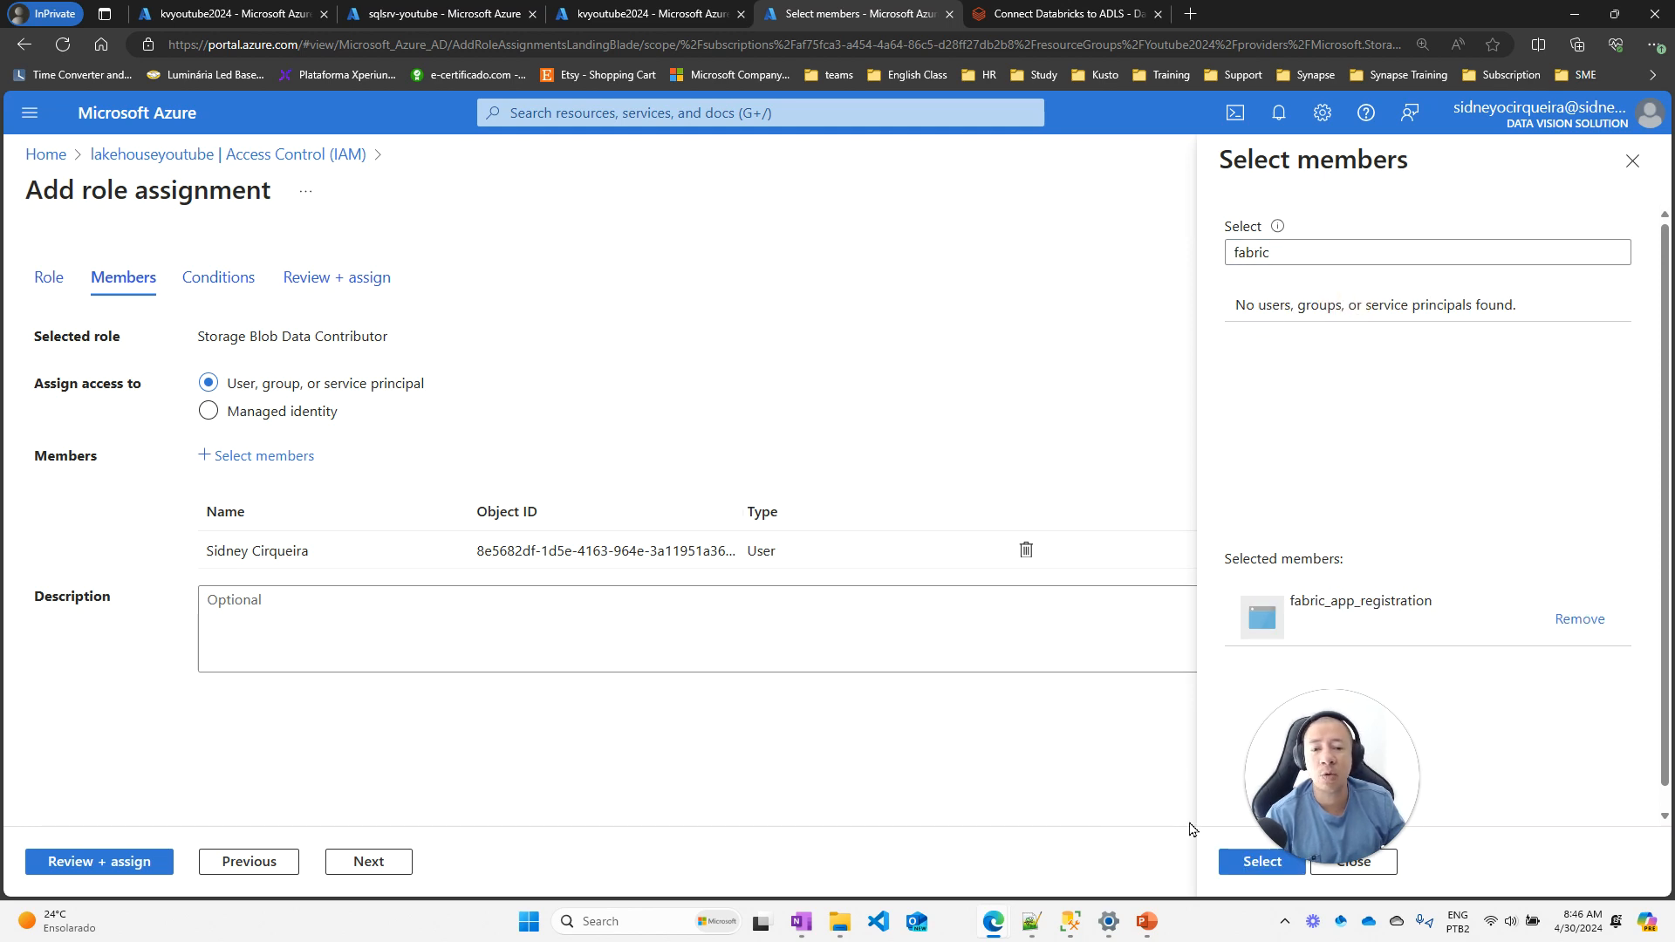
{"action": "left_click", "coordinate": [1251, 863]}
{"action": "left_click", "coordinate": [1248, 863]}
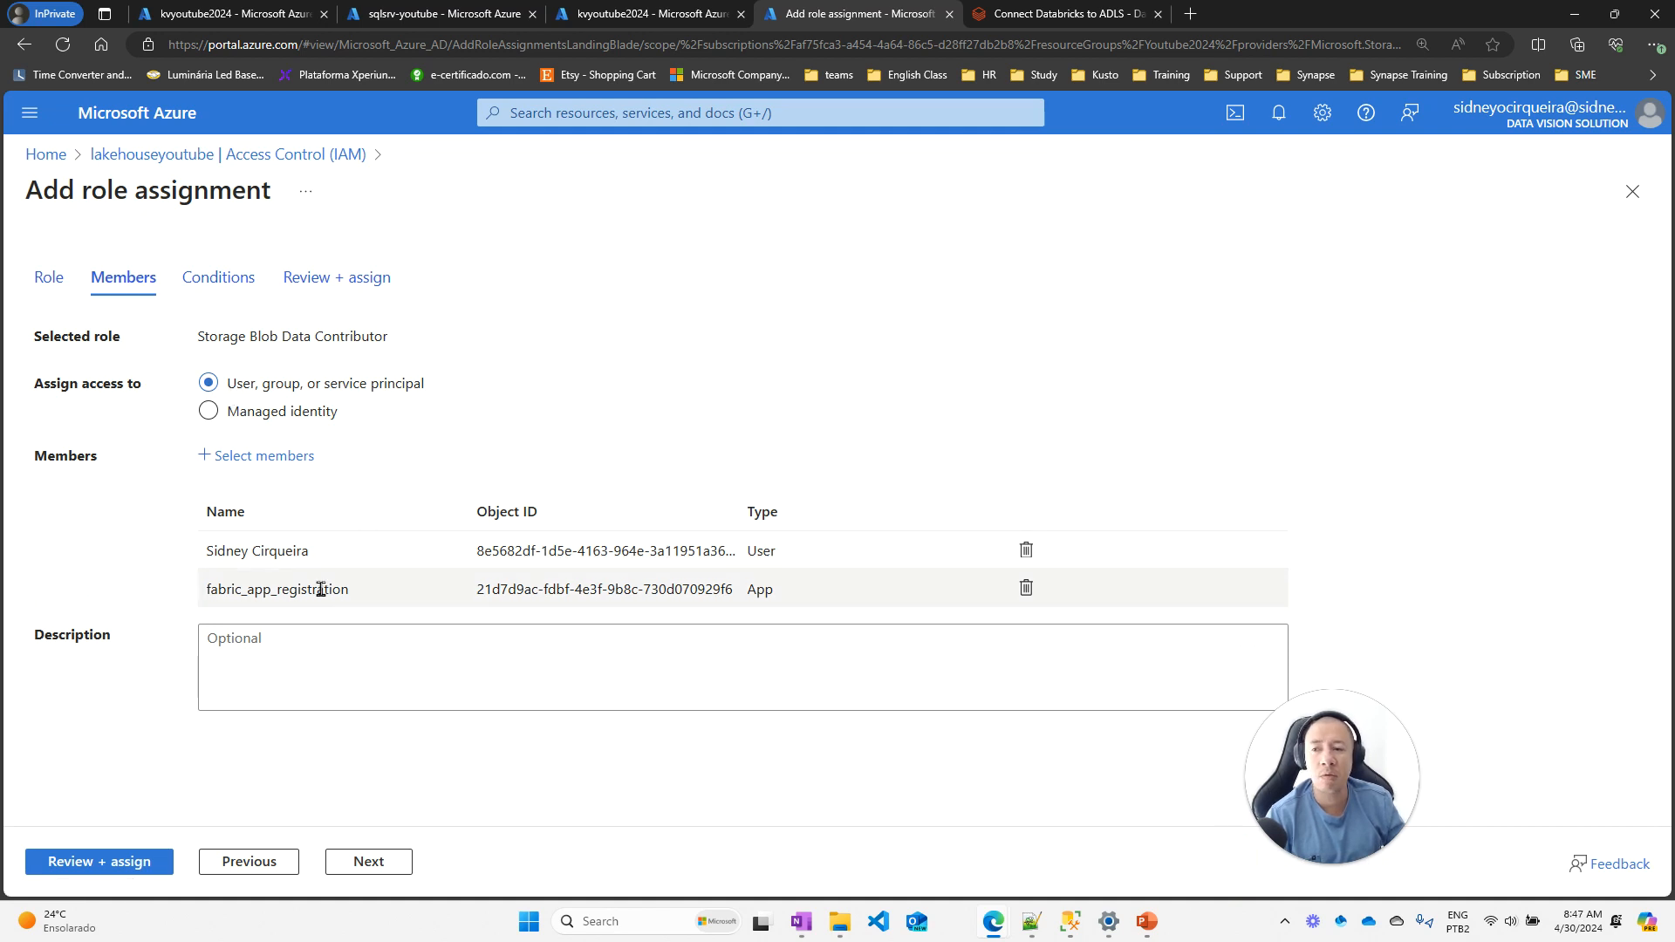
{"action": "left_click", "coordinate": [81, 864]}
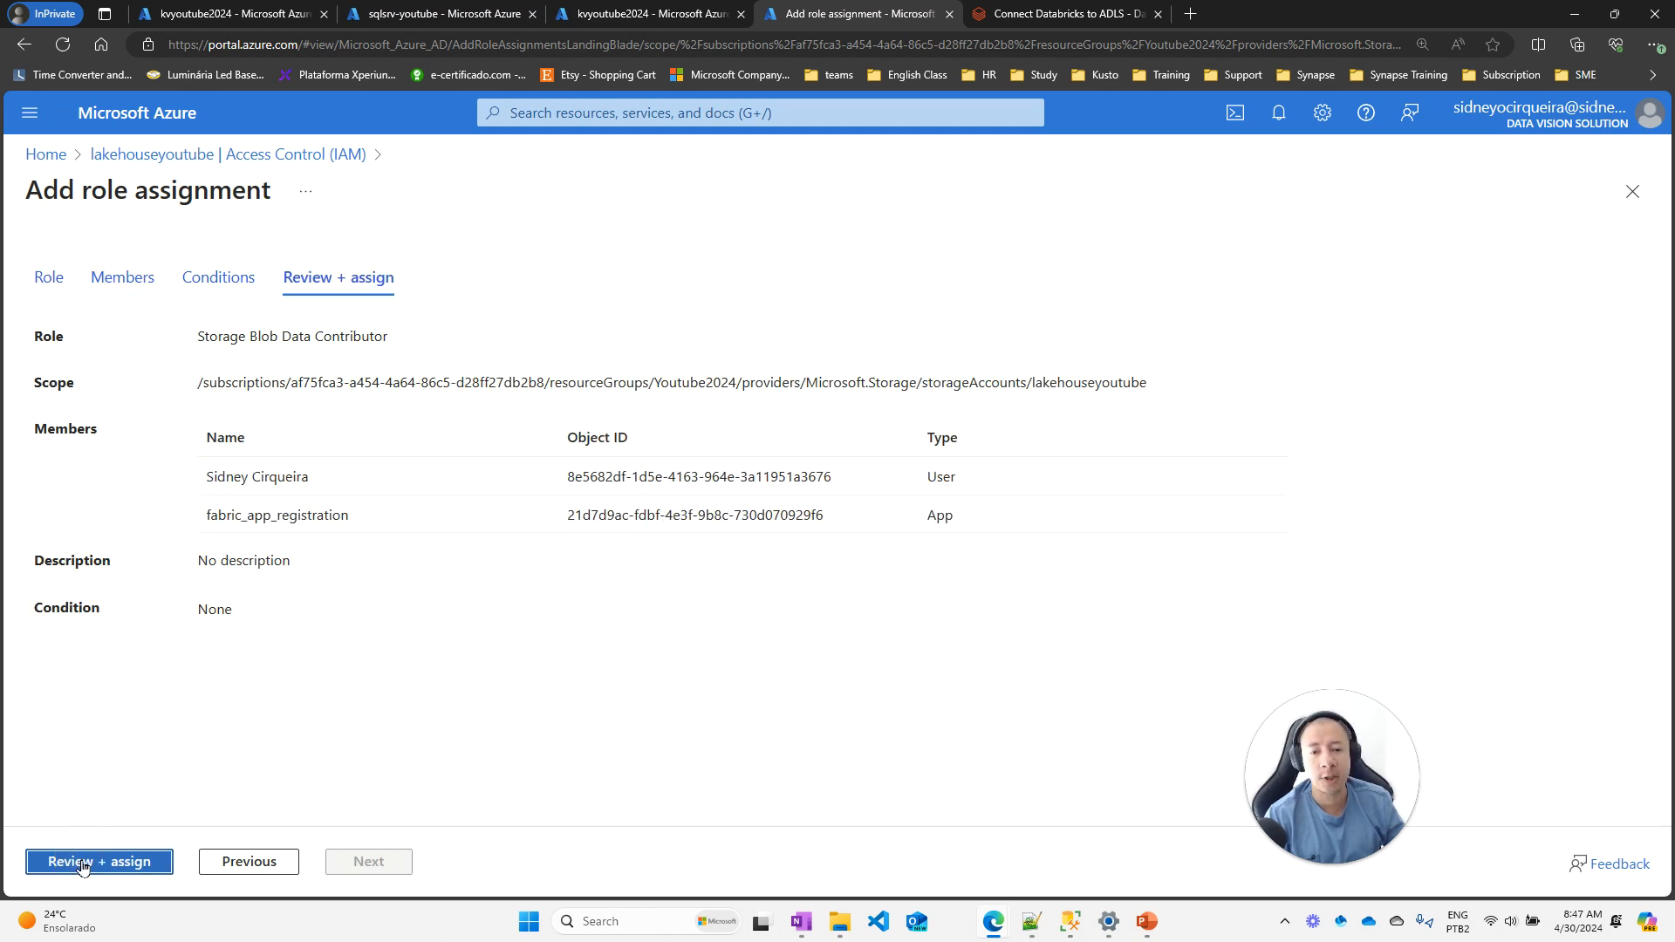
{"action": "left_click", "coordinate": [82, 864]}
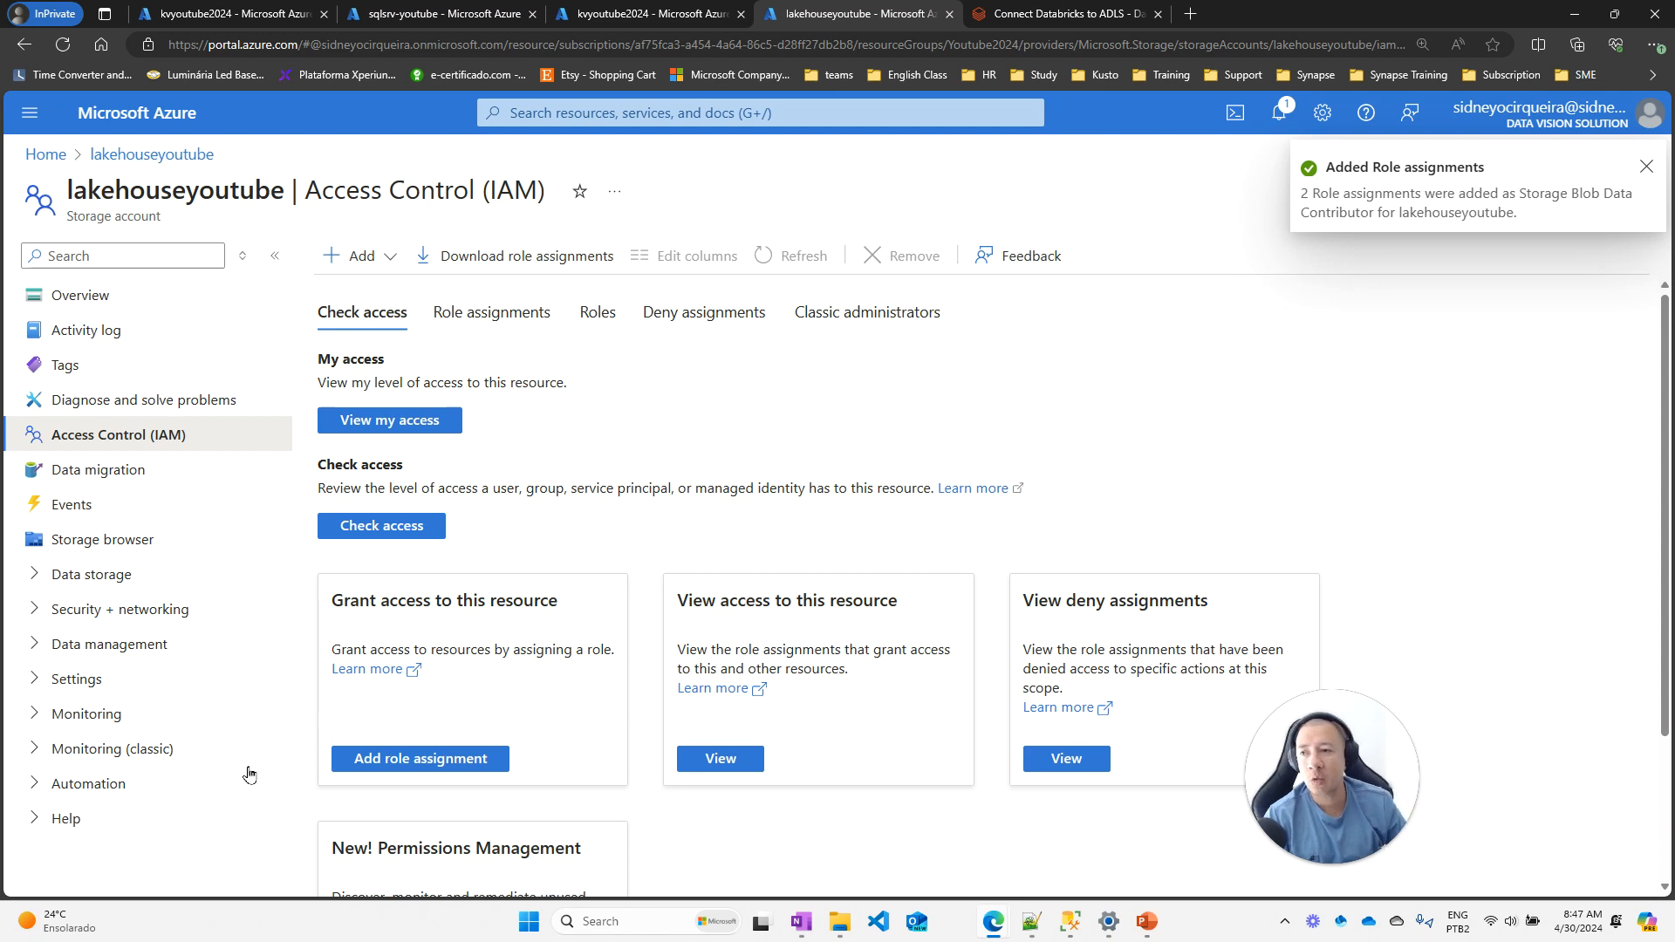
Create a container named lakehouse in the data lake storage of the lakehouseyoutube account
{"action": "left_click", "coordinate": [128, 301]}
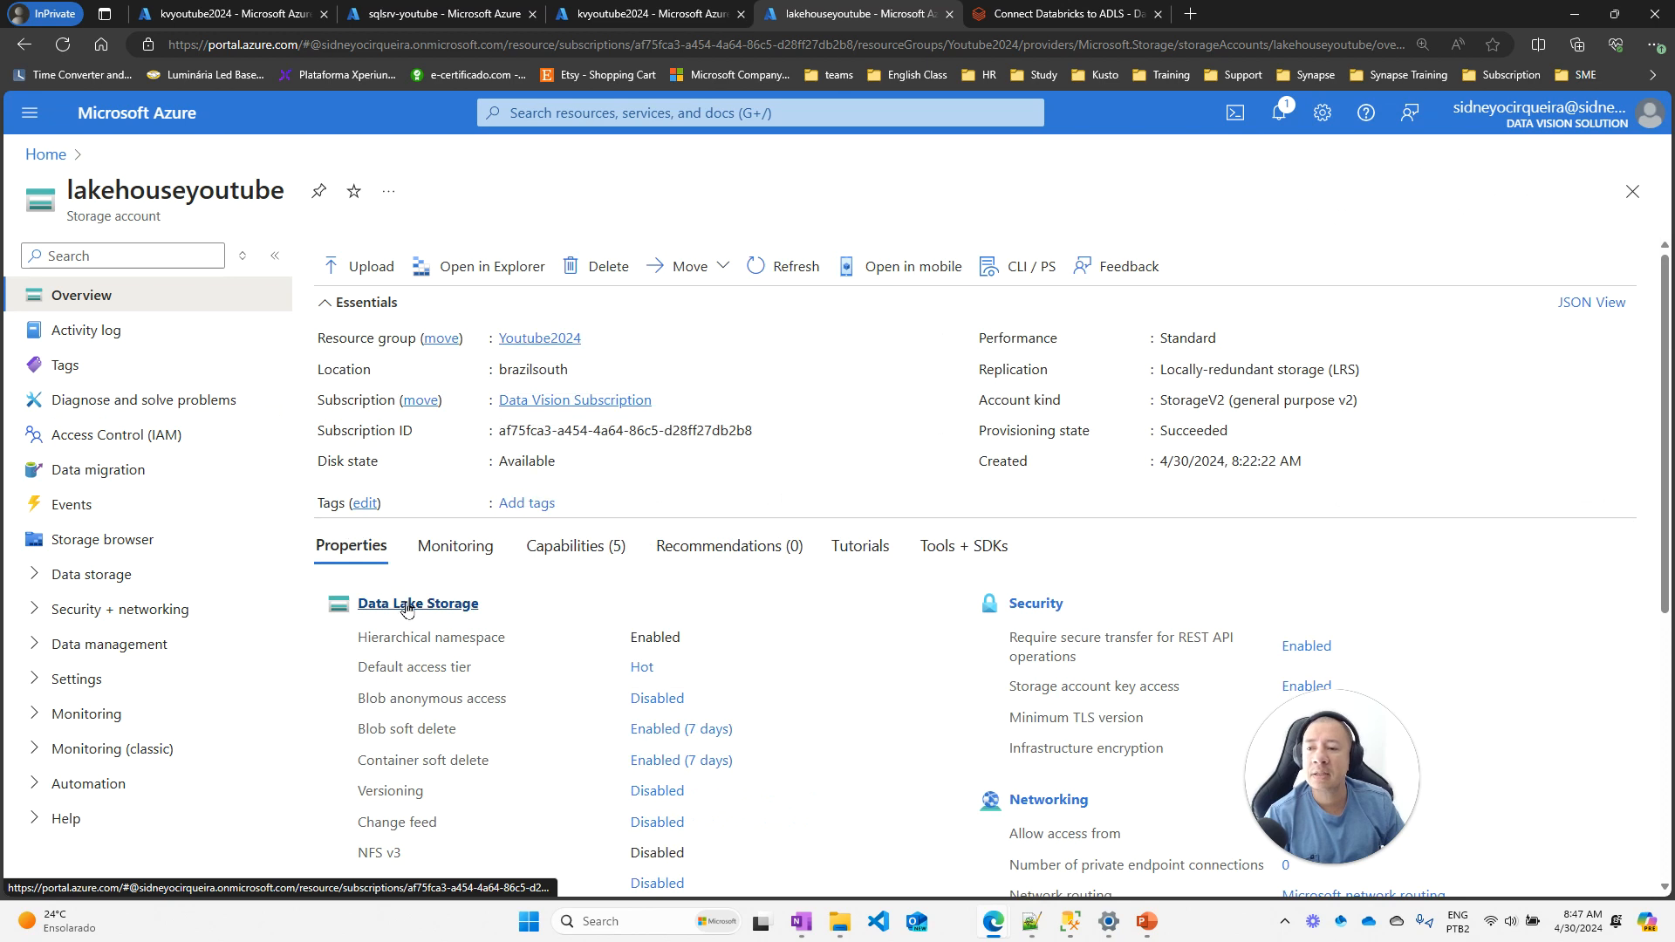
{"action": "left_click", "coordinate": [409, 605]}
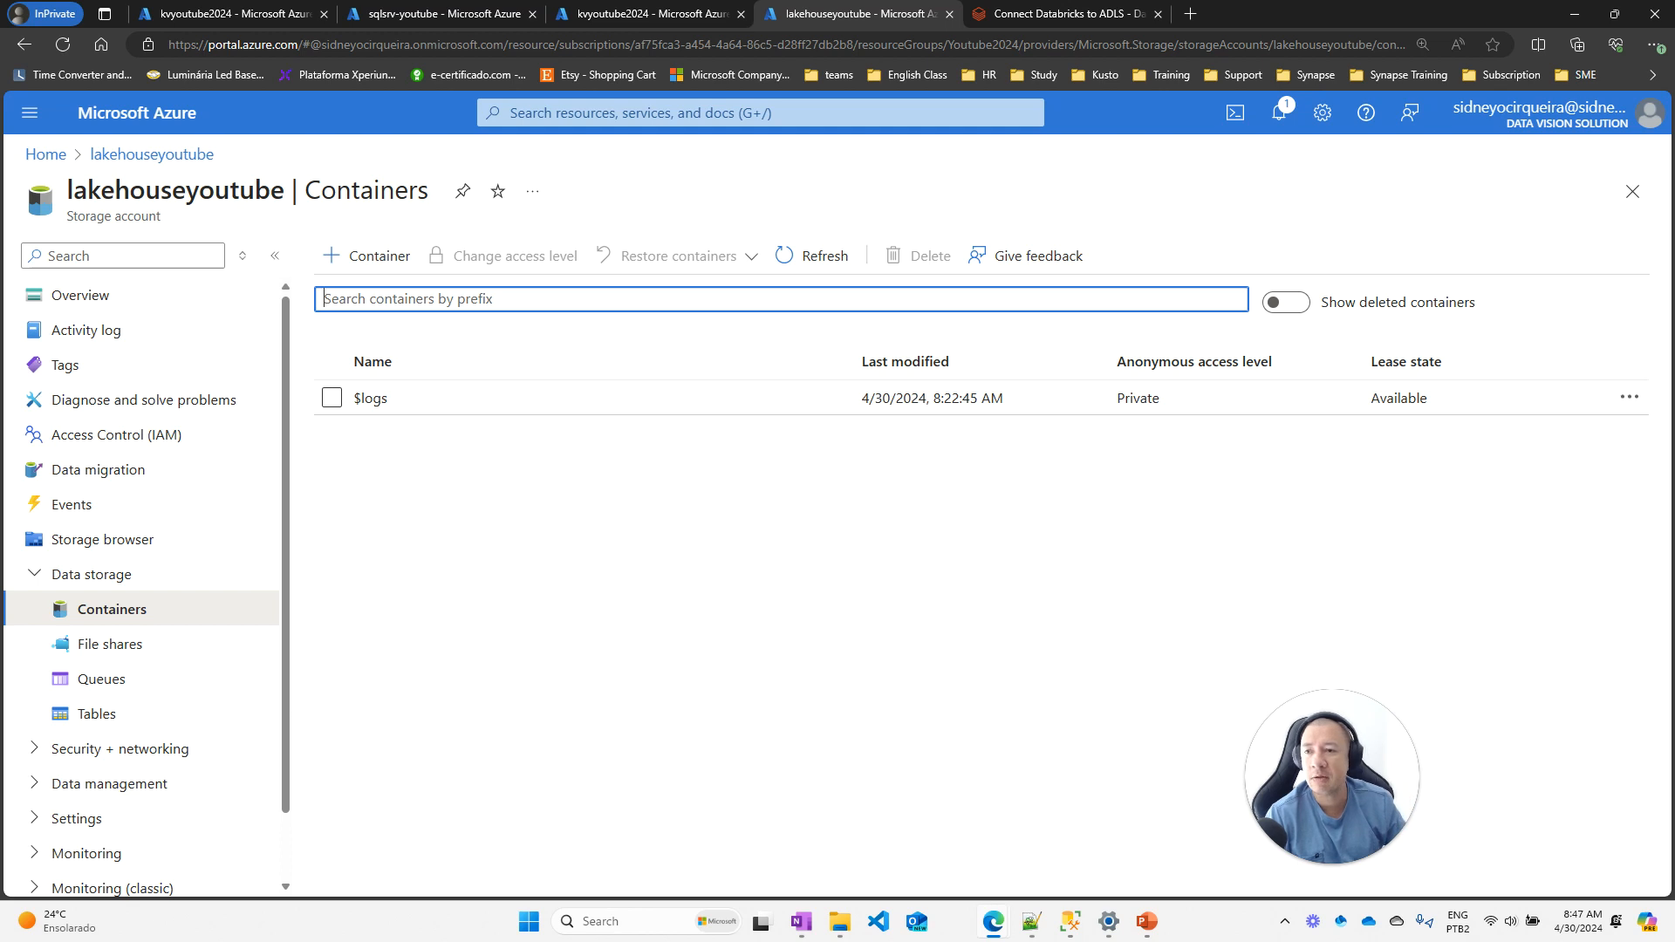
{"action": "left_click", "coordinate": [371, 256]}
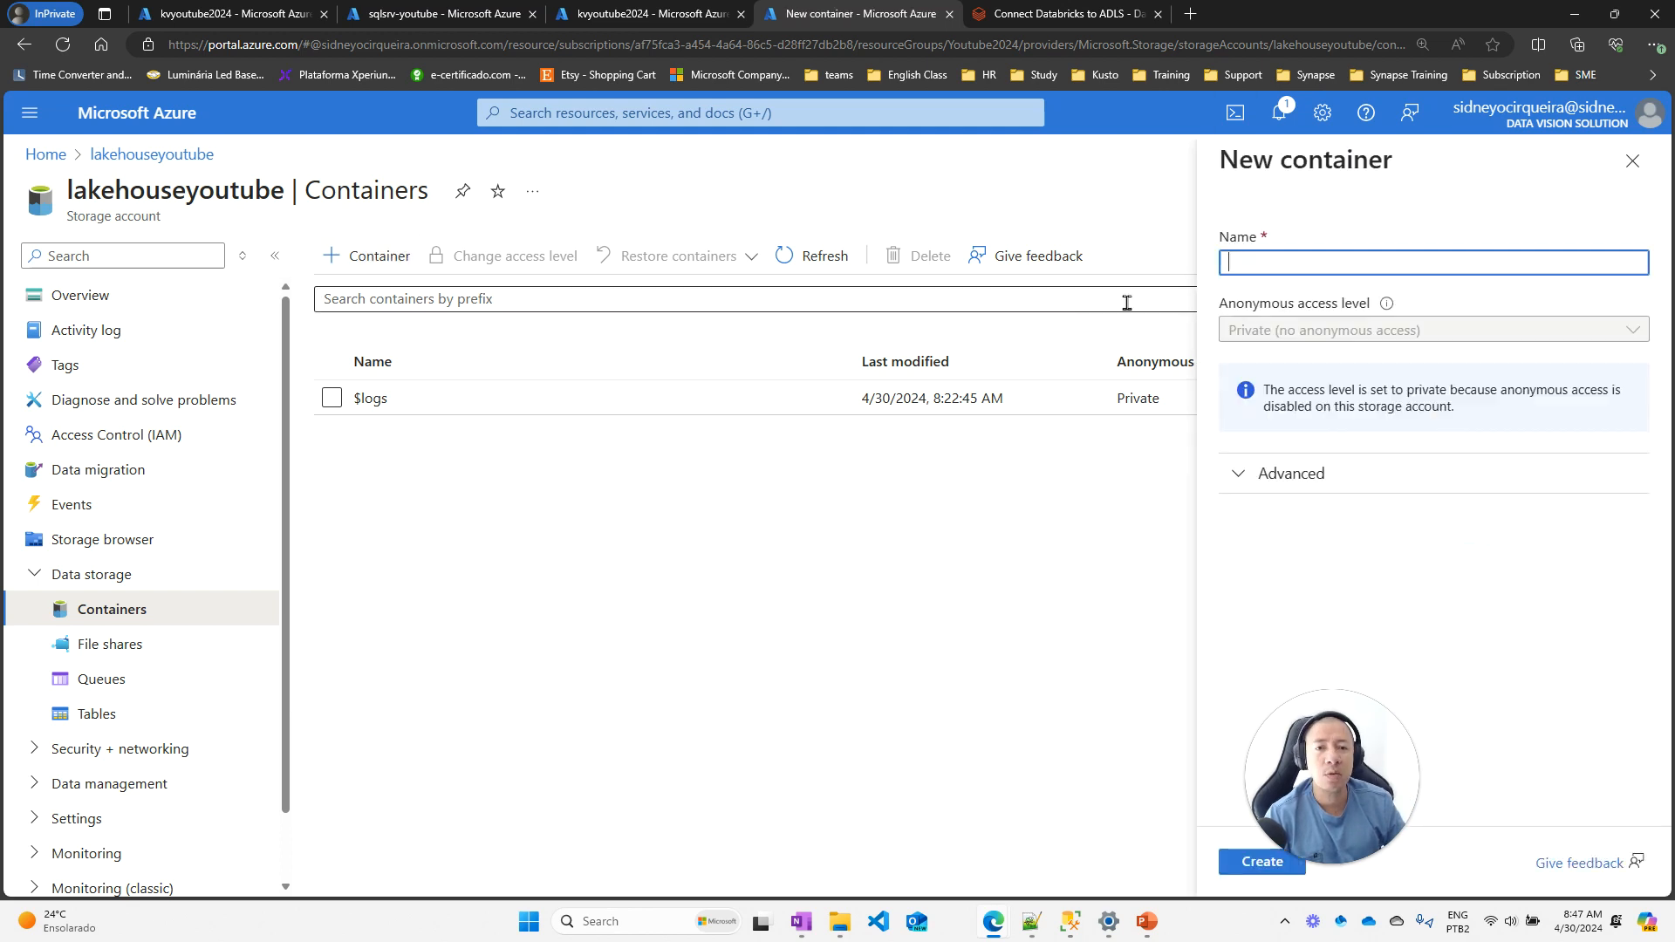
{"action": "type", "text": "lake"}
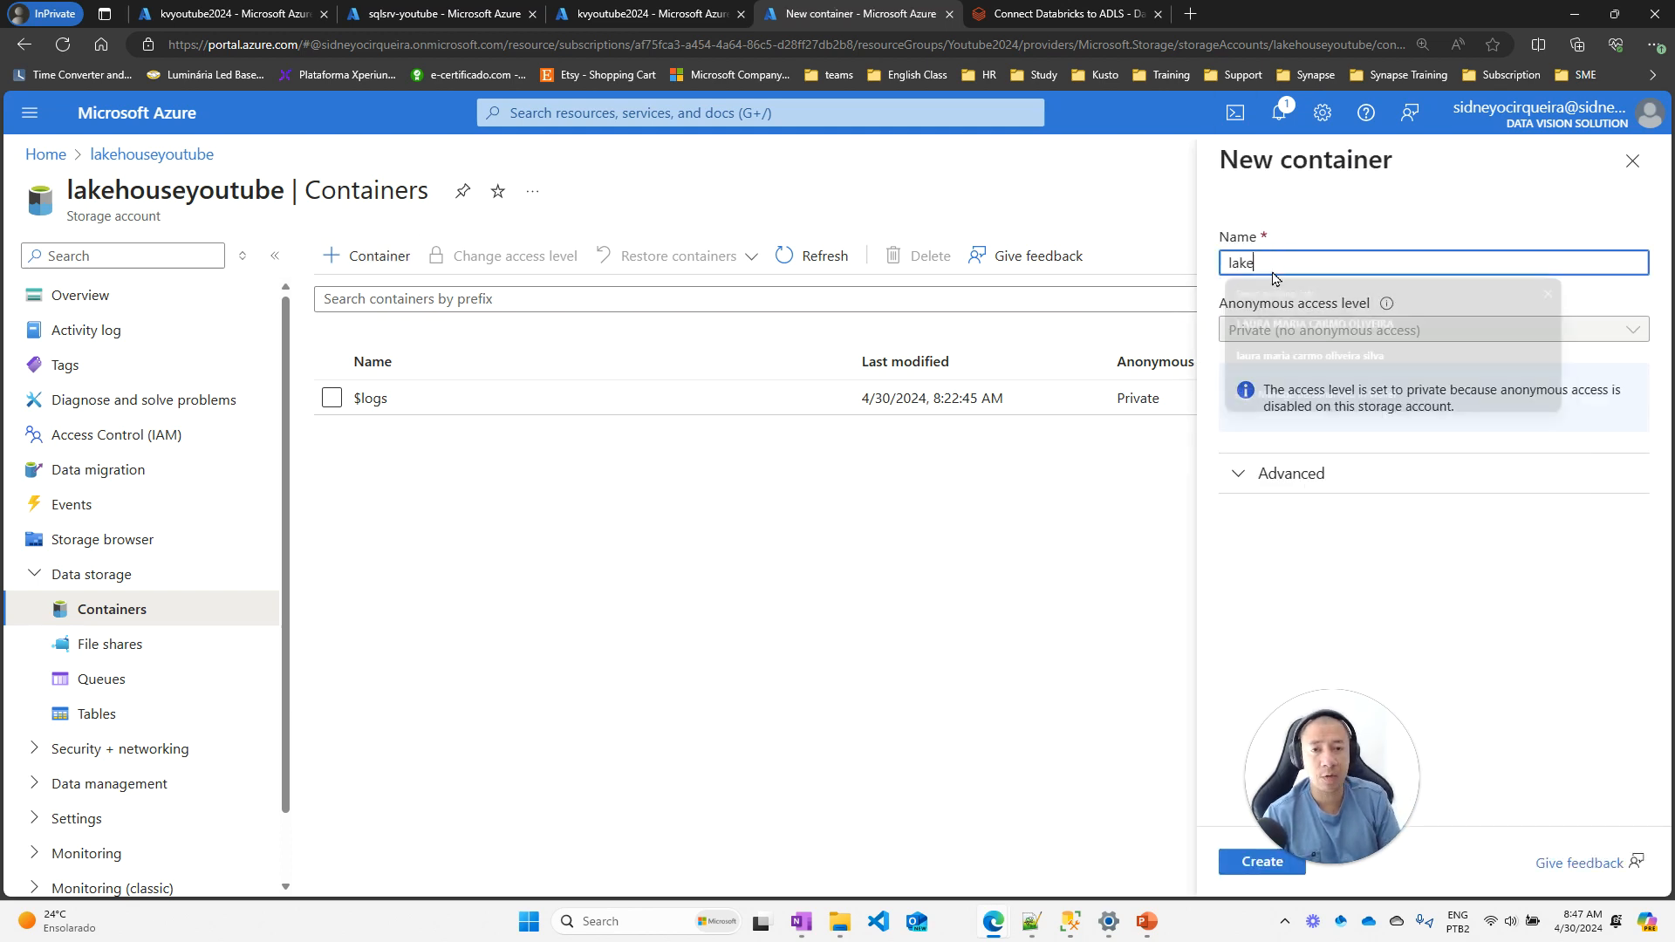
{"action": "type", "text": "house"}
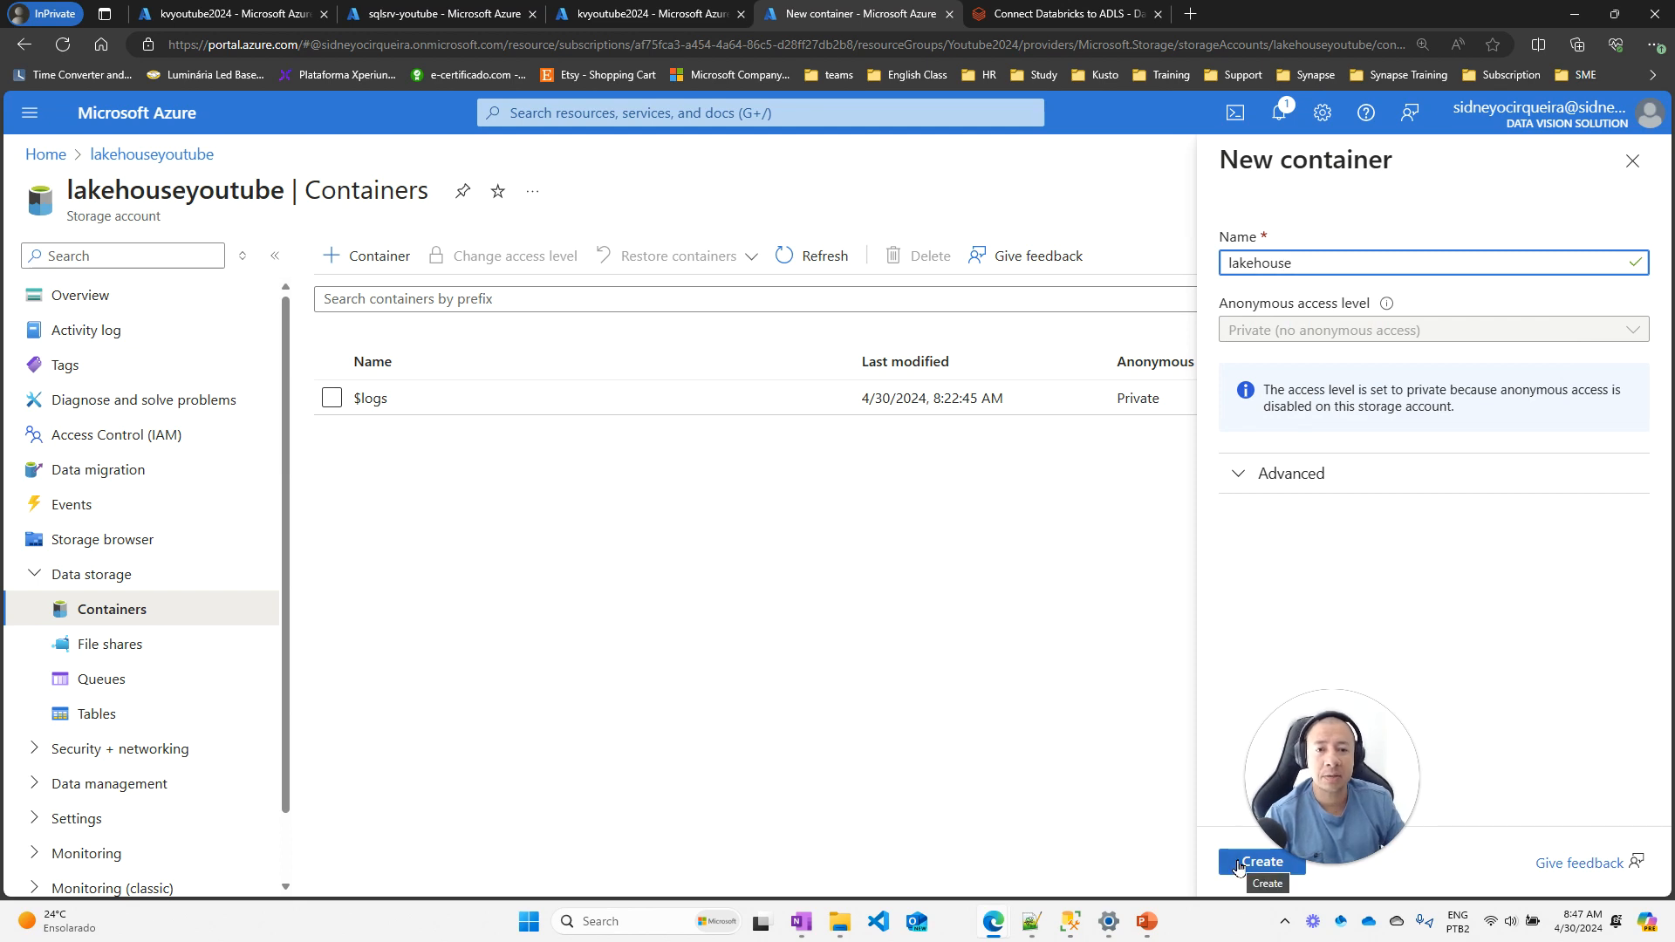
{"action": "left_click", "coordinate": [1239, 865]}
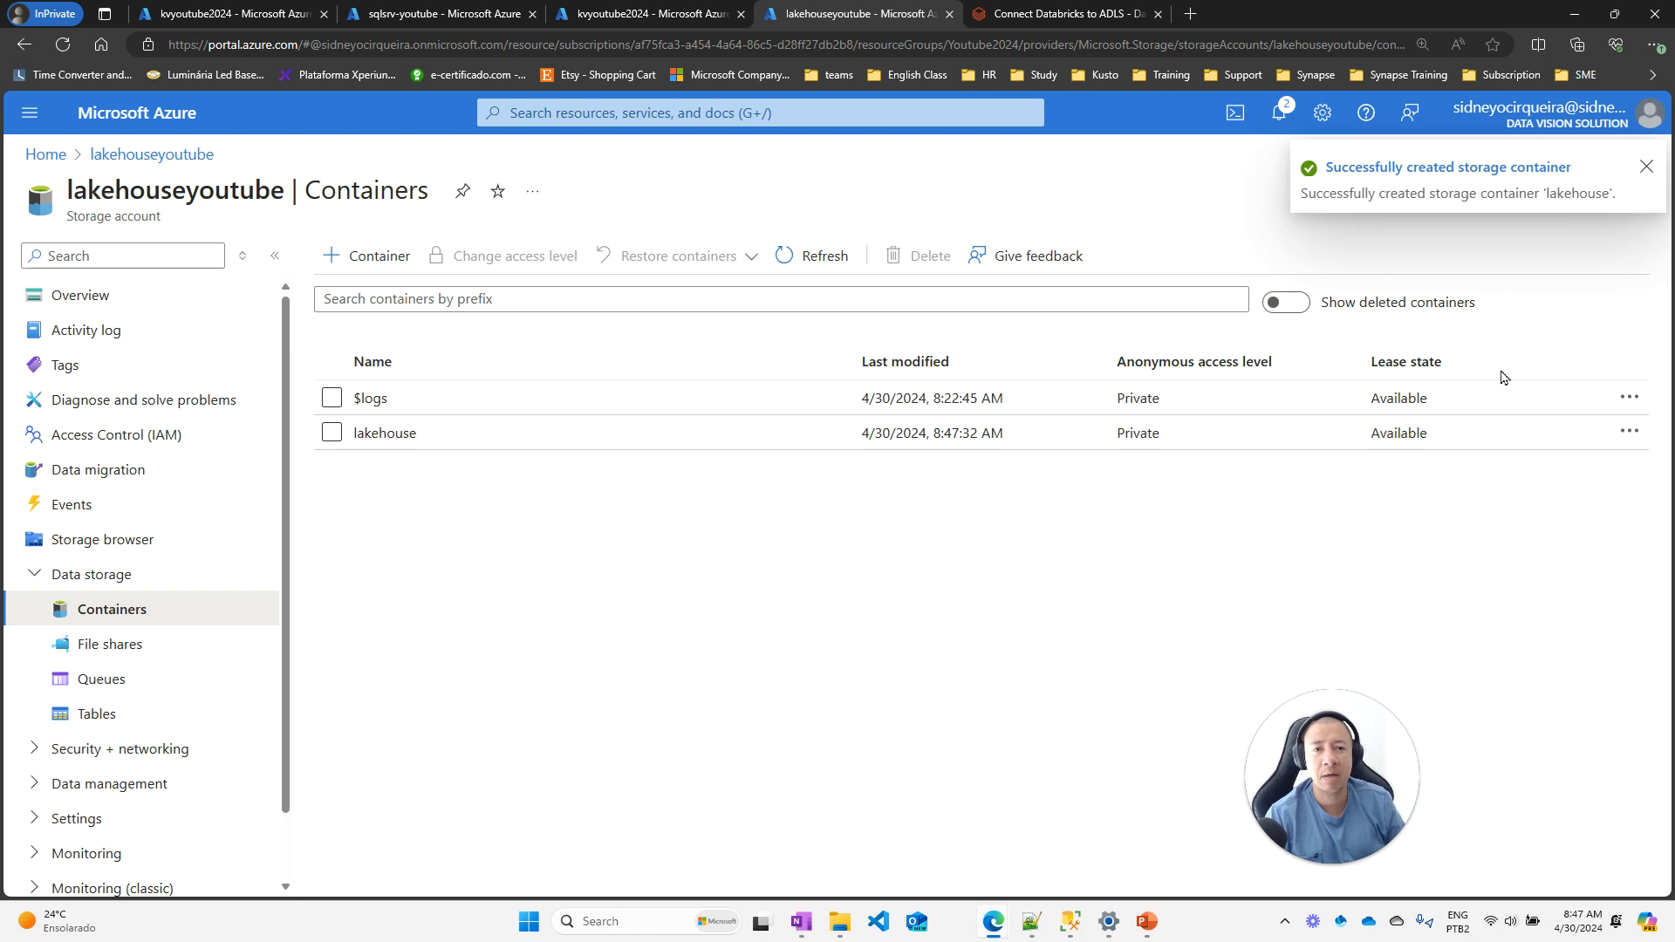
Add three directories named bronze, silver and gold inside the lakehouse container
{"action": "left_click", "coordinate": [385, 433]}
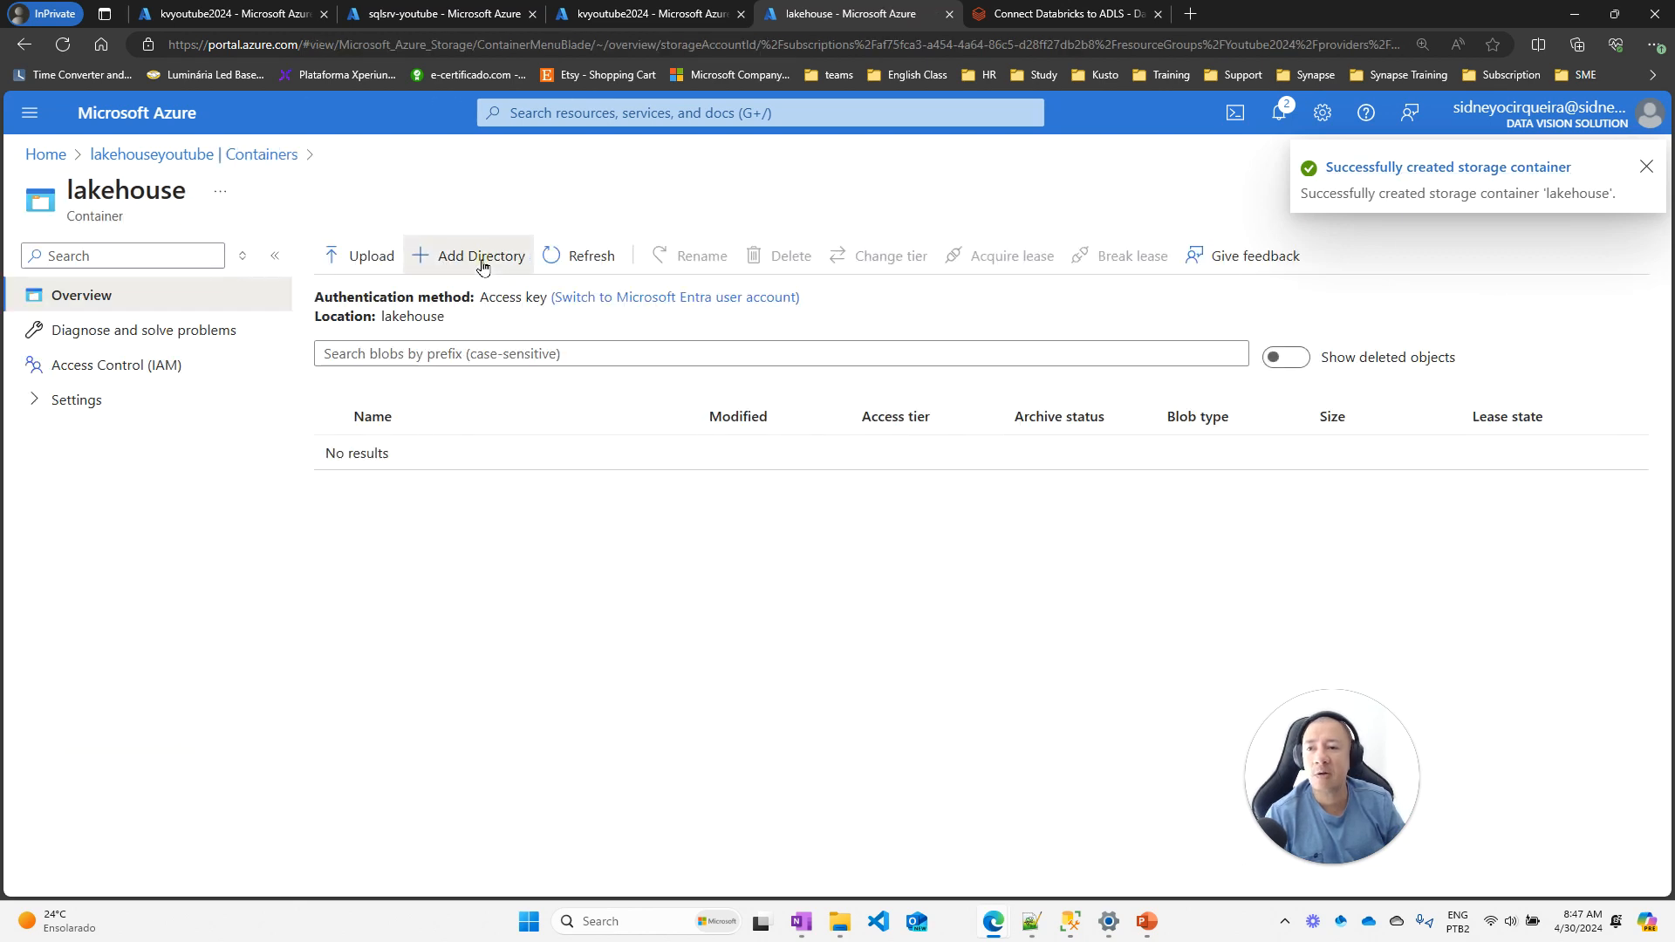
{"action": "left_click", "coordinate": [485, 255]}
{"action": "type", "text": "bronze"}
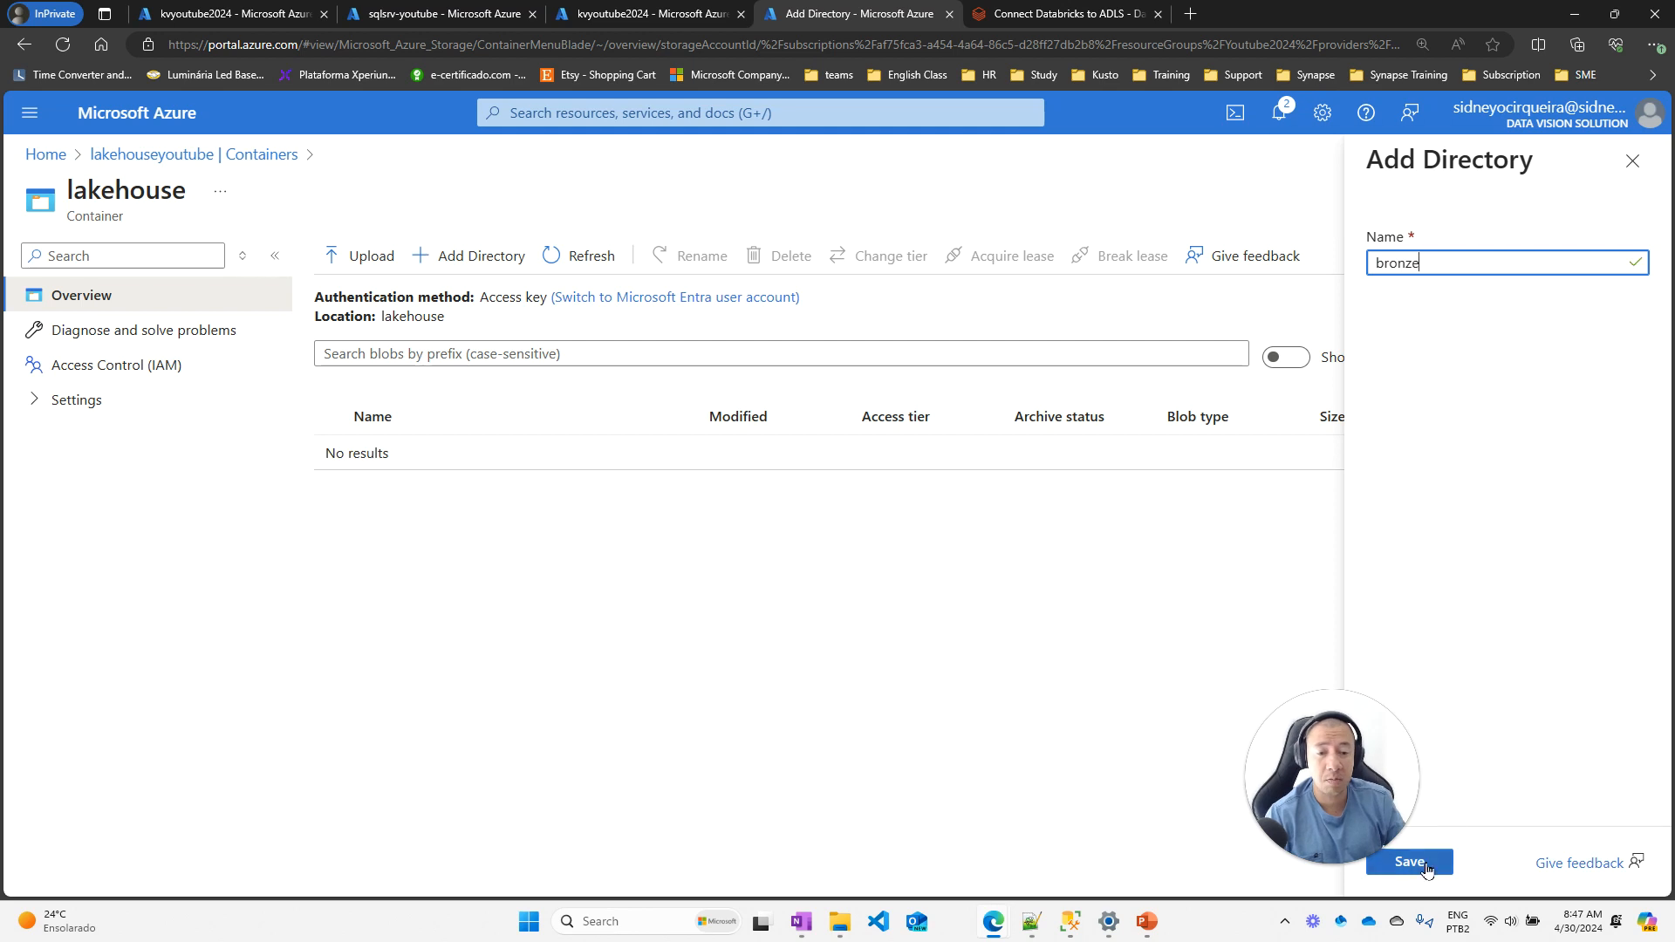
{"action": "left_click", "coordinate": [1422, 863]}
{"action": "left_click", "coordinate": [475, 256]}
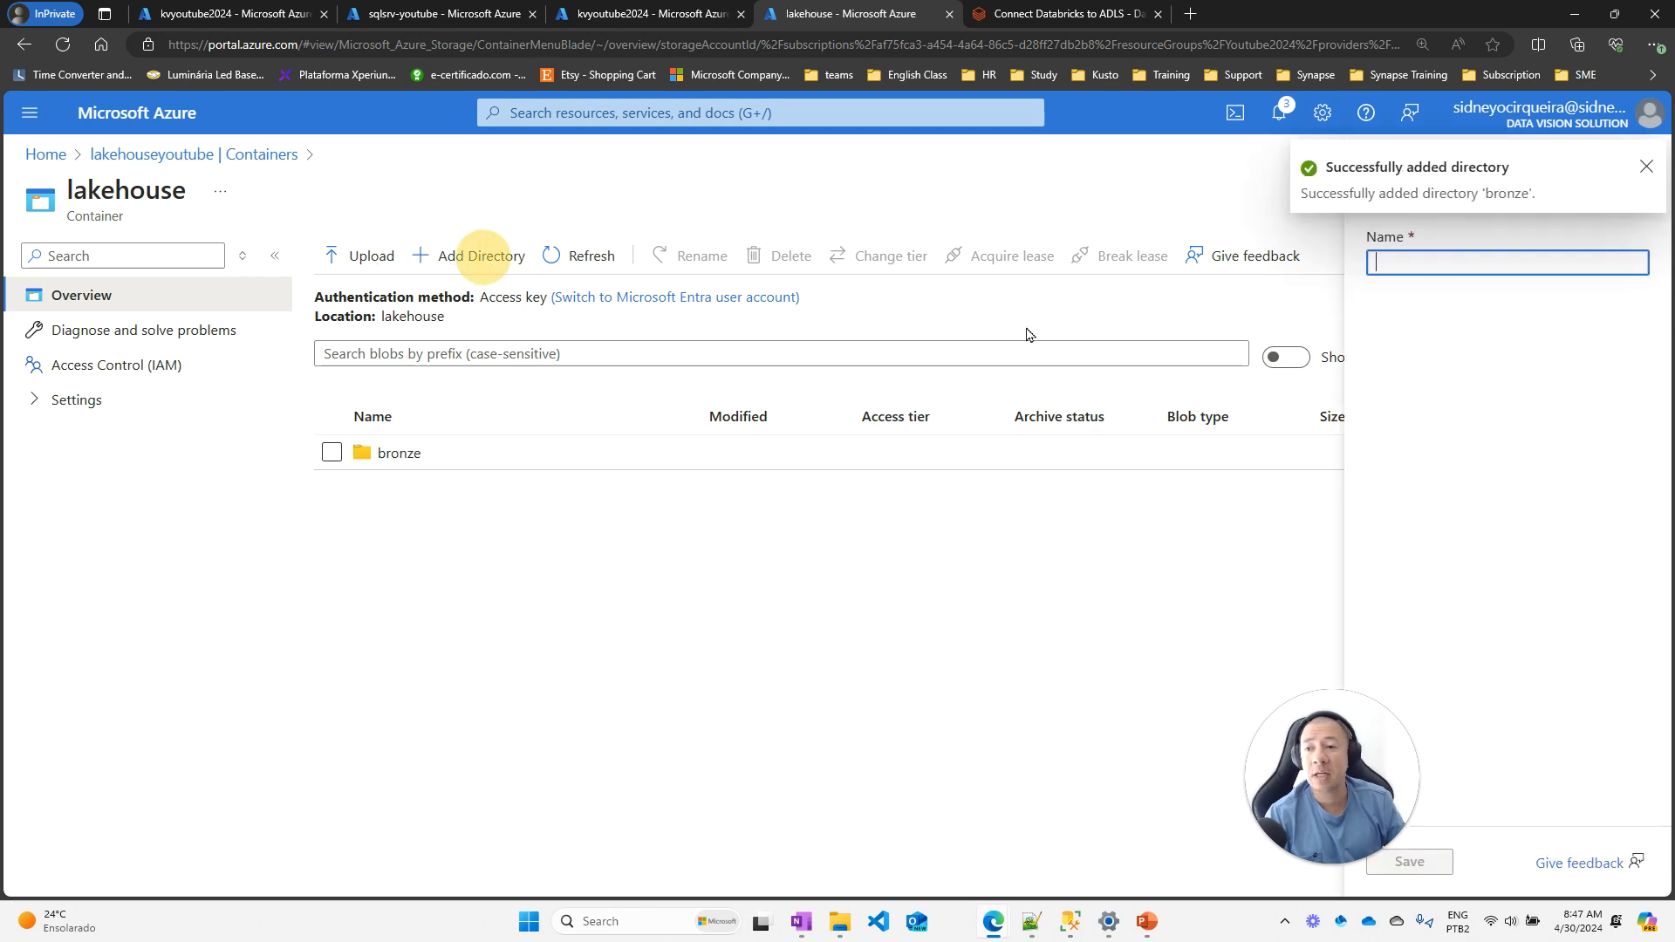
{"action": "type", "text": "silver"}
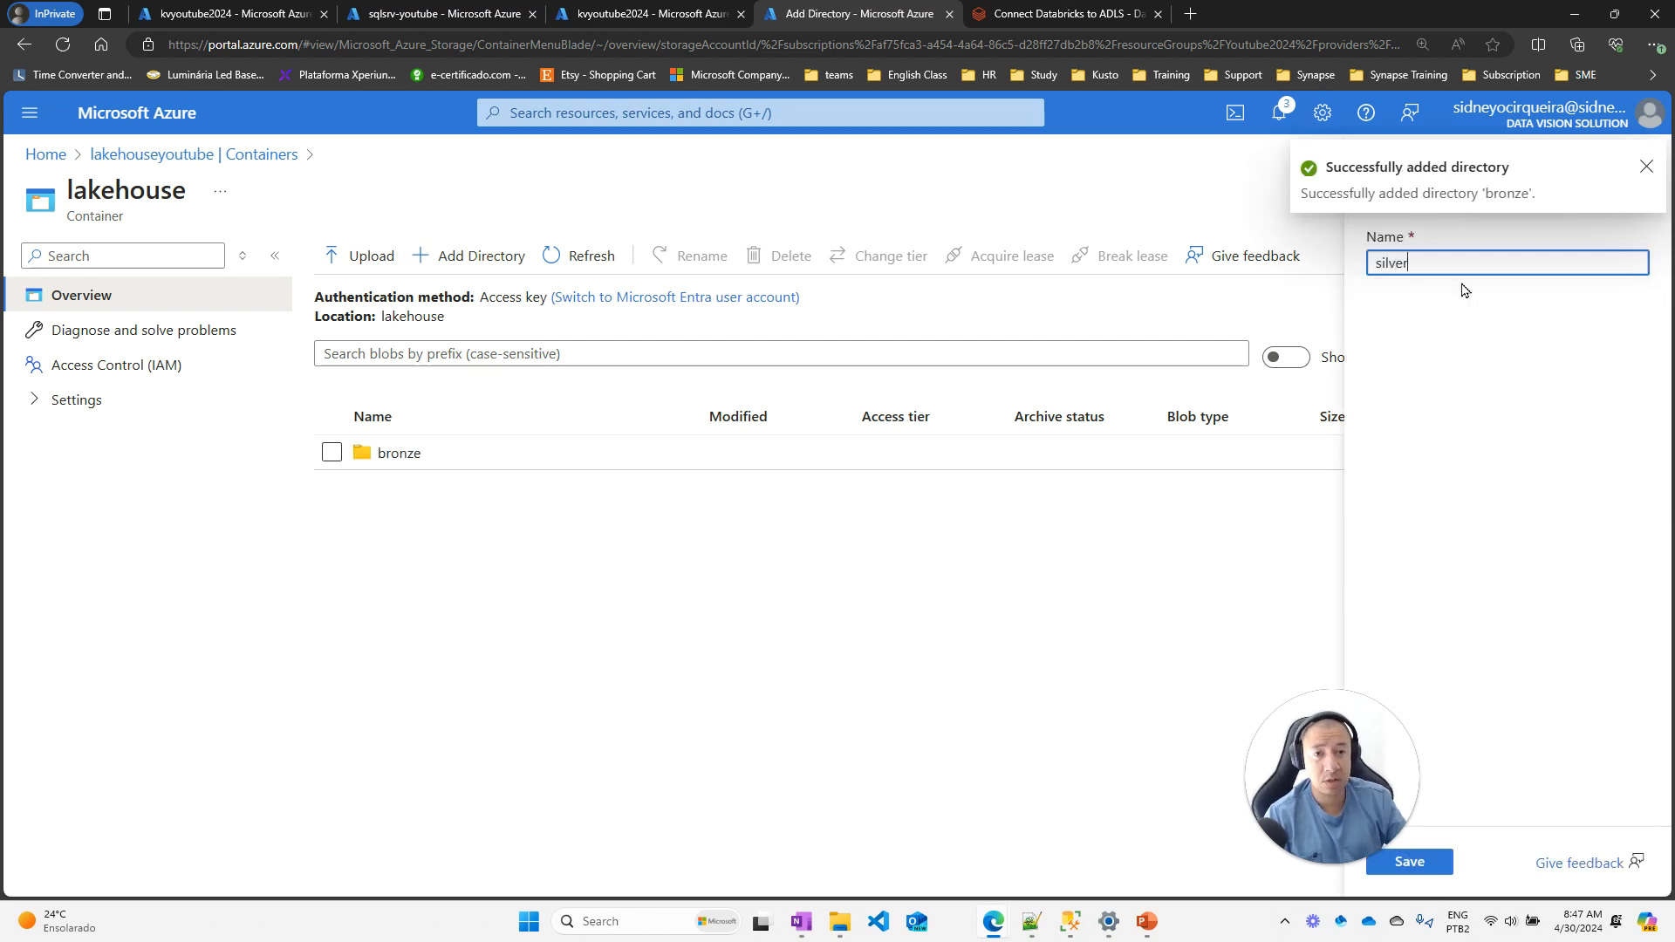
{"action": "left_click", "coordinate": [1435, 859]}
{"action": "left_click", "coordinate": [458, 255]}
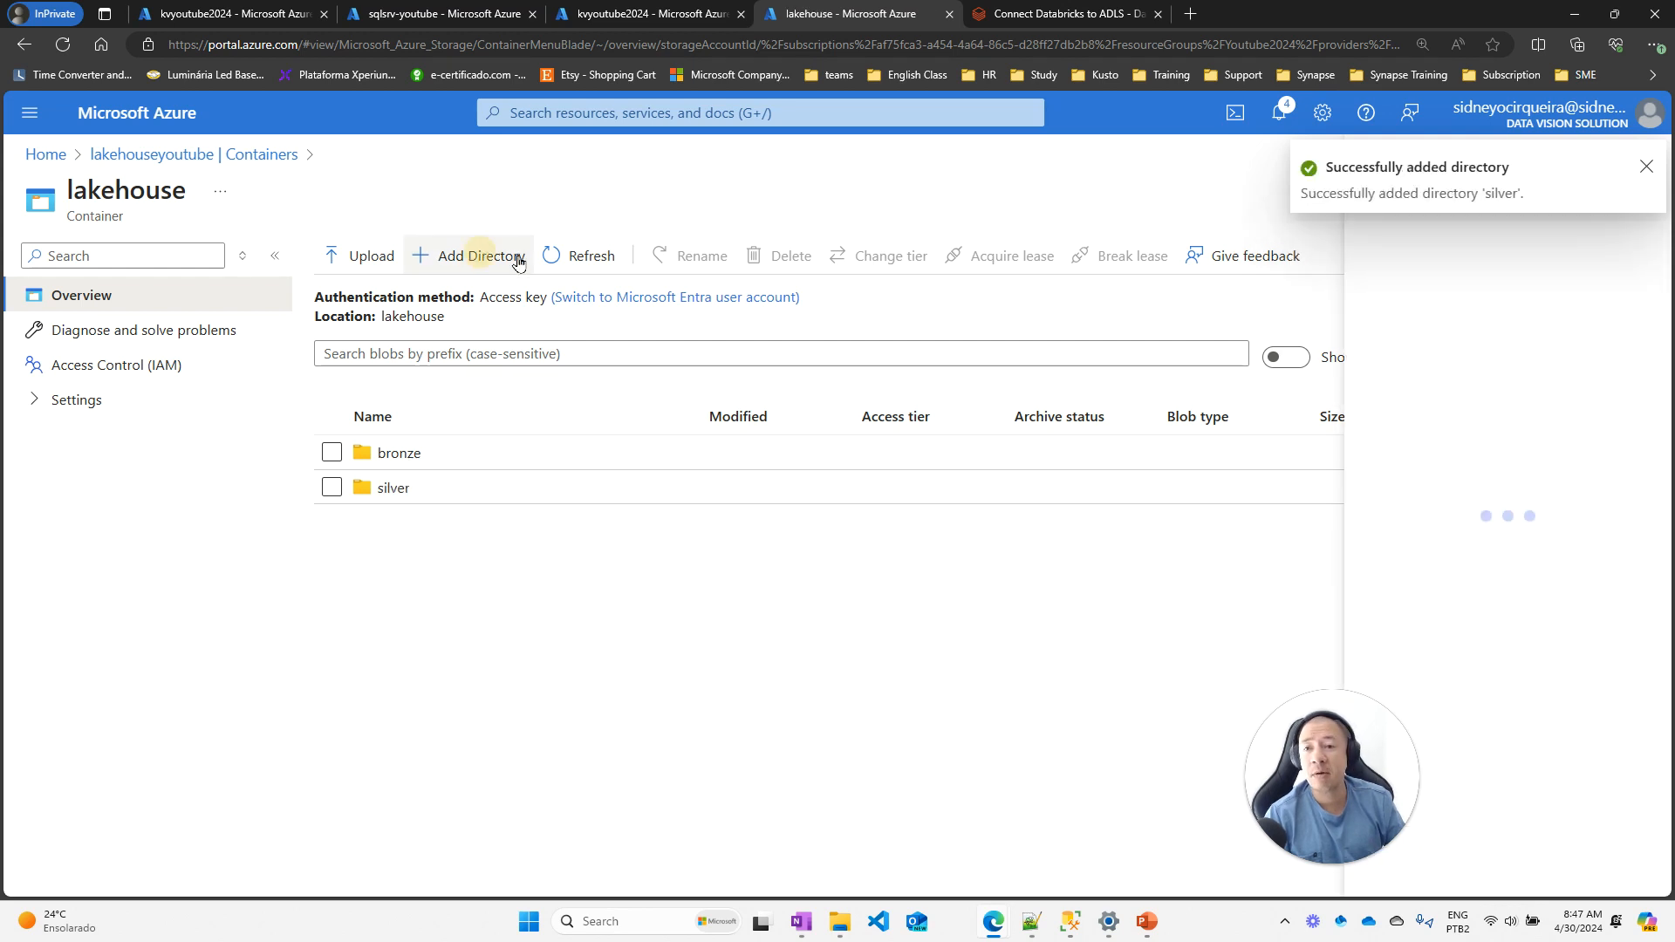
{"action": "type", "text": "gold"}
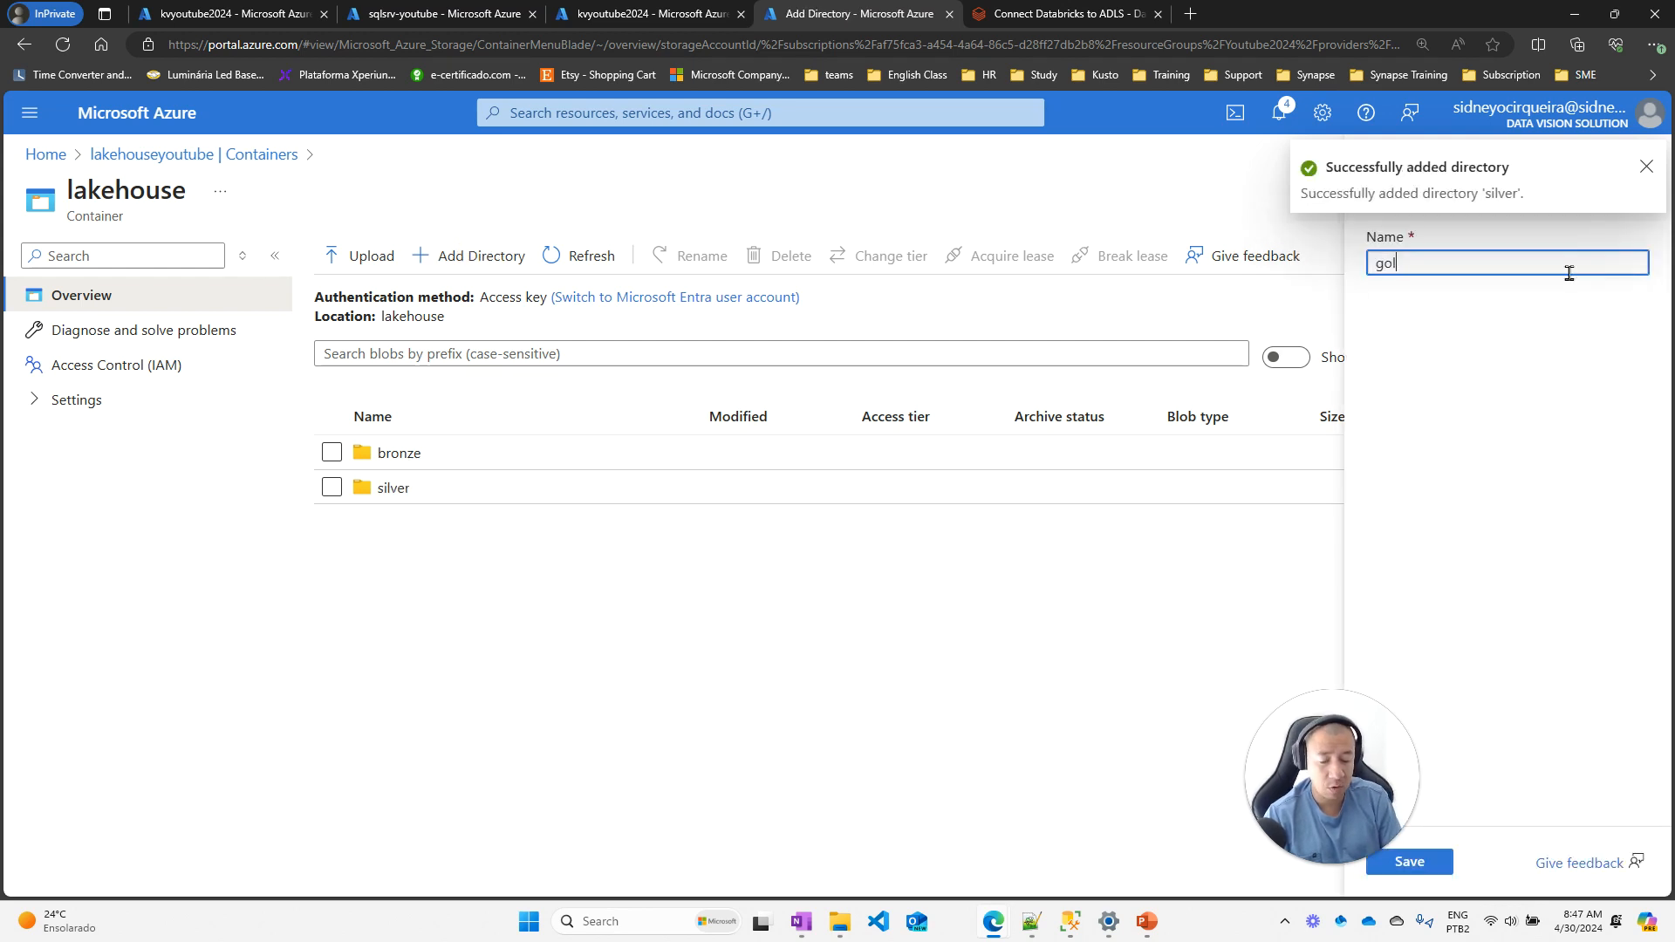
{"action": "left_click", "coordinate": [1410, 861]}
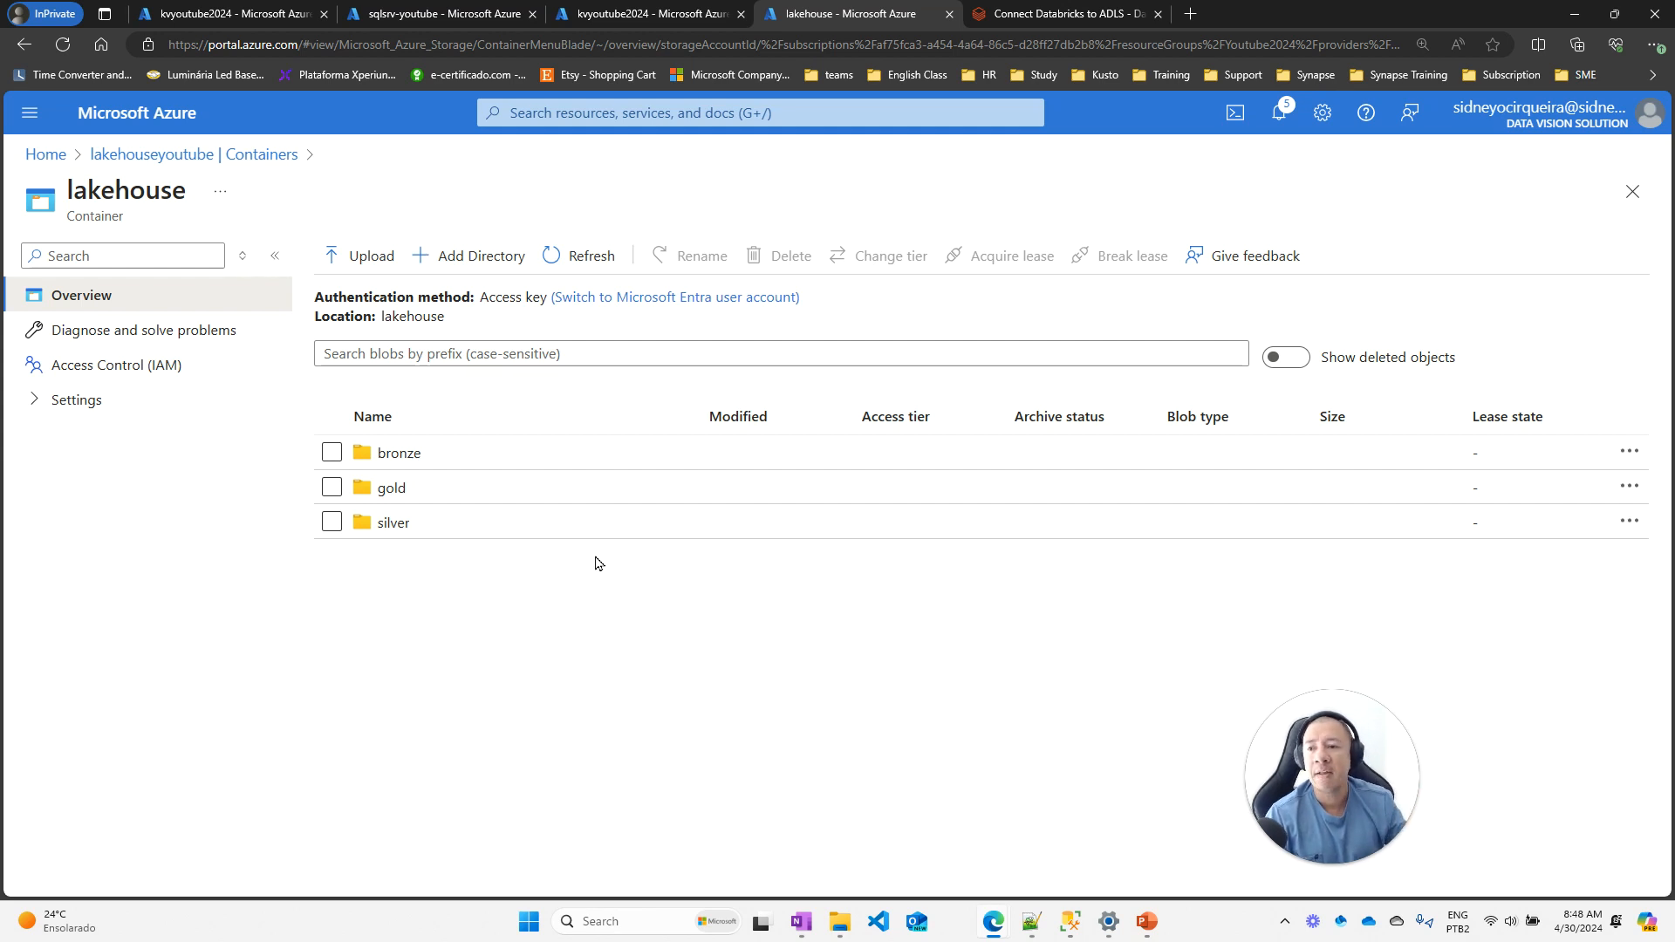
Open the Databricks secret scope creation page in a new browser tab, using the createScope URL copied from the Notepad++ notes
{"action": "left_click", "coordinate": [1003, 14]}
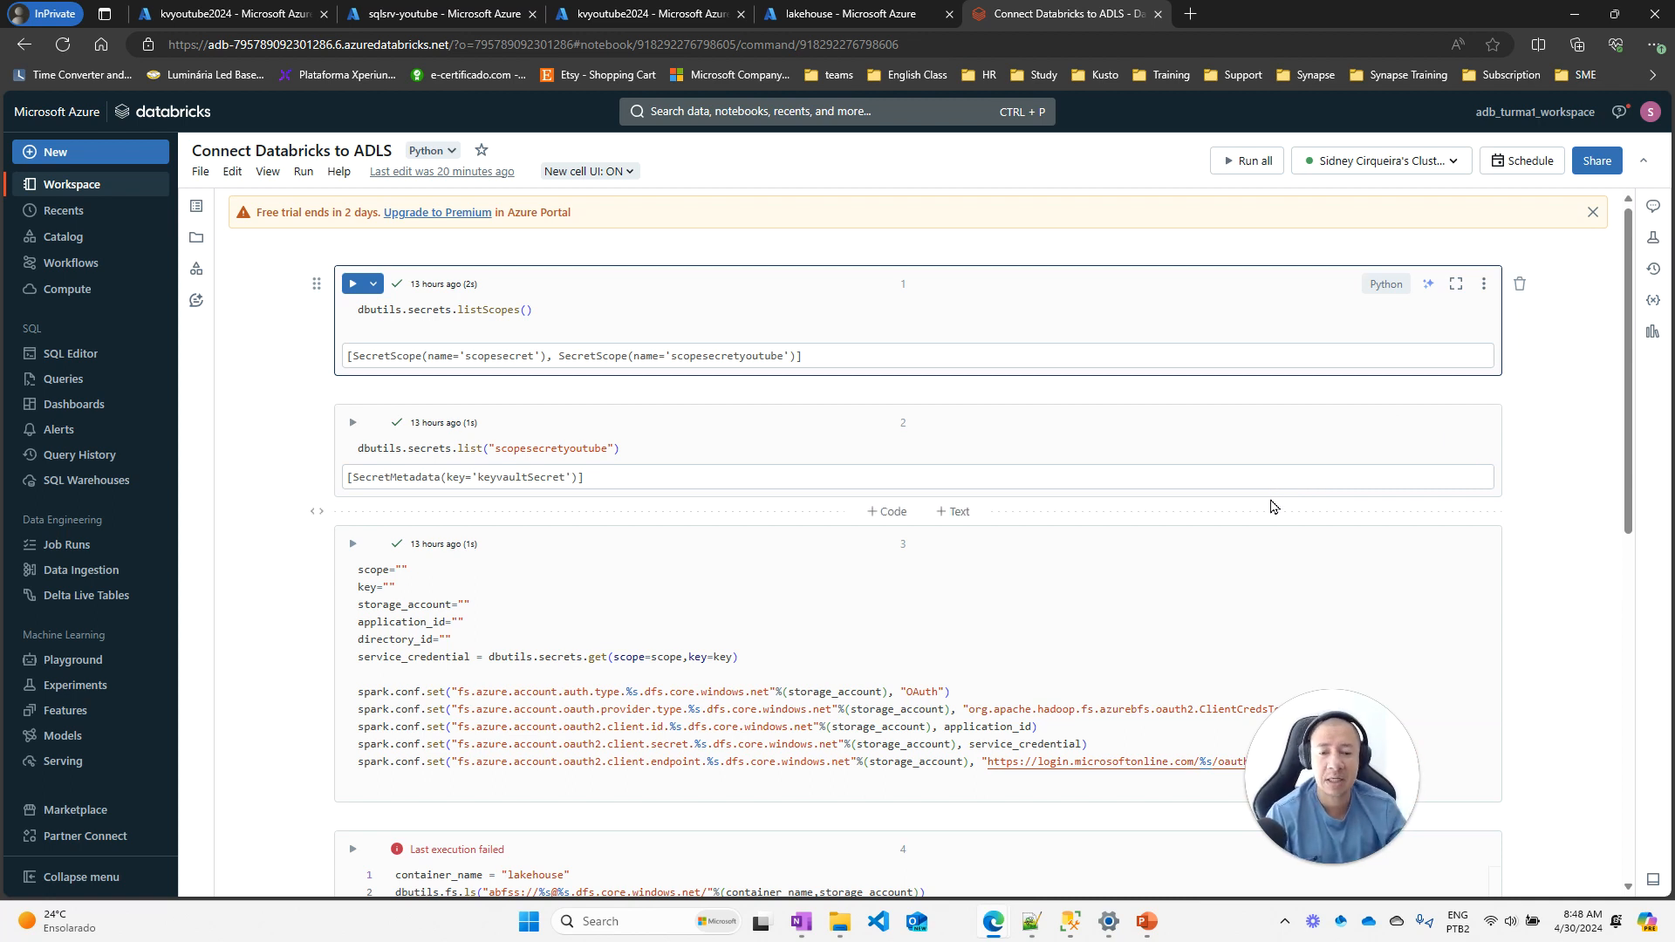
{"action": "left_click", "coordinate": [1032, 921]}
{"action": "scroll", "coordinate": [702, 609], "scroll_direction": "down", "scroll_amount": 2}
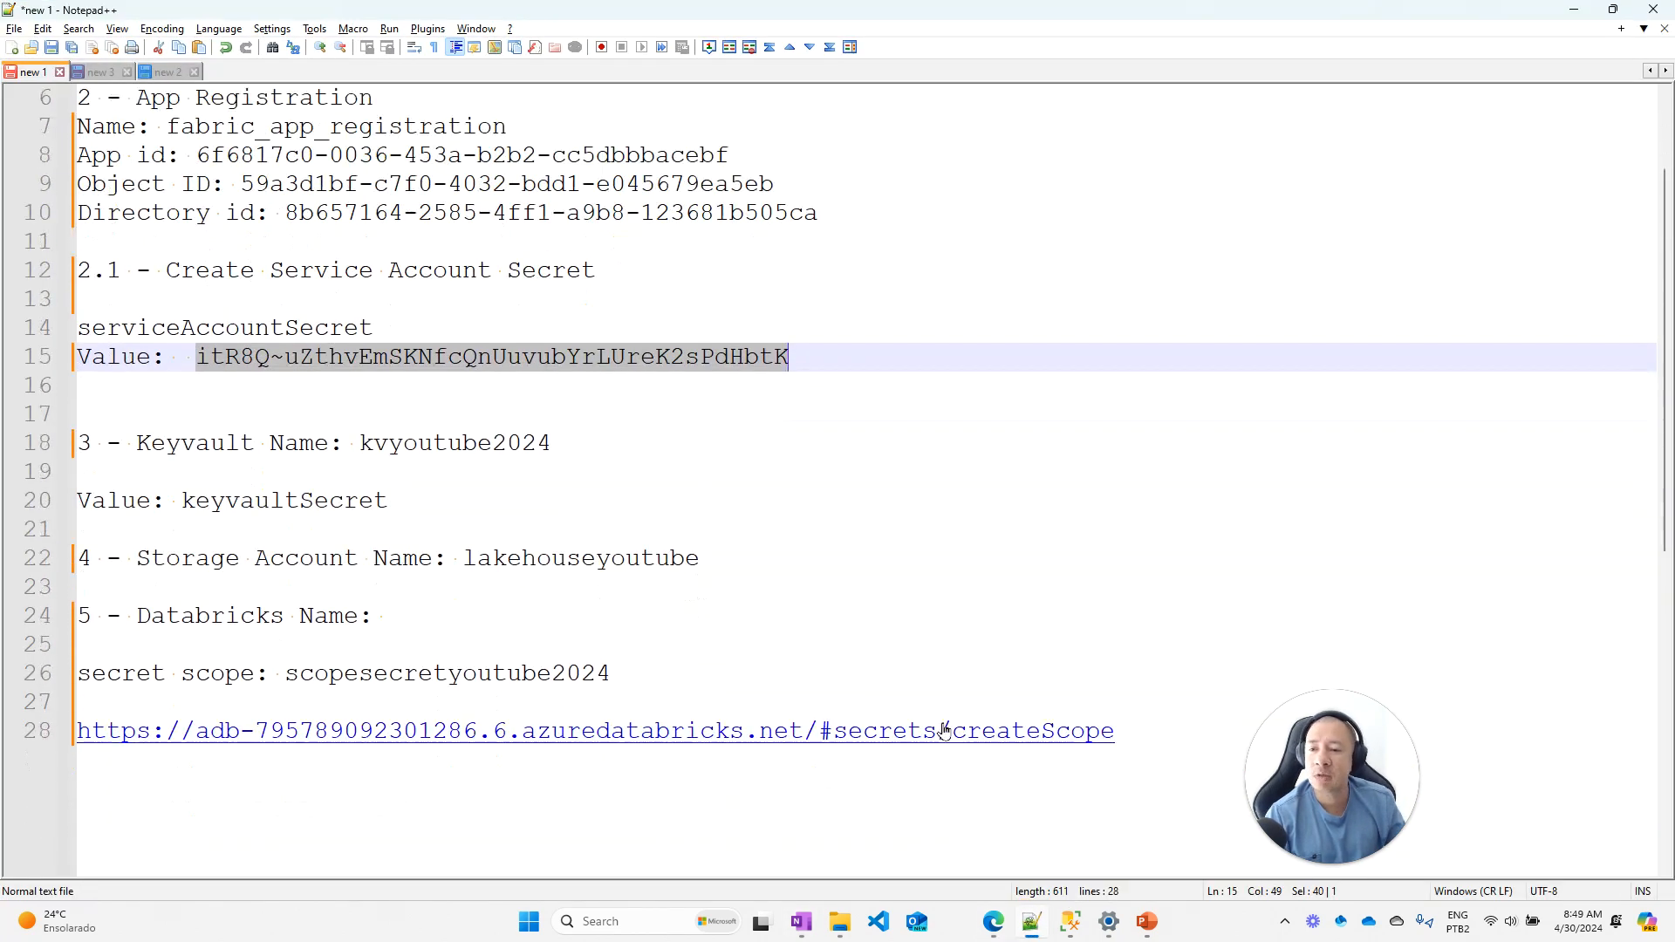
{"action": "left_click_drag", "start_coordinate": [1113, 732], "coordinate": [75, 733]}
{"action": "key", "text": "ctrl+c"}
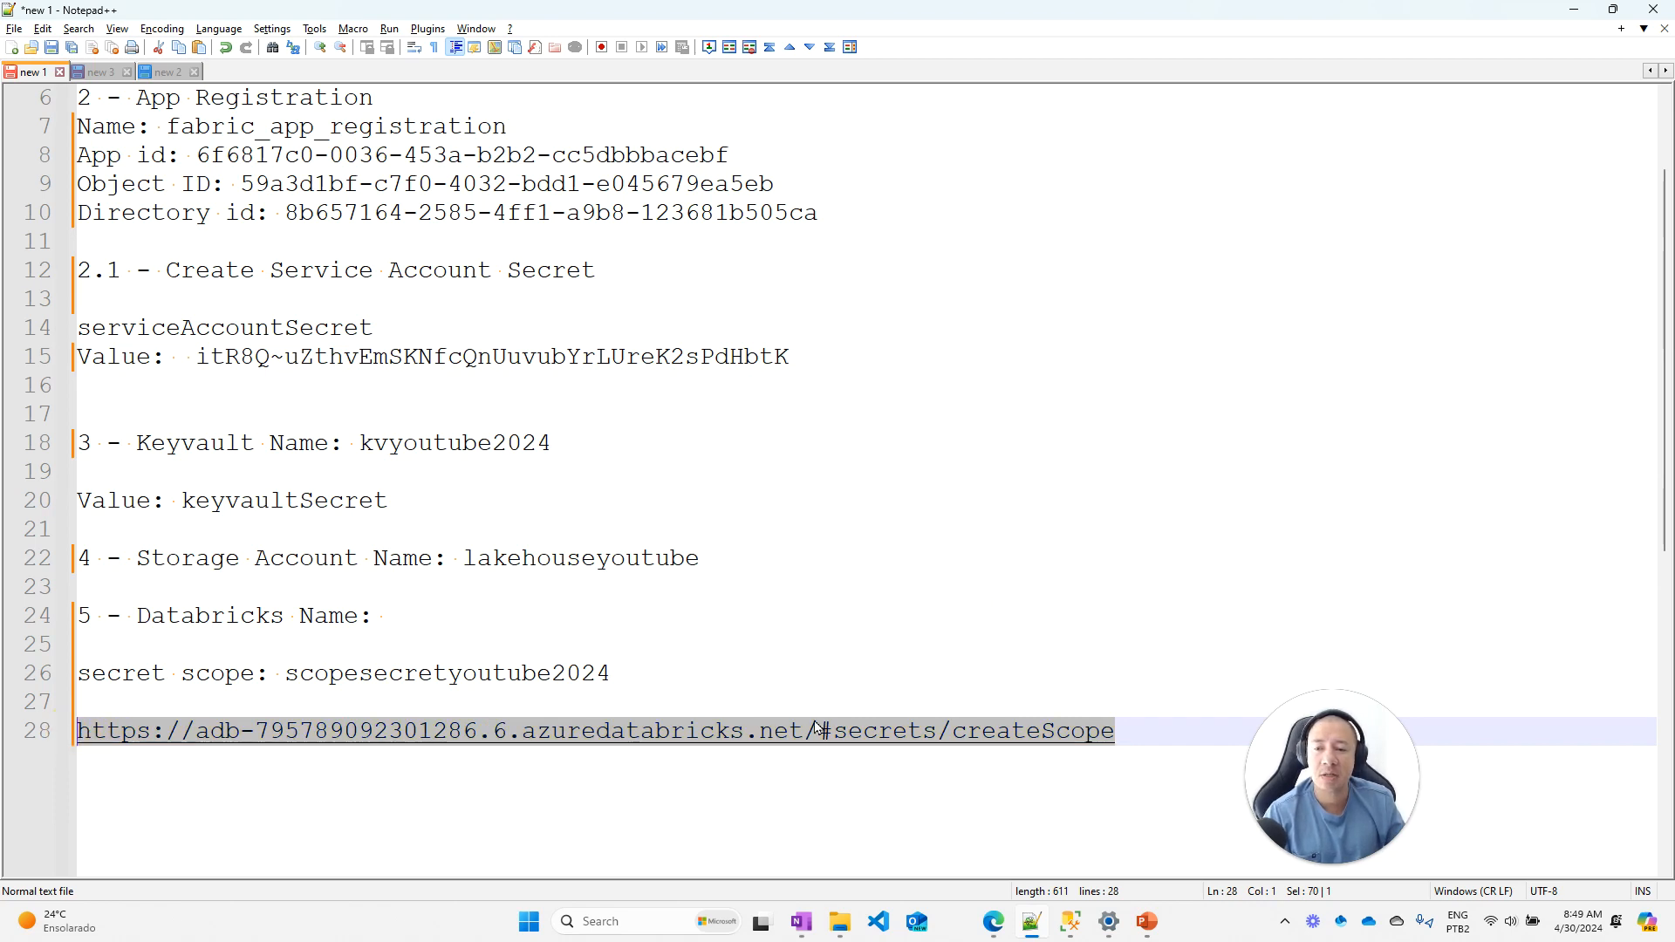
{"action": "left_click", "coordinate": [1572, 9]}
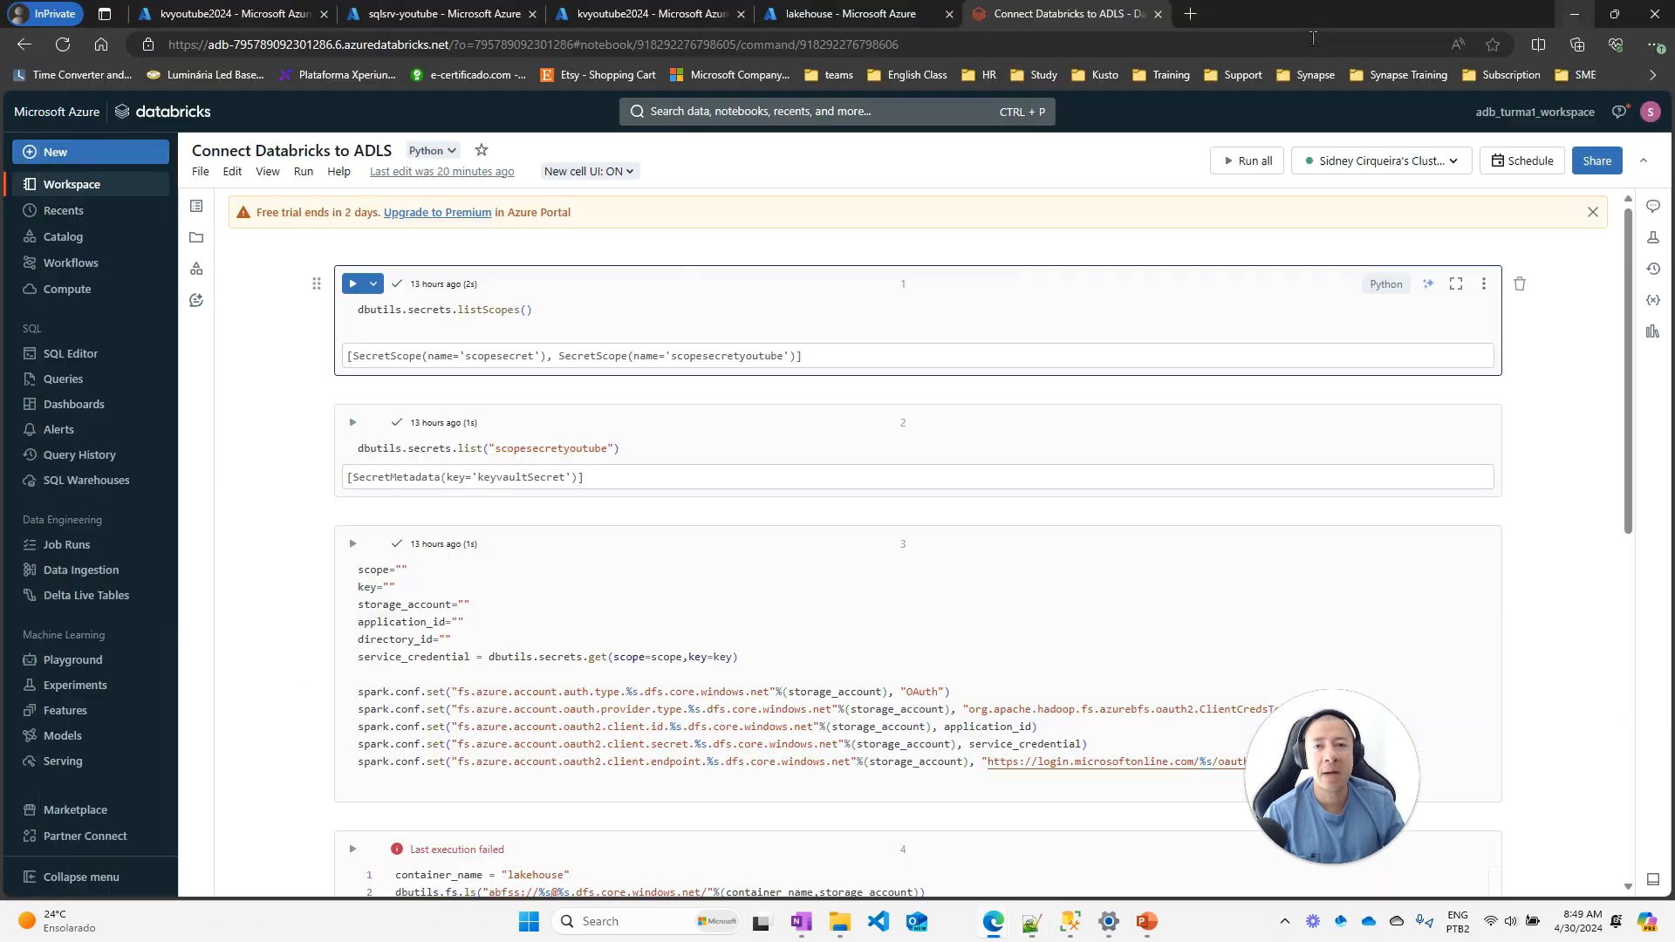
{"action": "left_click", "coordinate": [1192, 14]}
{"action": "key", "text": "ctrl+v"}
{"action": "key", "text": "Return"}
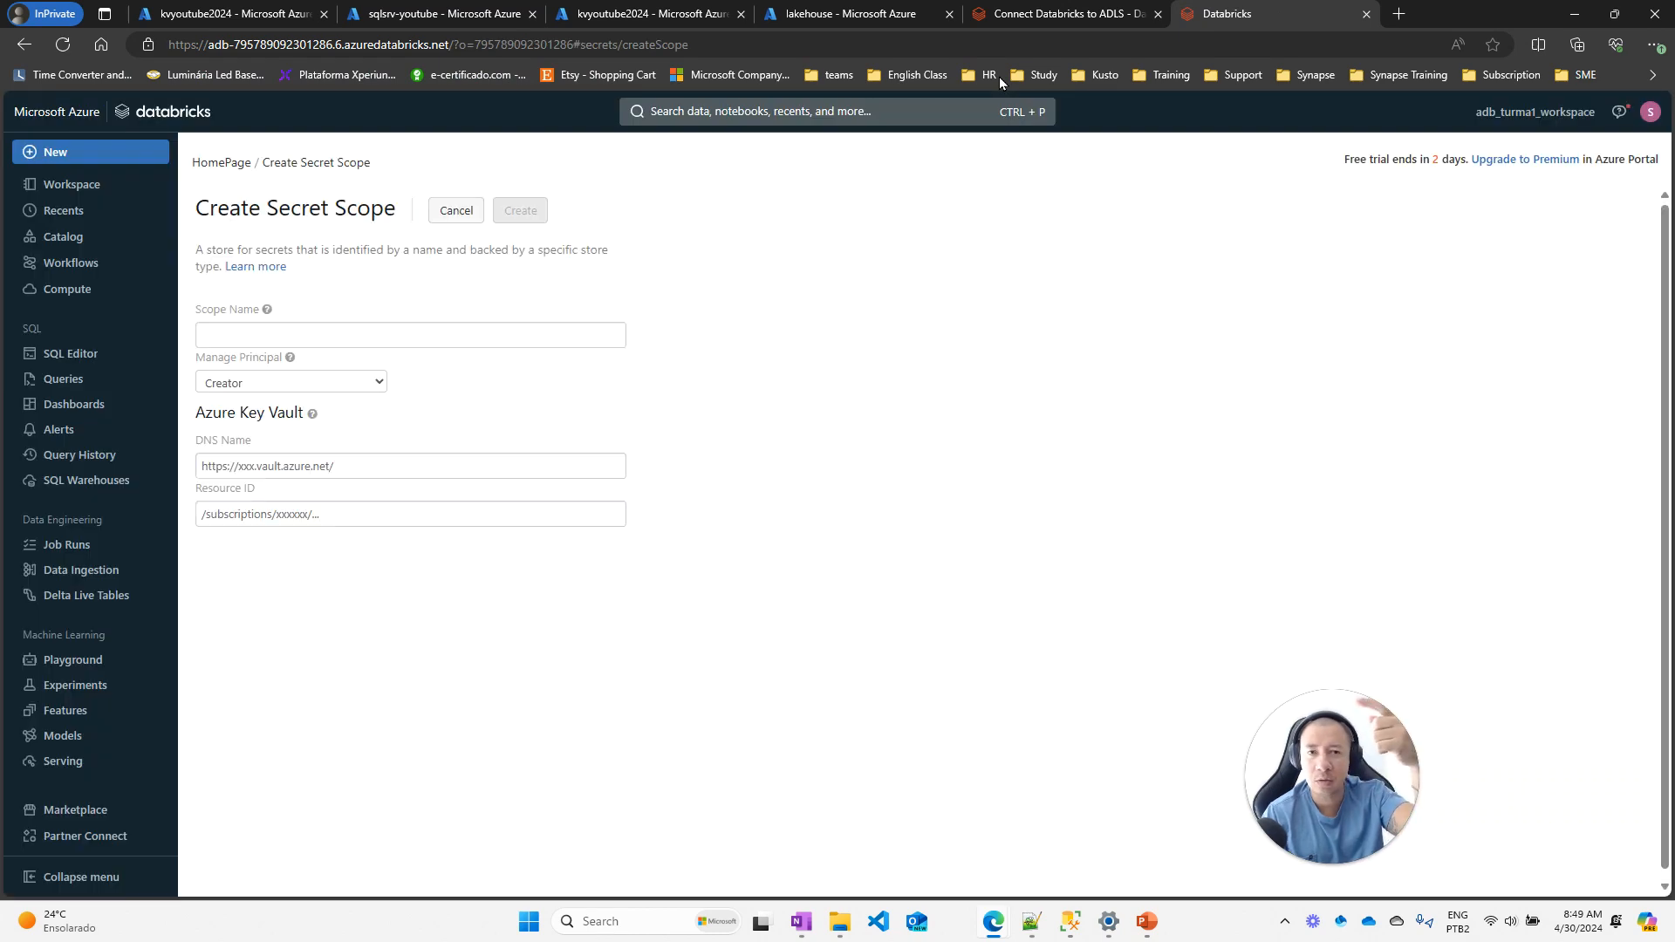
Name the secret scope scopesecretyoutube2024, copied from the Notepad++ notes, and keep Creator as the manage principal
{"action": "left_click", "coordinate": [350, 336]}
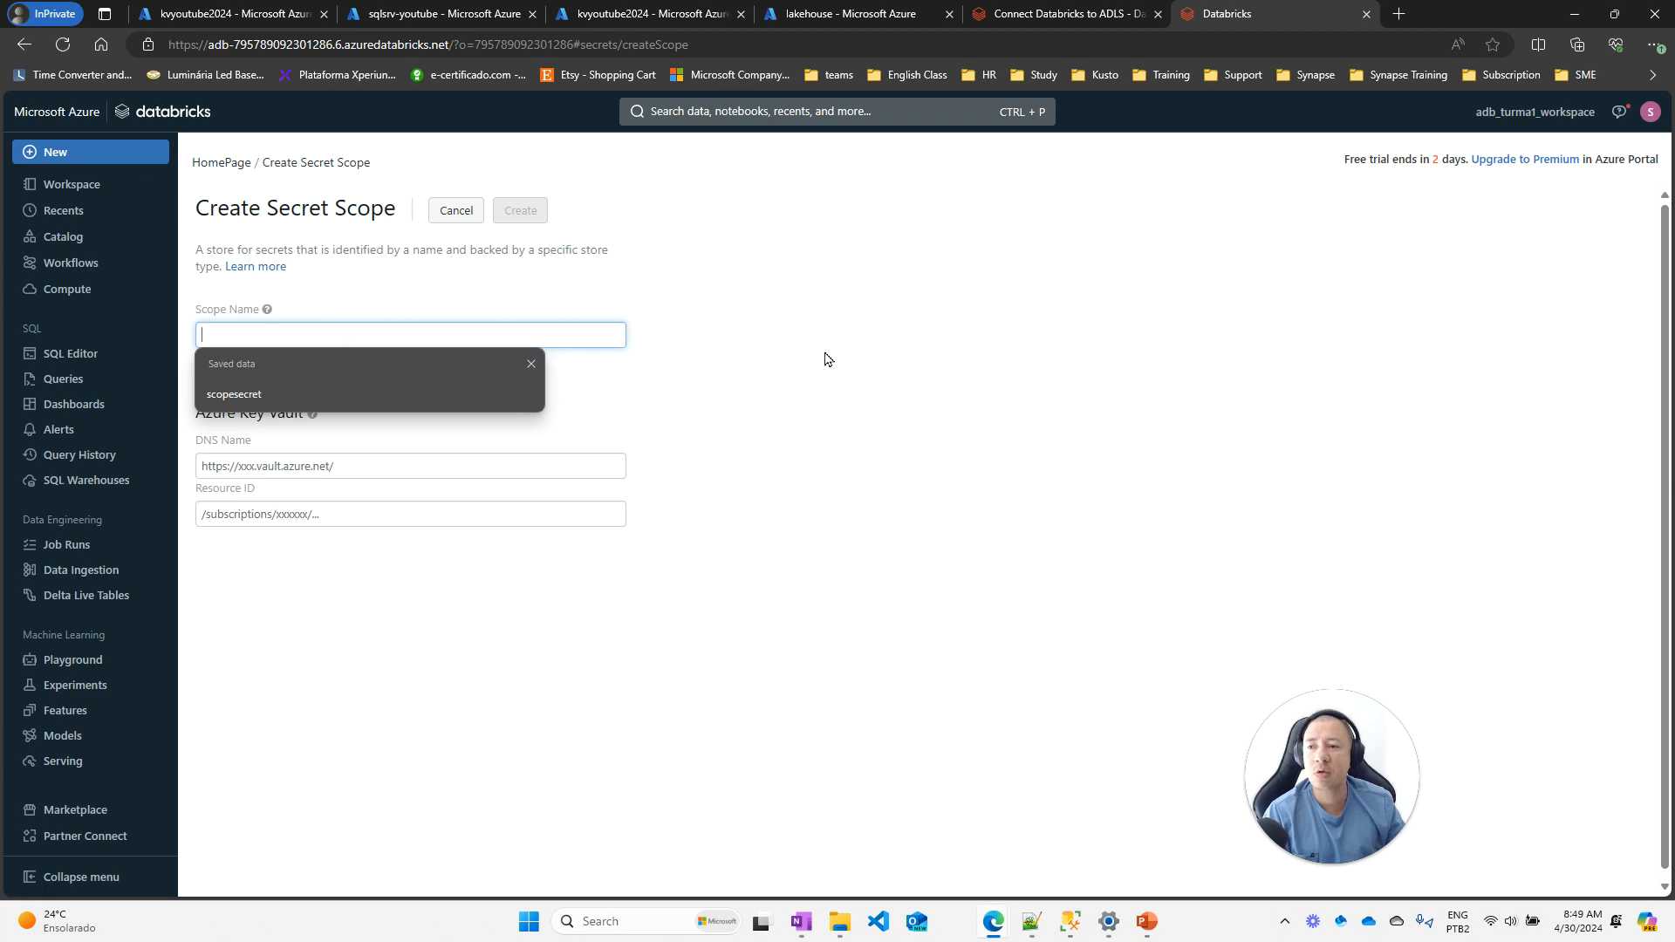
{"action": "key", "text": "alt+Tab"}
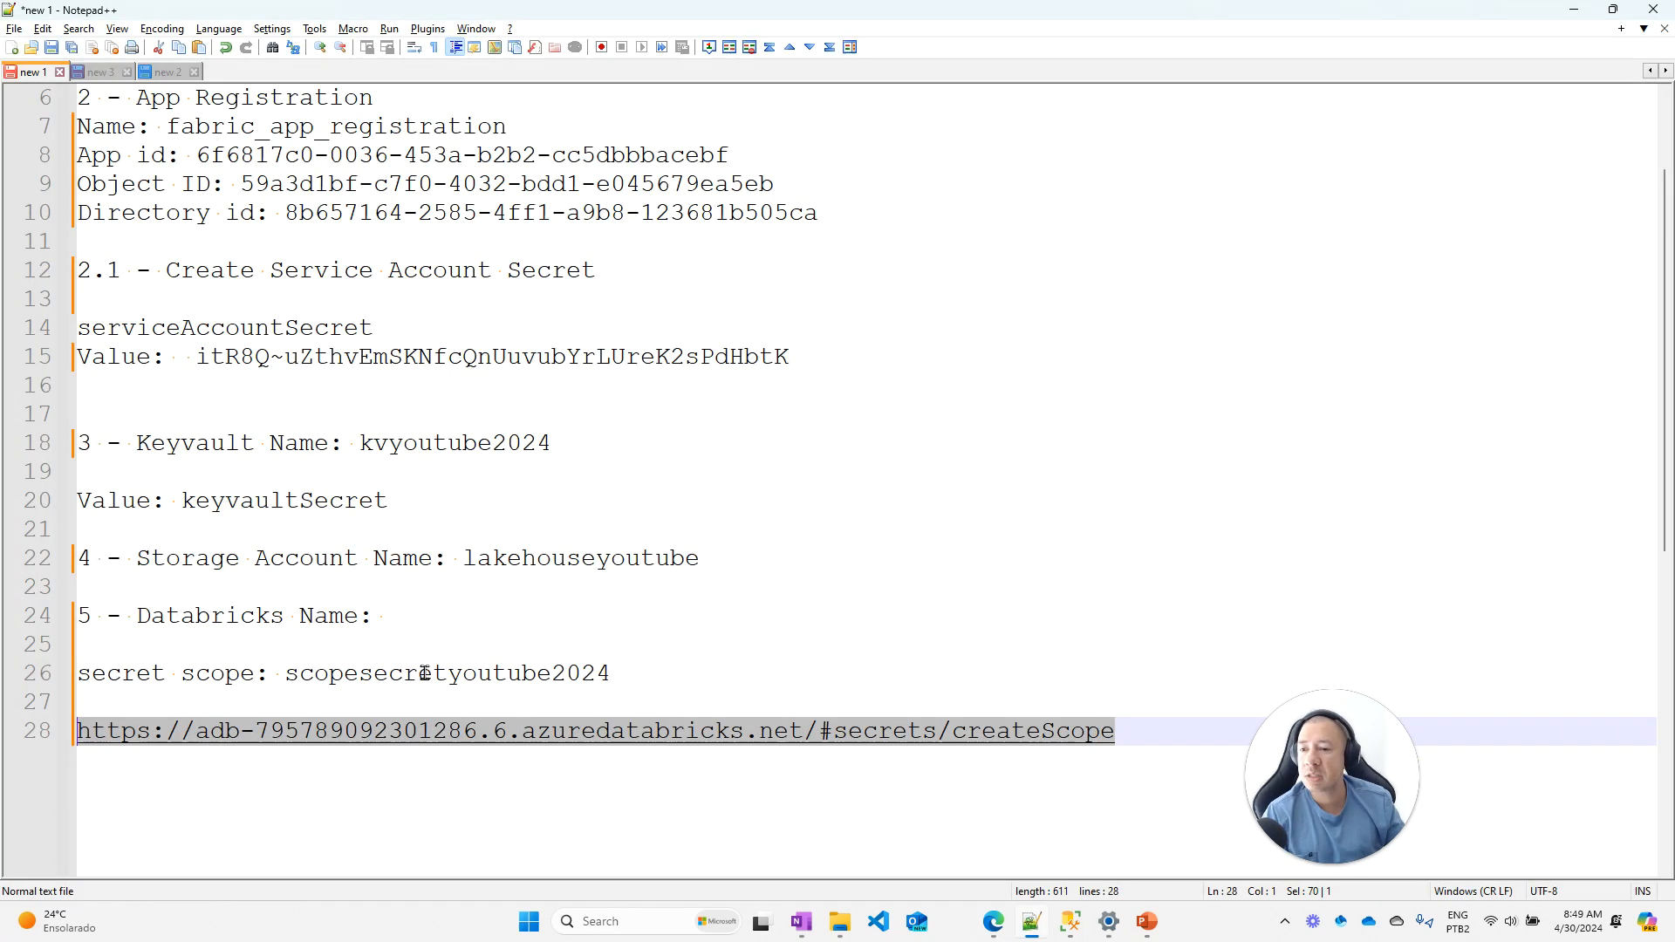
{"action": "double_click", "coordinate": [425, 673]}
{"action": "key", "text": "ctrl+c"}
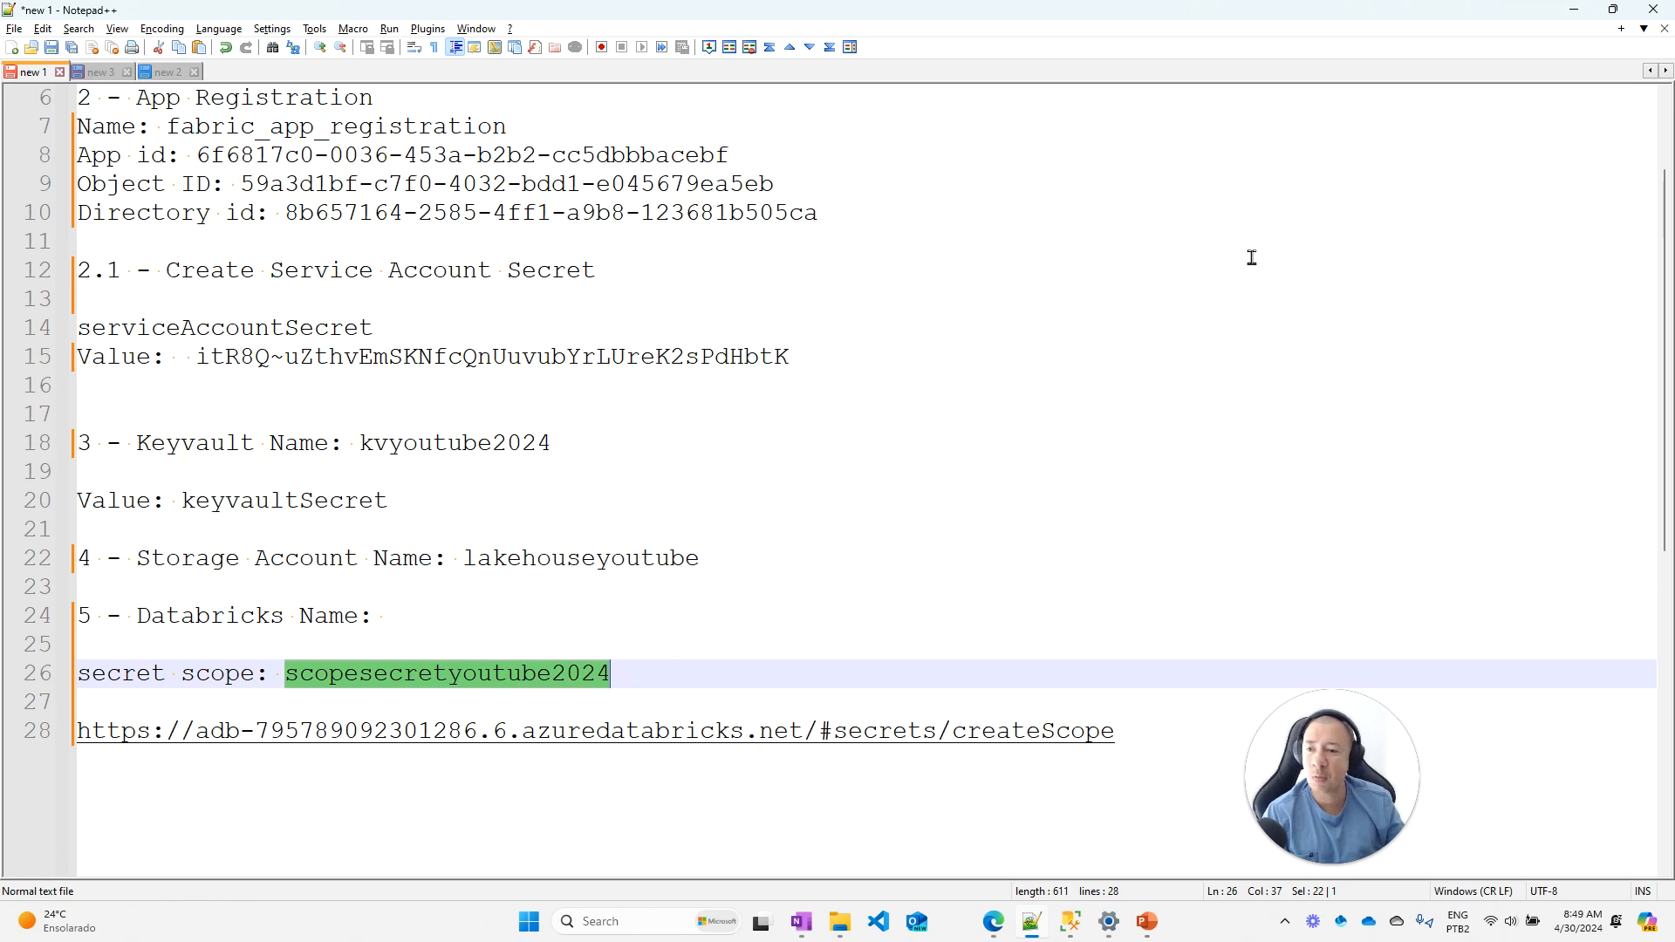
{"action": "left_click", "coordinate": [1573, 10]}
{"action": "key", "text": "ctrl+v"}
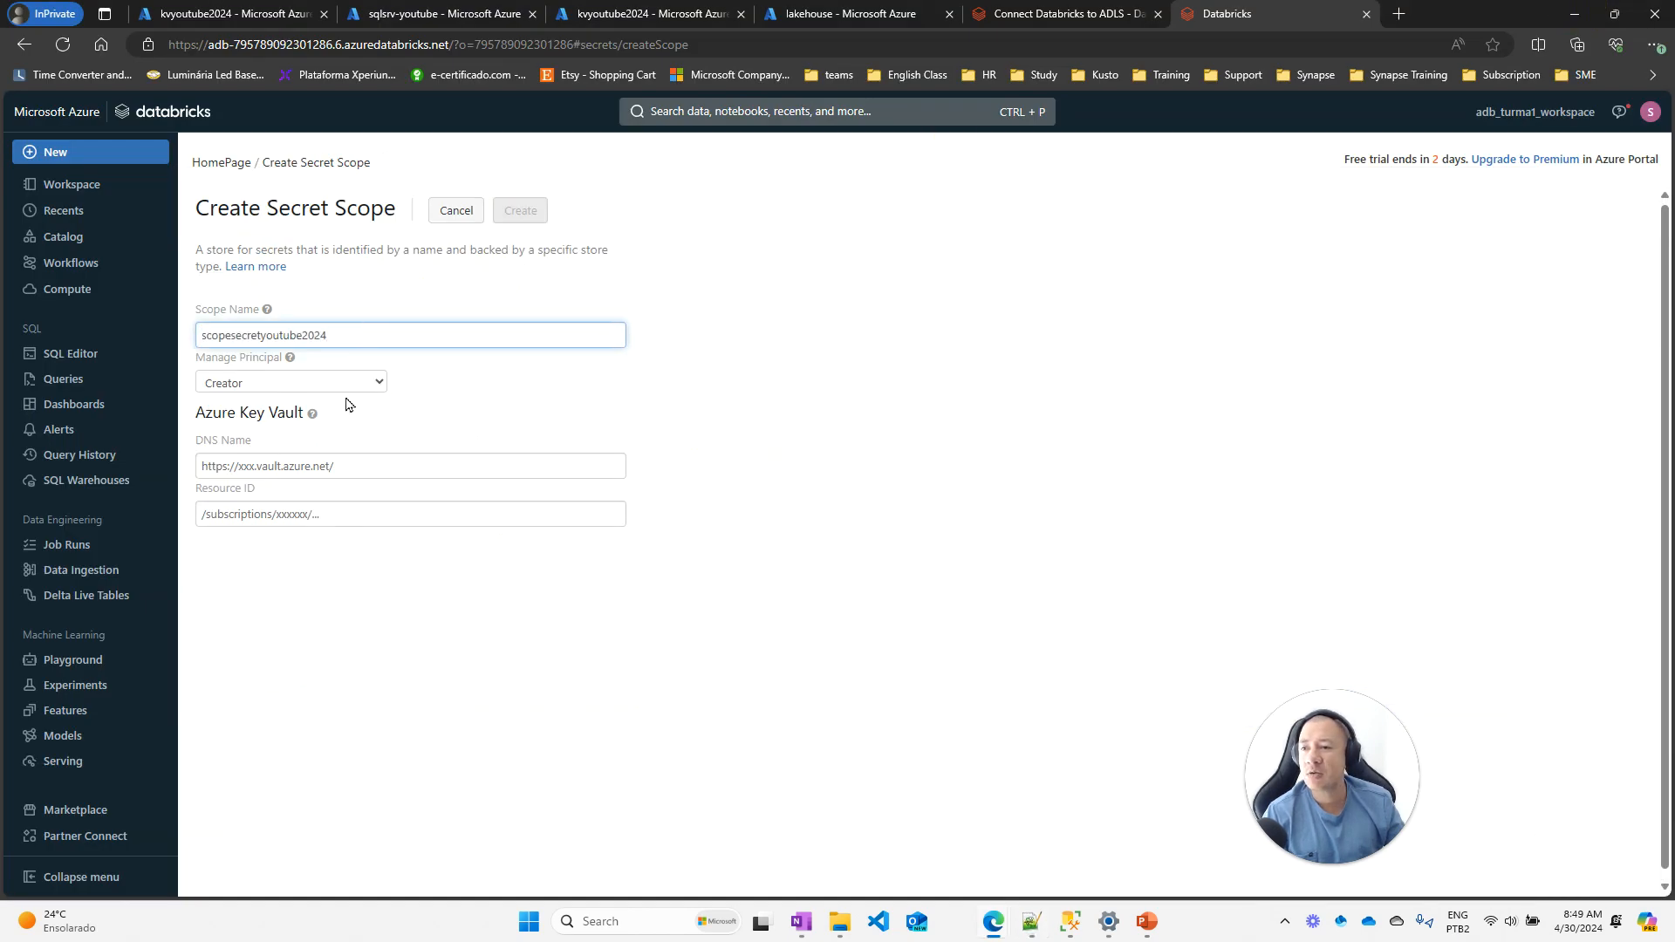
{"action": "left_click", "coordinate": [378, 382]}
{"action": "left_click", "coordinate": [491, 389]}
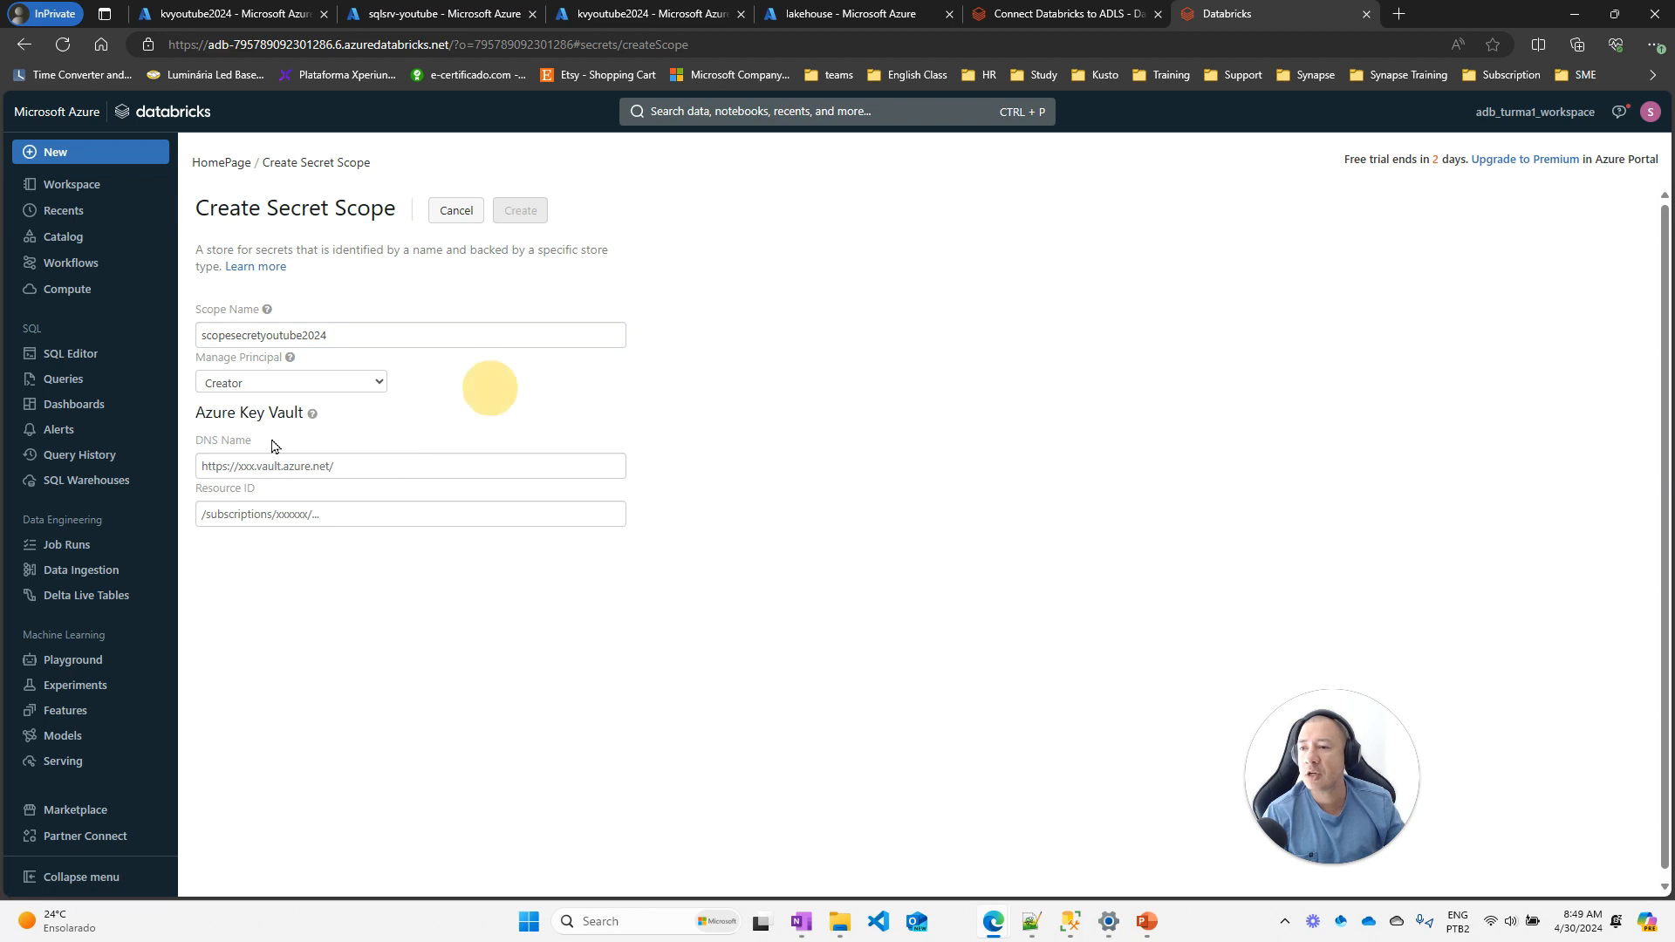
{"action": "left_click", "coordinate": [224, 463]}
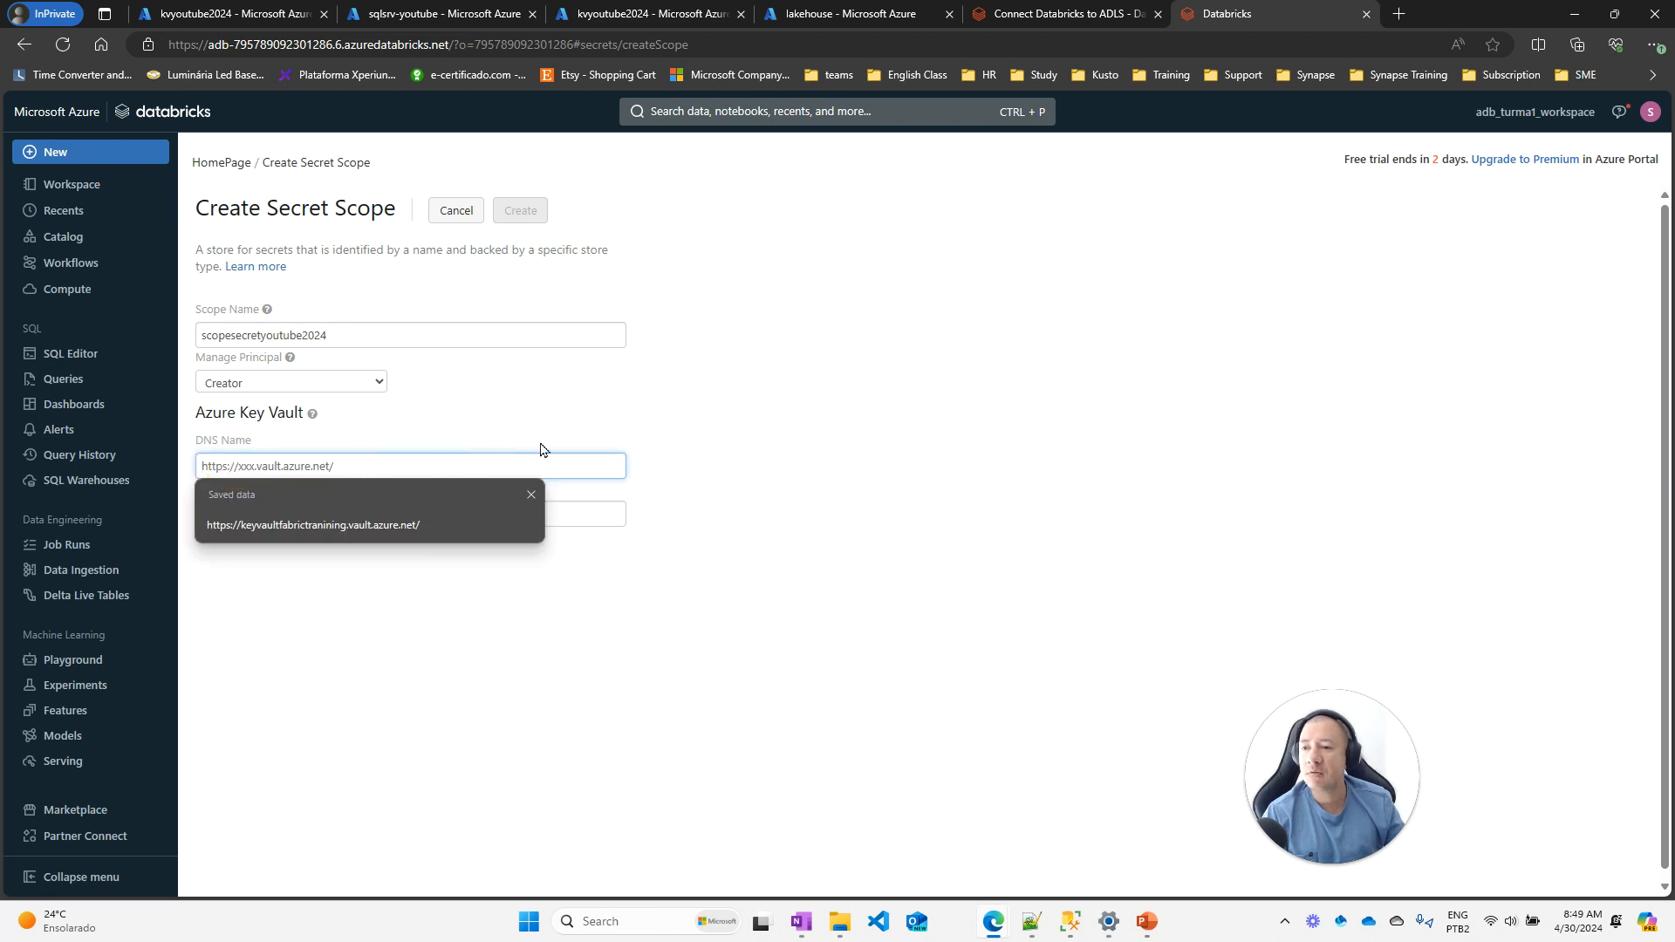
{"action": "left_click", "coordinate": [635, 13]}
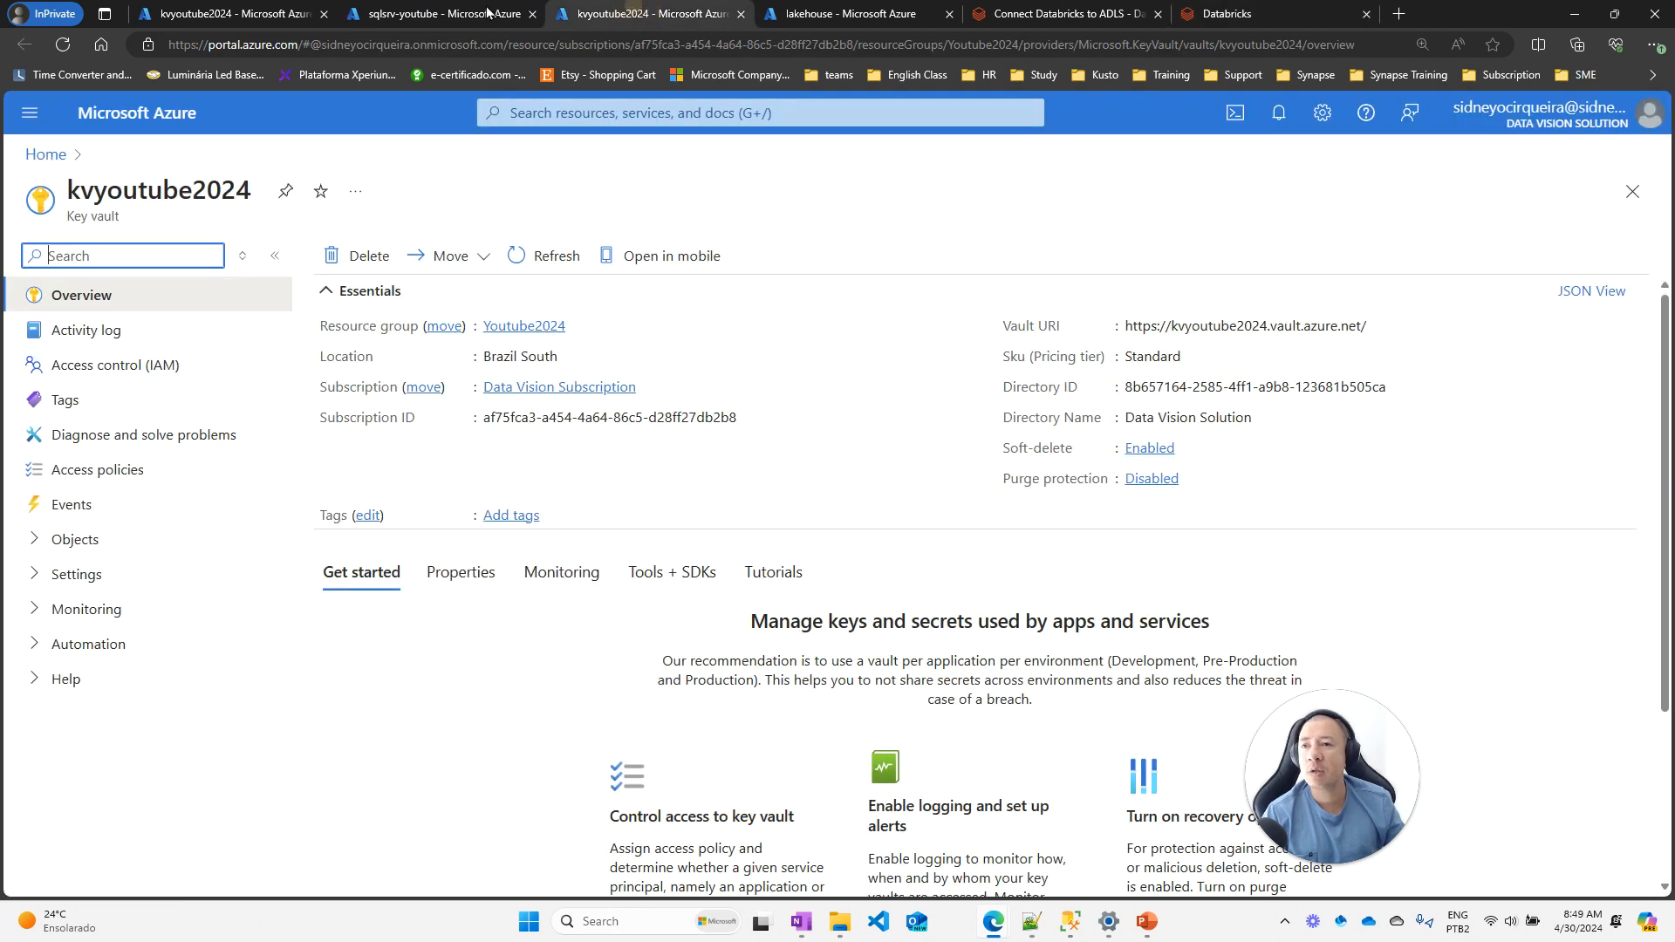
{"action": "left_click", "coordinate": [256, 12]}
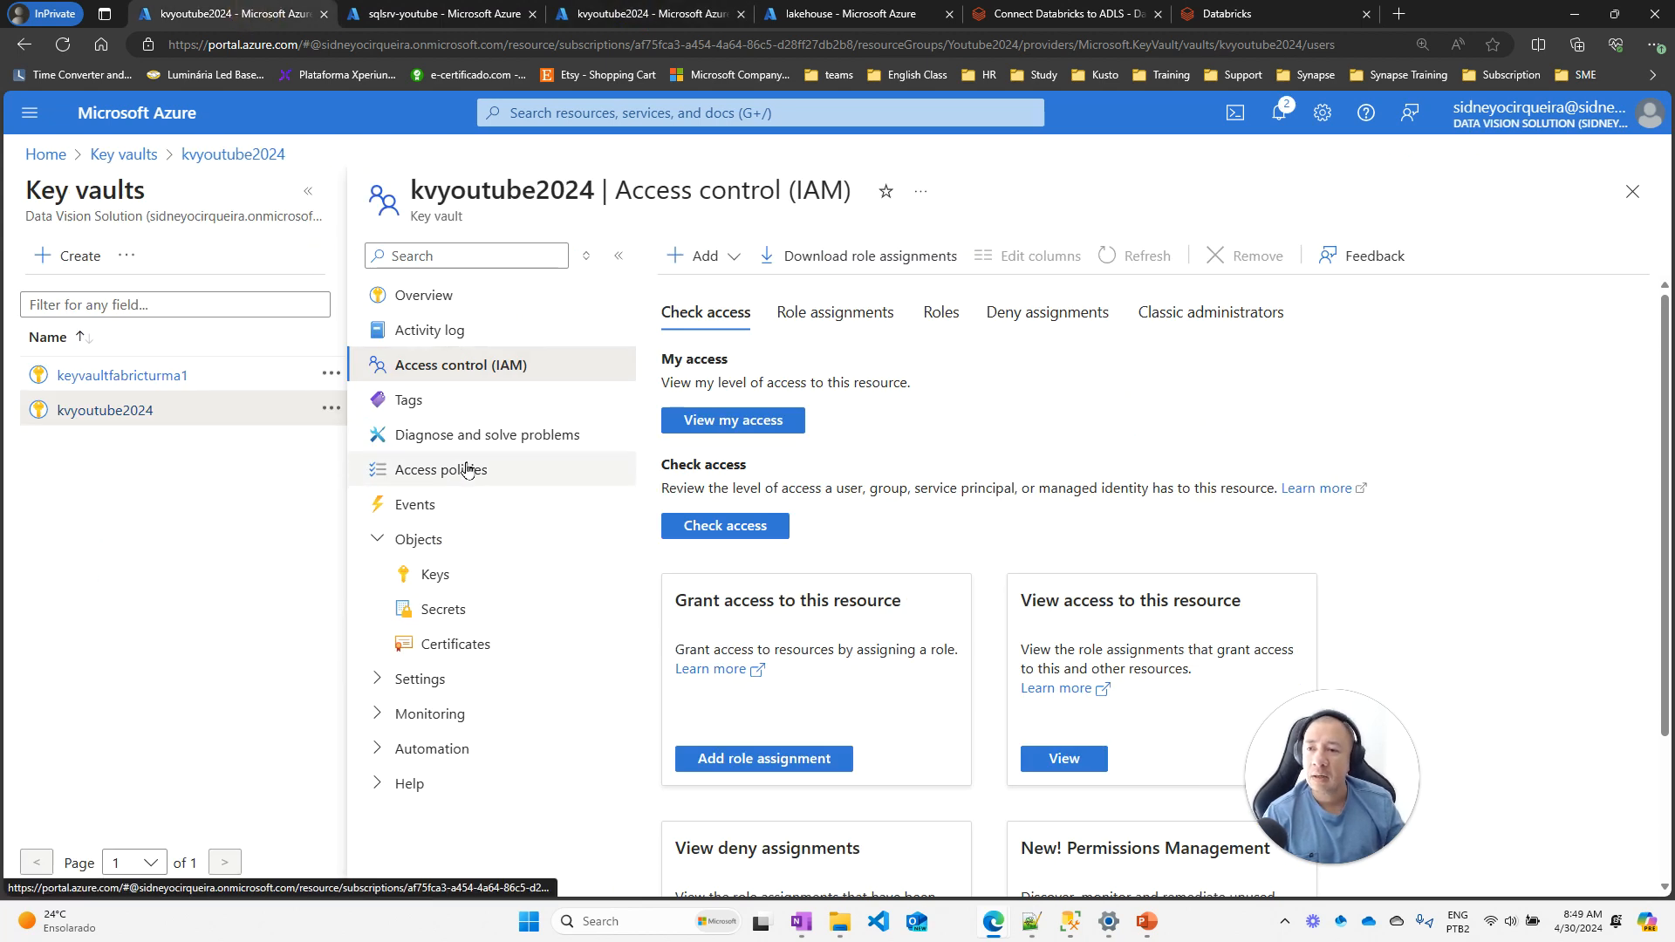
{"action": "left_click", "coordinate": [425, 678]}
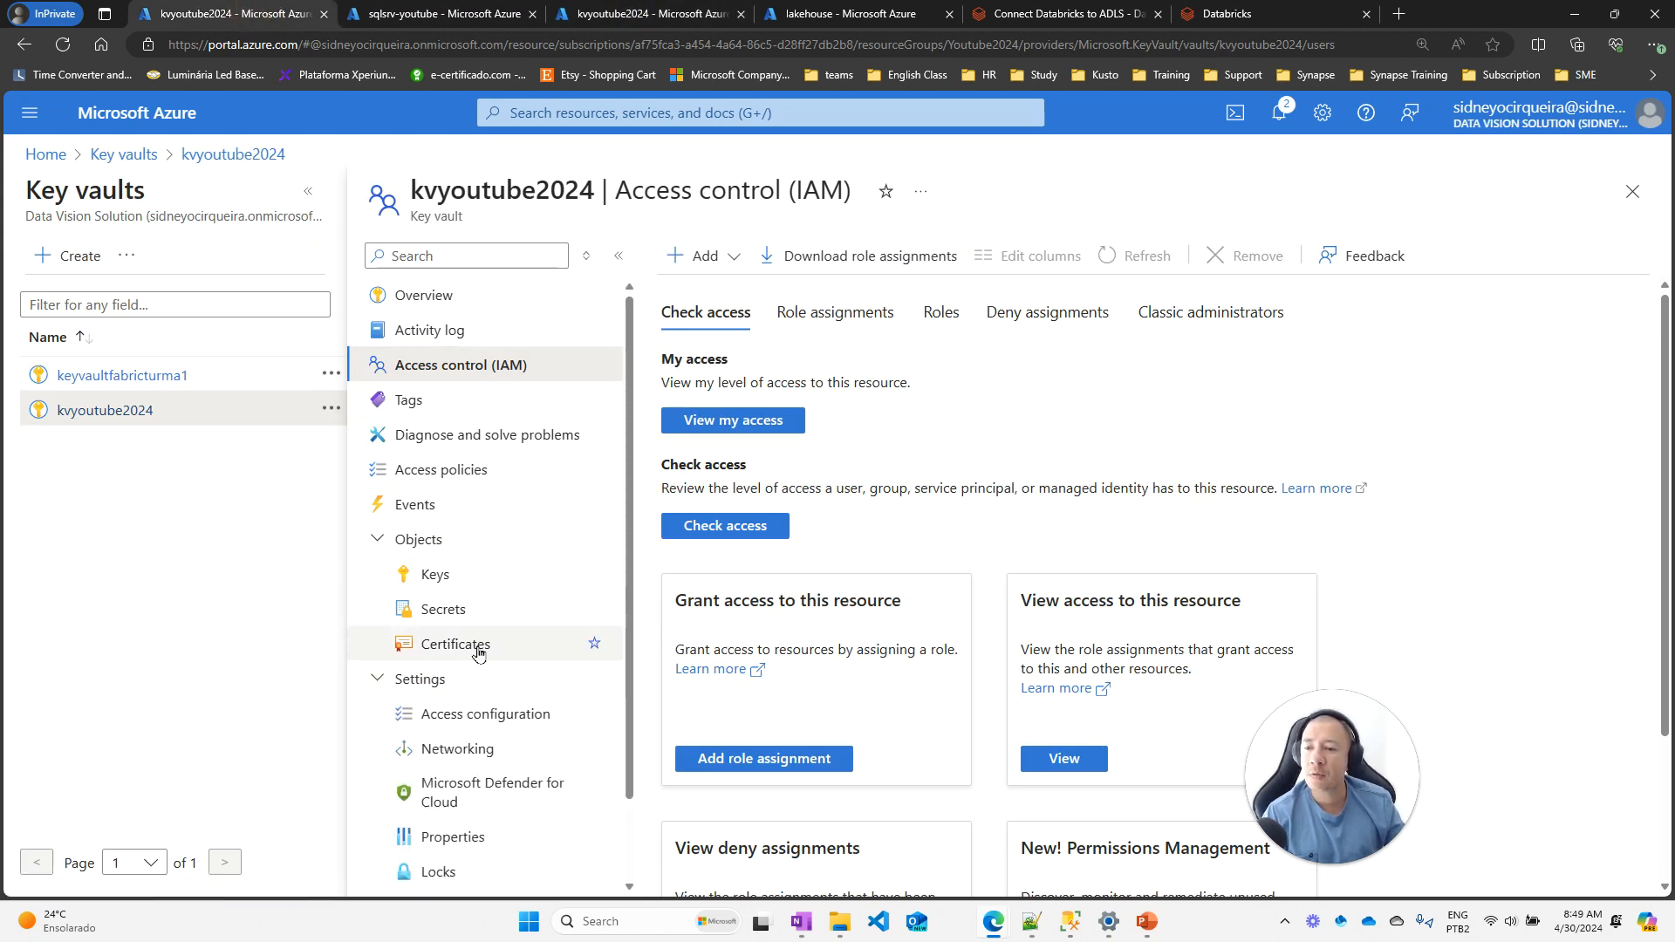
{"action": "scroll", "coordinate": [489, 593], "scroll_direction": "down", "scroll_amount": 1}
{"action": "left_click", "coordinate": [450, 742]}
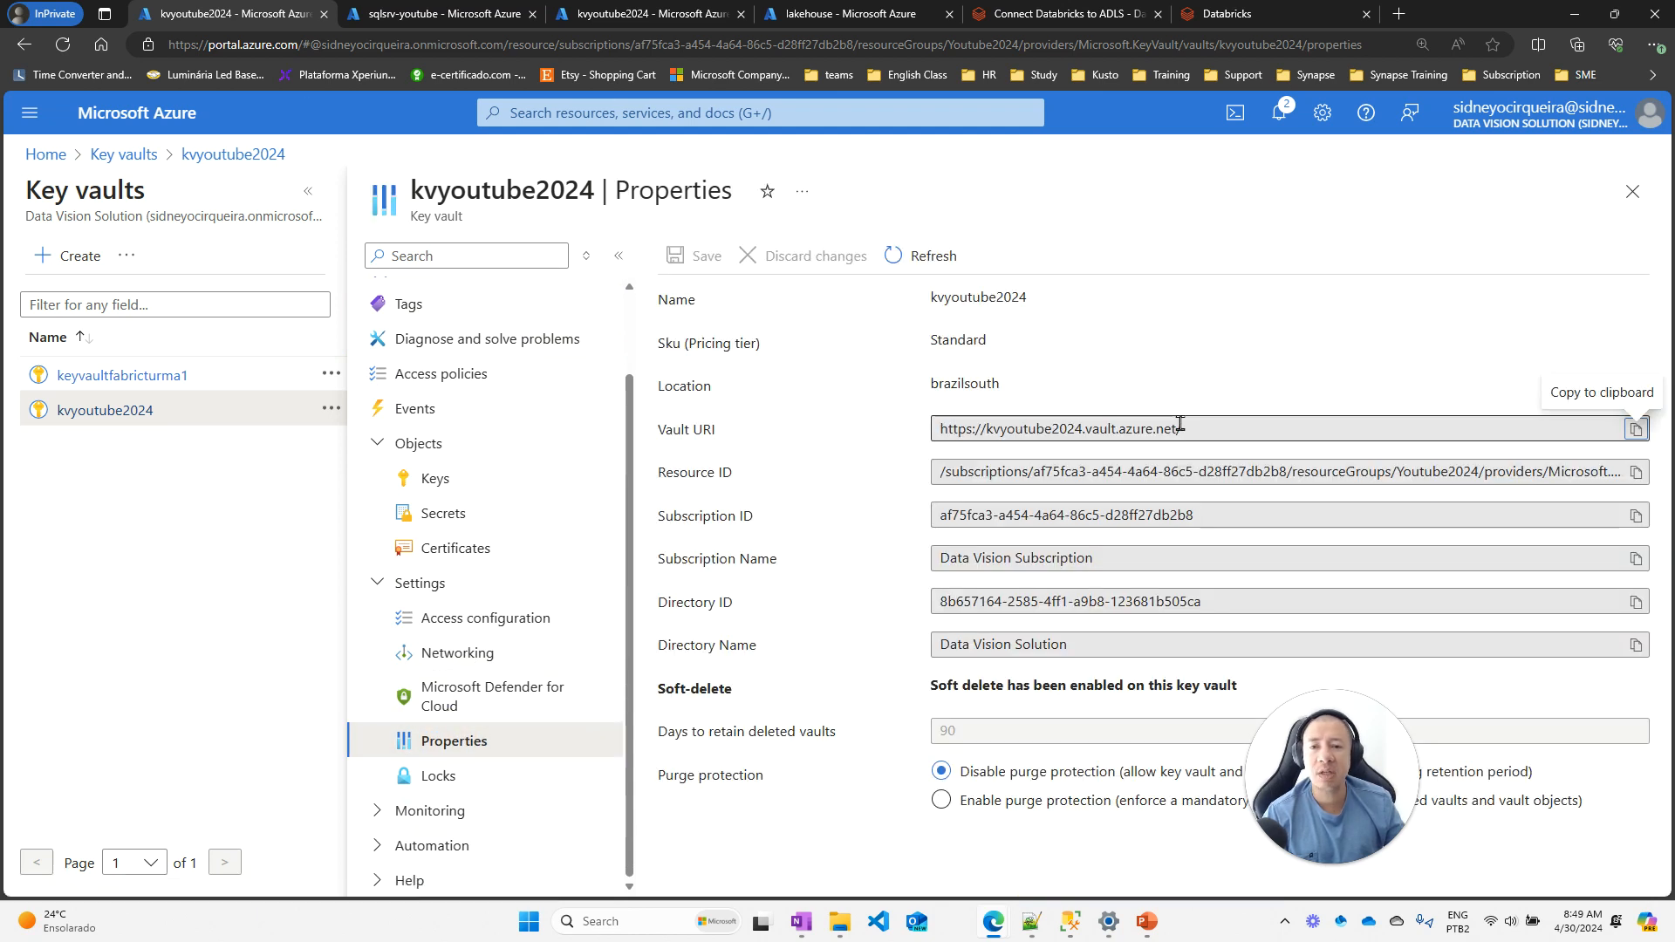
{"action": "left_click", "coordinate": [1636, 430]}
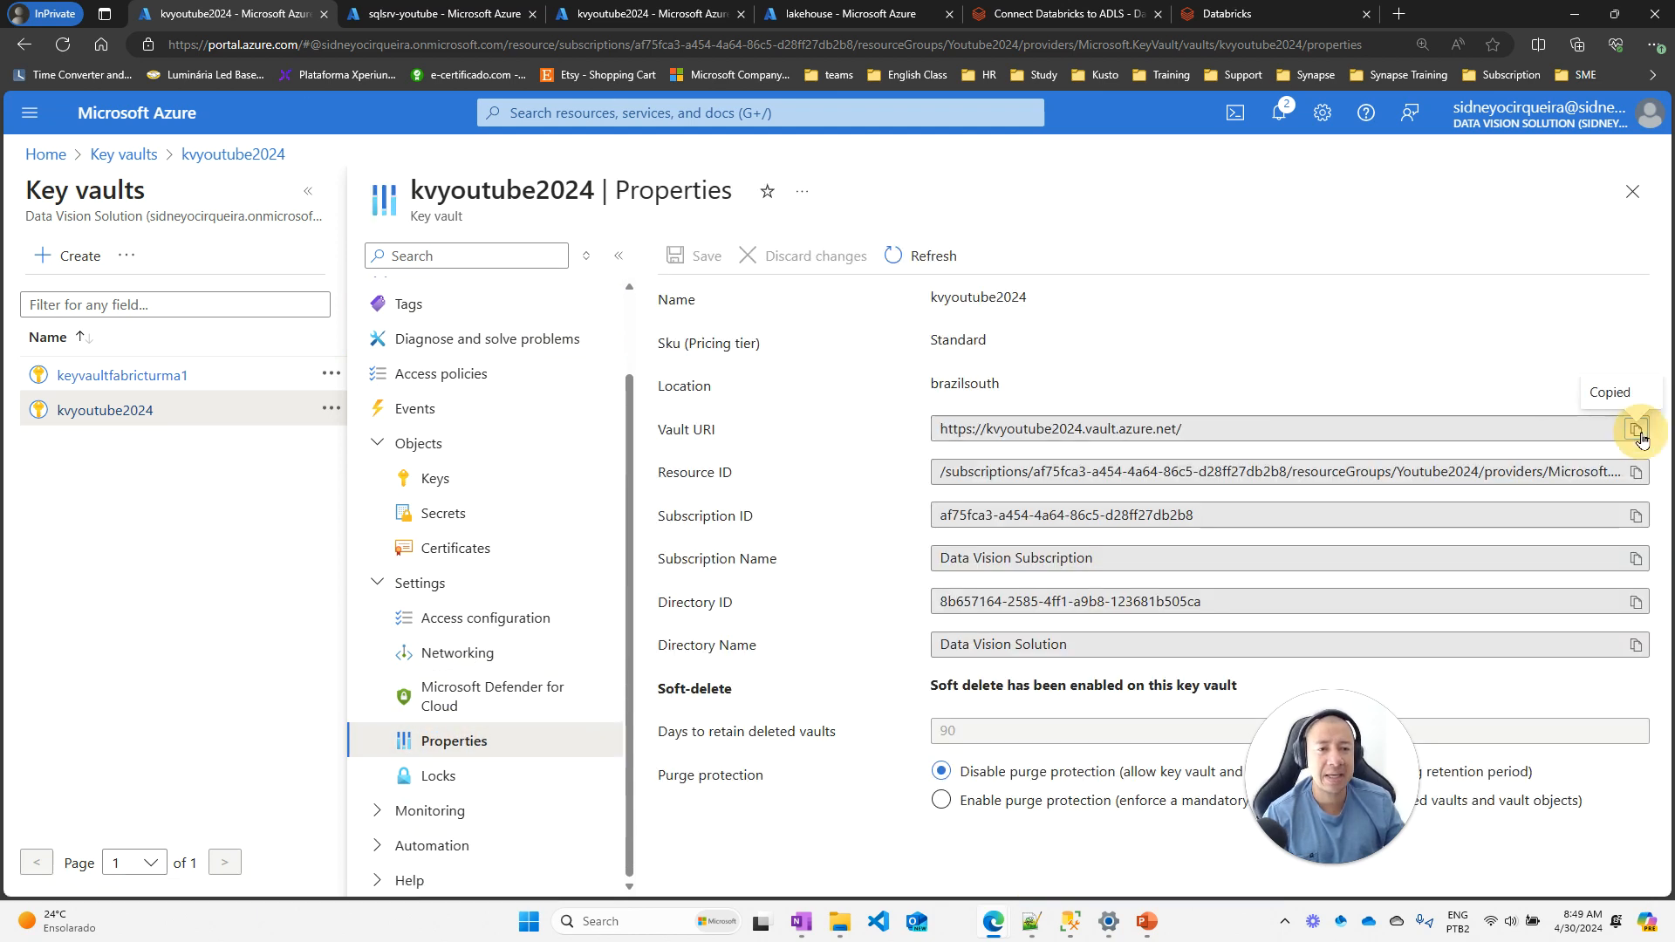
{"action": "left_click", "coordinate": [295, 464]}
{"action": "key", "text": "Down"}
{"action": "key", "text": "Return"}
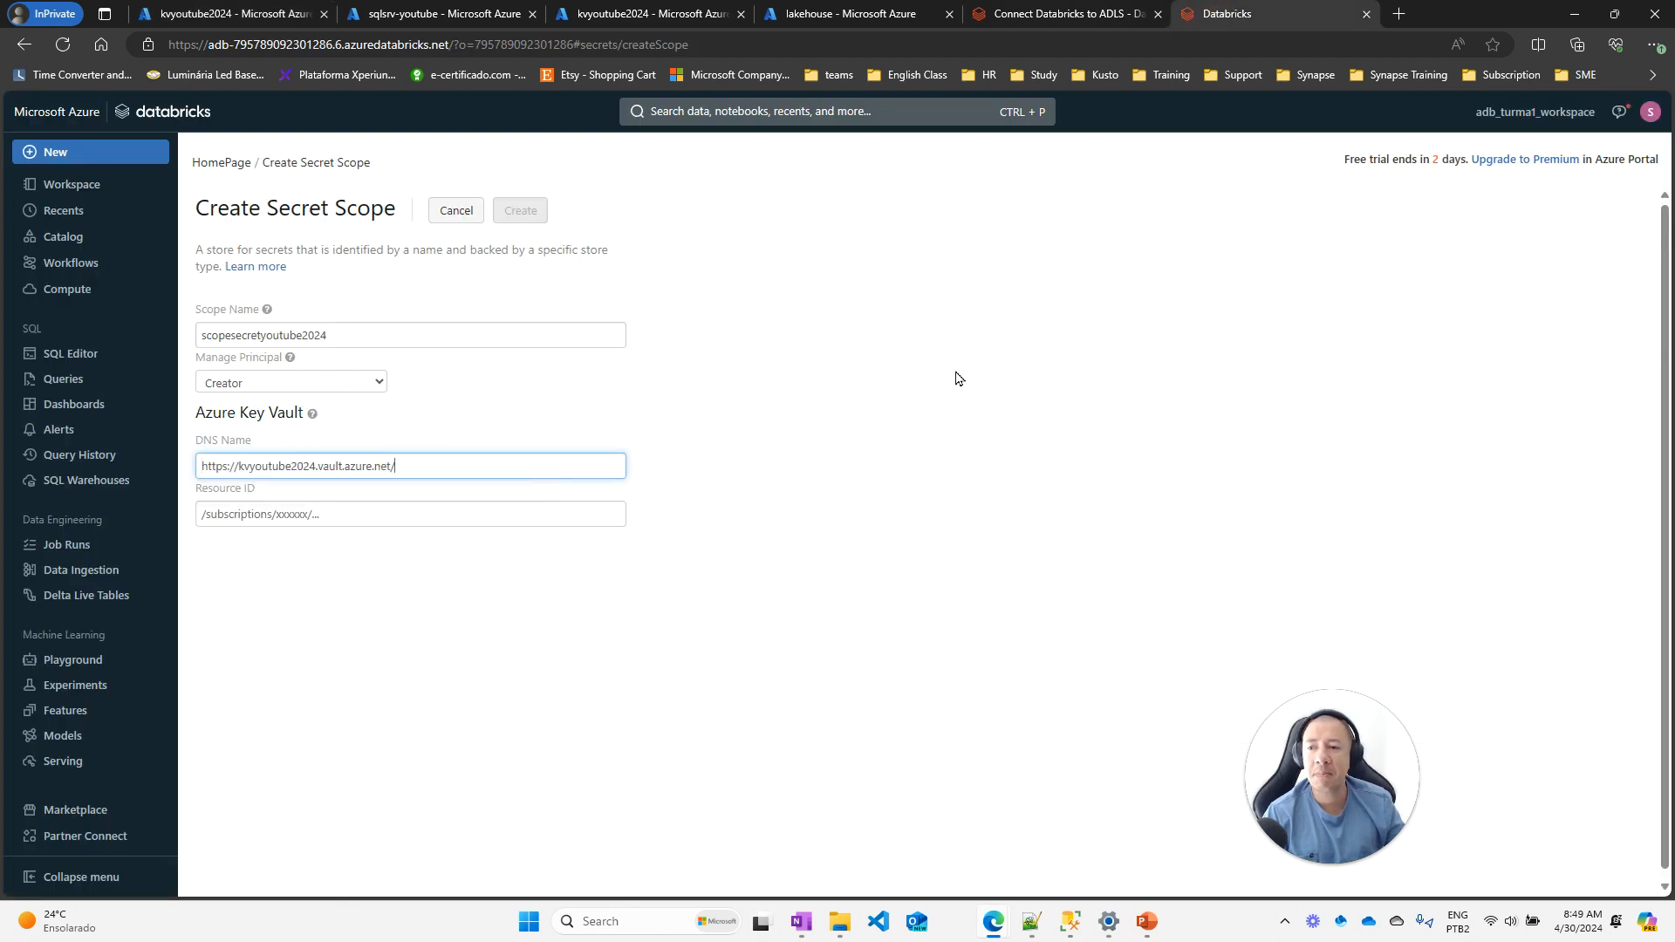
Fill in the scope's Resource ID from the kvyoutube2024 key vault properties and create the secret scope
{"action": "left_click", "coordinate": [304, 513]}
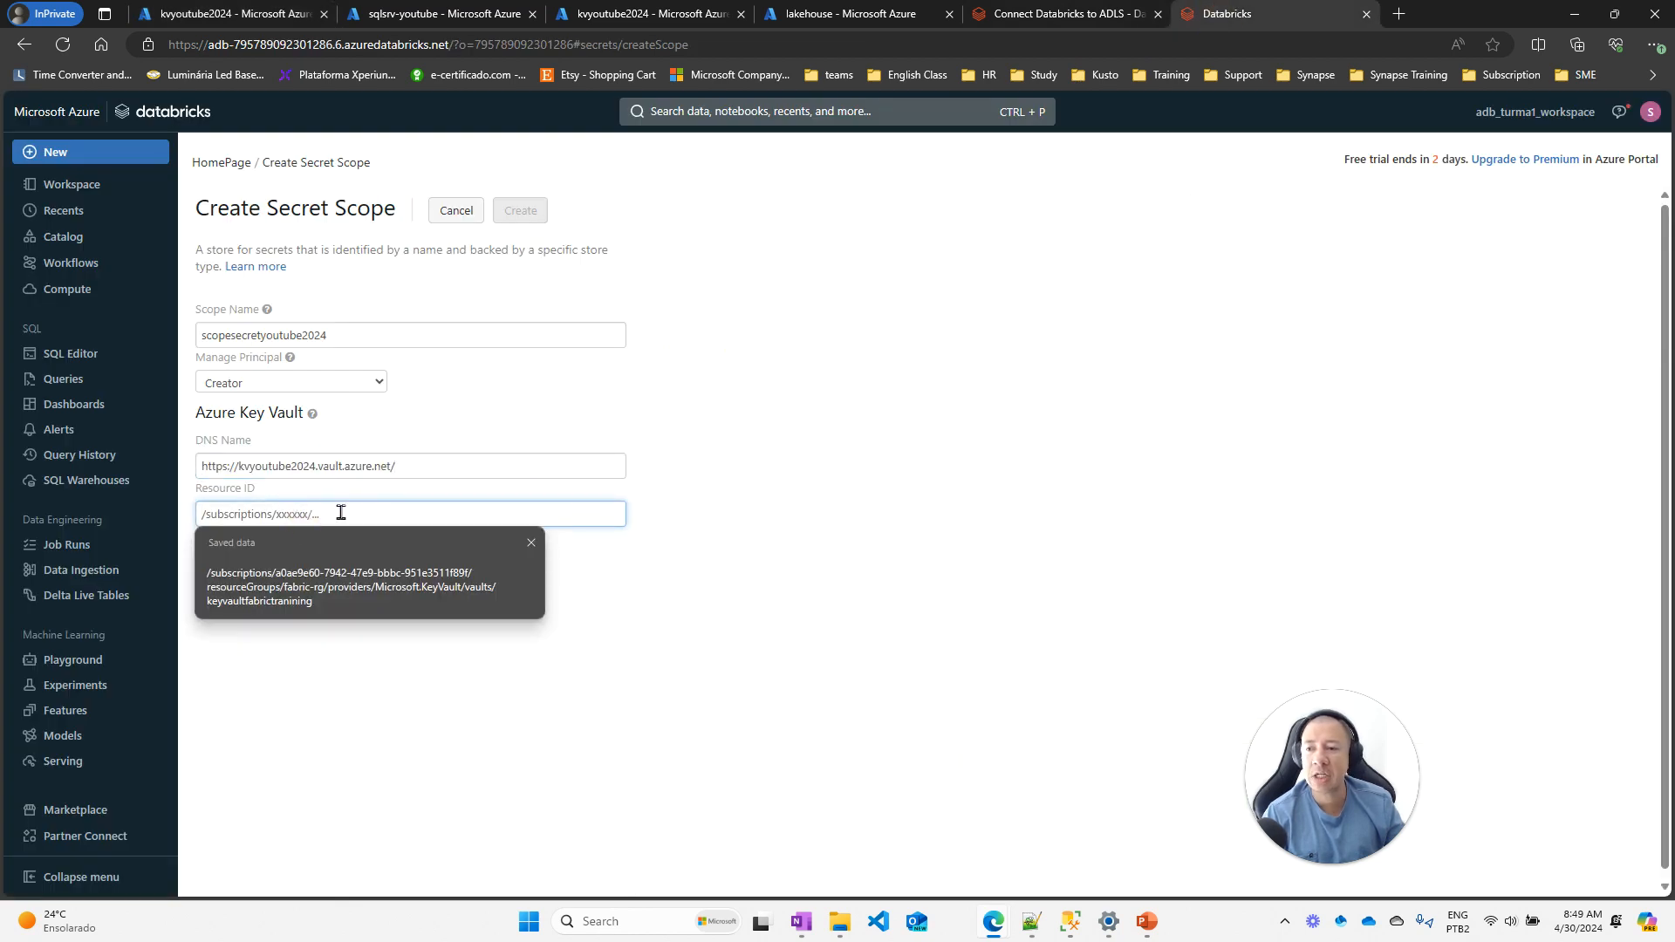
{"action": "left_click", "coordinate": [425, 13]}
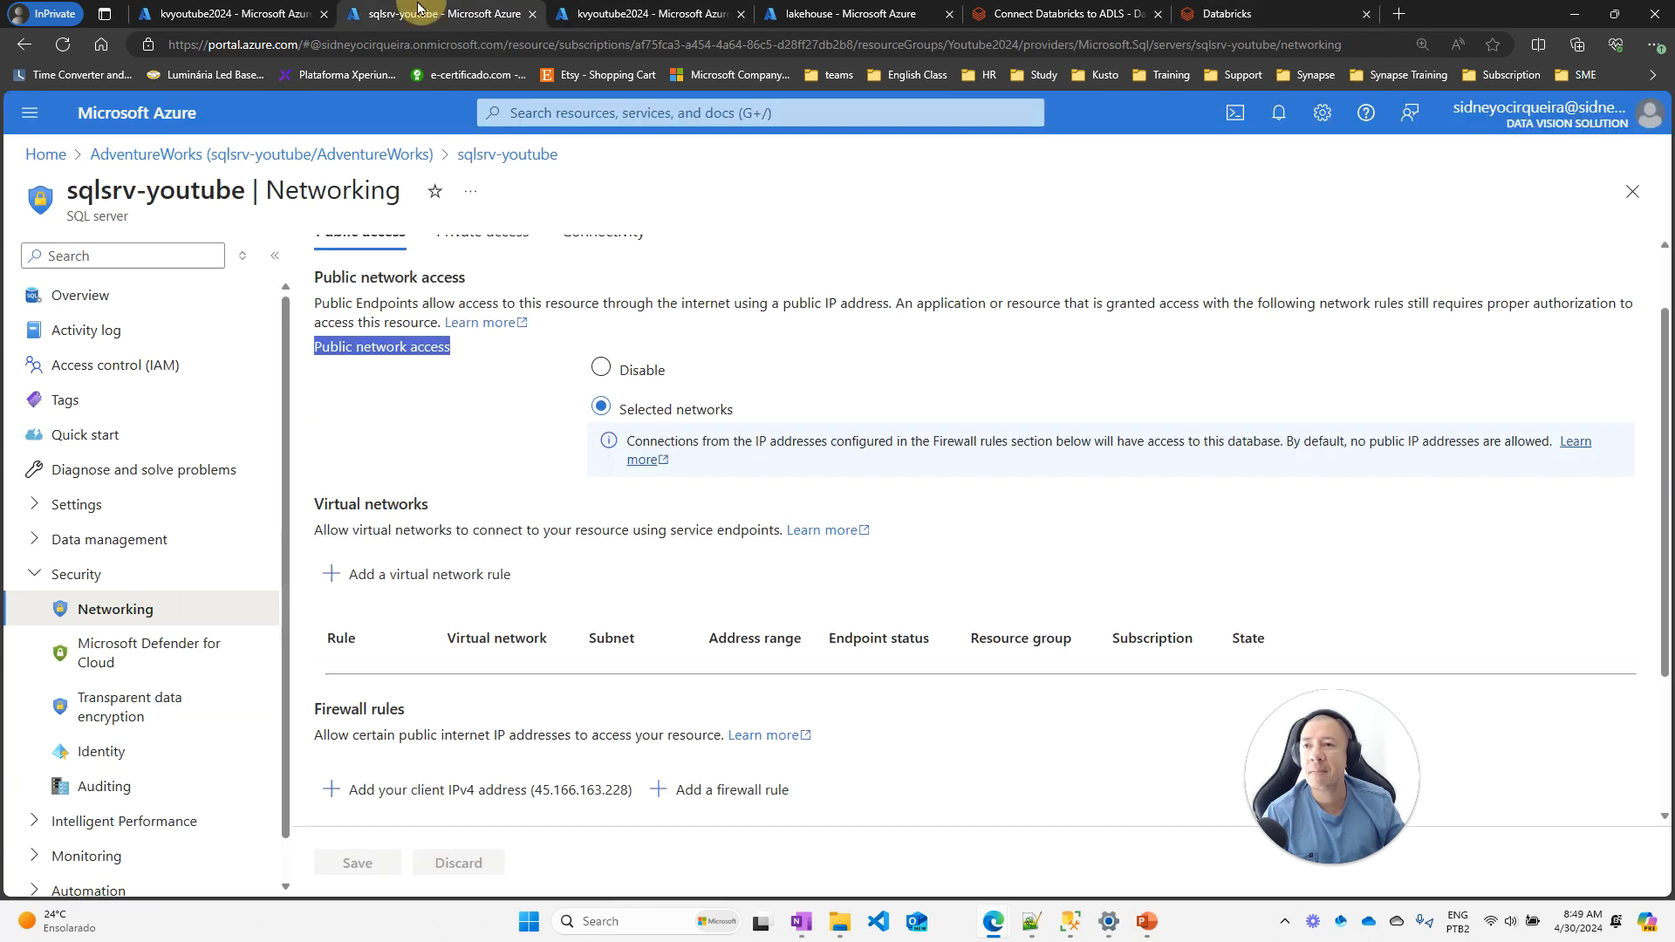
{"action": "left_click", "coordinate": [231, 13]}
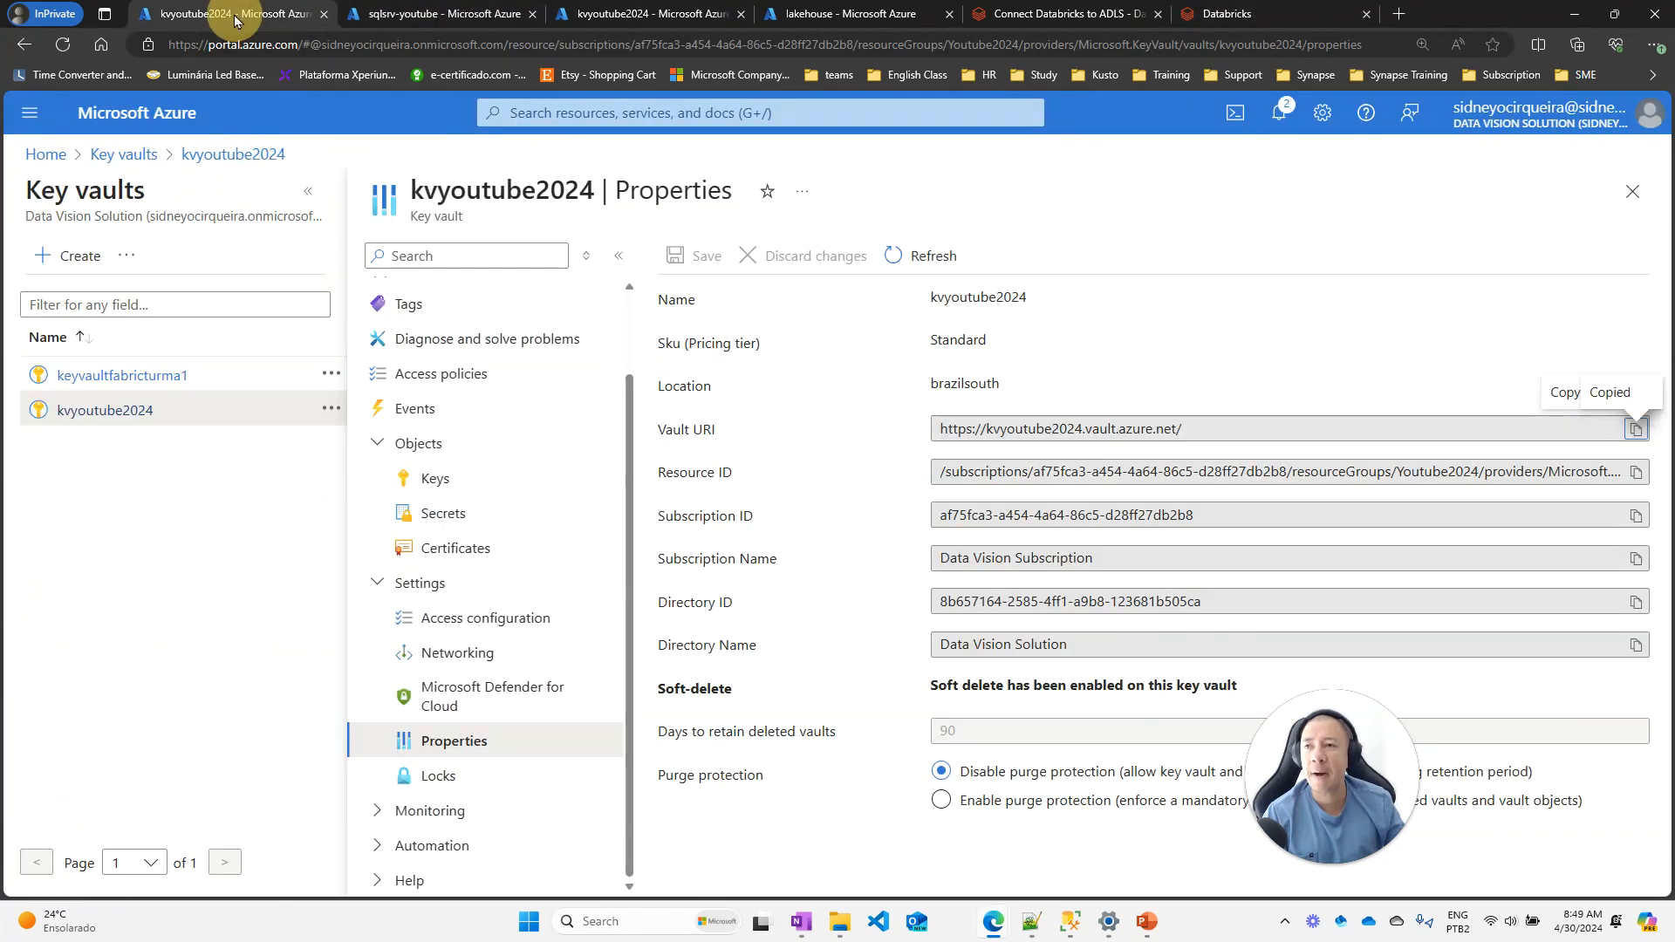
{"action": "left_click", "coordinate": [1636, 471]}
{"action": "left_click", "coordinate": [1190, 10]}
{"action": "left_click", "coordinate": [408, 515]}
{"action": "key", "text": "ctrl+v"}
{"action": "left_click", "coordinate": [520, 210]}
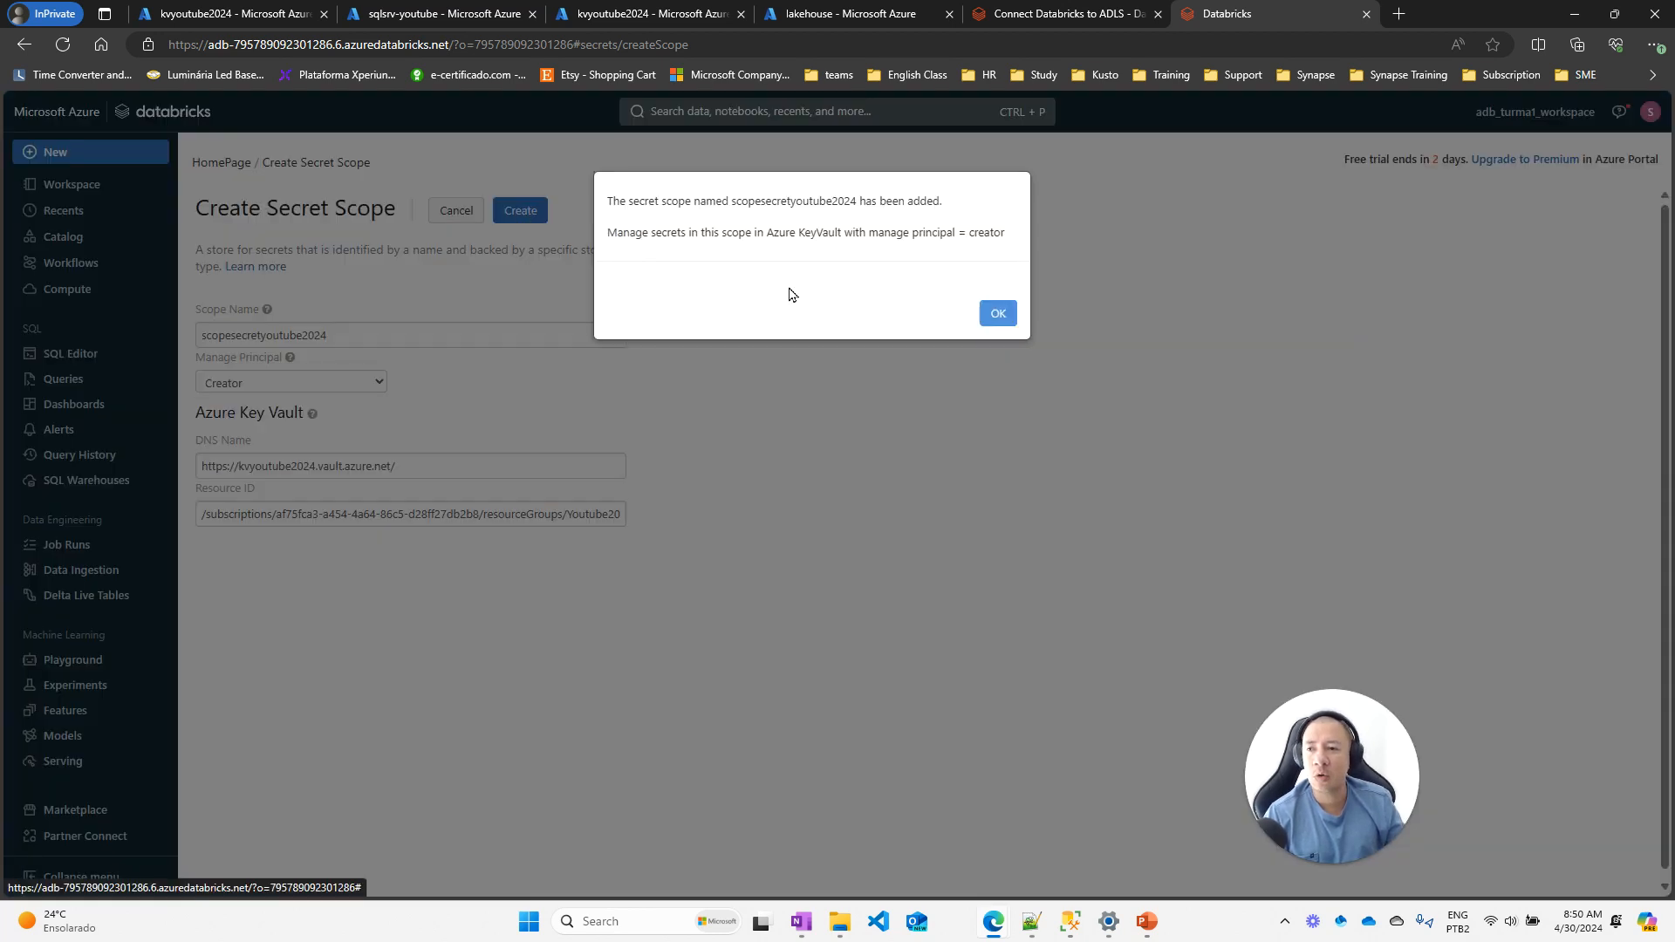
{"action": "left_click", "coordinate": [997, 313]}
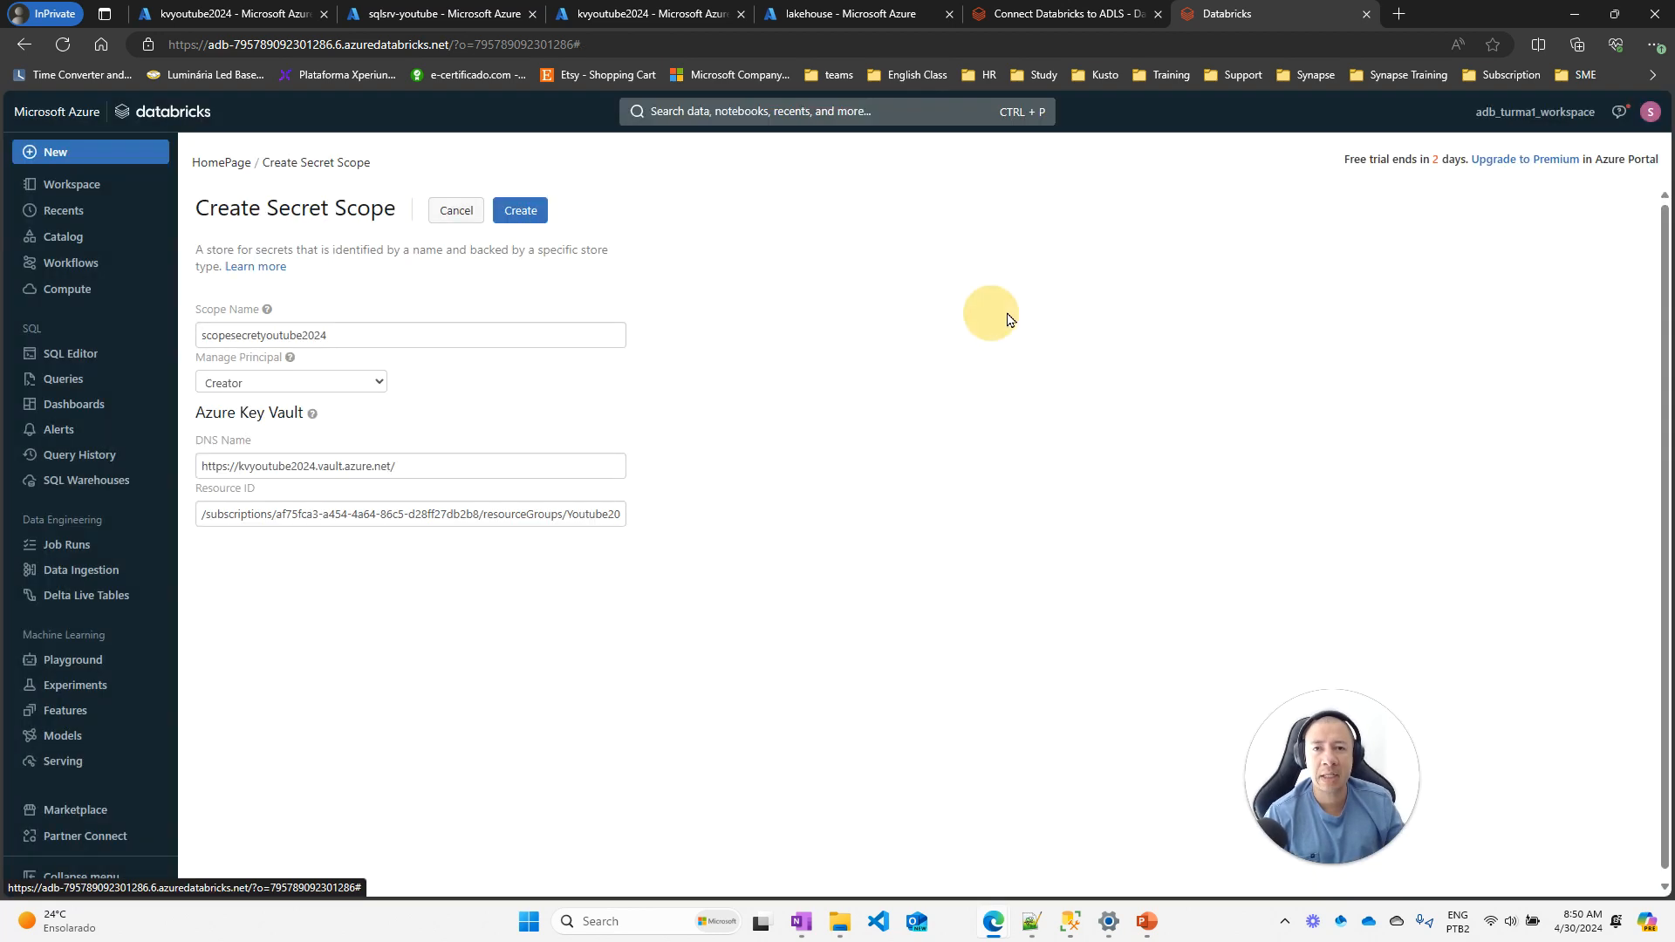
Close the secret scope page and run the dbutils.secrets.listScopes() cell in the Connect Databricks to ADLS notebook
{"action": "left_click", "coordinate": [1366, 17]}
{"action": "left_click", "coordinate": [923, 305]}
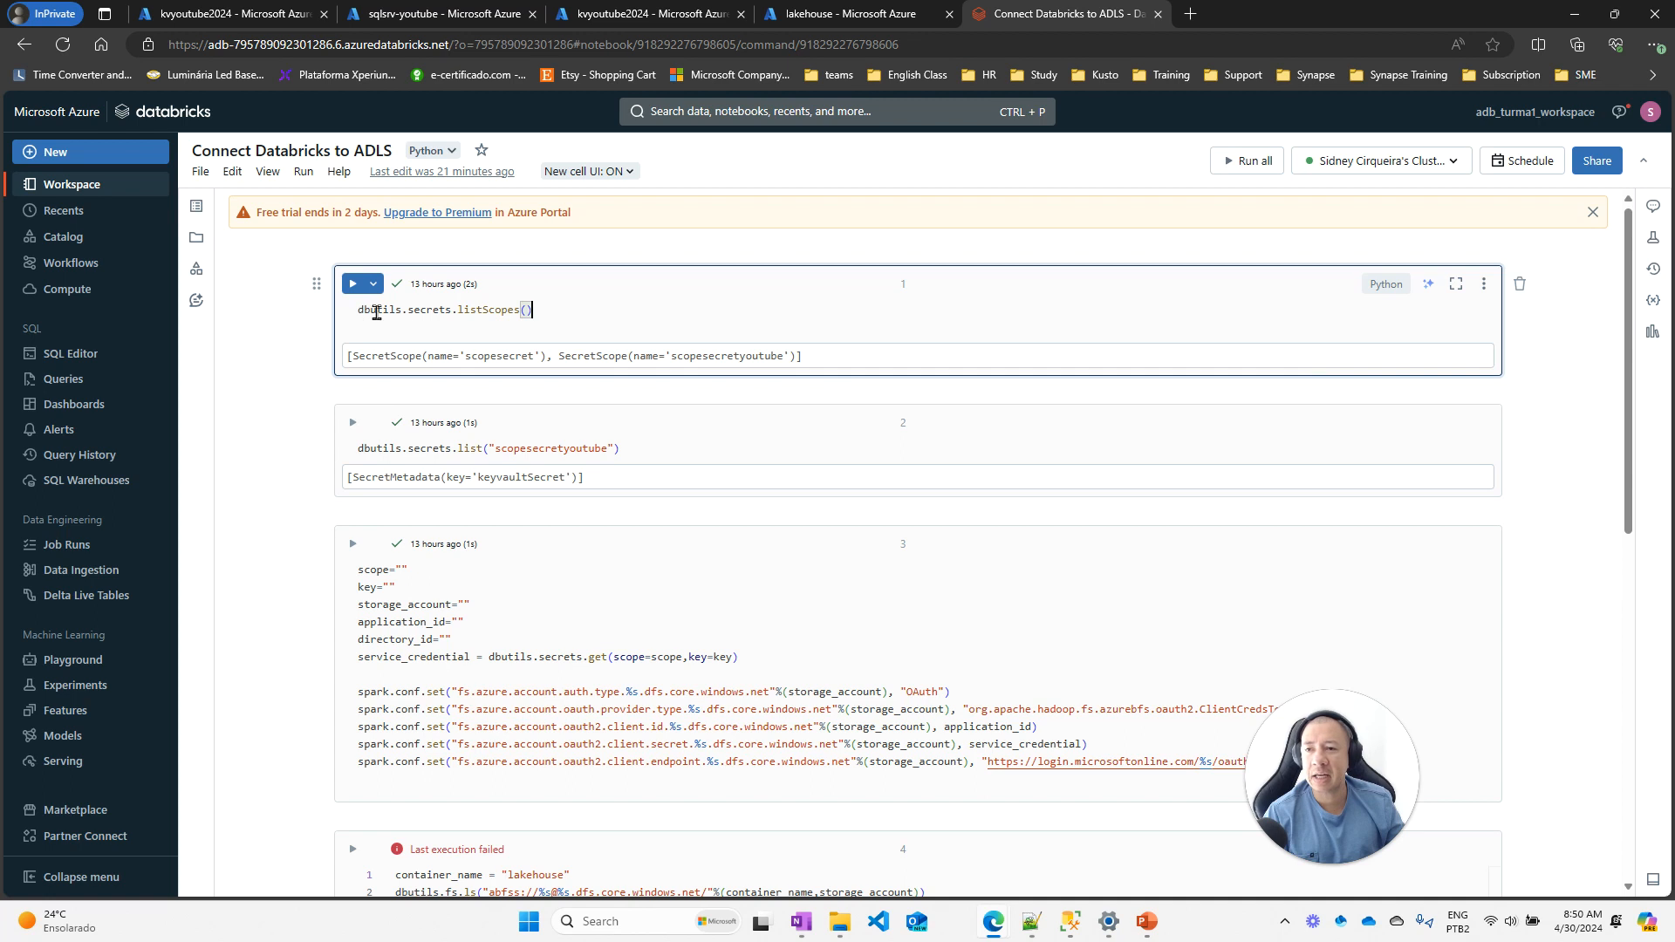
{"action": "left_click", "coordinate": [353, 285]}
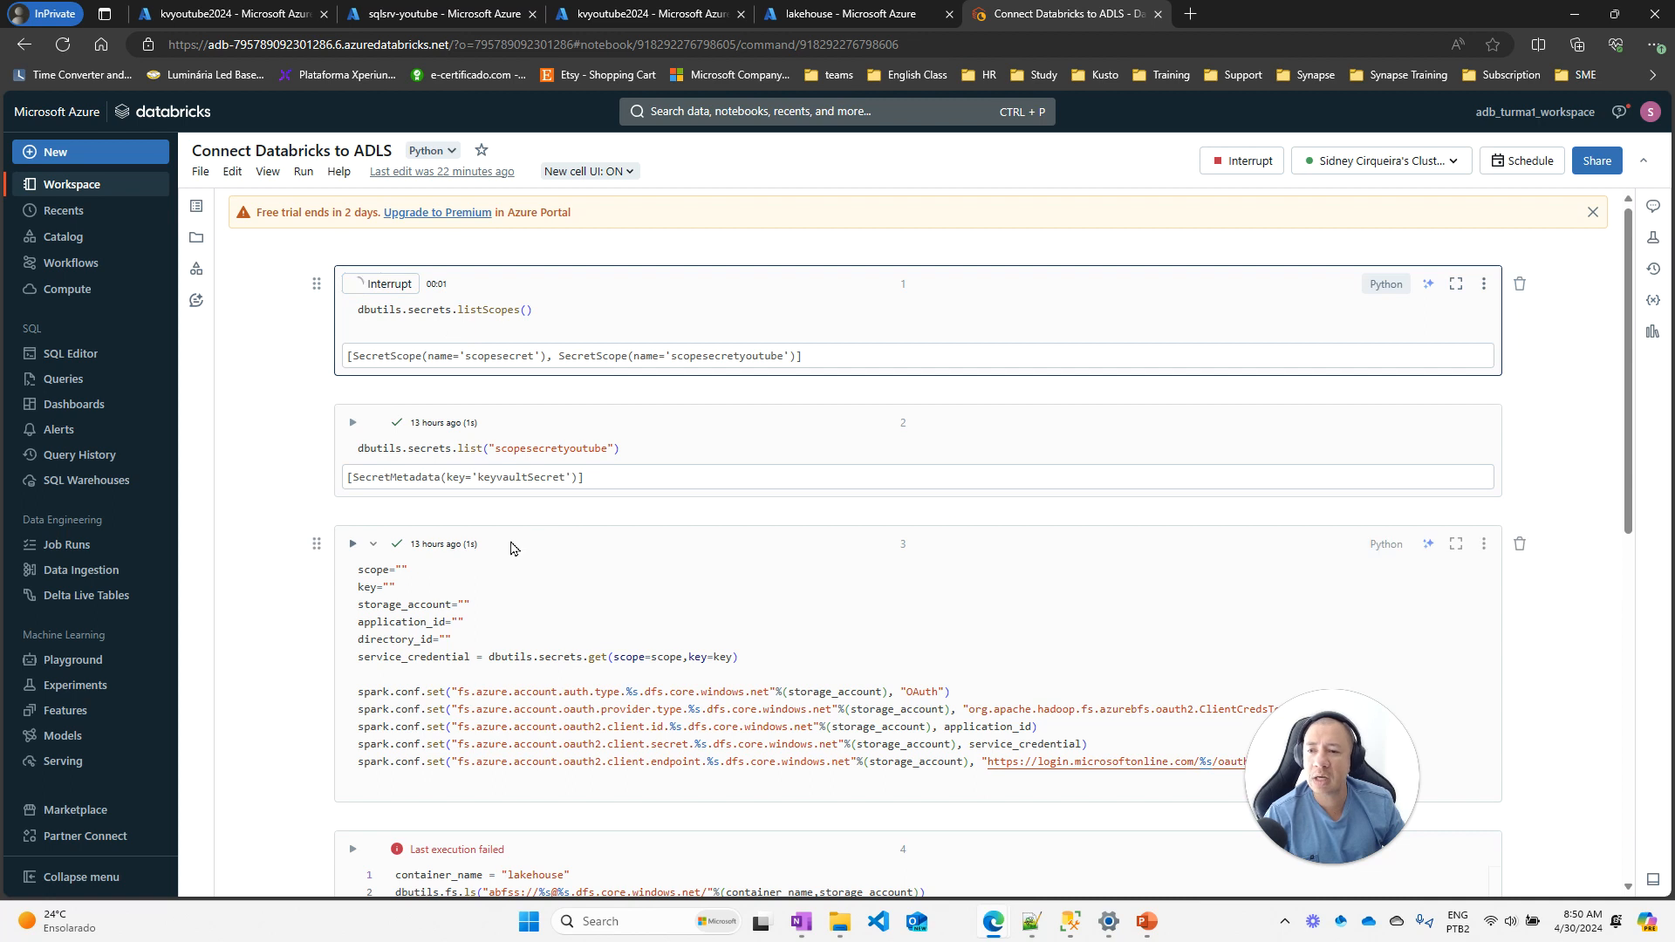
{"action": "scroll", "coordinate": [512, 550], "scroll_direction": "down", "scroll_amount": 1}
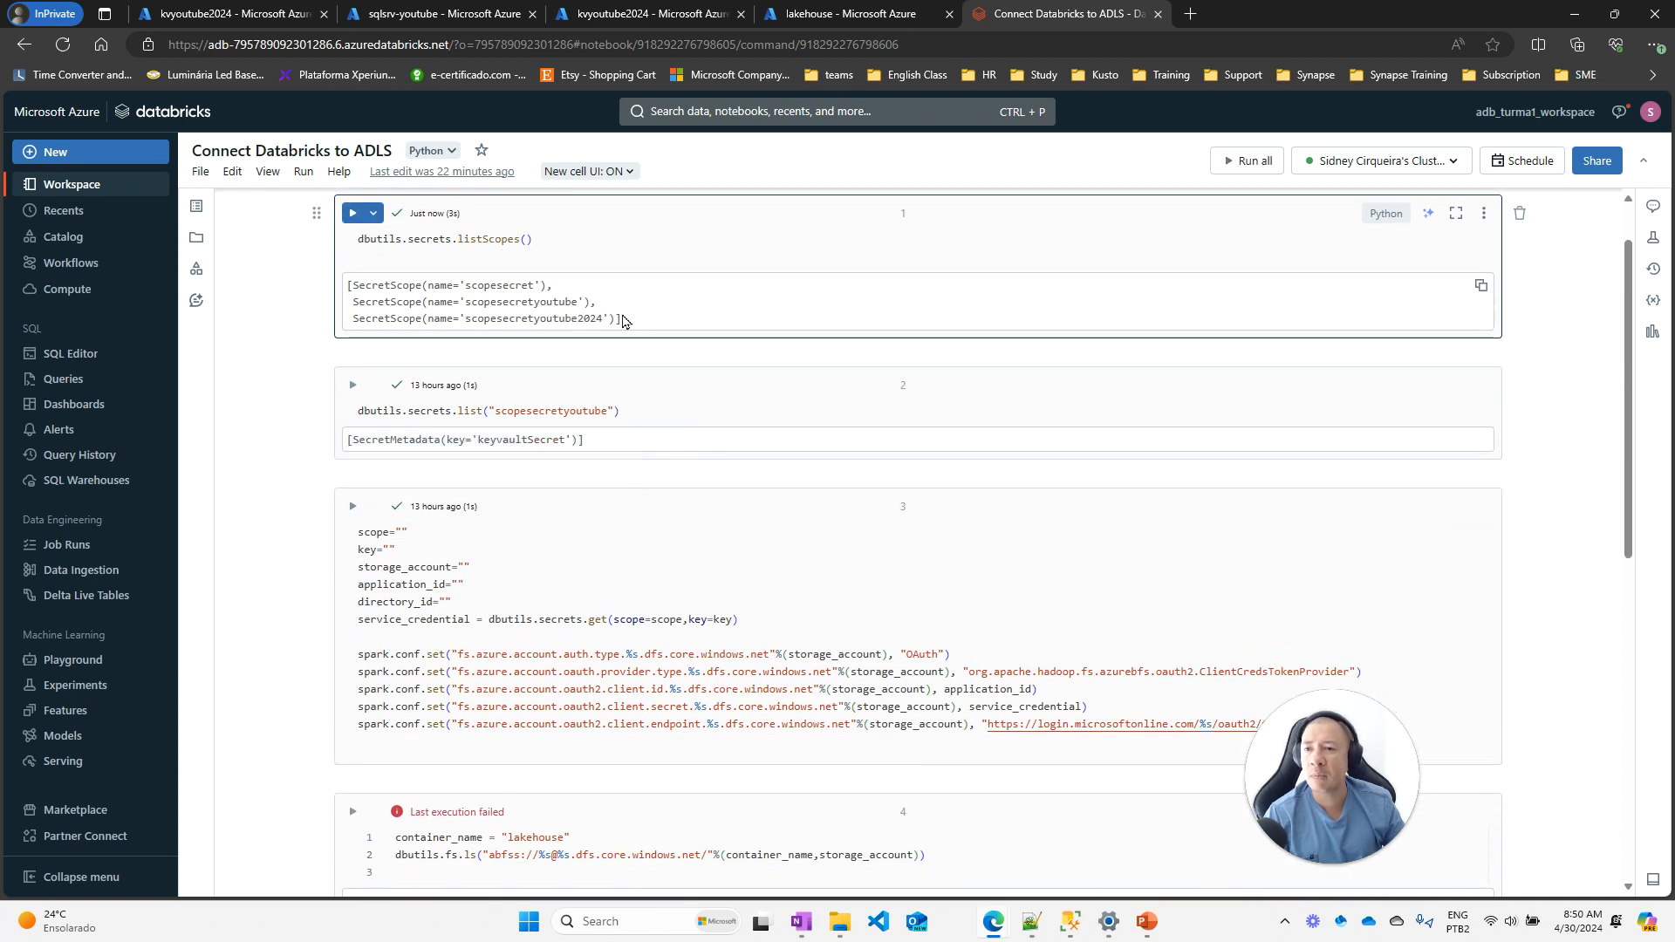
{"action": "left_click_drag", "start_coordinate": [353, 285], "coordinate": [603, 318]}
{"action": "left_click", "coordinate": [550, 337]}
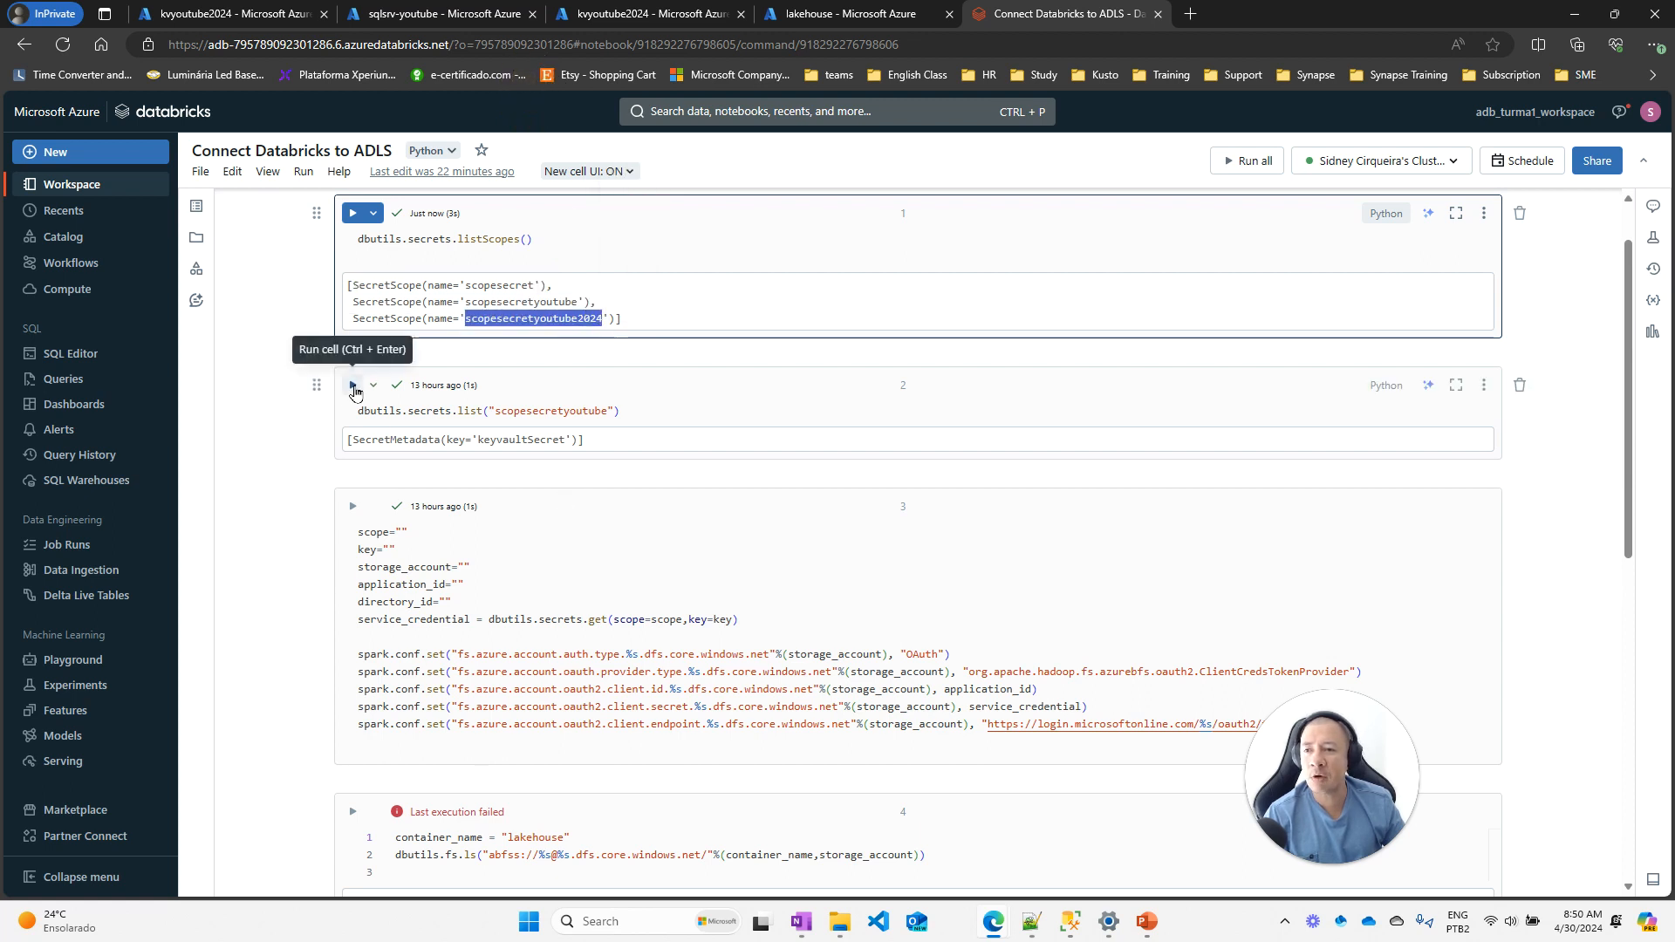
Change the scope in the dbutils.secrets.list cell to scopesecretyoutube2024 and run the cell
{"action": "left_click", "coordinate": [349, 385]}
{"action": "left_click", "coordinate": [550, 334]}
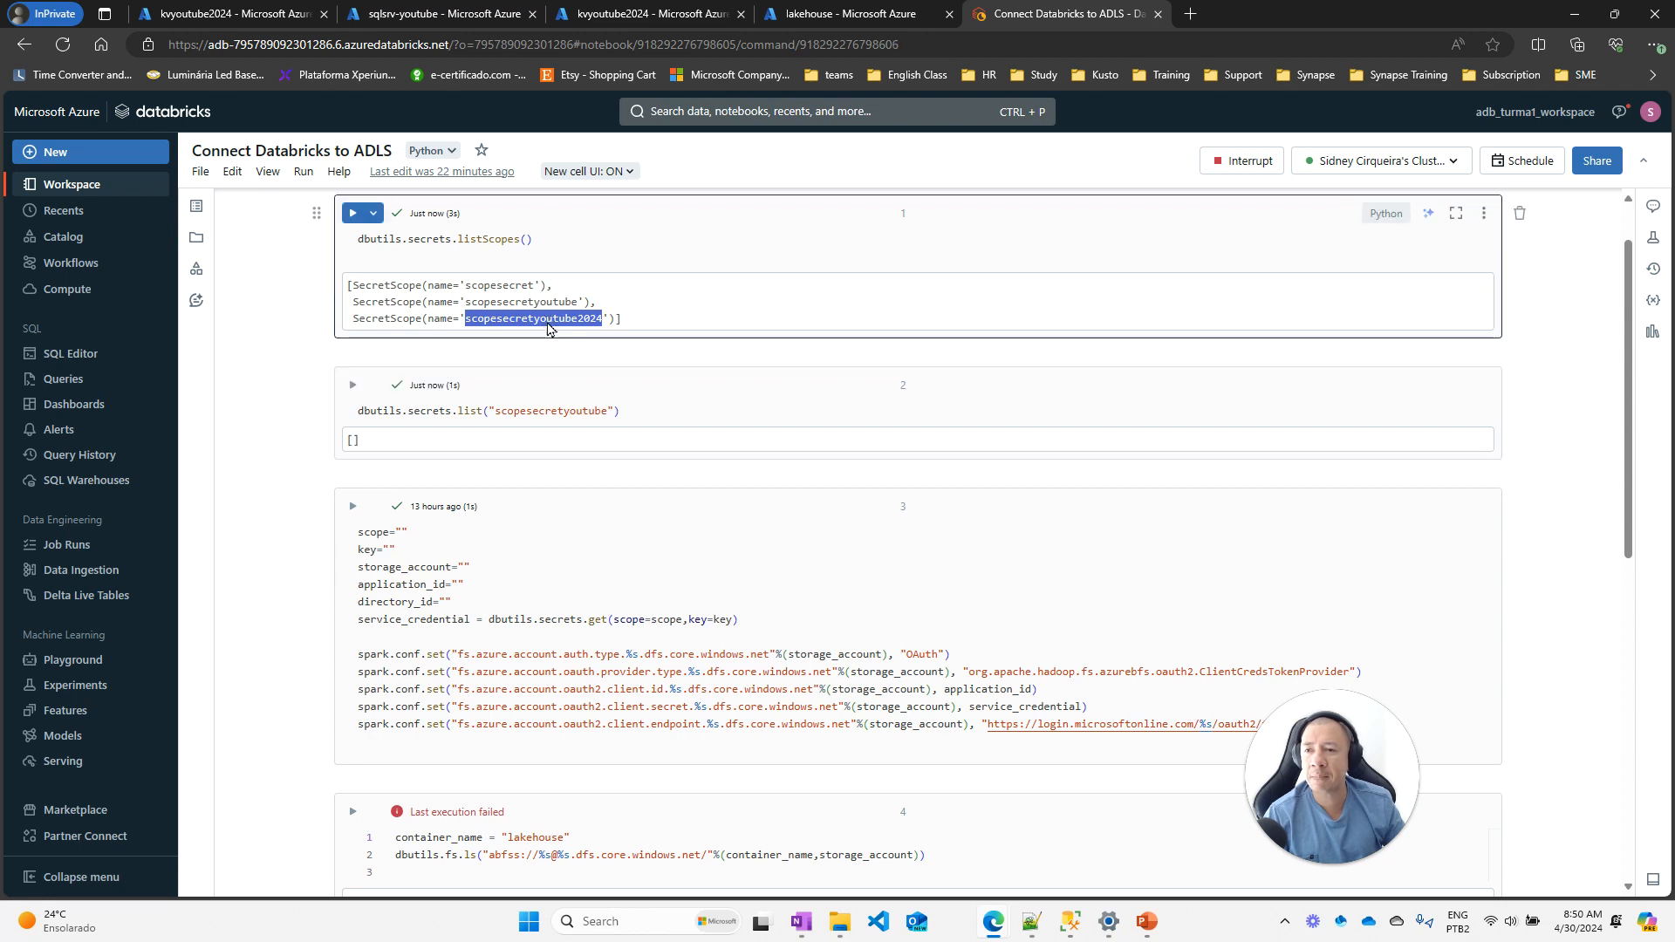
{"action": "key", "text": "ctrl+c"}
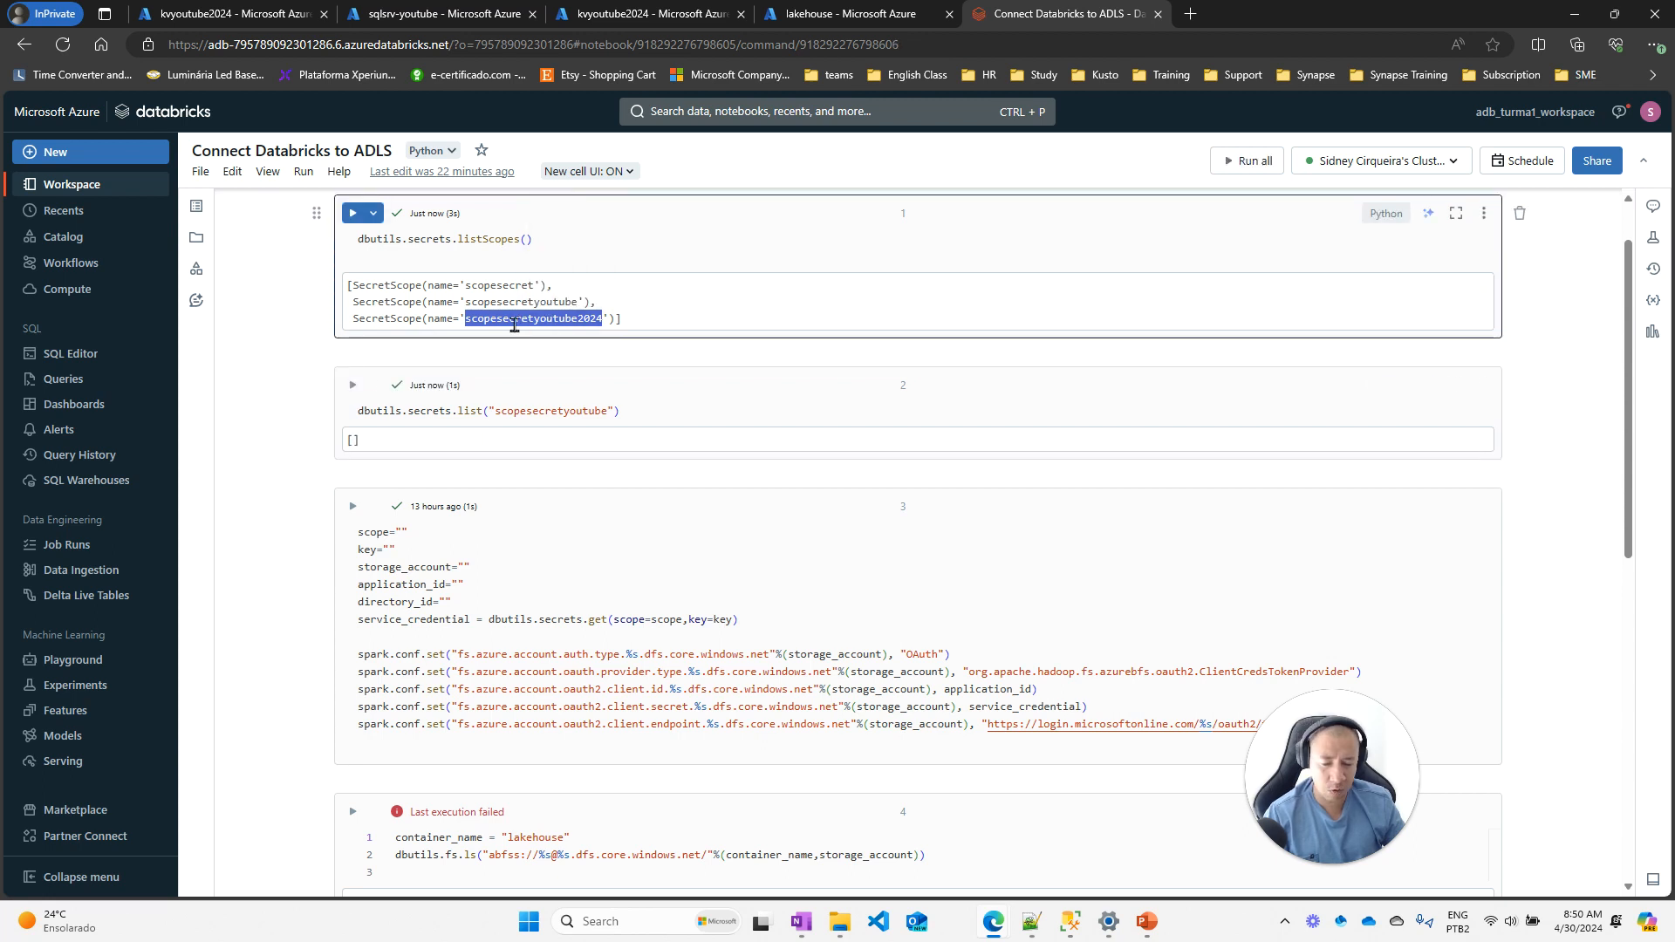
{"action": "double_click", "coordinate": [528, 410]}
{"action": "key", "text": "ctrl+v"}
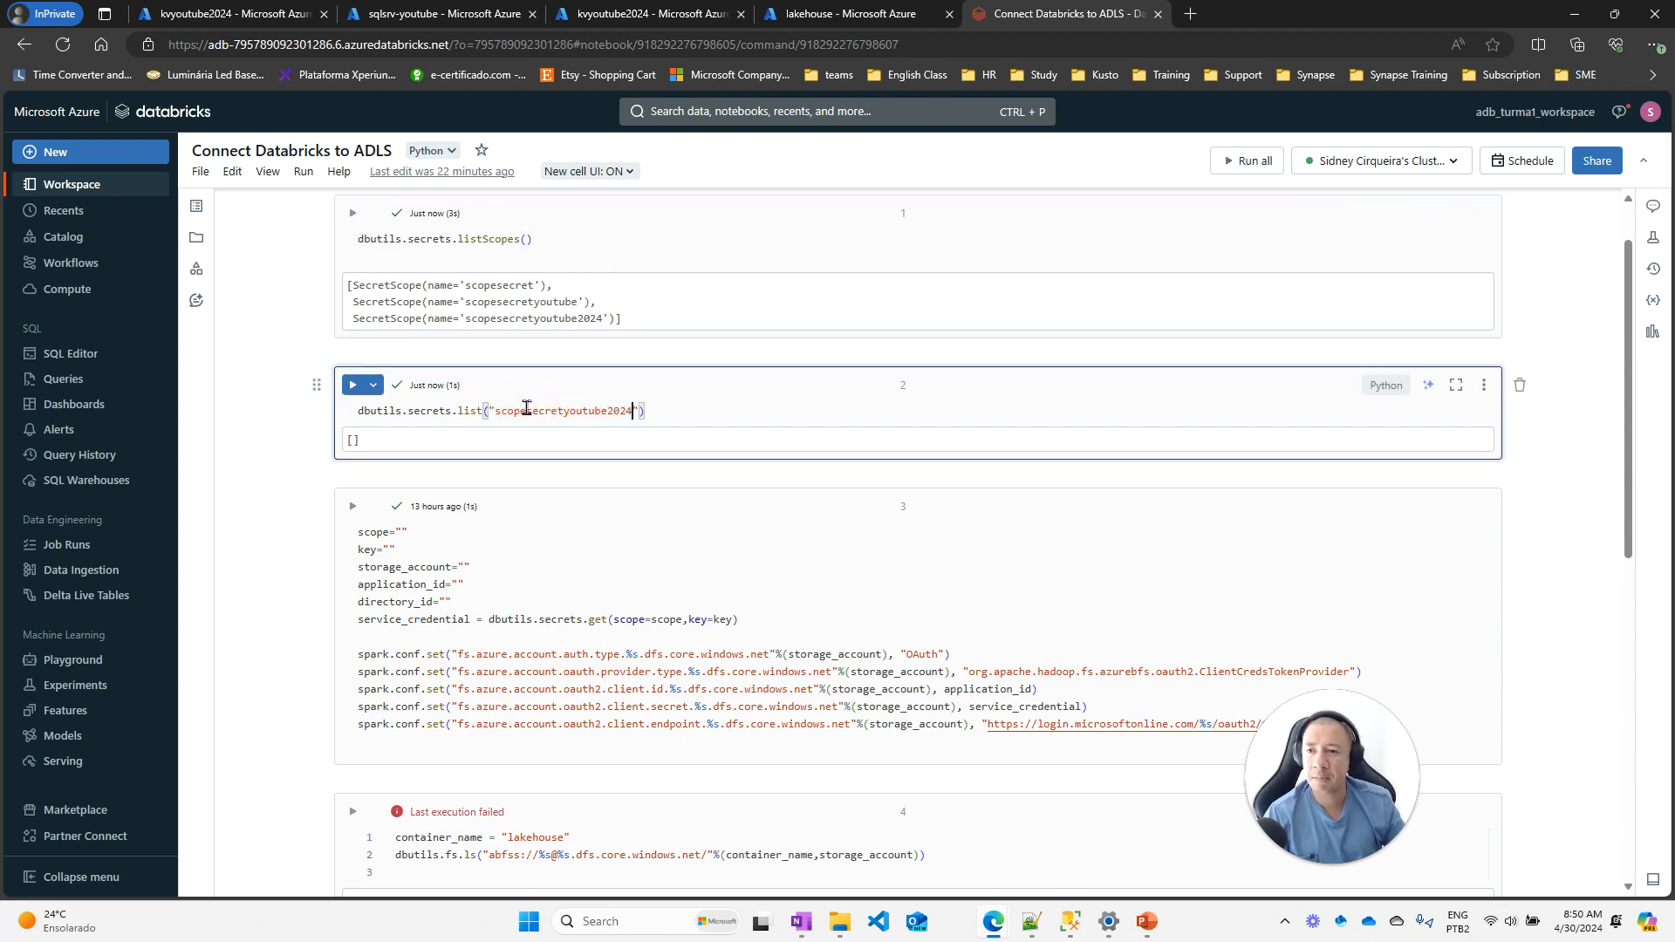
{"action": "left_click", "coordinate": [352, 386]}
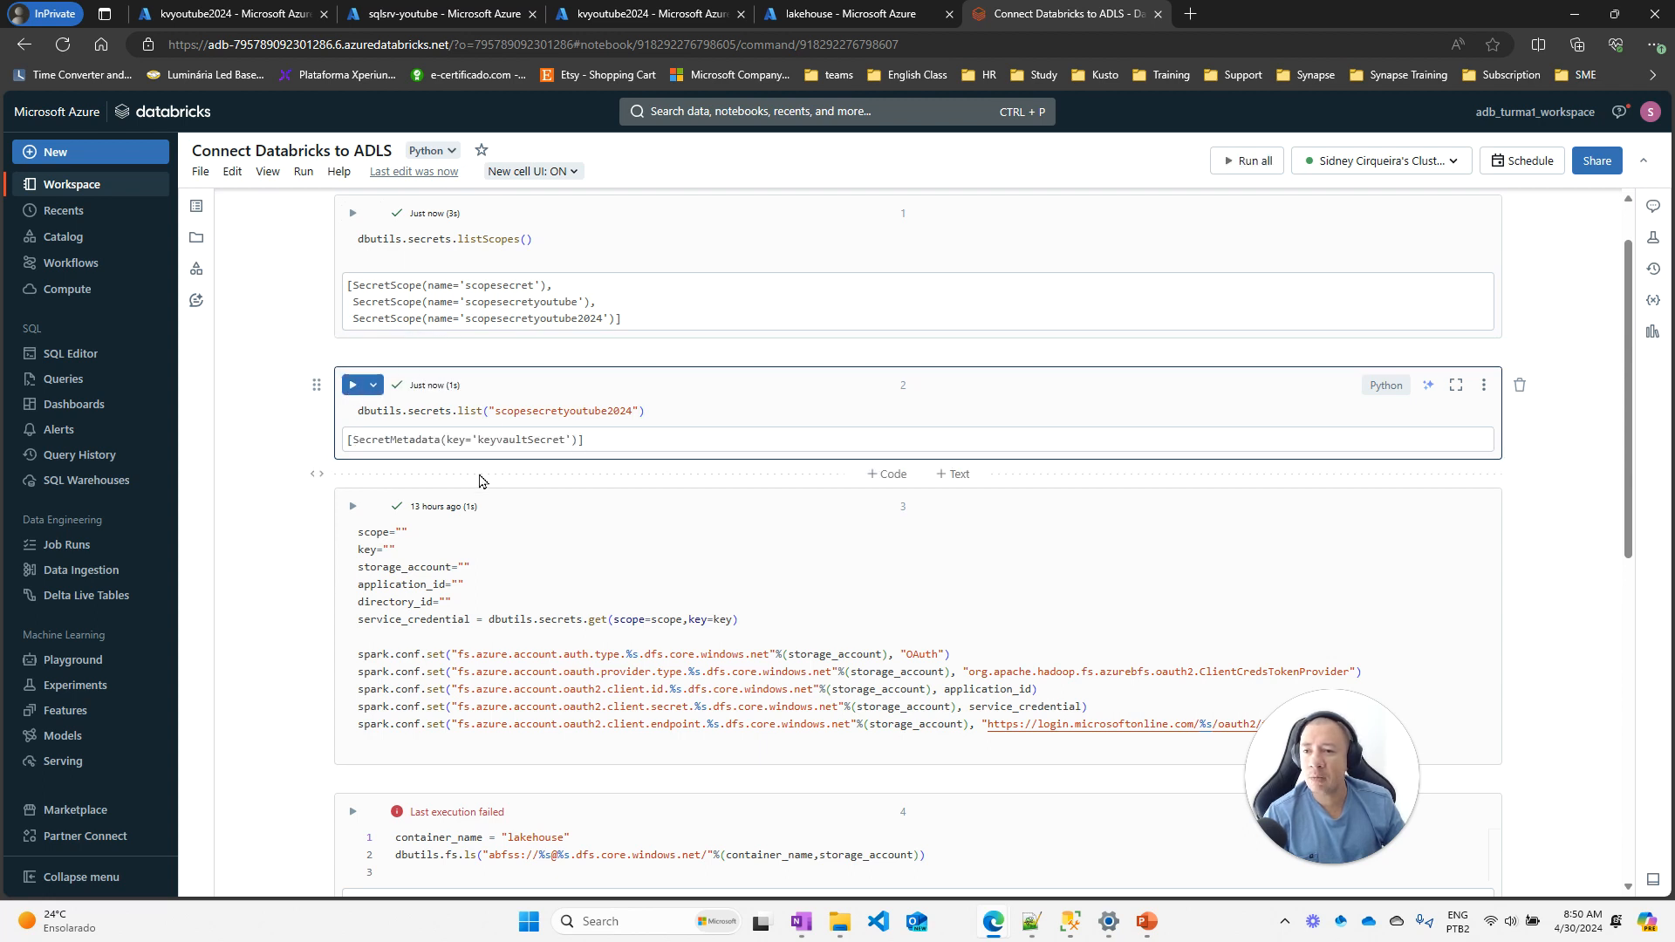
{"action": "left_click_drag", "start_coordinate": [479, 439], "coordinate": [562, 438]}
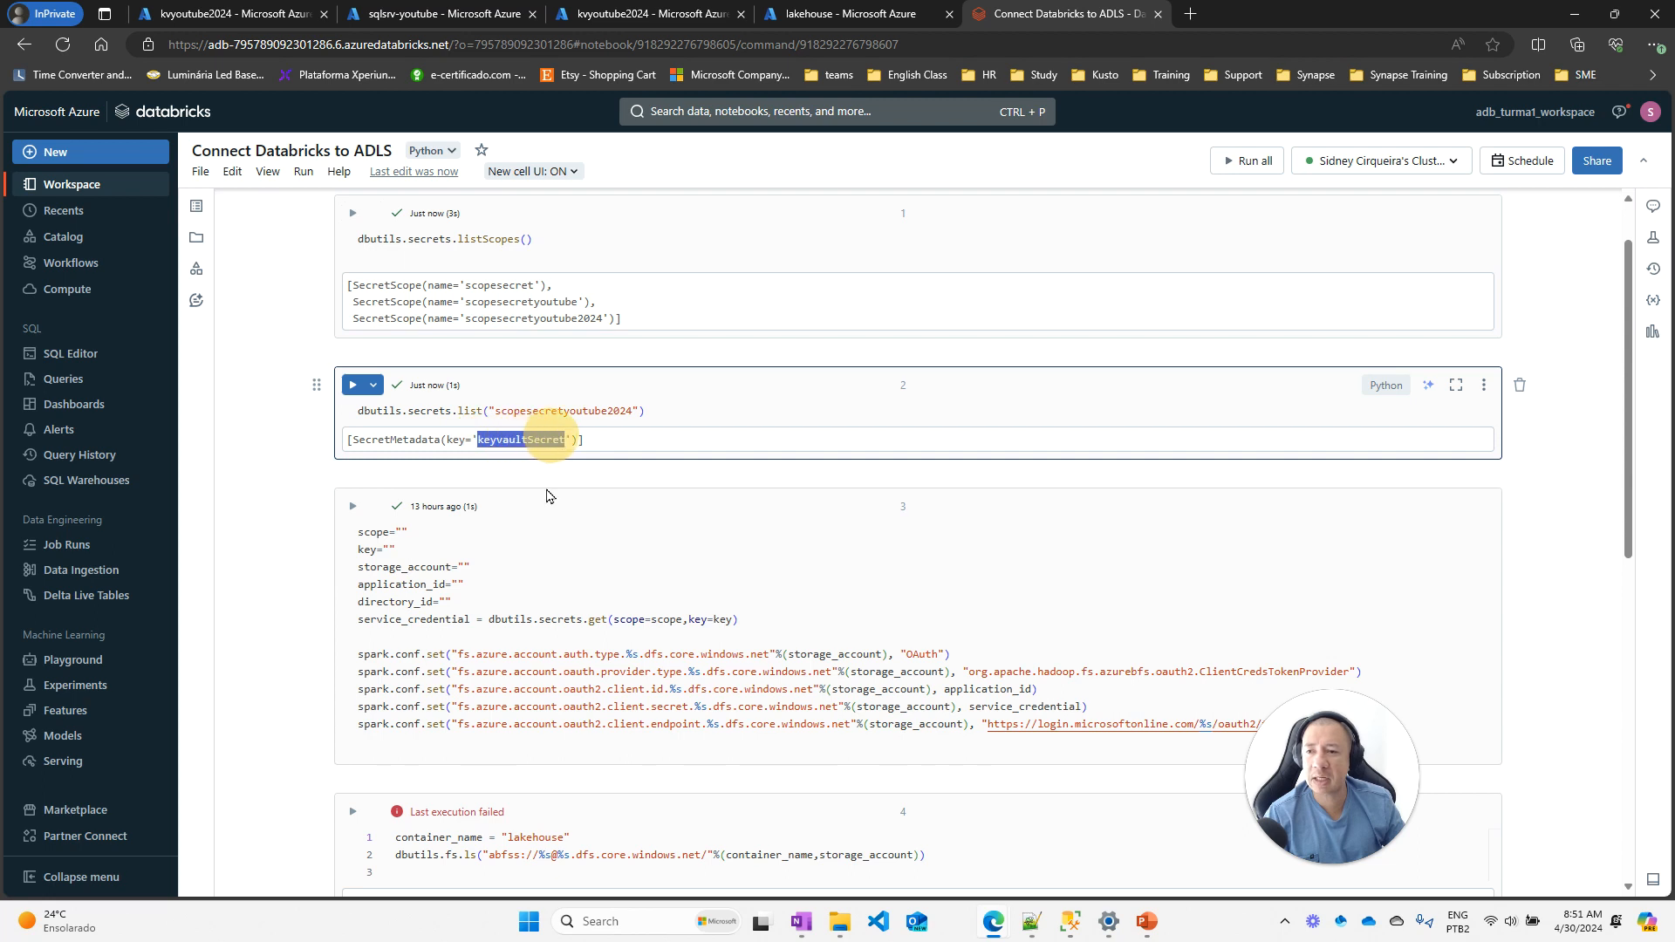
Set the scope variable in the Spark configuration cell to "scopesecretyoutube2024"
{"action": "double_click", "coordinate": [539, 411]}
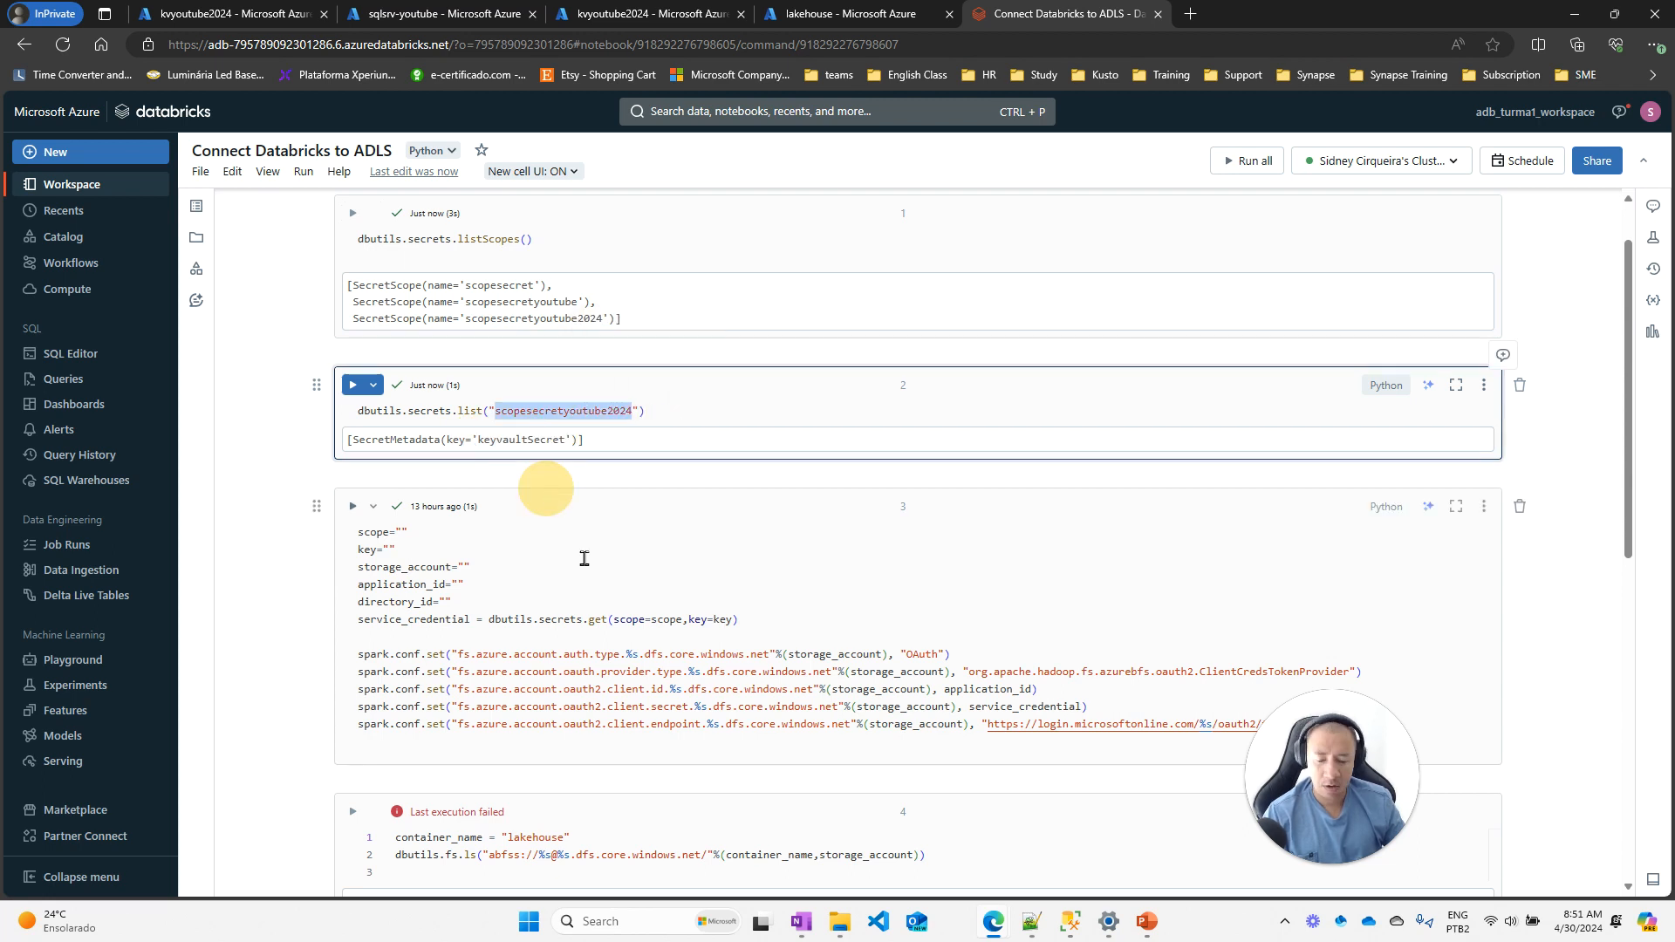
{"action": "left_click", "coordinate": [403, 532]}
{"action": "key", "text": "ctrl+v"}
Copy the key vault secret name from the Notepad++ notes and set the key variable in the Spark configuration cell to "keyvaultSecret"
{"action": "left_click", "coordinate": [390, 549]}
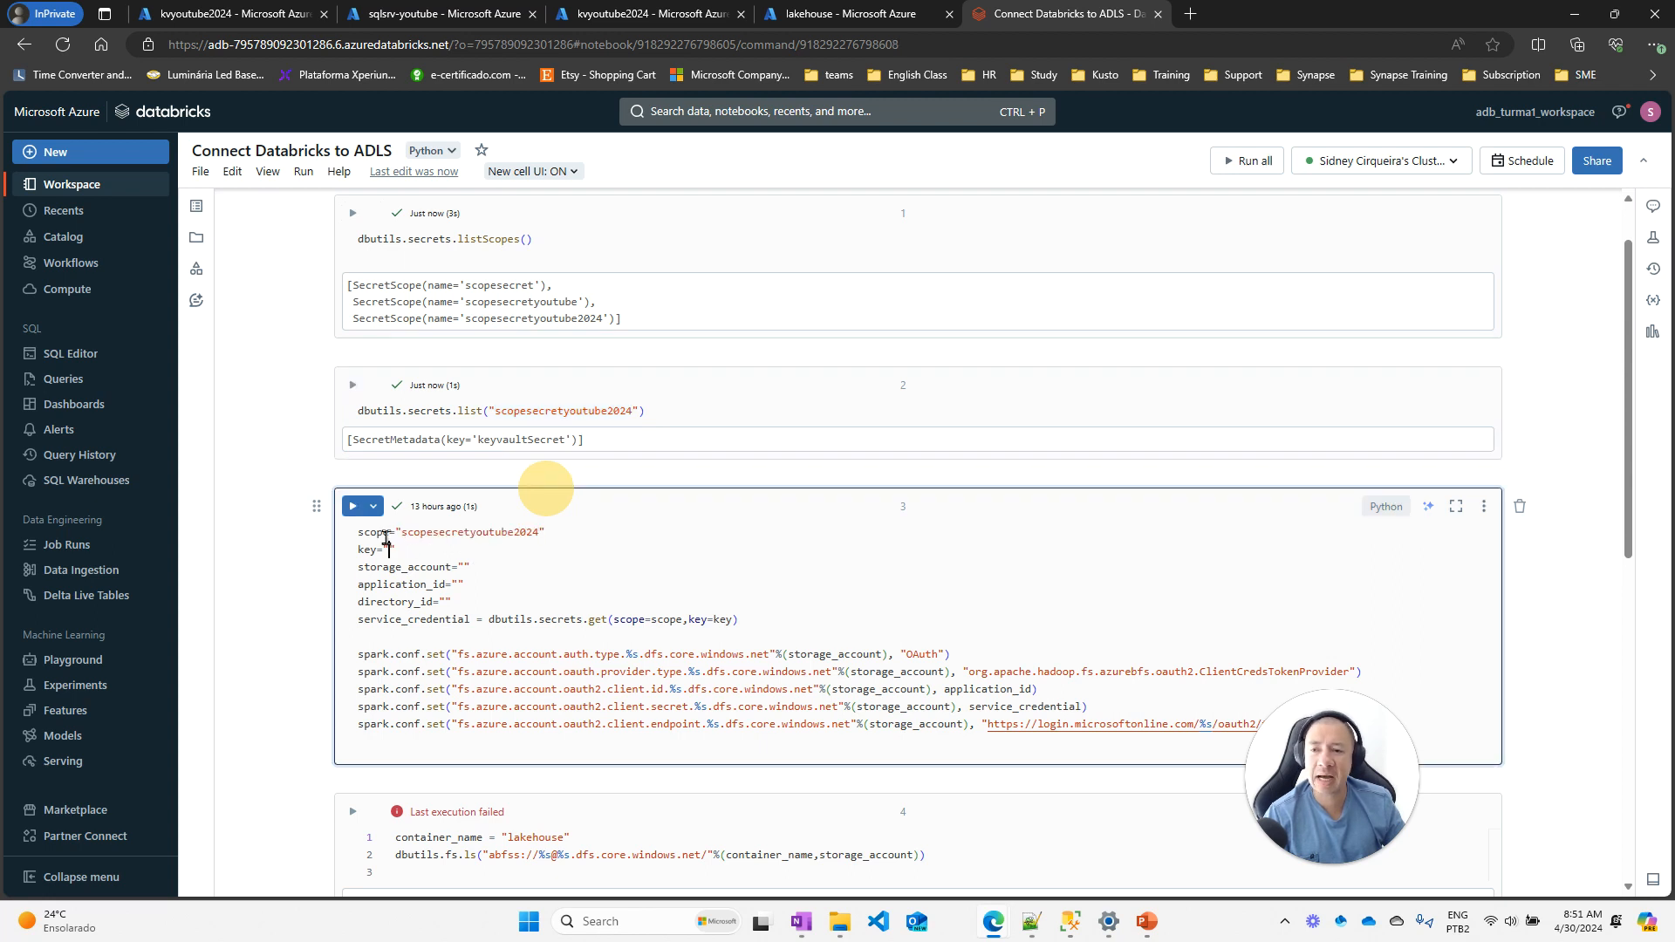
{"action": "left_click", "coordinate": [1031, 921]}
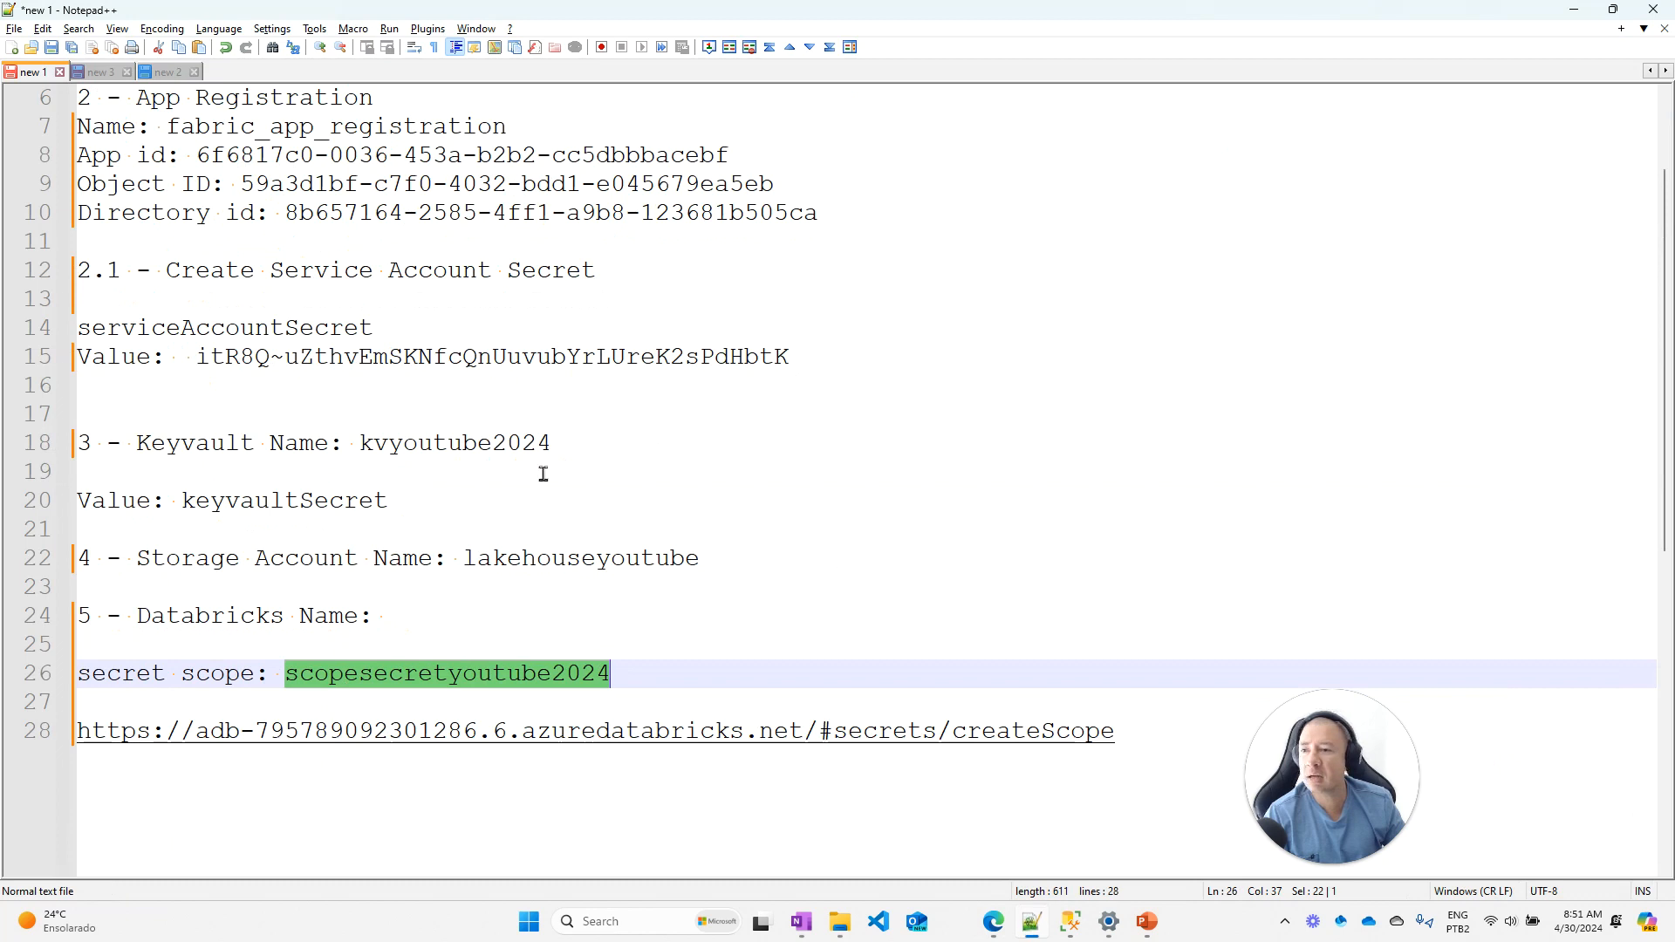
{"action": "double_click", "coordinate": [314, 500]}
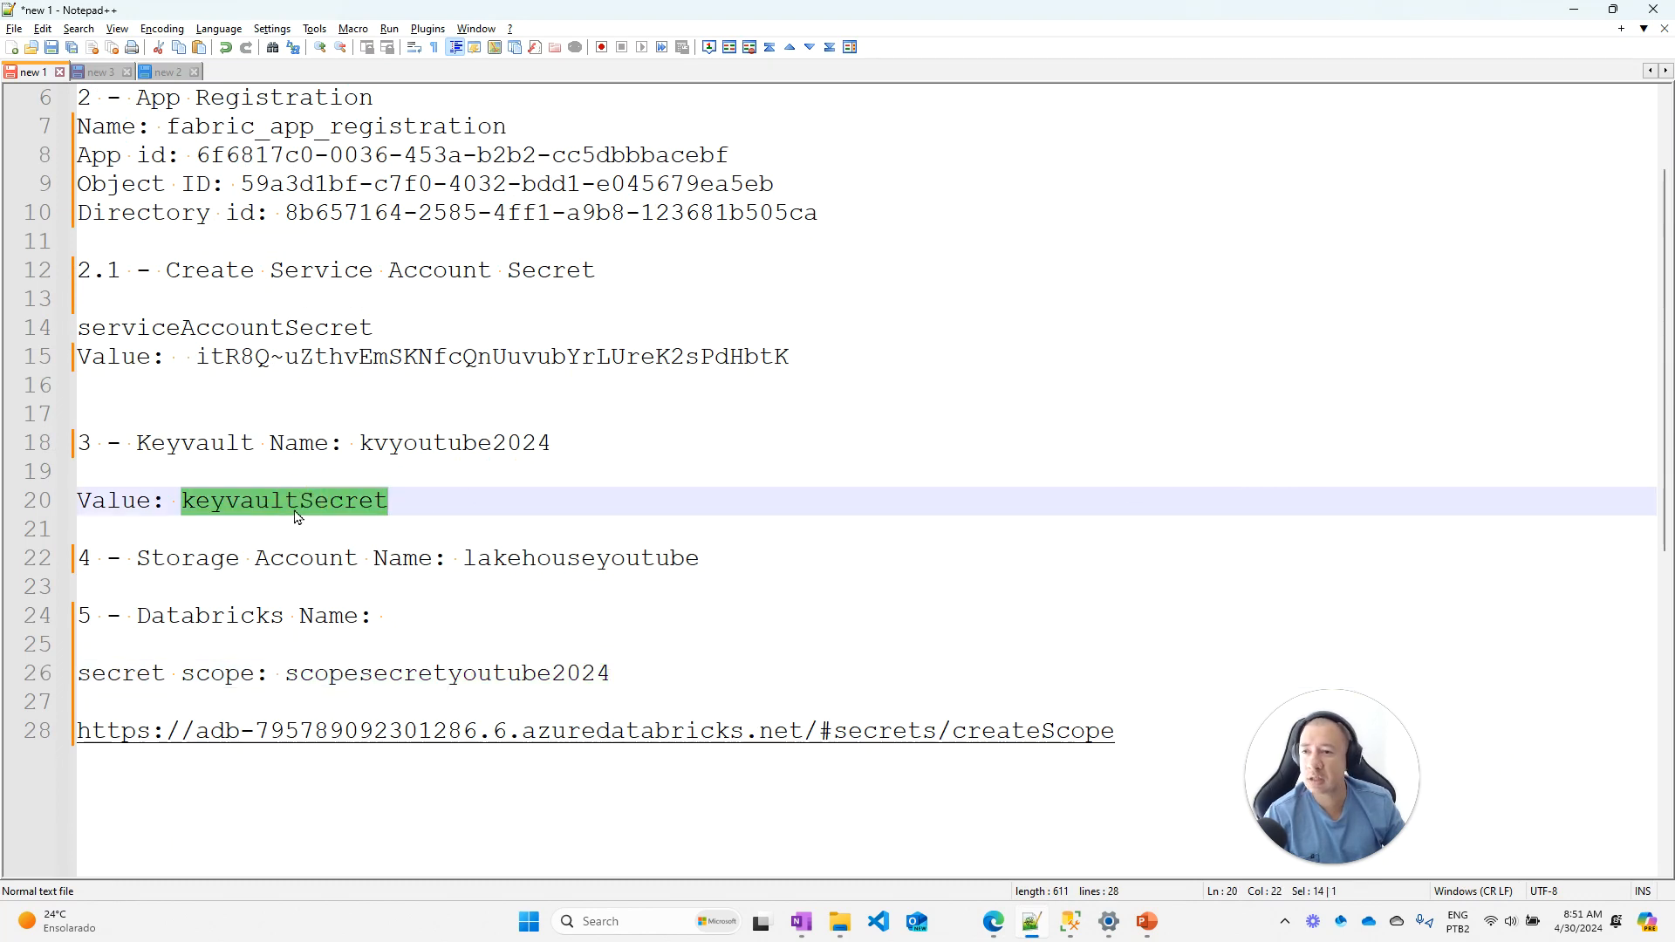
{"action": "left_click", "coordinate": [1573, 9]}
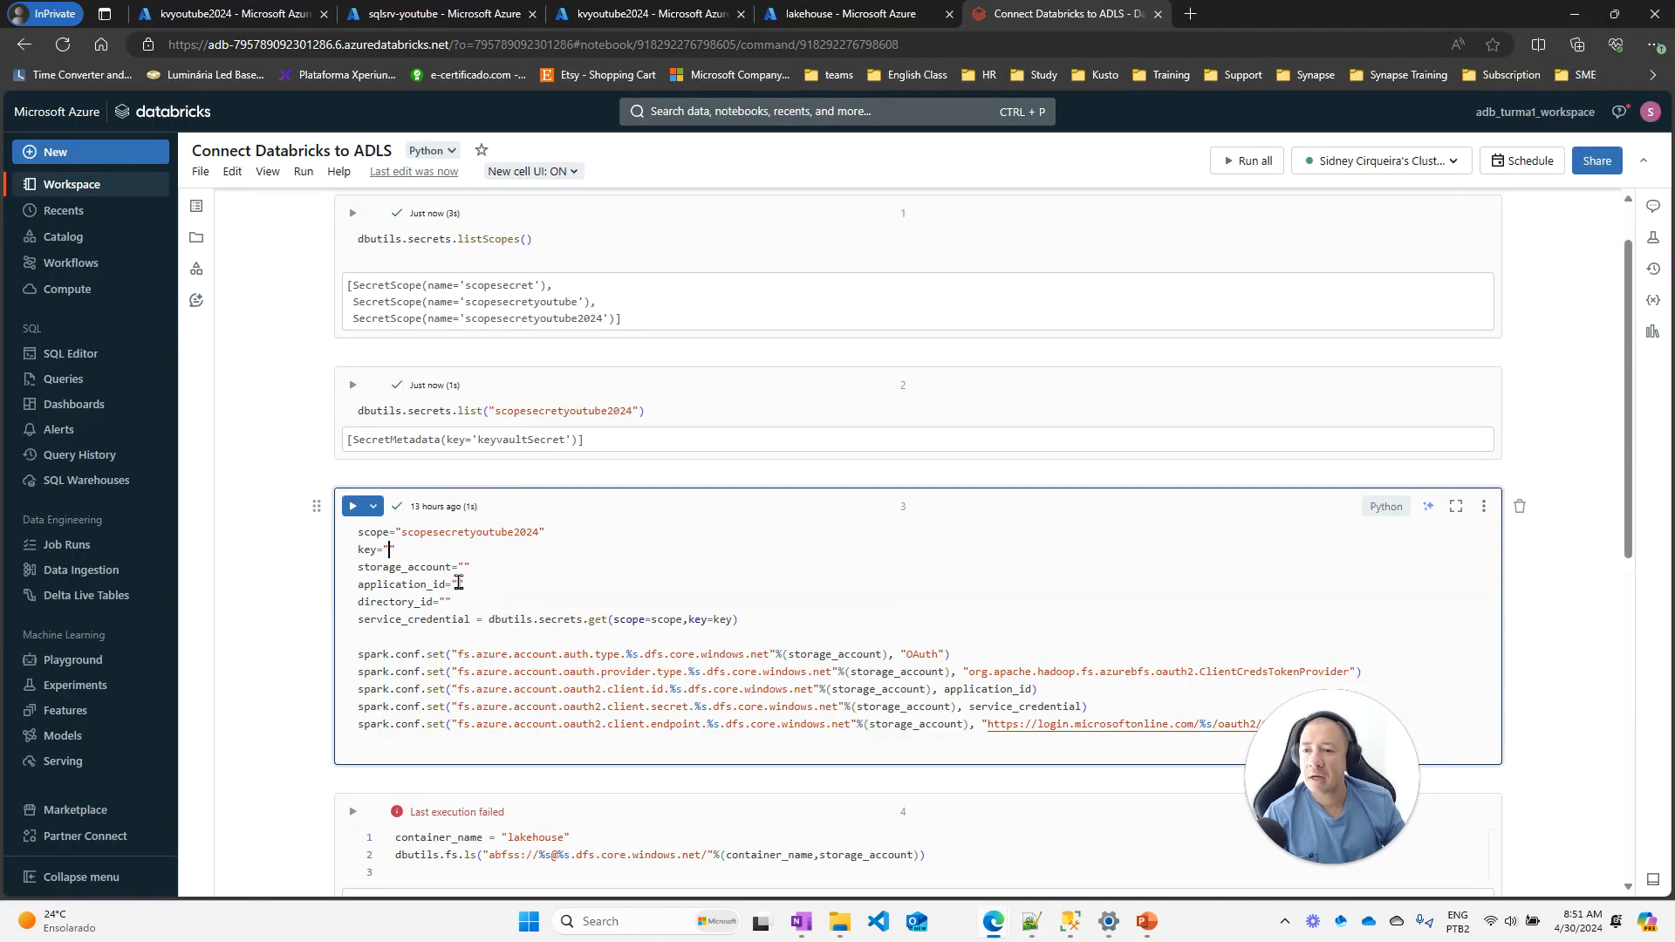
{"action": "left_click", "coordinate": [390, 550]}
{"action": "key", "text": "ctrl+v"}
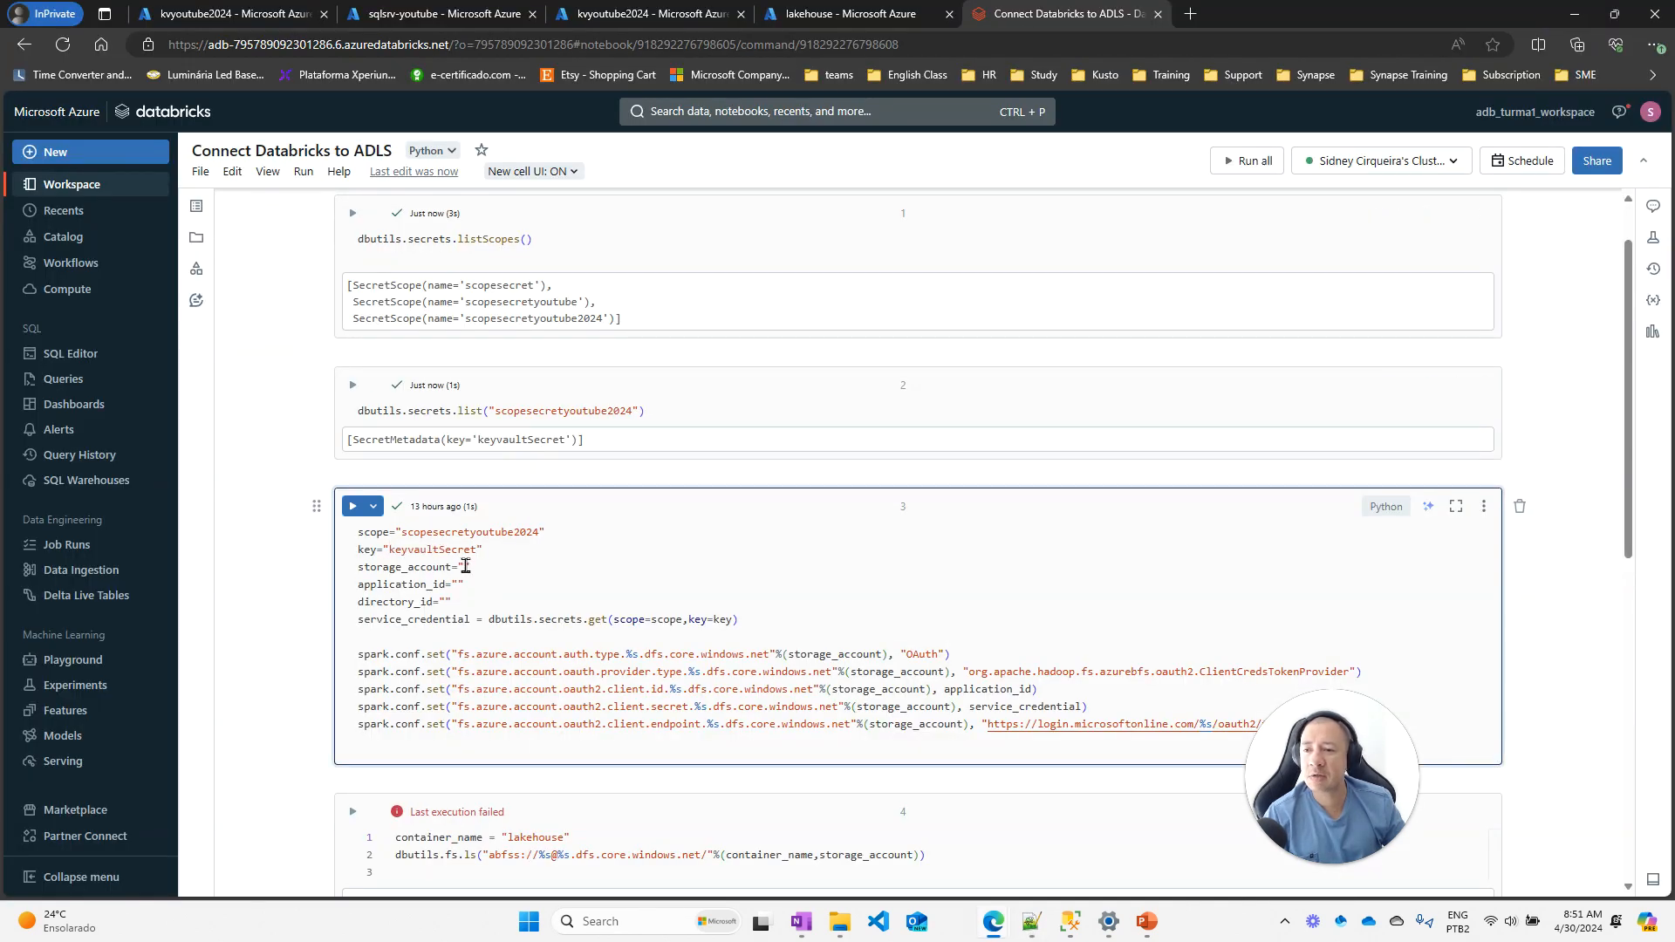
Copy the storage account name from the Azure portal and set the storage_account variable in the notebook to "lakehouseyoutube"
{"action": "left_click", "coordinate": [464, 567]}
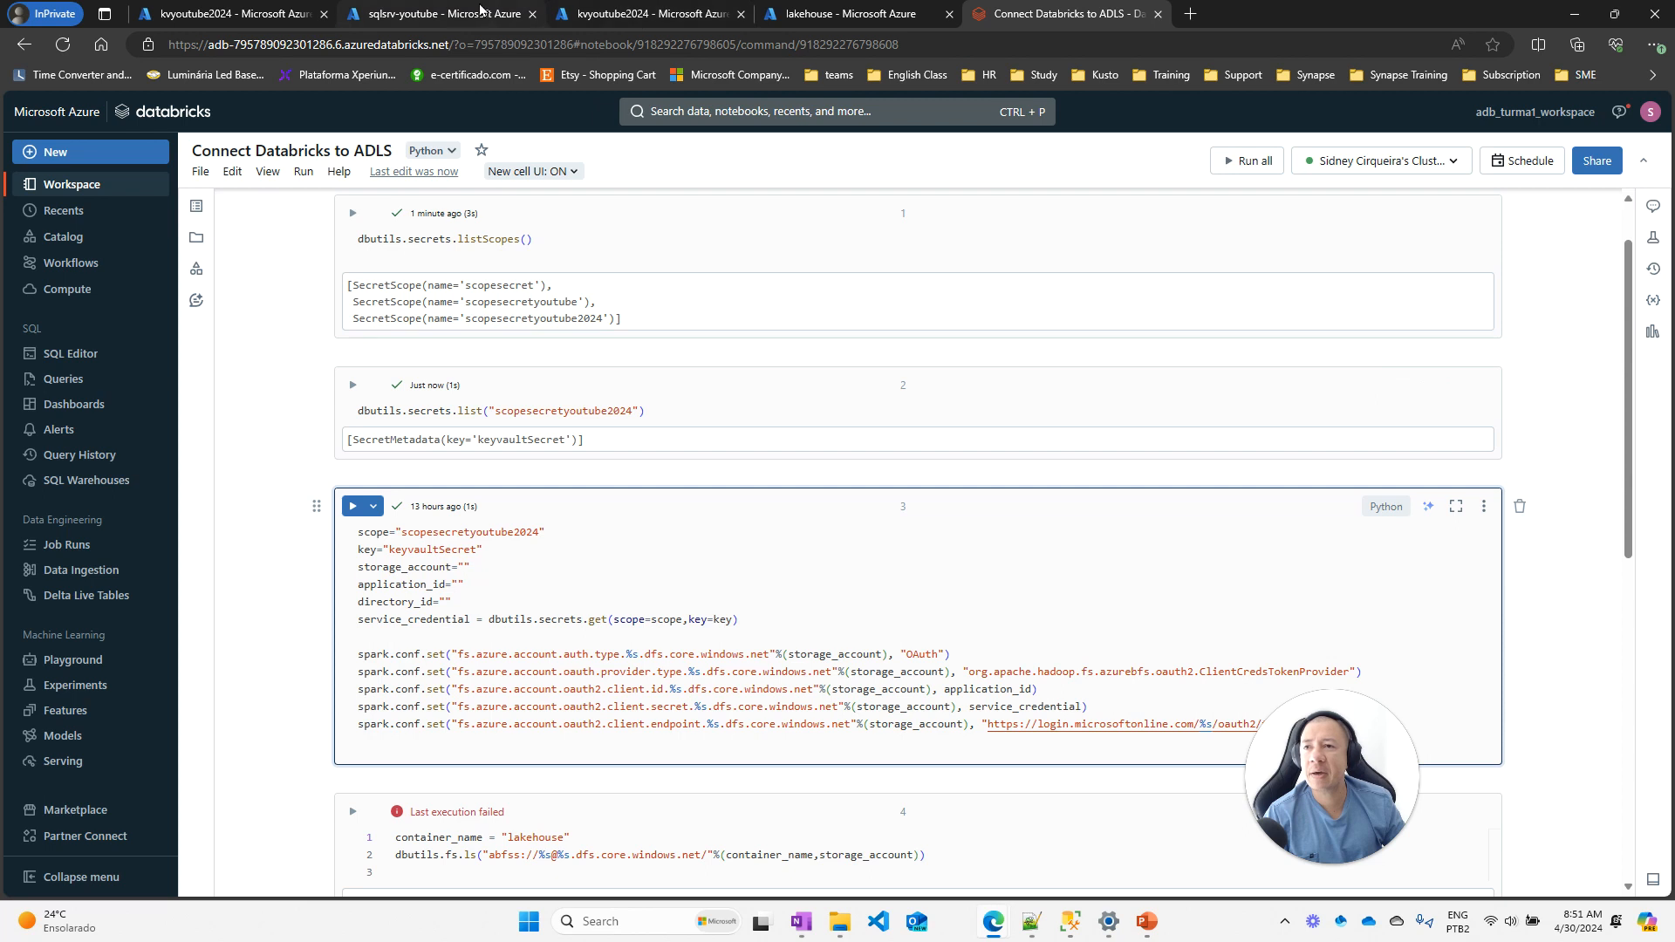
{"action": "left_click", "coordinate": [842, 13]}
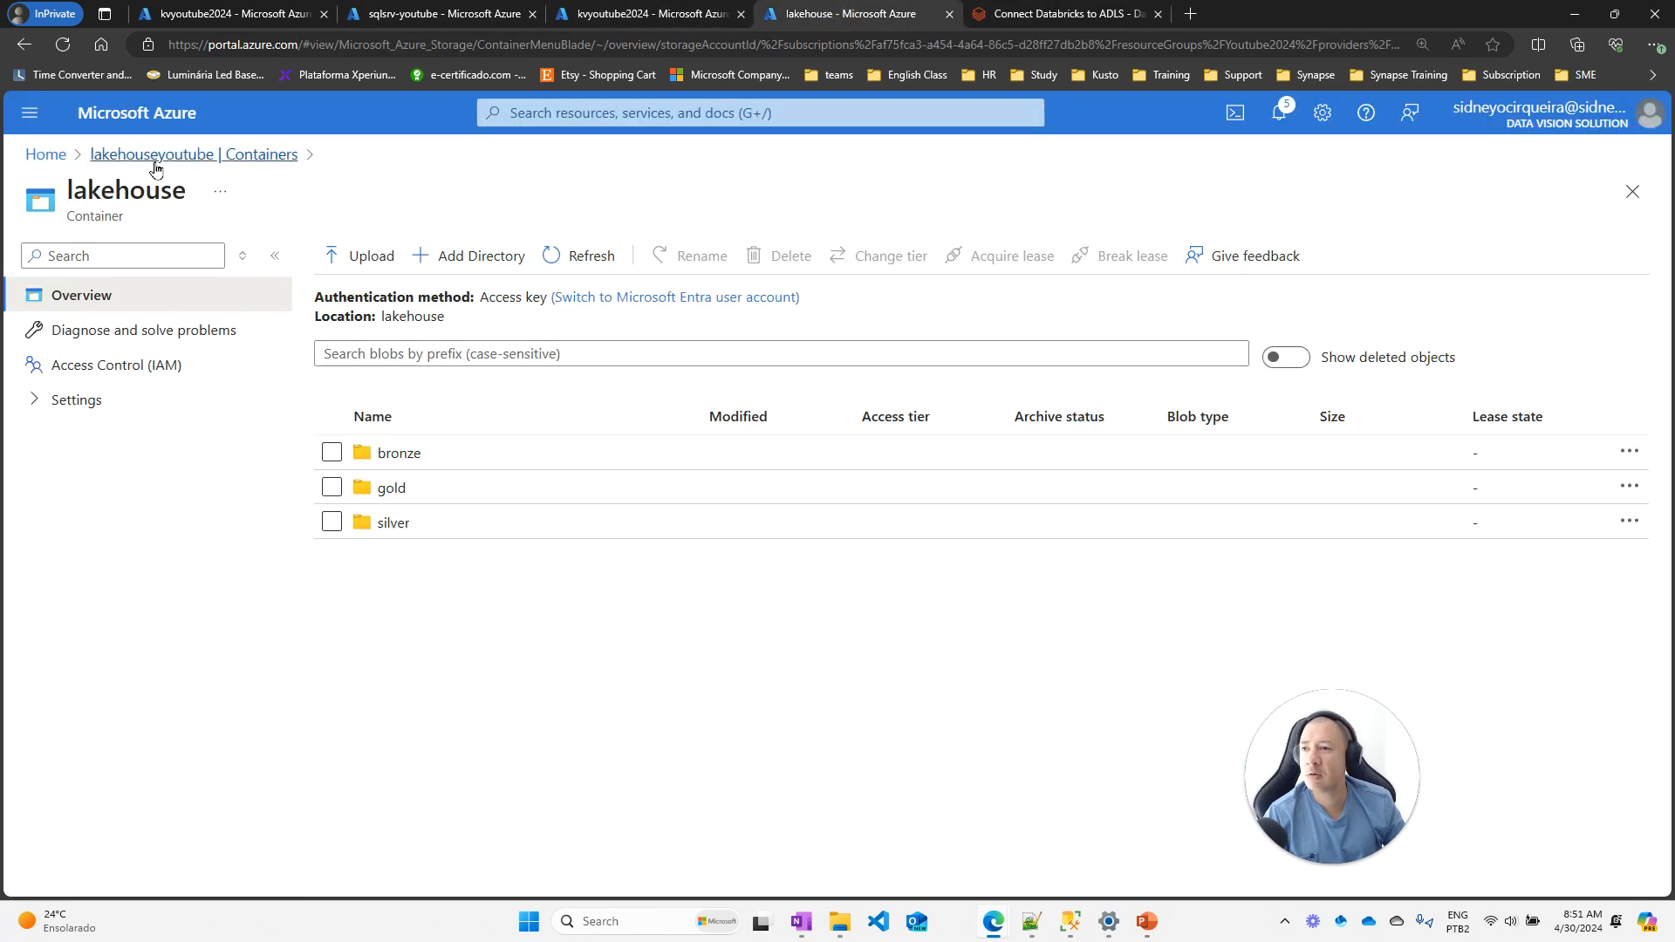
{"action": "left_click", "coordinate": [126, 154]}
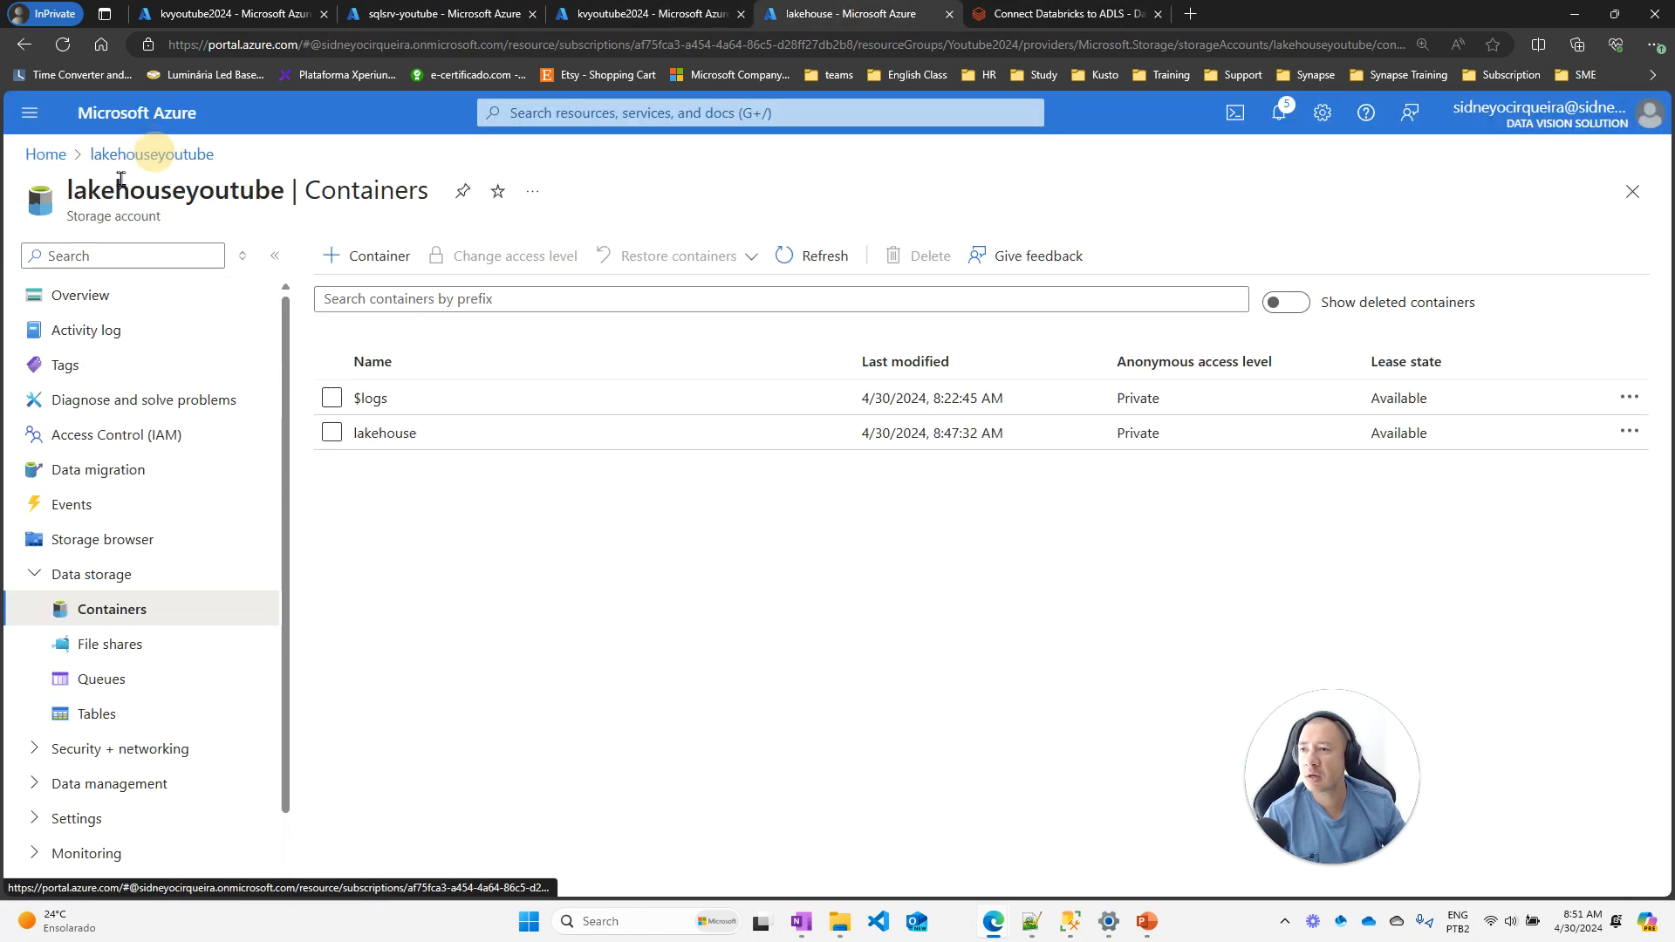
{"action": "left_click_drag", "start_coordinate": [70, 189], "coordinate": [285, 190]}
{"action": "key", "text": "ctrl+c"}
{"action": "left_click", "coordinate": [1065, 13]}
{"action": "key", "text": "ctrl+v"}
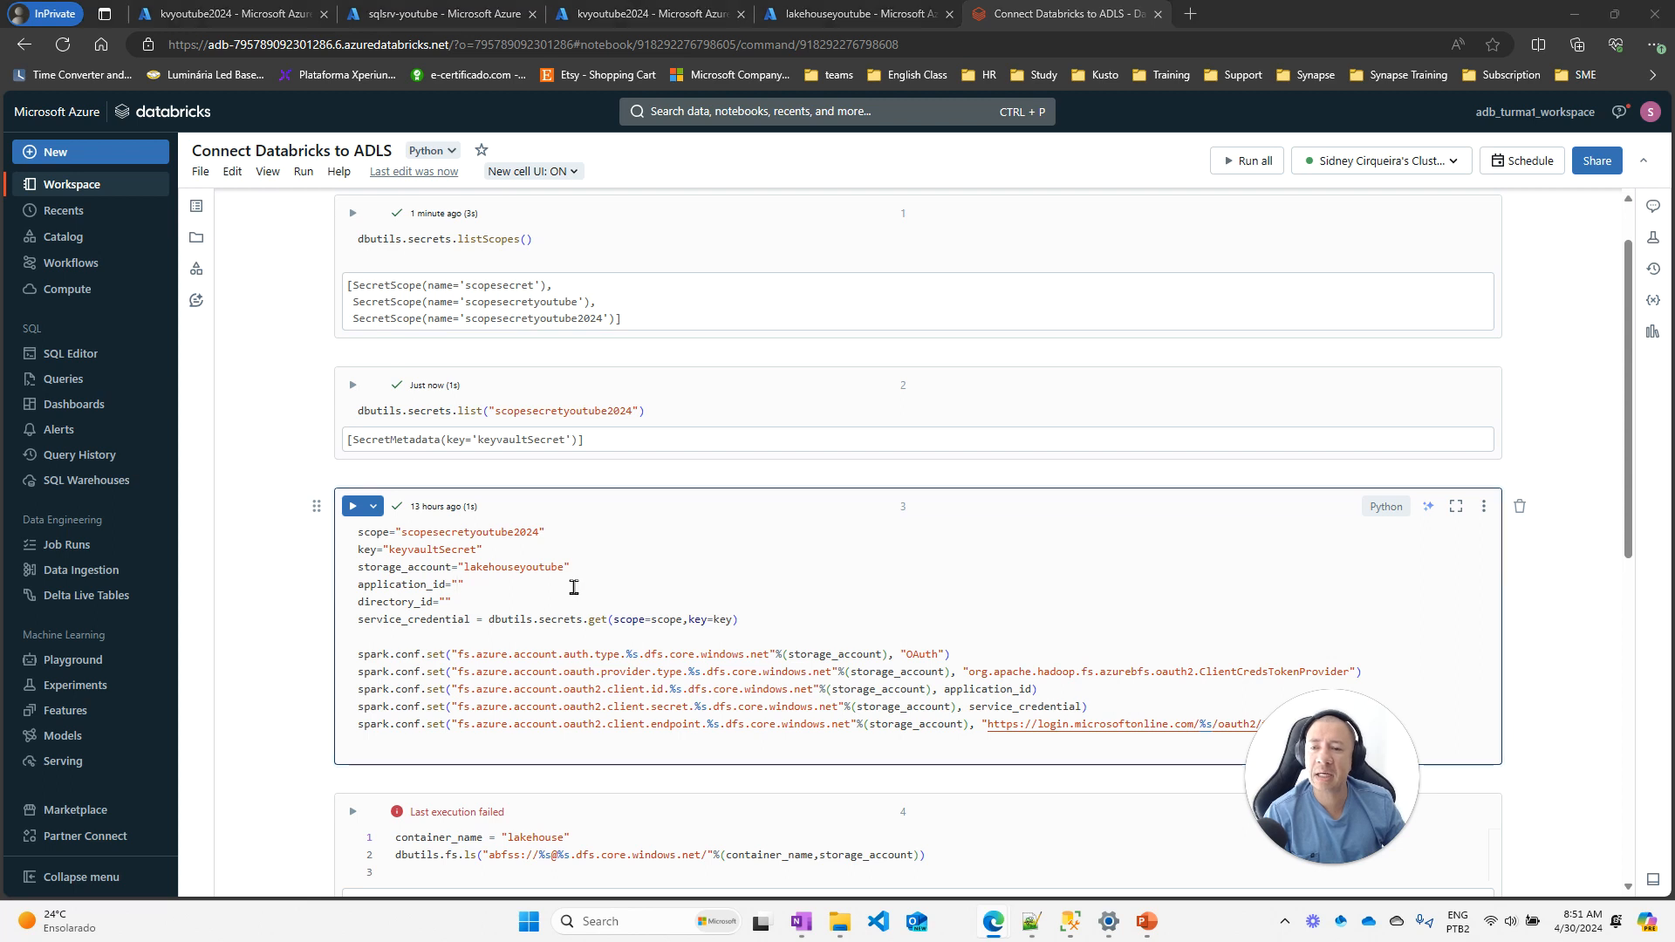
Fill in the application_id variable with the app registration's App id from the Notepad++ notes
{"action": "key", "text": "alt+Tab"}
{"action": "left_click_drag", "start_coordinate": [197, 154], "coordinate": [729, 157]}
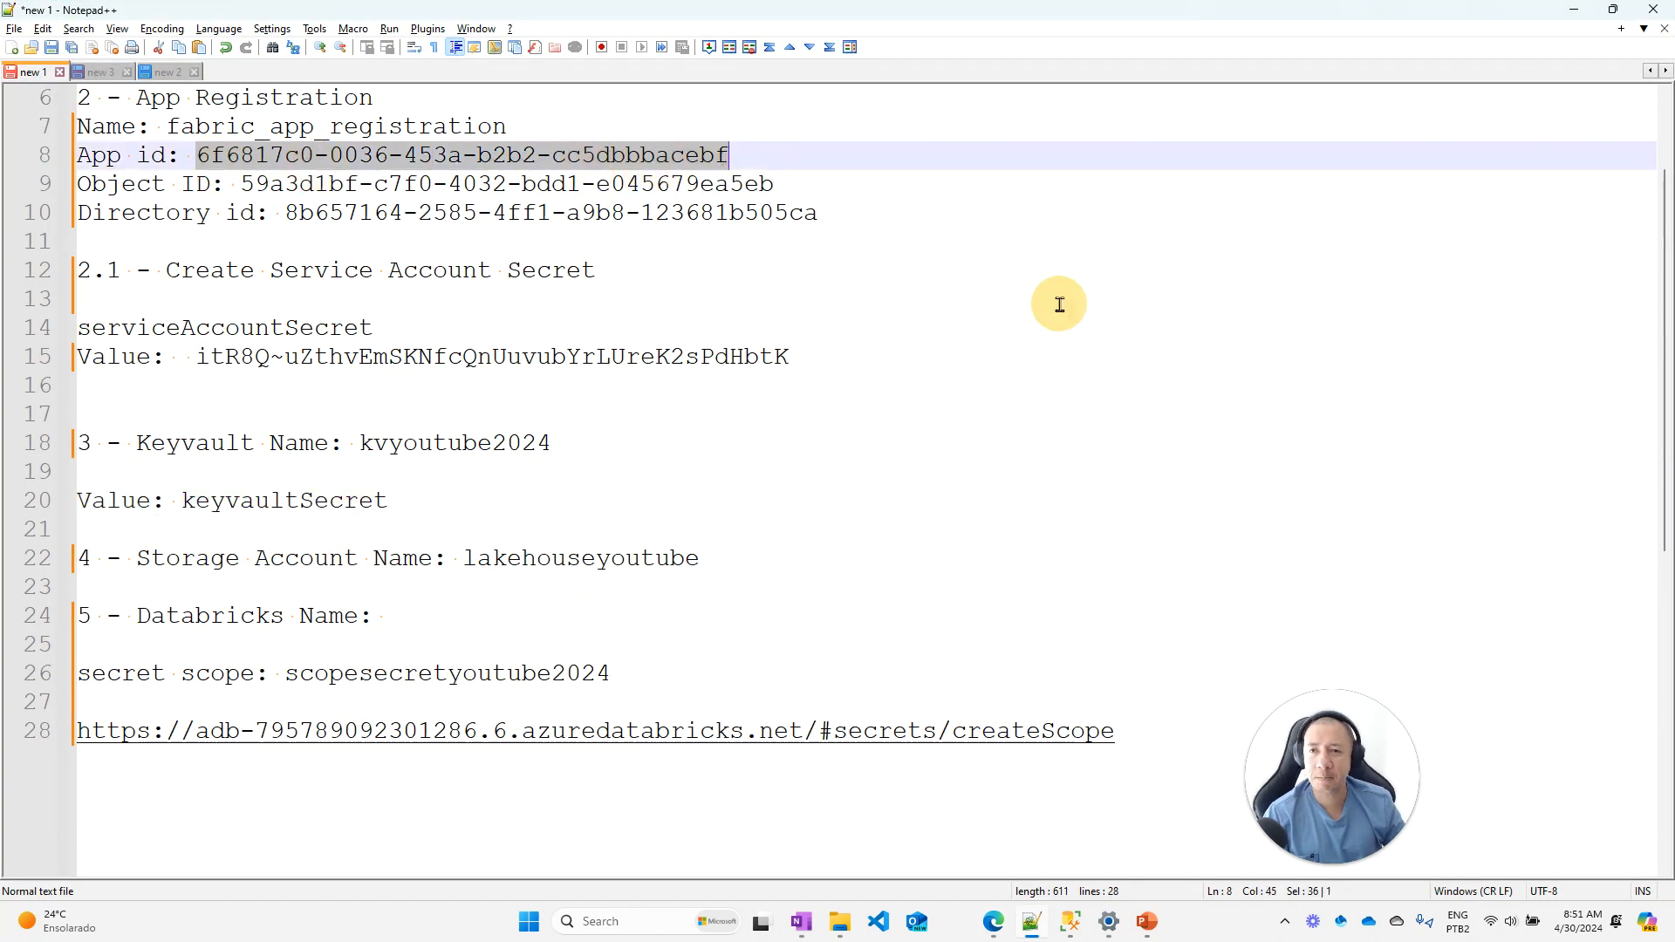
{"action": "key", "text": "alt+Tab"}
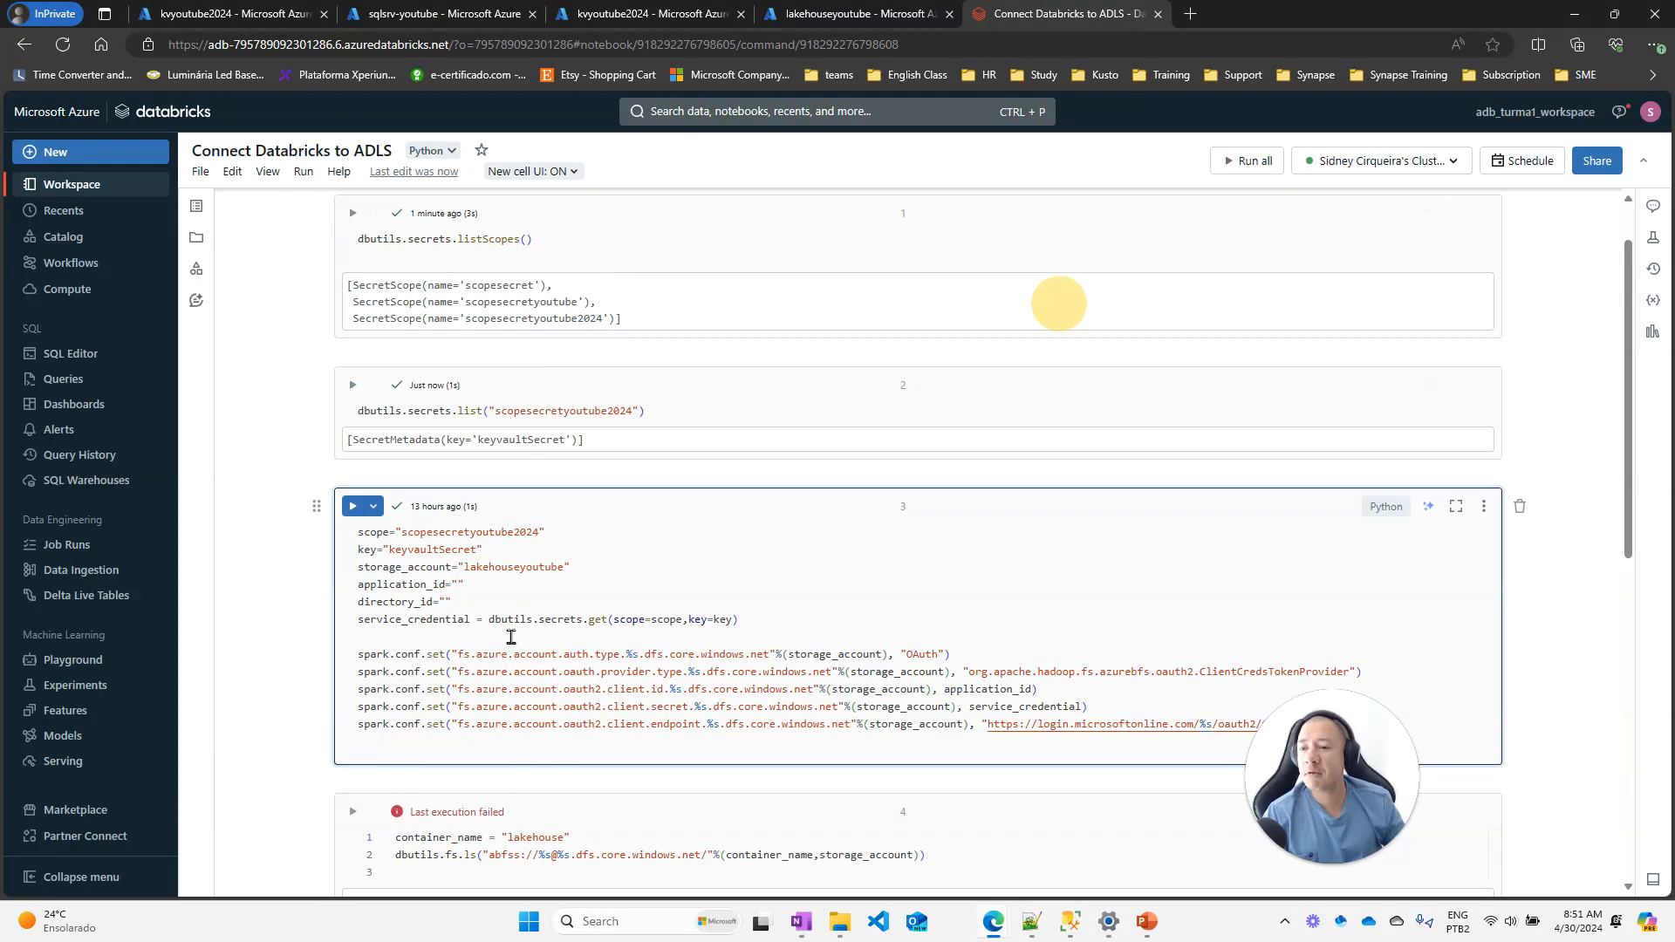
{"action": "type", "text": "6f6817c0-0036-453a-b2b2-cc5dbbacebf"}
Copy the Directory id from the Notepad++ notes into the notebook's directory_id variable
{"action": "key", "text": "alt+Tab"}
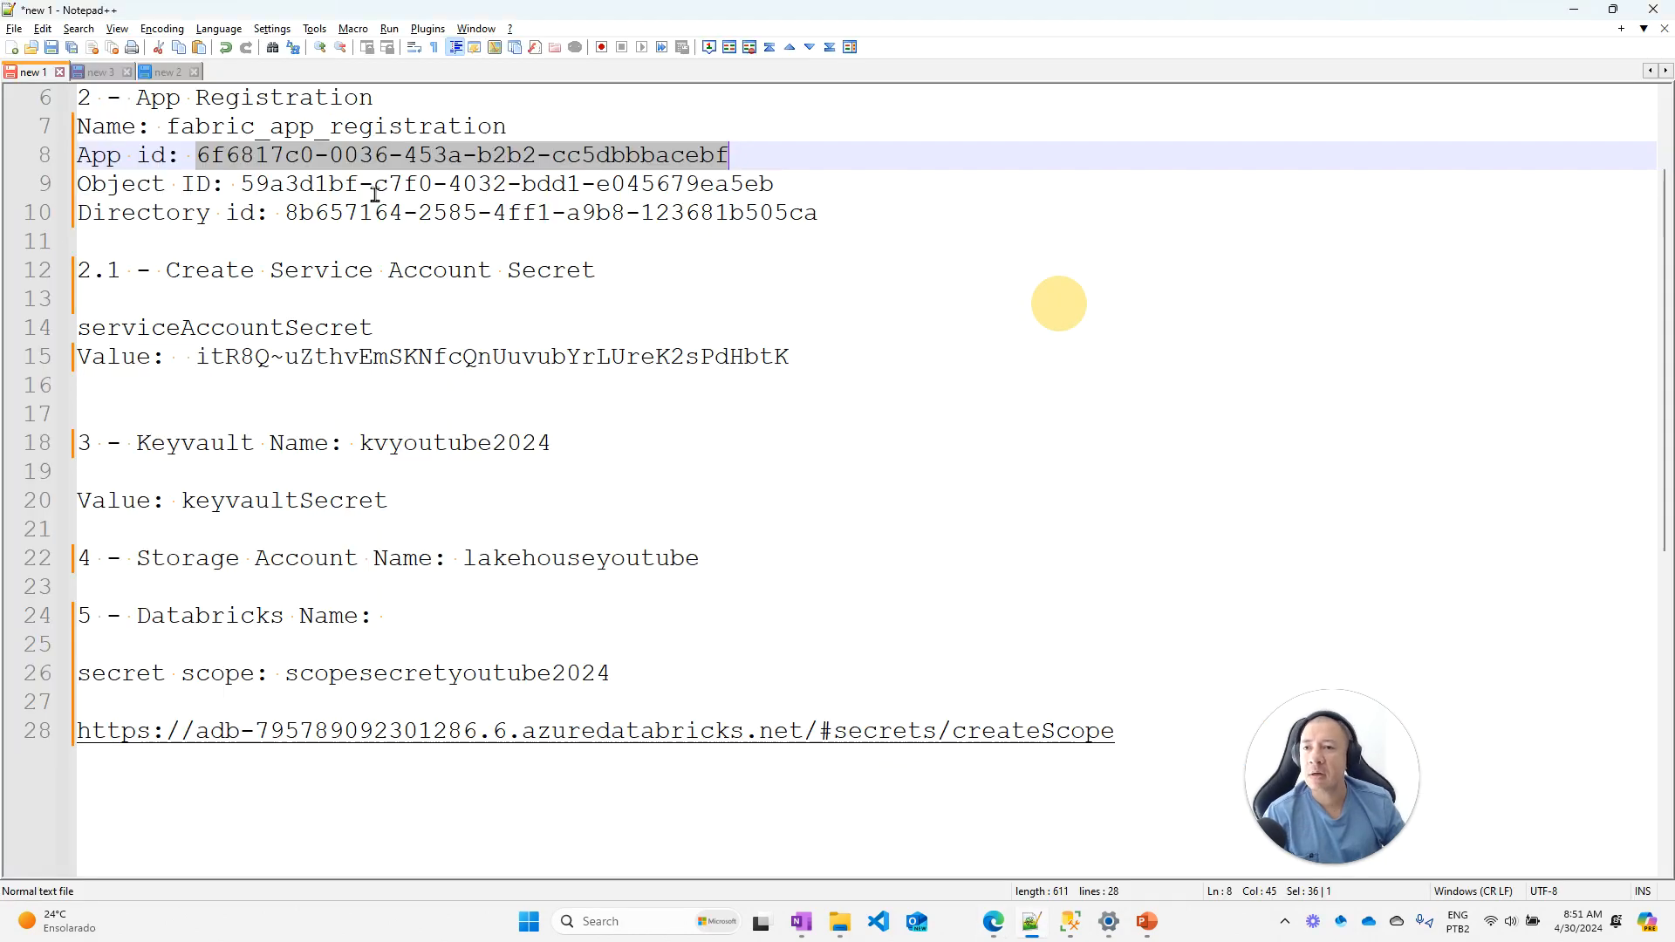
{"action": "left_click_drag", "start_coordinate": [284, 212], "coordinate": [817, 215]}
{"action": "key", "text": "ctrl+c"}
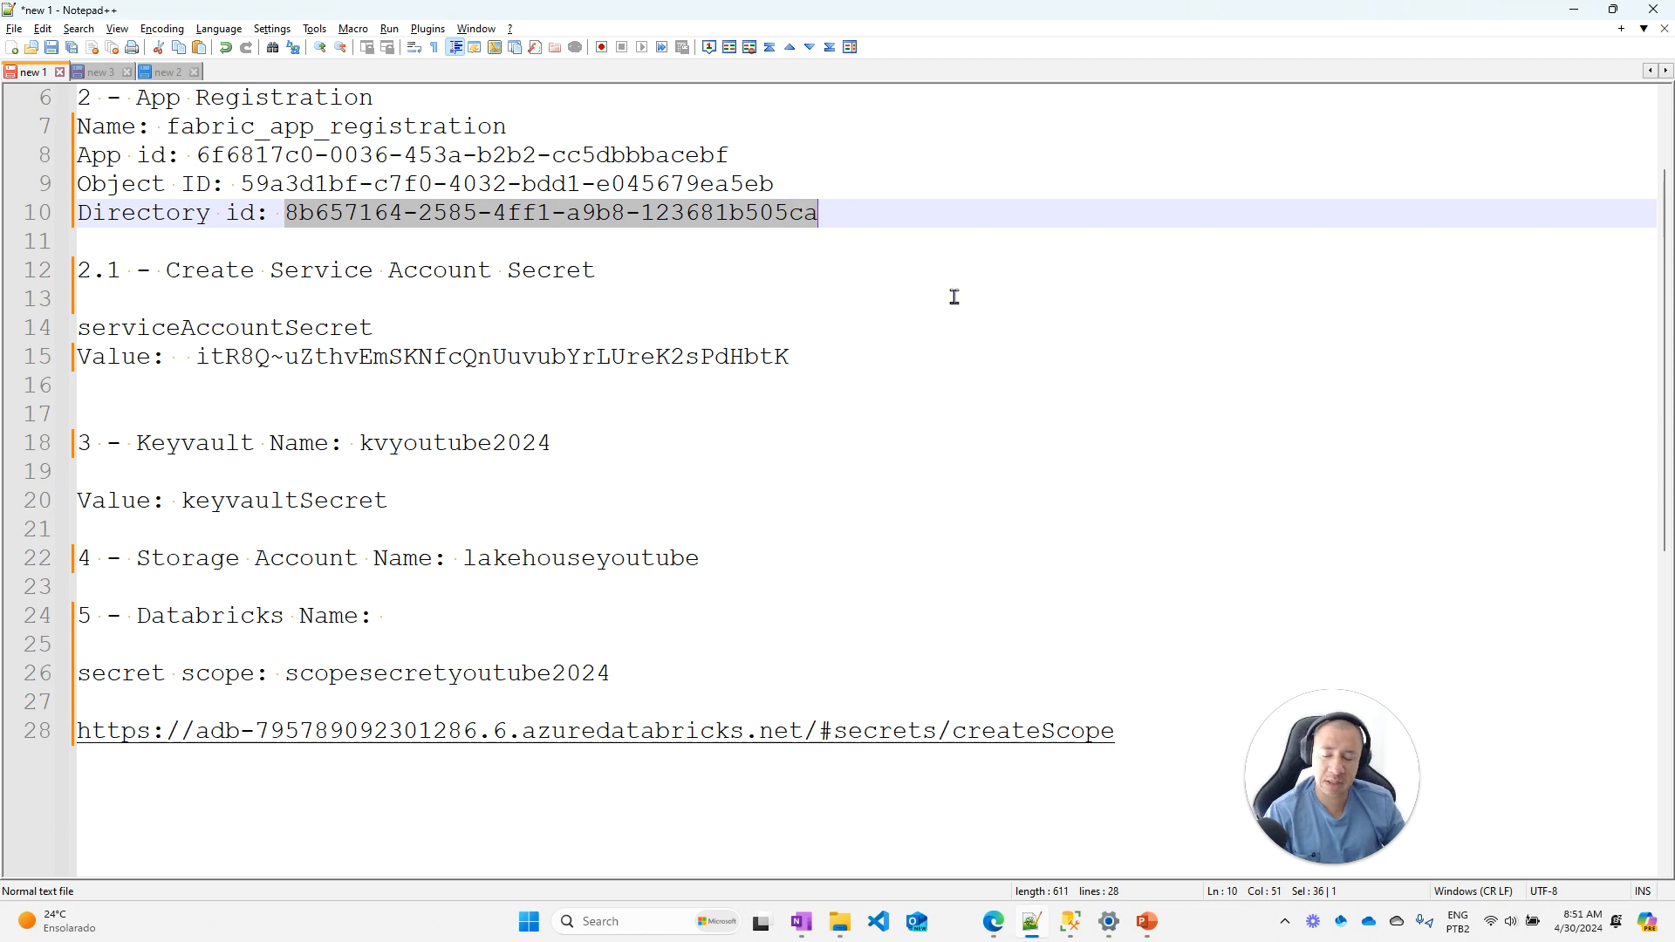
{"action": "key", "text": "alt+Tab"}
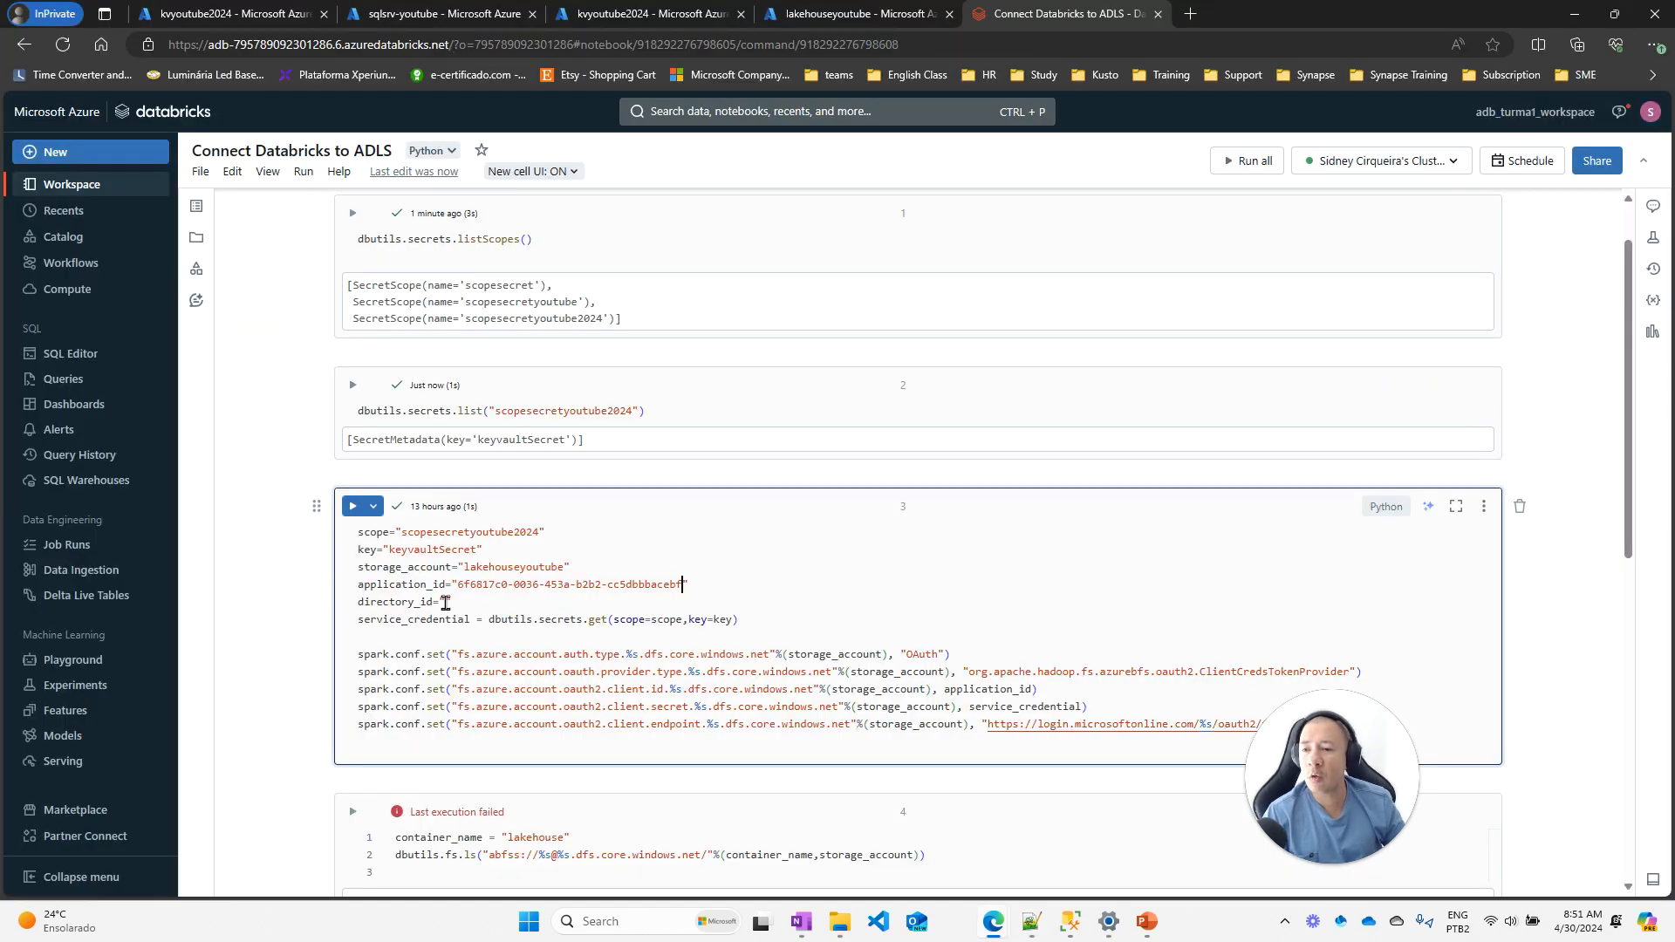
{"action": "key", "text": "ctrl+v"}
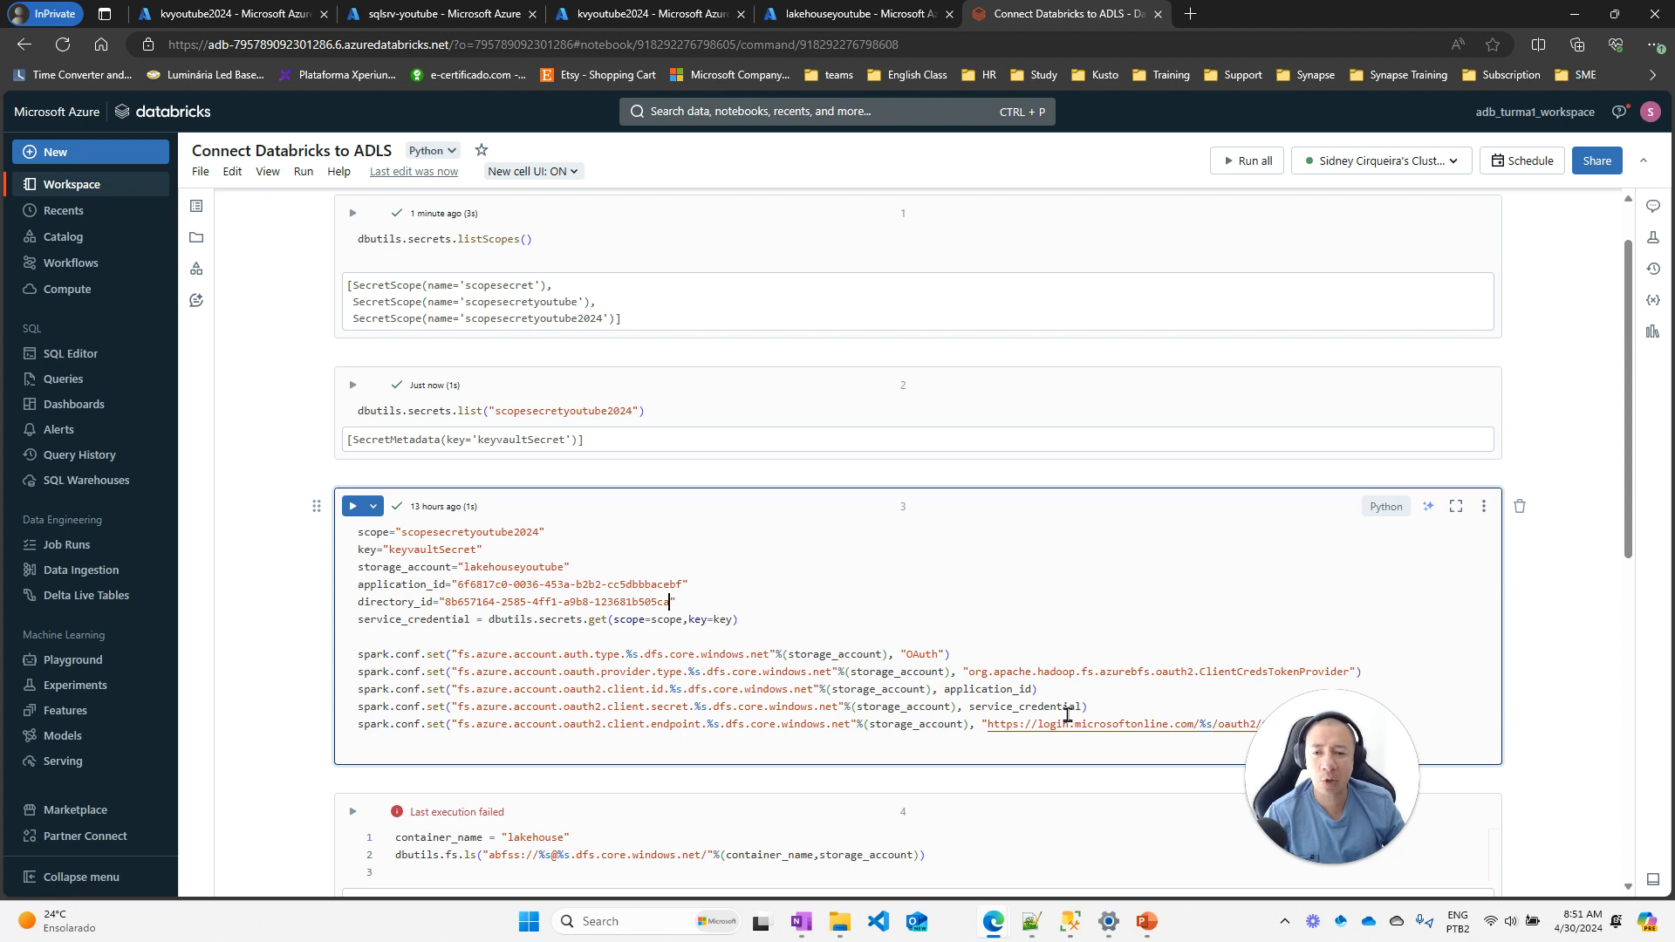
Run the Spark configuration cell and the dbutils.fs.ls cell that lists the lakehouse container
{"action": "mouse_move", "coordinate": [787, 659]}
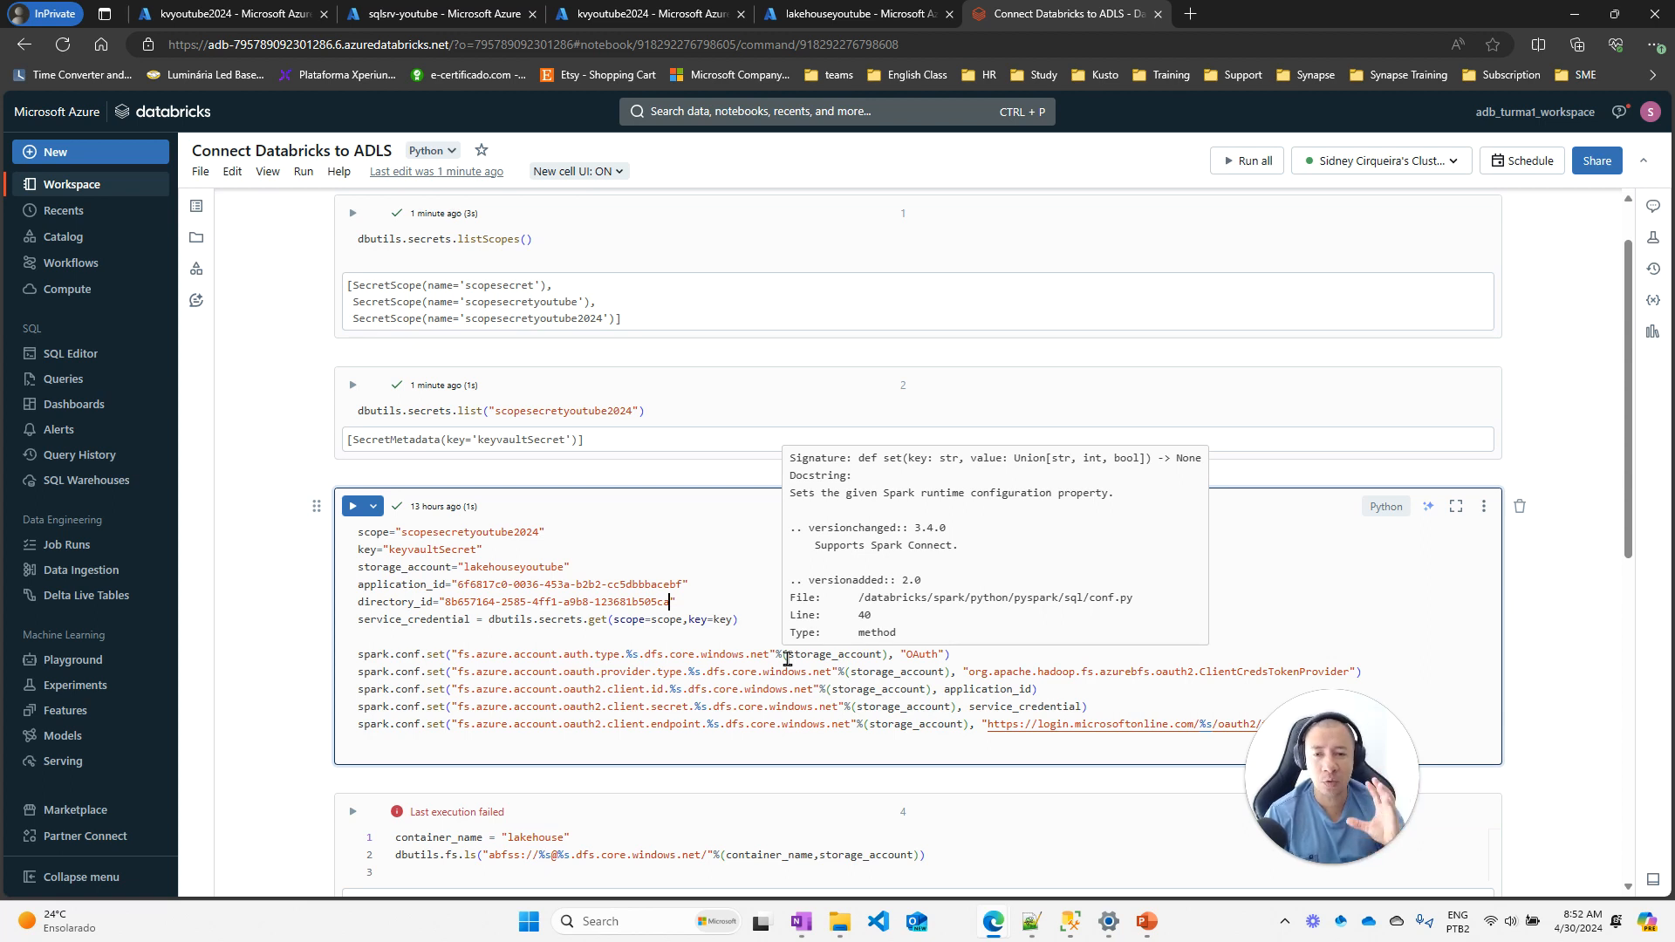
{"action": "left_click", "coordinate": [751, 549]}
{"action": "scroll", "coordinate": [751, 550], "scroll_direction": "down", "scroll_amount": 2}
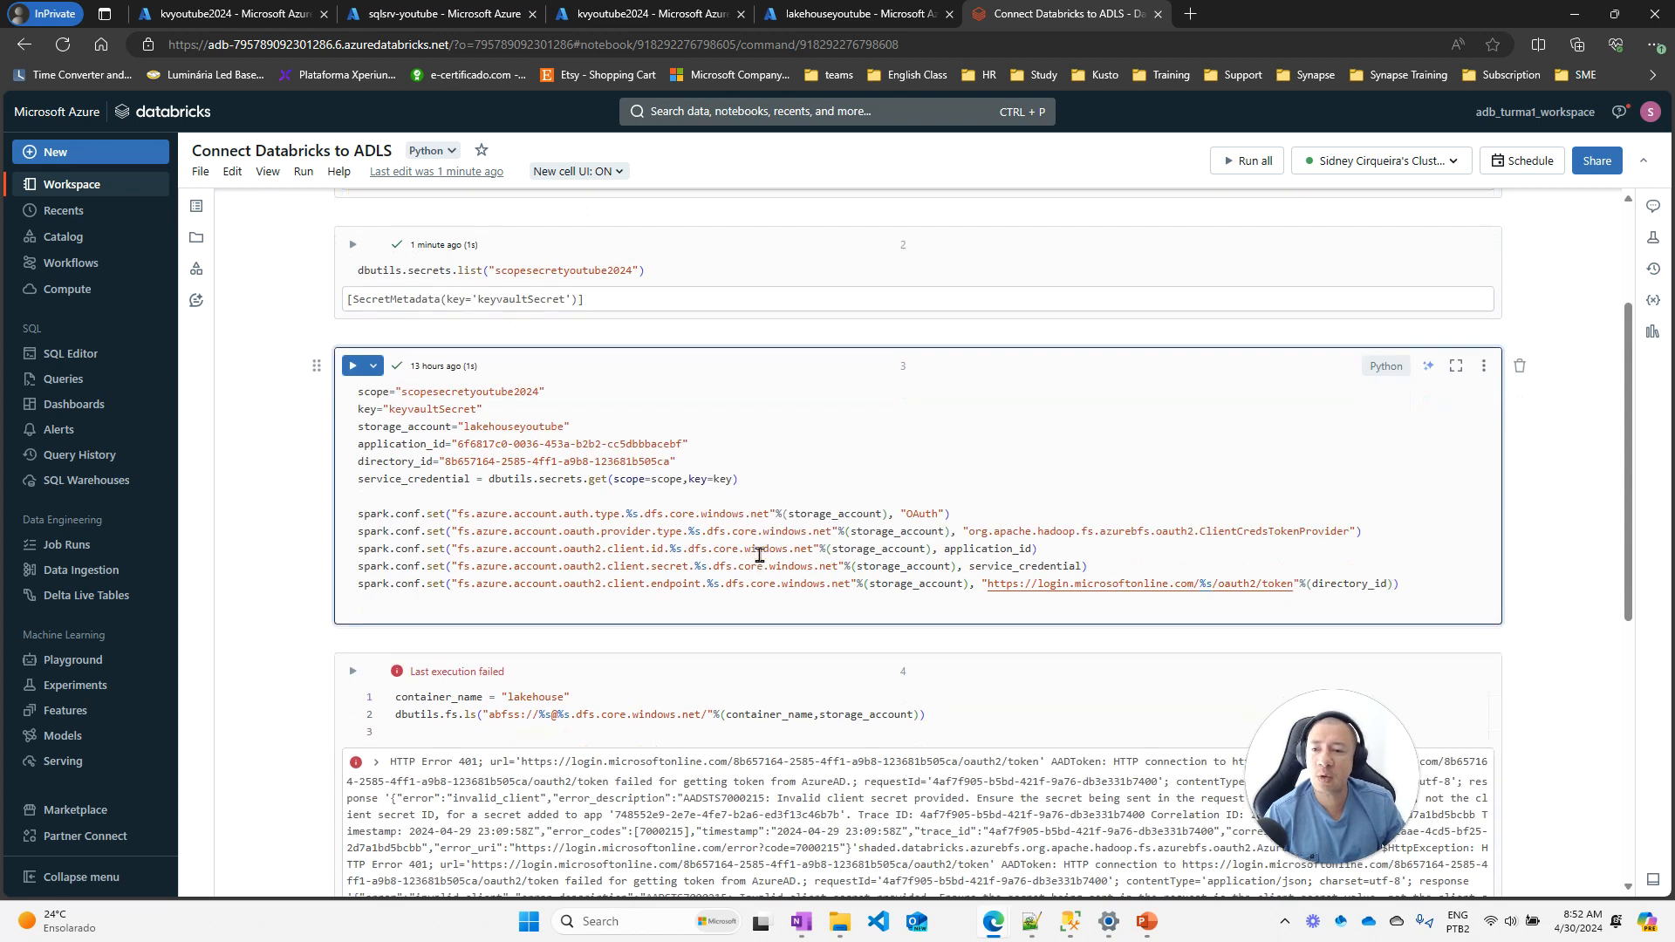
{"action": "left_click", "coordinate": [353, 364]}
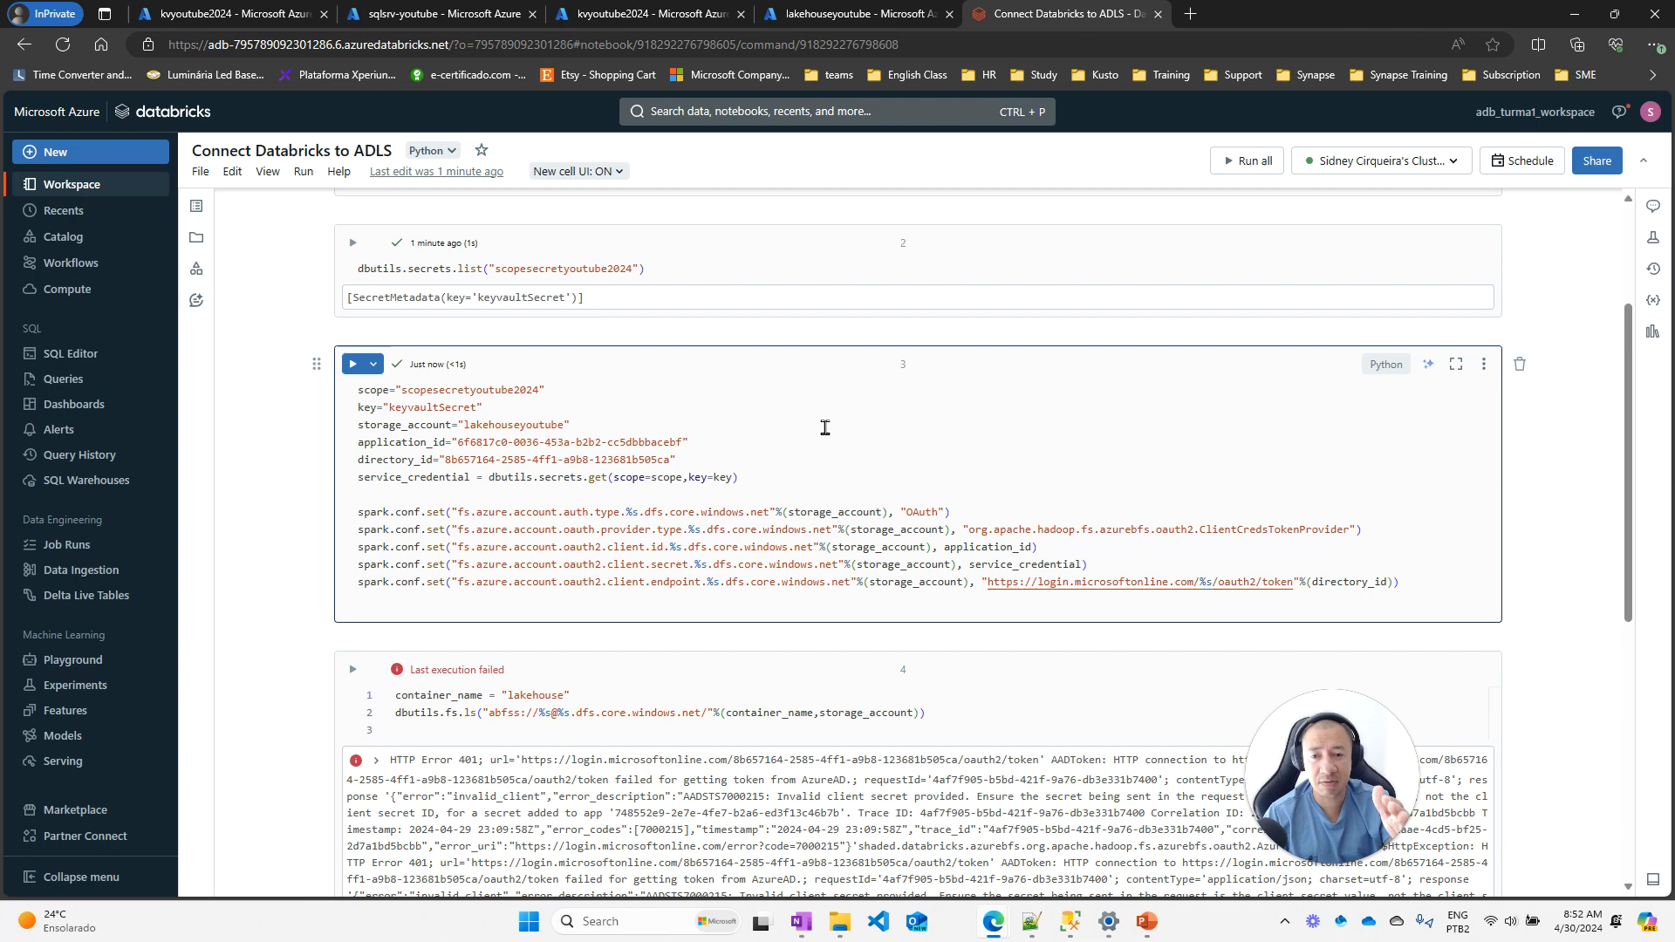
{"action": "scroll", "coordinate": [813, 419], "scroll_direction": "down", "scroll_amount": 3}
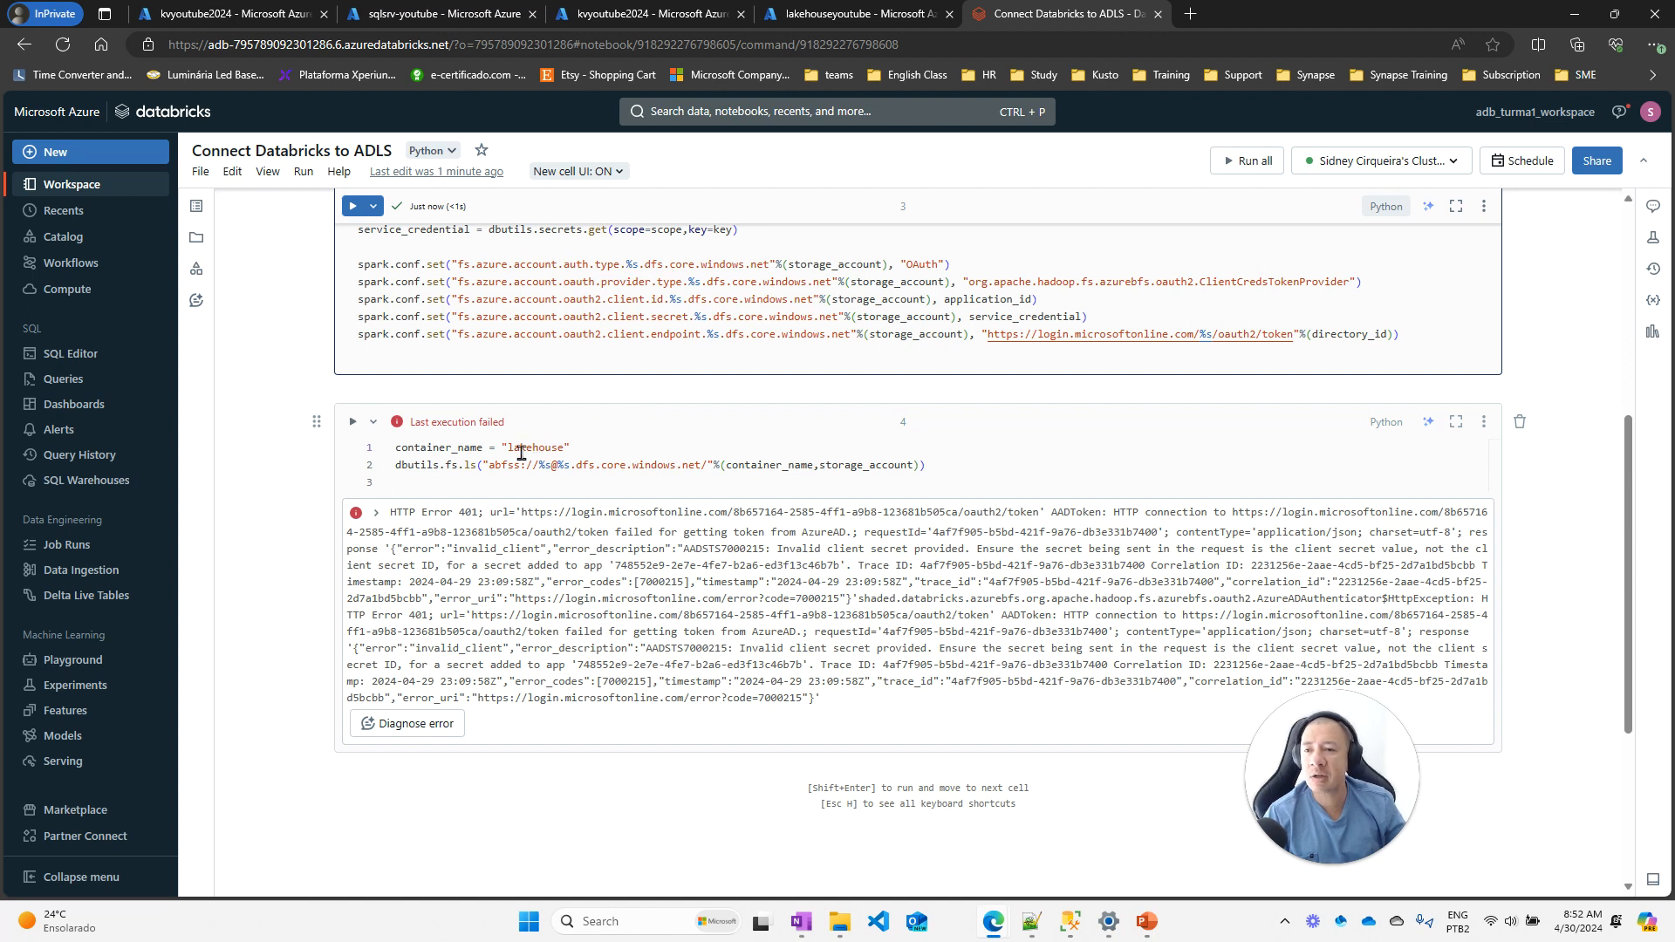
{"action": "left_click", "coordinate": [352, 423]}
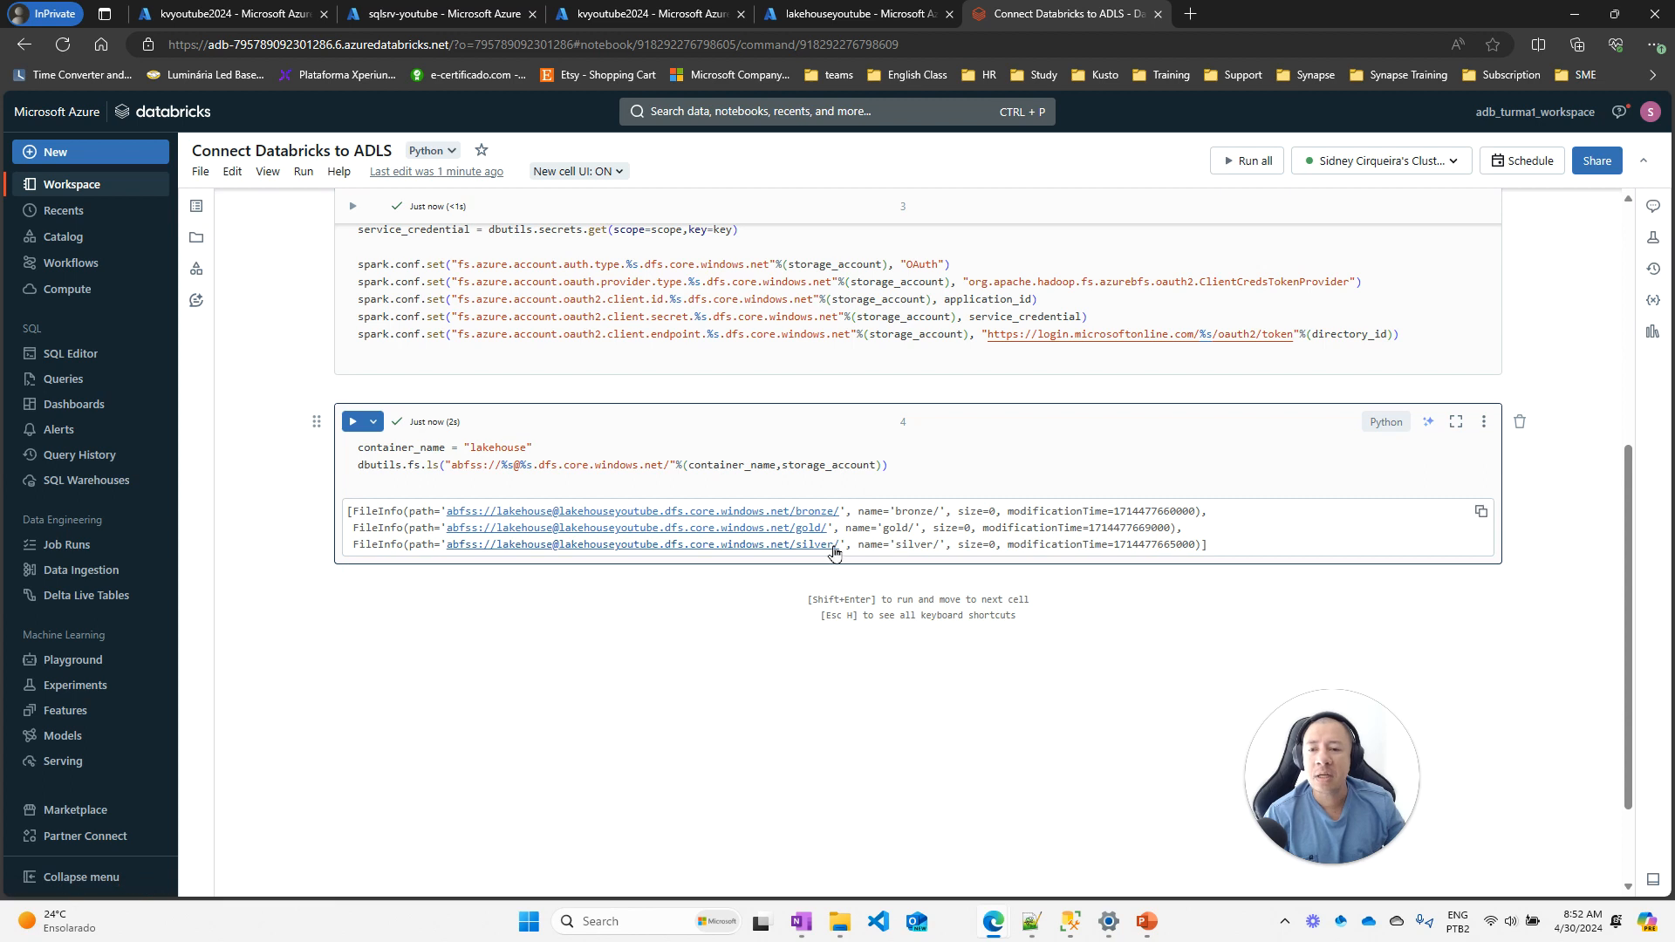
Switch to the PowerPoint slide show and review the Environment Setup and End-To-End Lakehouse architecture slides
{"action": "left_click", "coordinate": [1145, 929]}
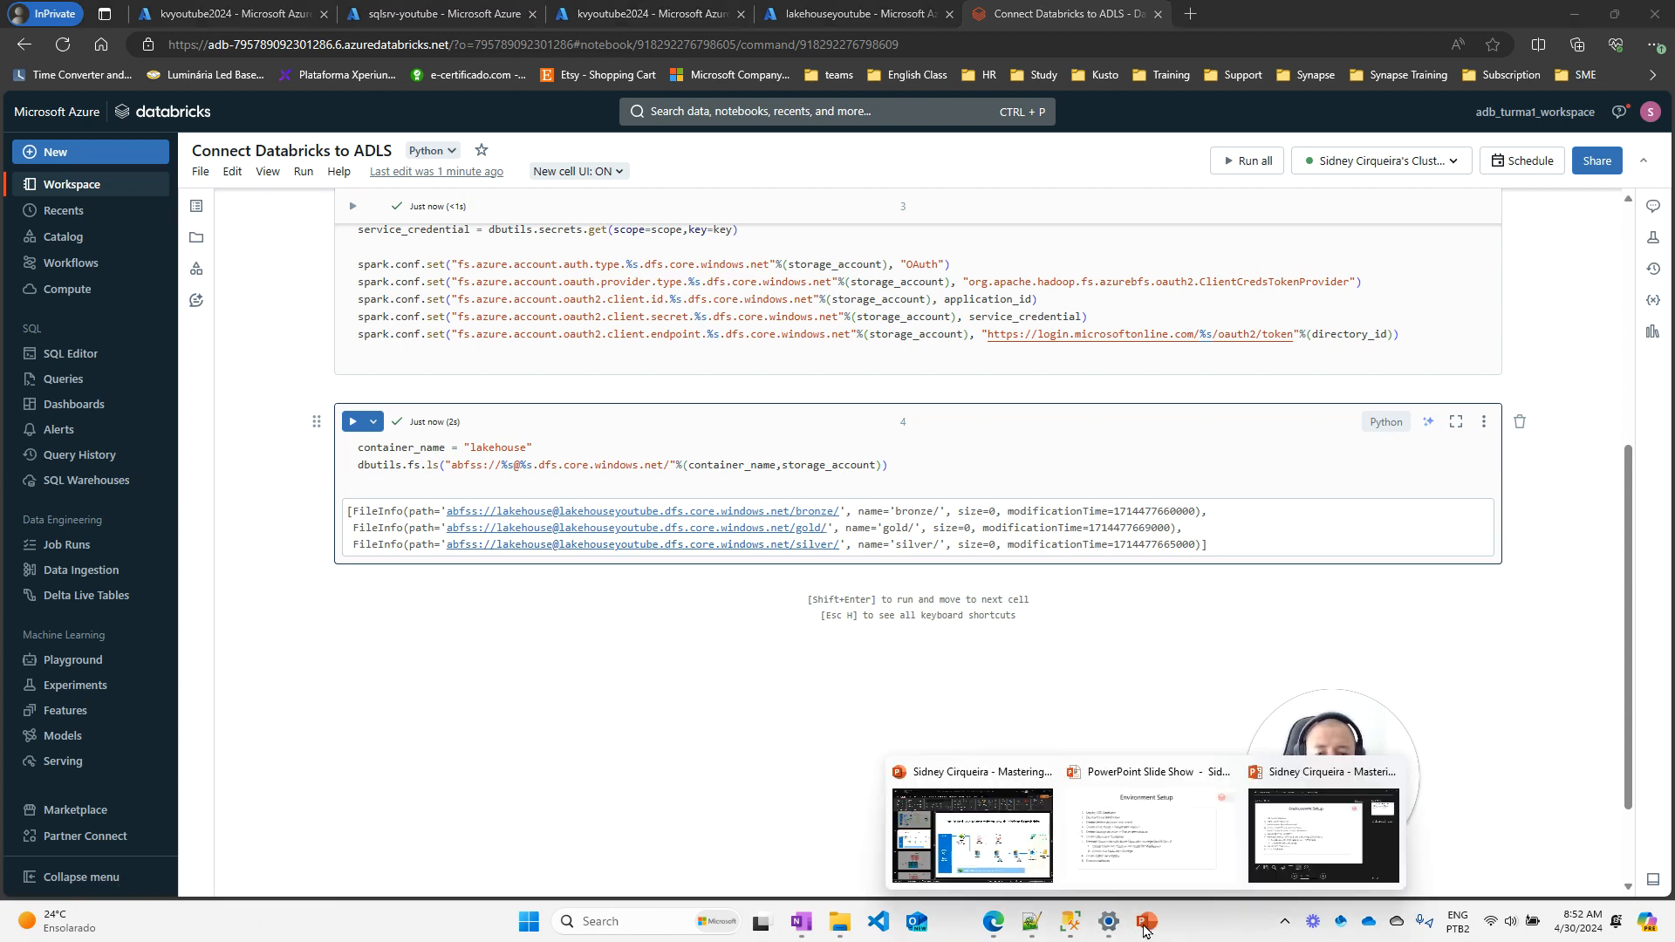
{"action": "left_click", "coordinate": [993, 849]}
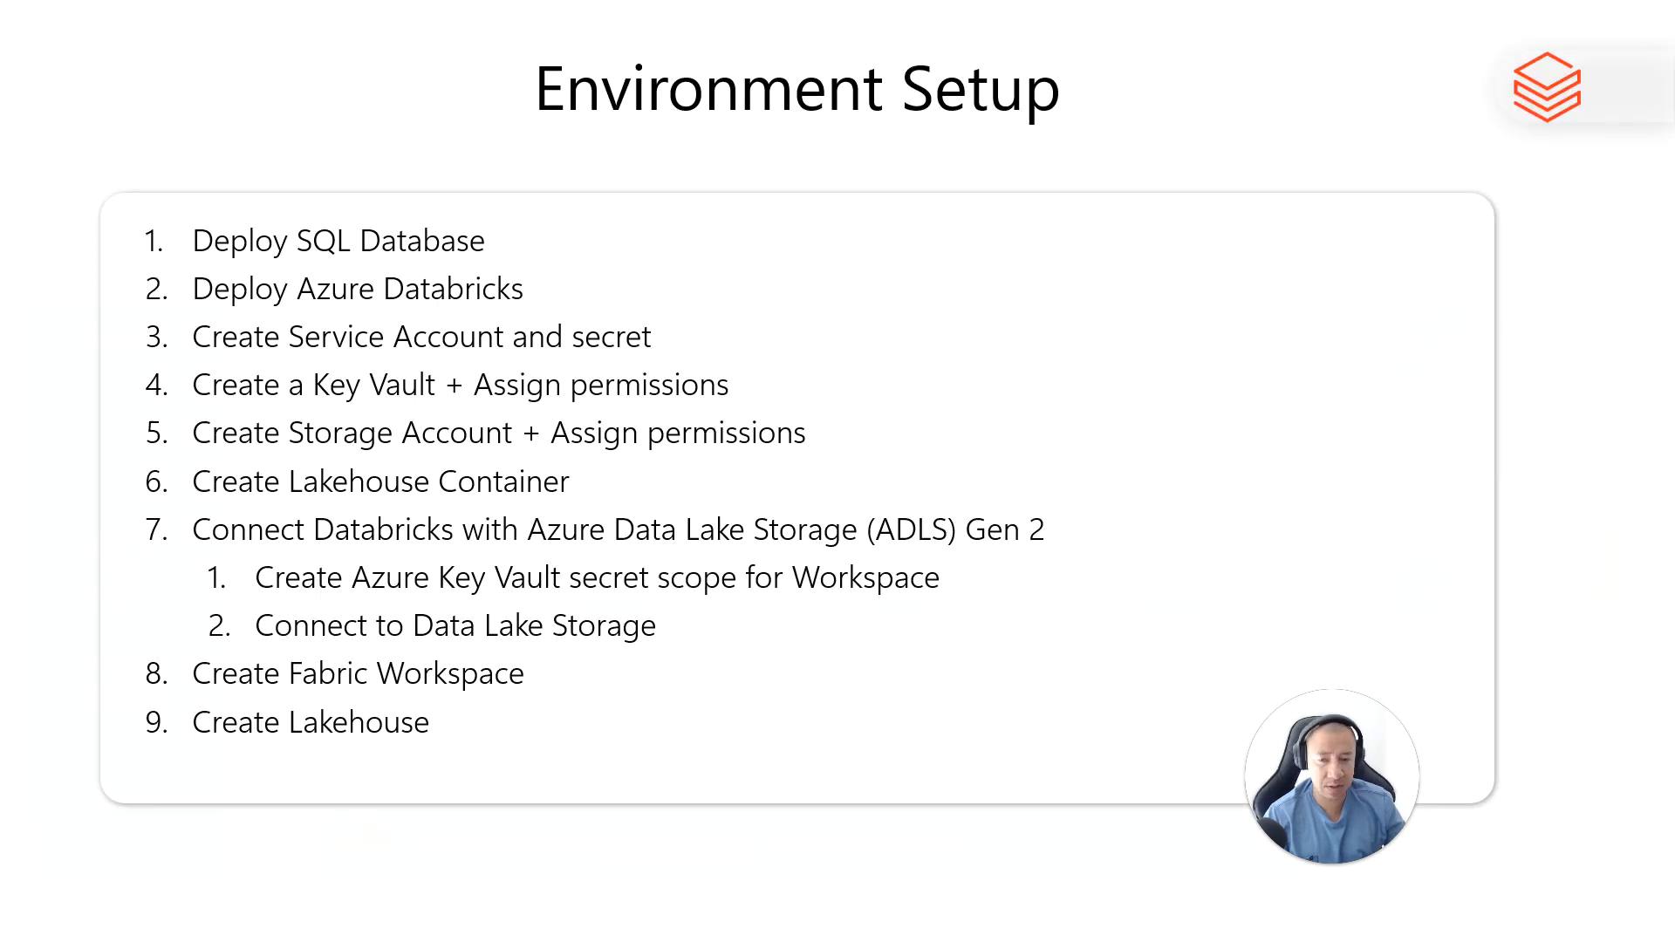
{"action": "key", "text": "Right"}
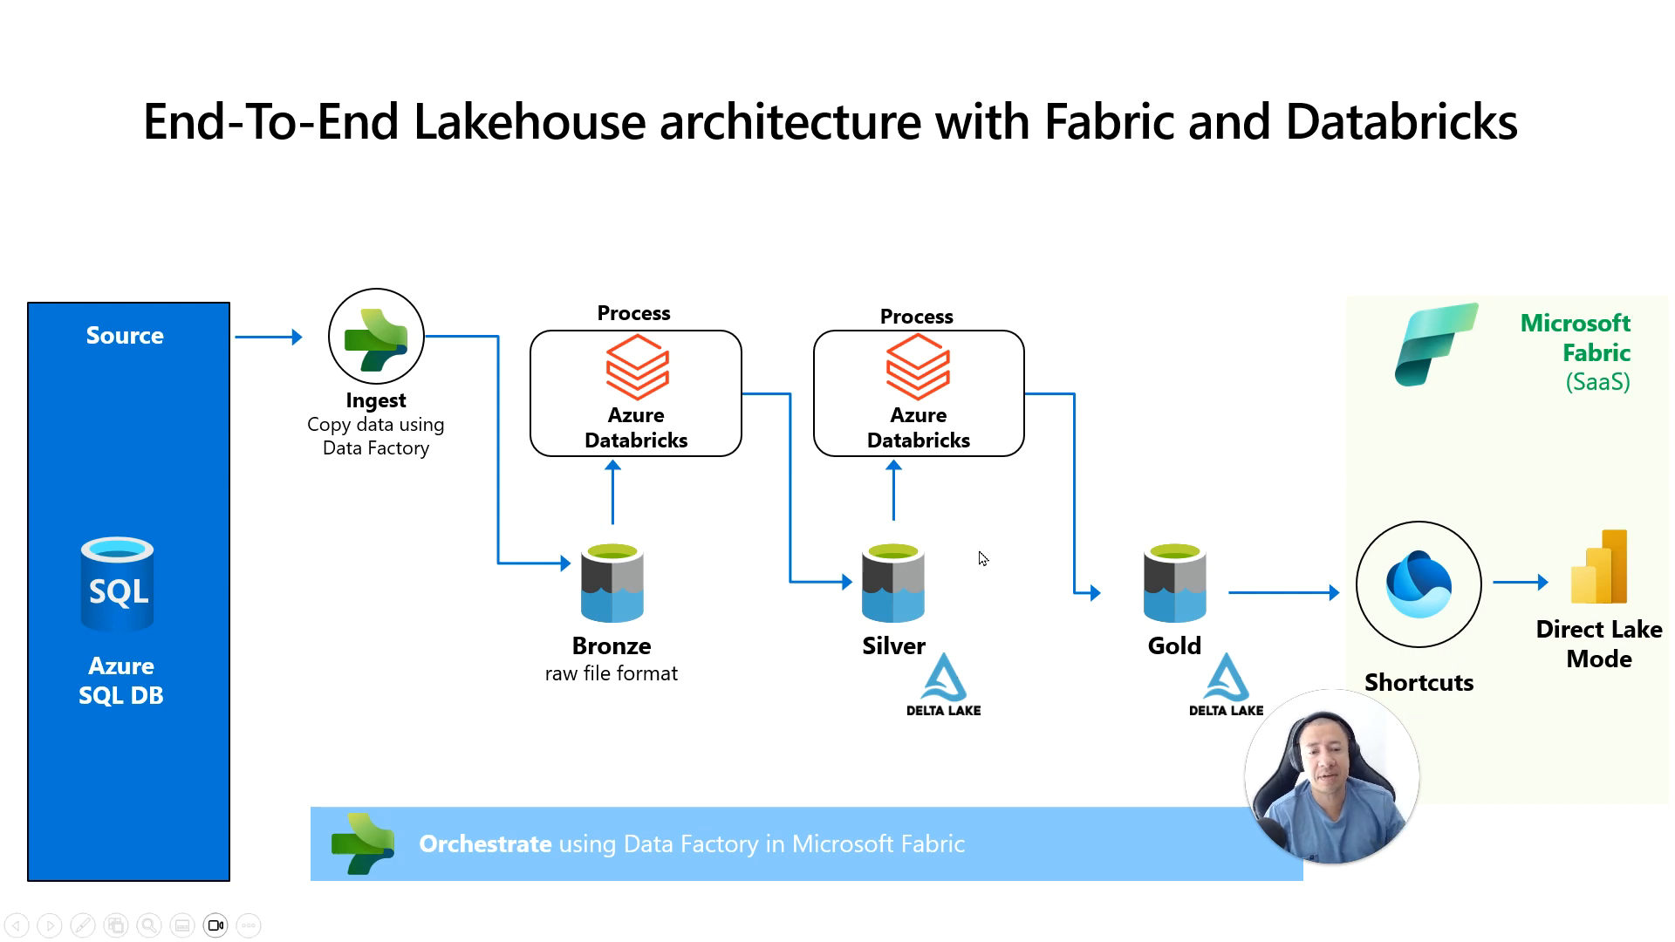
Switch back to the browser and open the Synapse Data Engineering experience of app.fabric.microsoft.com in a new tab
{"action": "key", "text": "alt+Tab"}
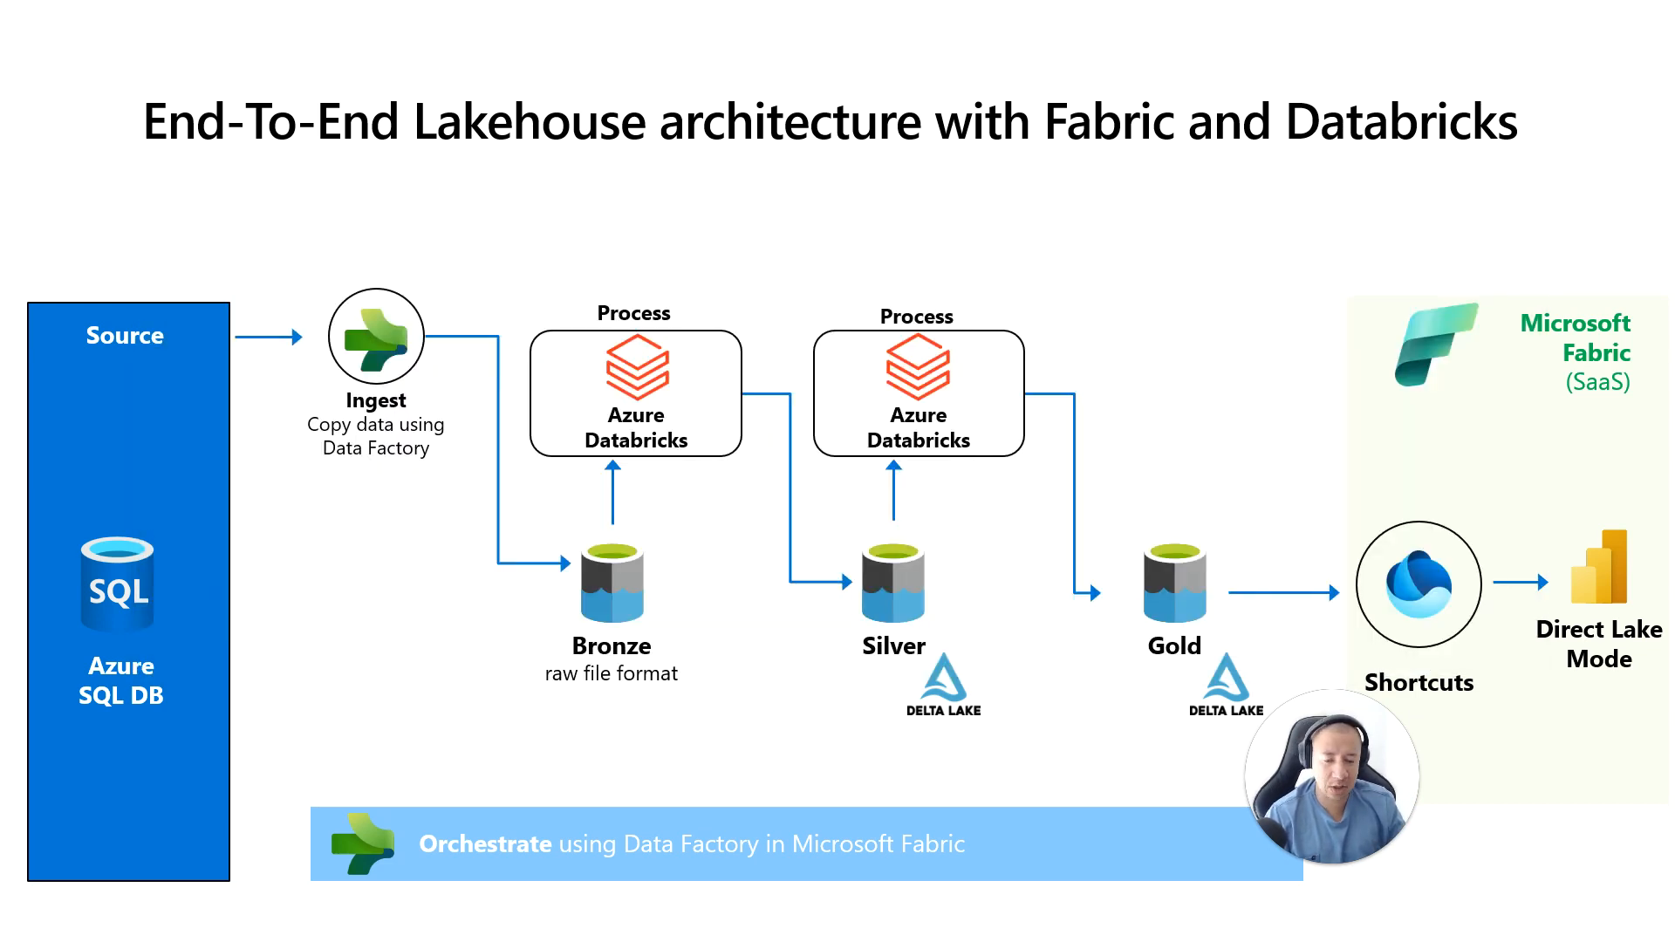
{"action": "key", "text": "alt+Tab"}
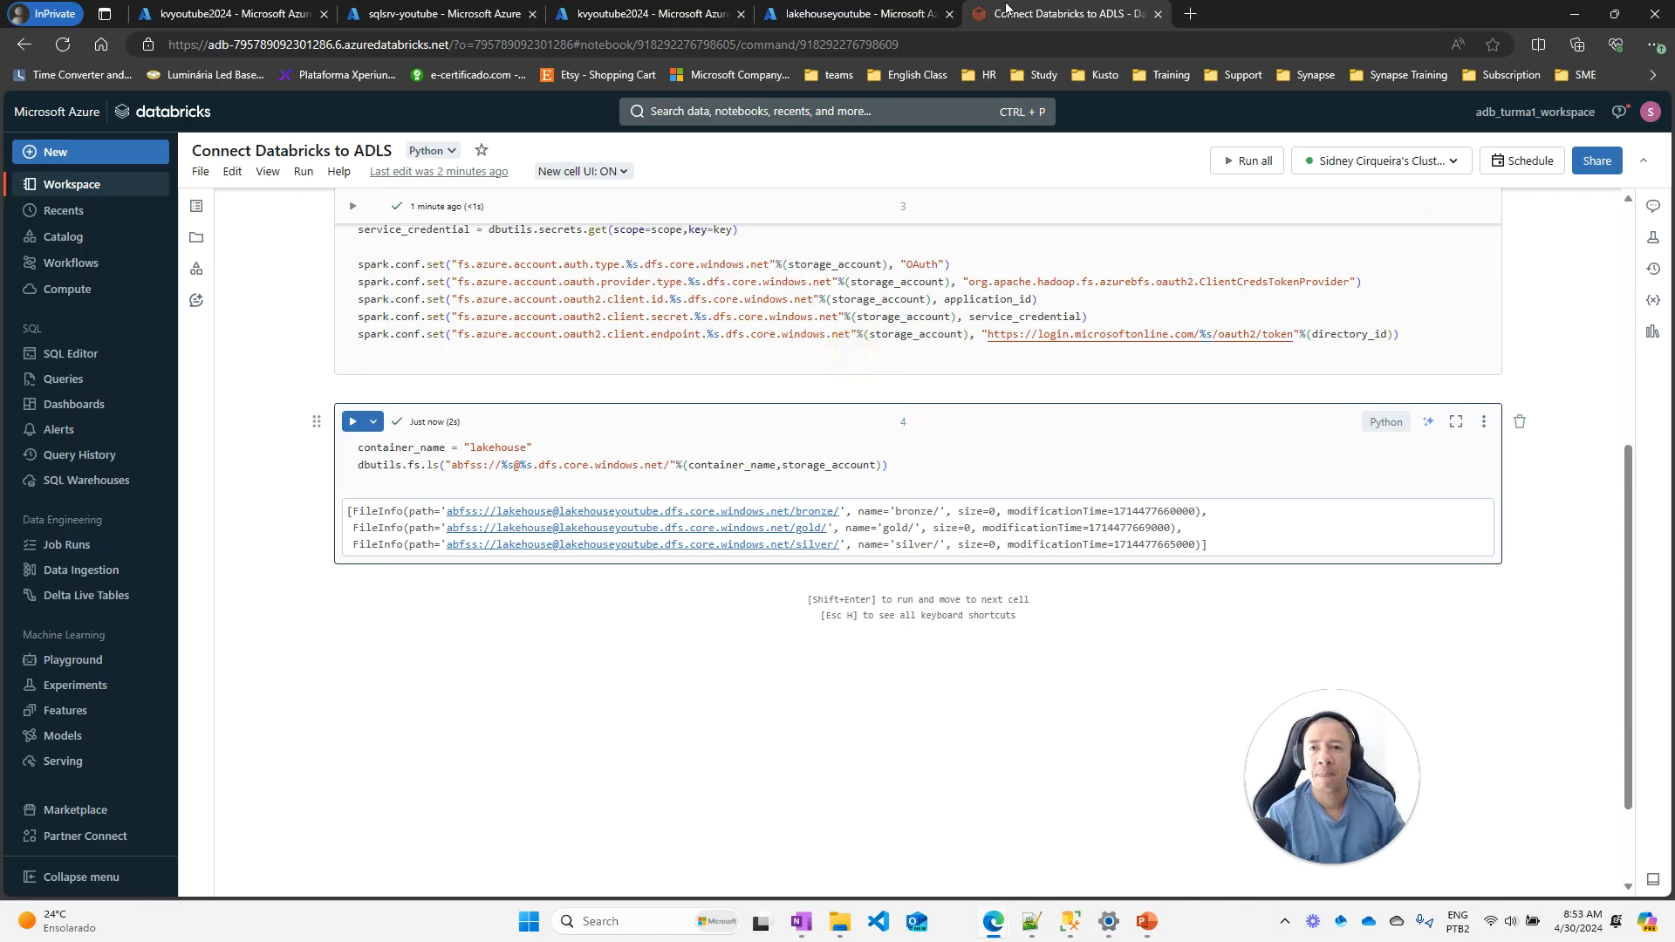
{"action": "left_click", "coordinate": [1188, 14]}
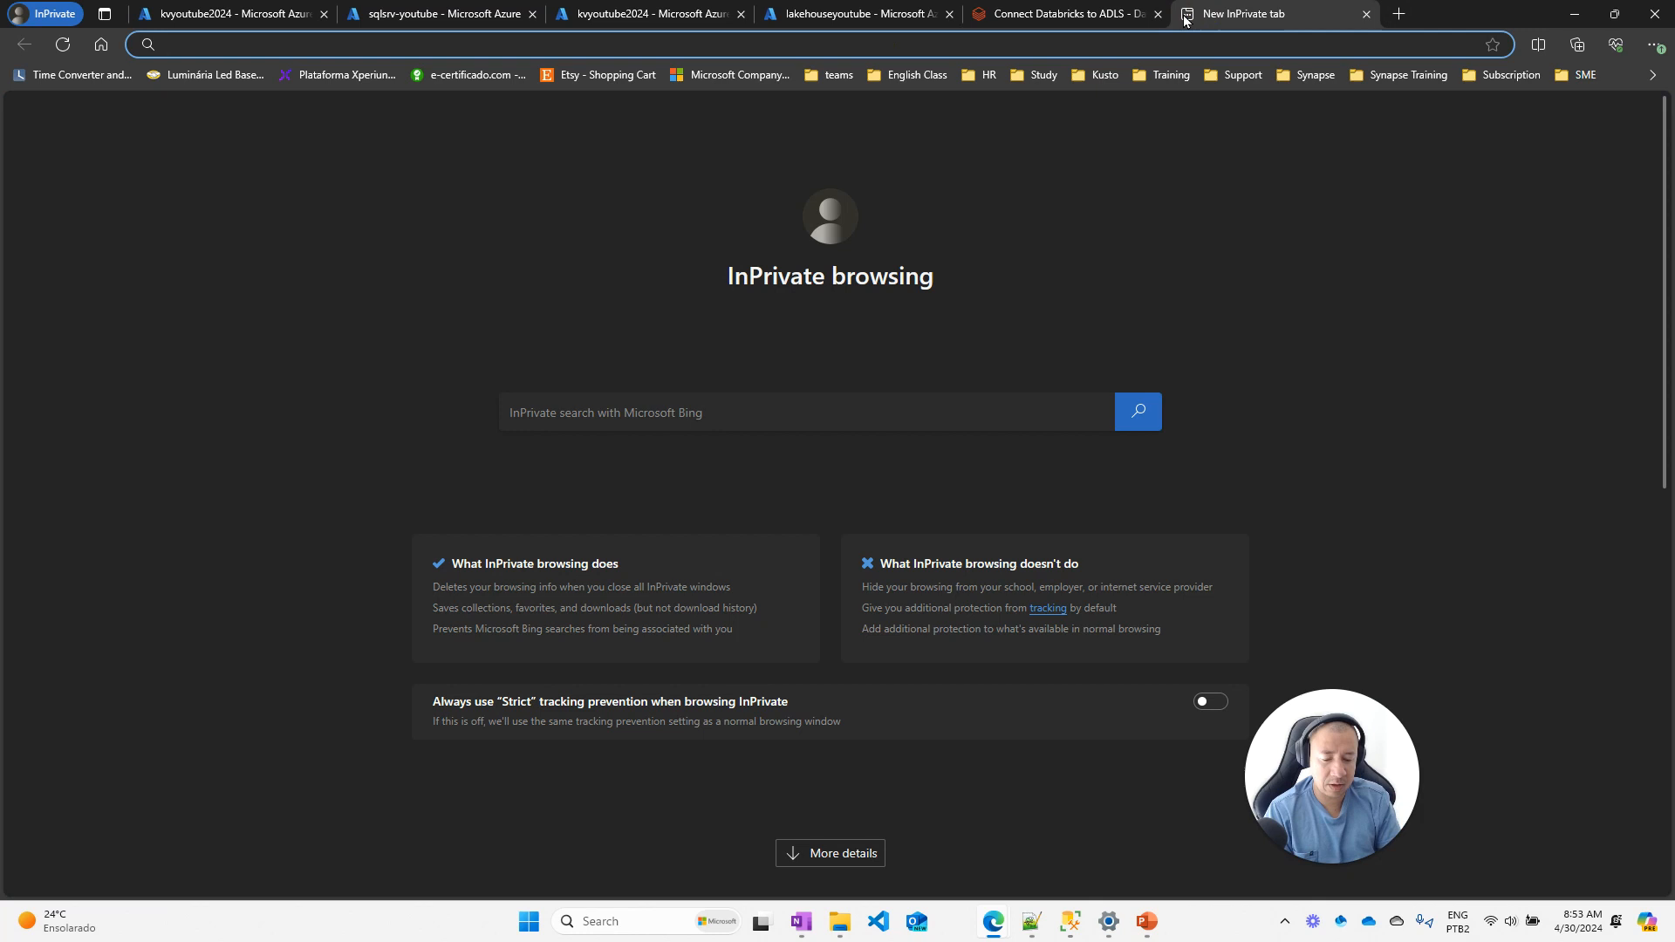
{"action": "type", "text": "app:"}
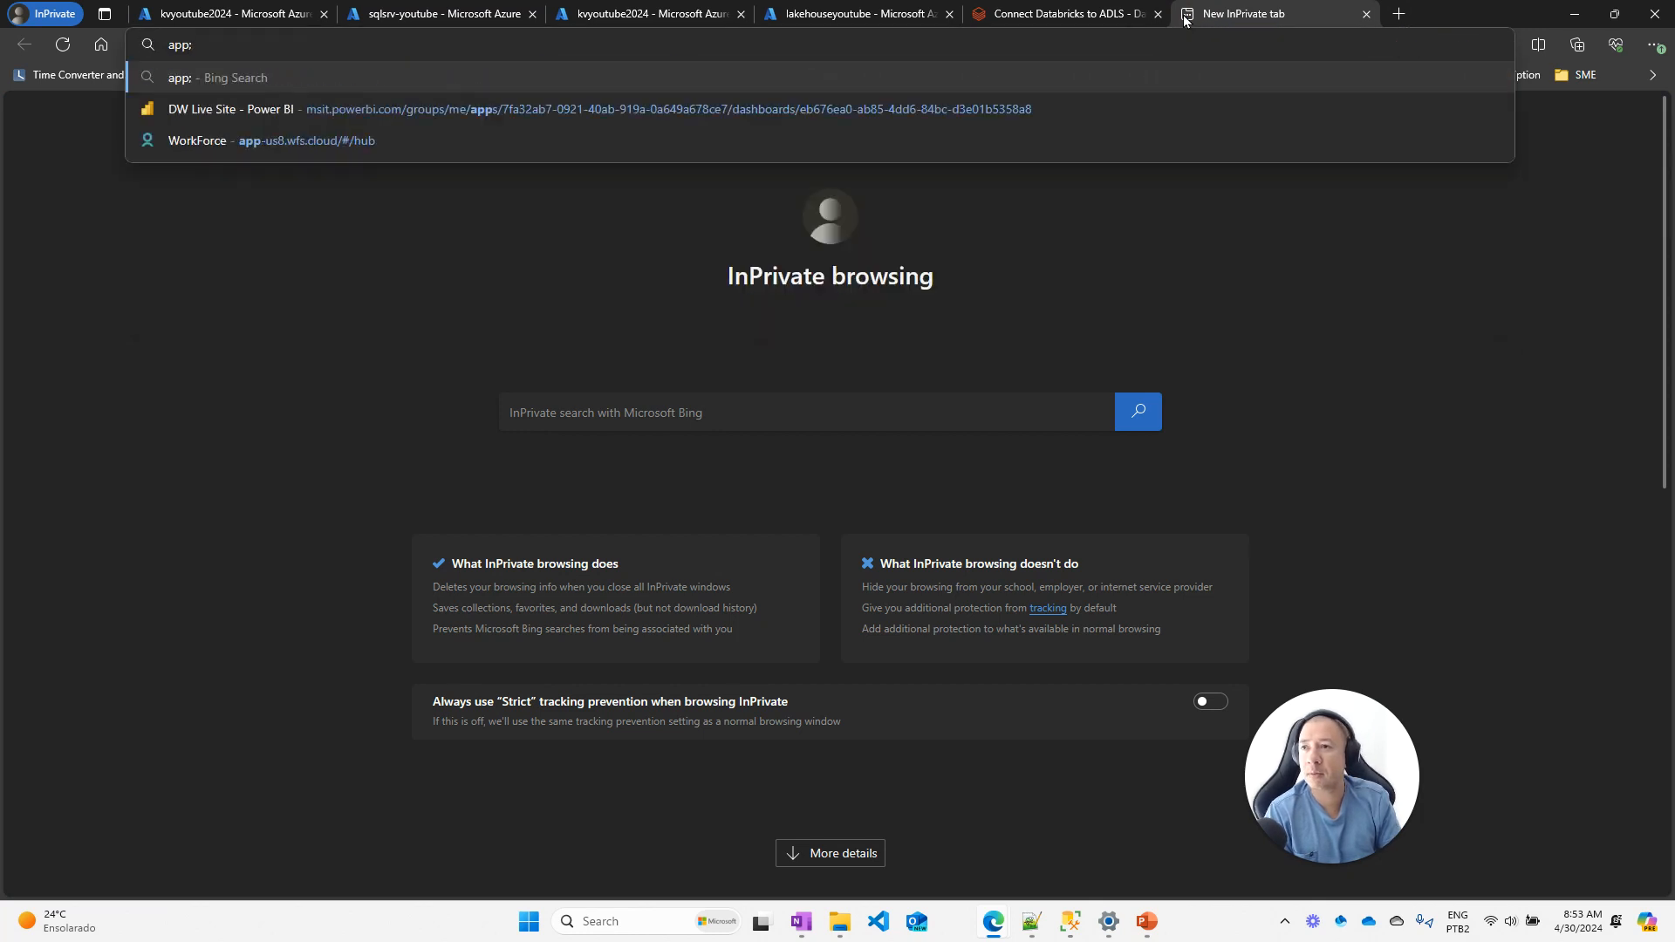
{"action": "key", "text": "BackSpace"}
{"action": "type", "text": ".fab"}
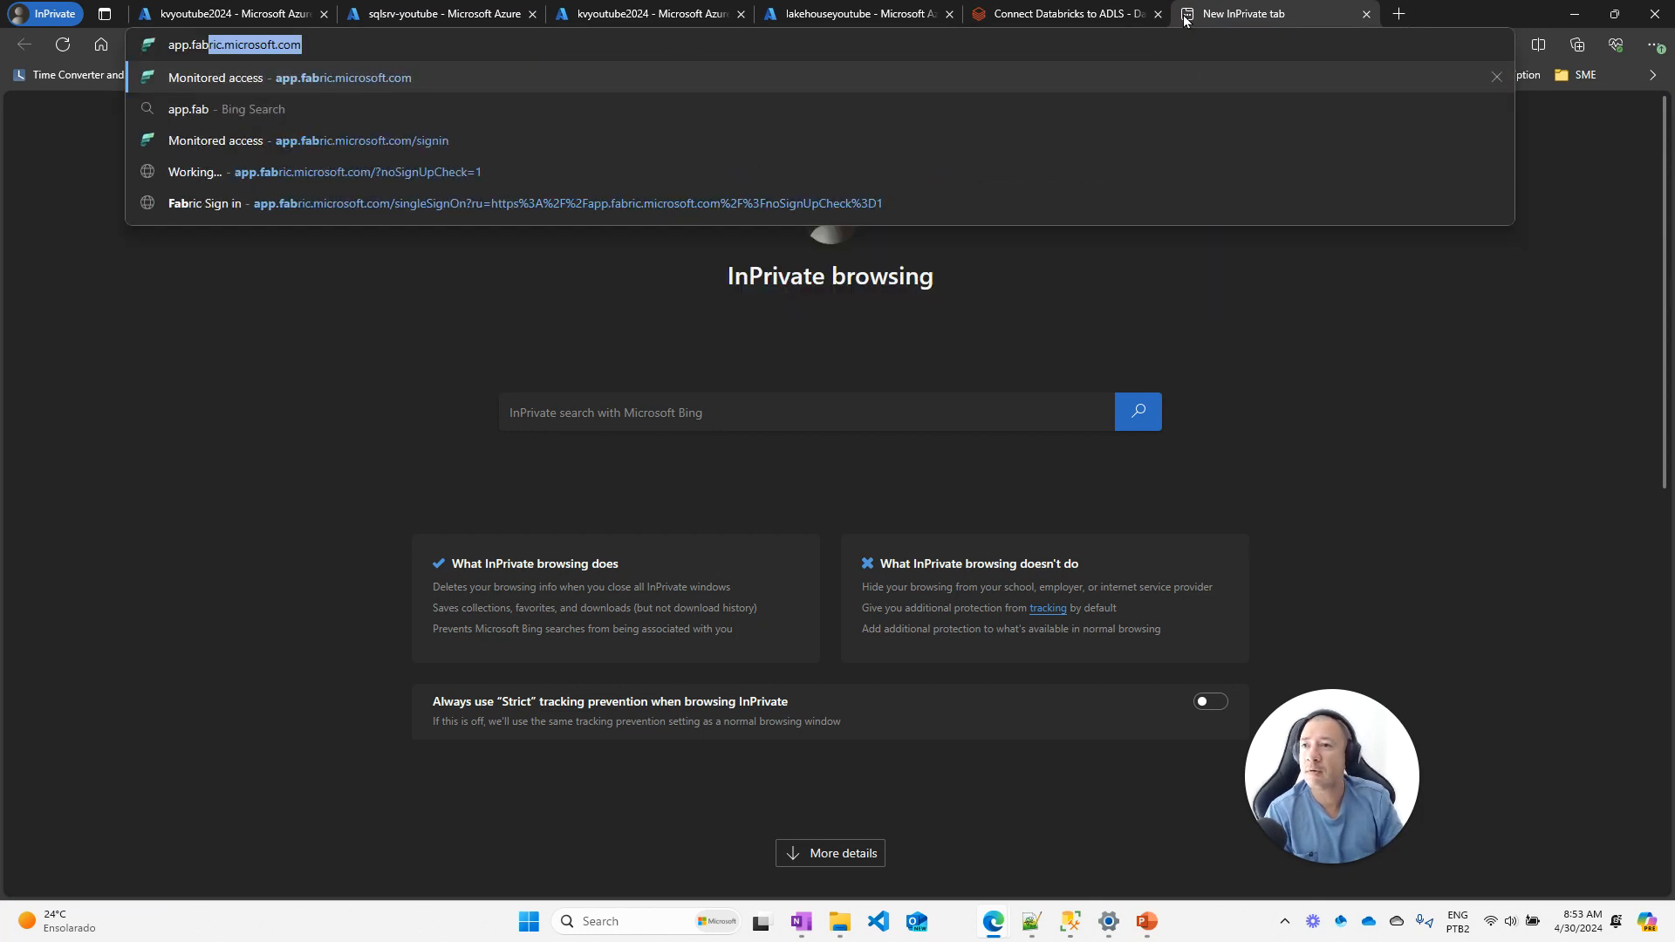
{"action": "key", "text": "Return"}
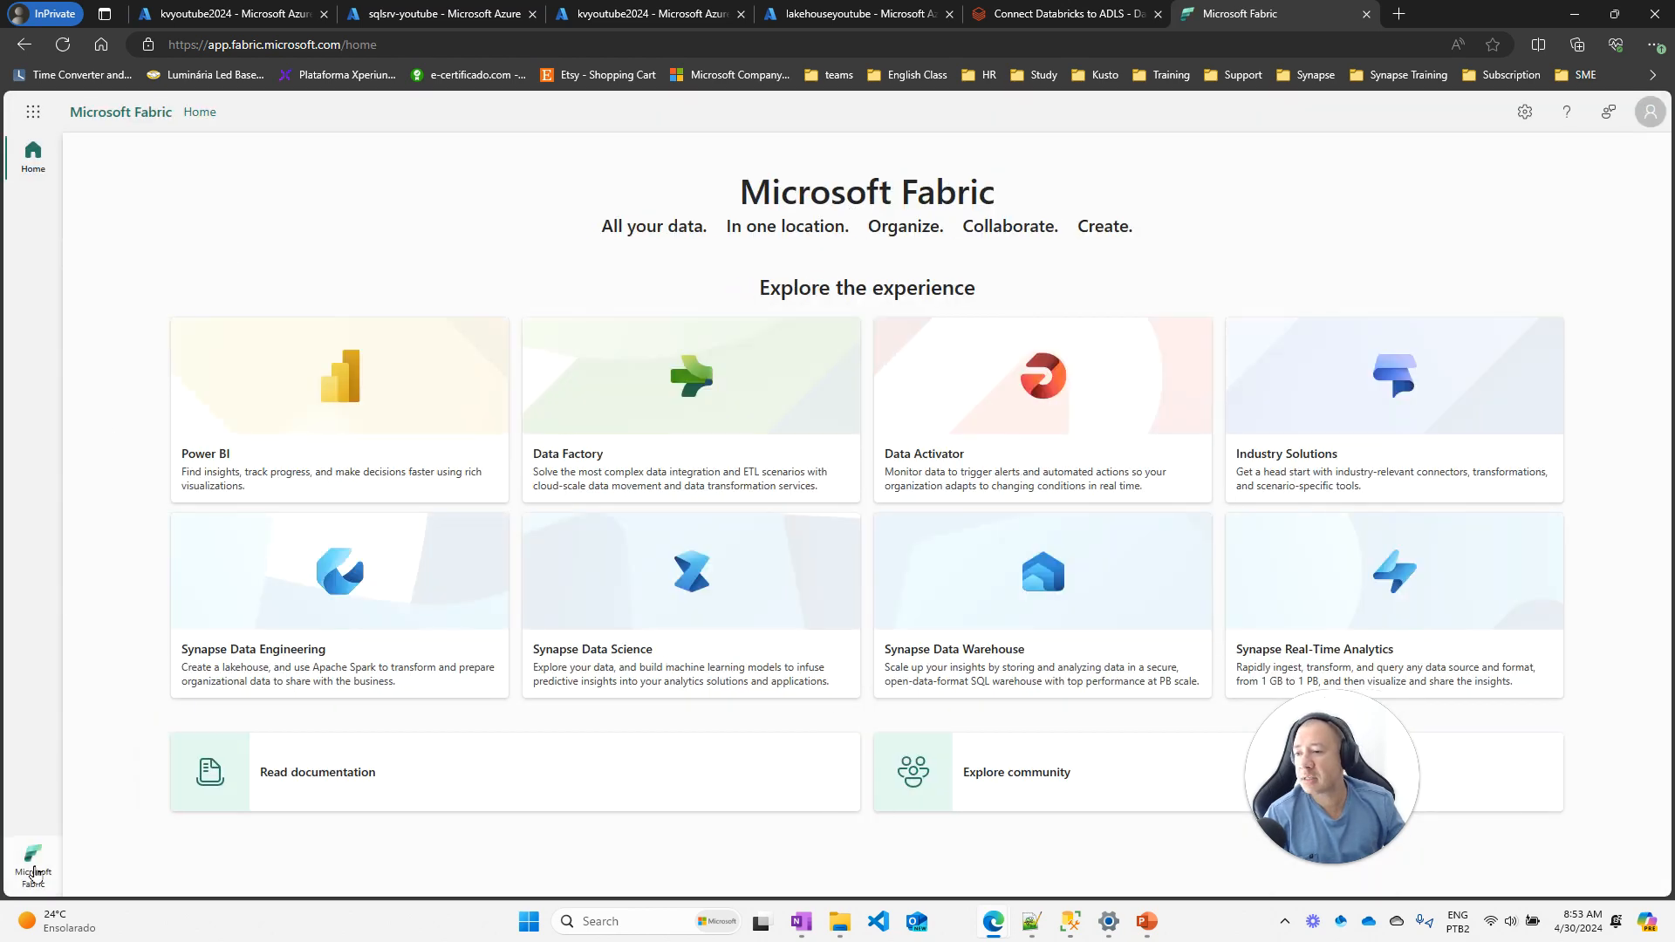
{"action": "left_click", "coordinate": [359, 604]}
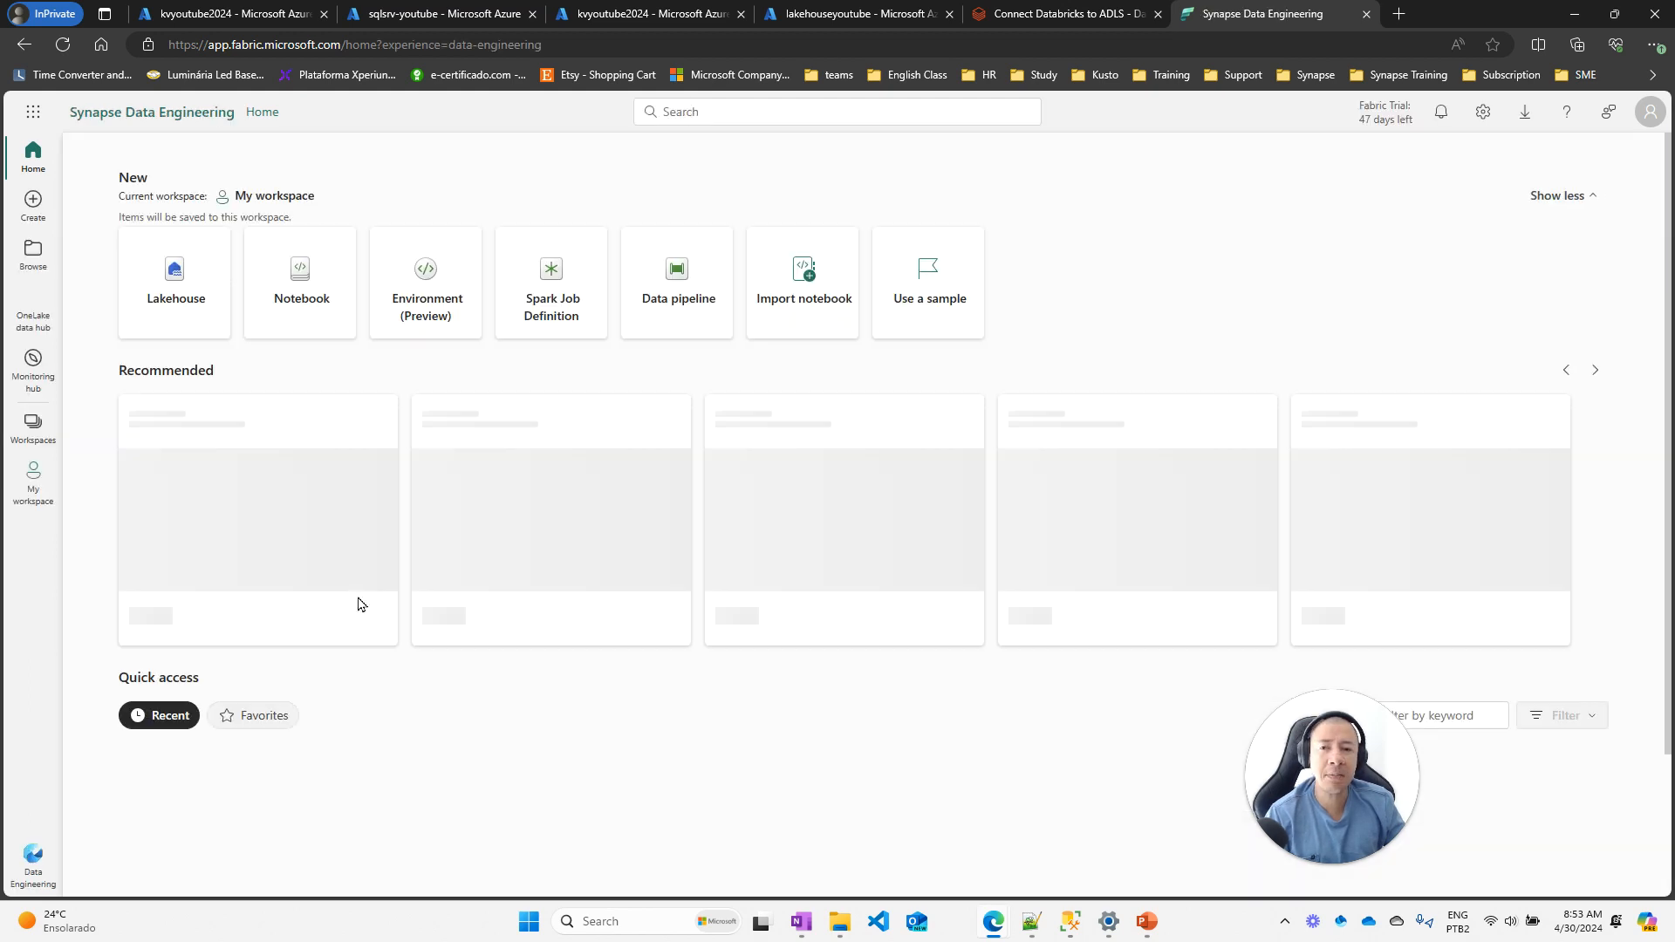
Open the gold lakehouse from the recent items and show the options available for its Tables folder
{"action": "scroll", "coordinate": [419, 645], "scroll_direction": "down", "scroll_amount": 5}
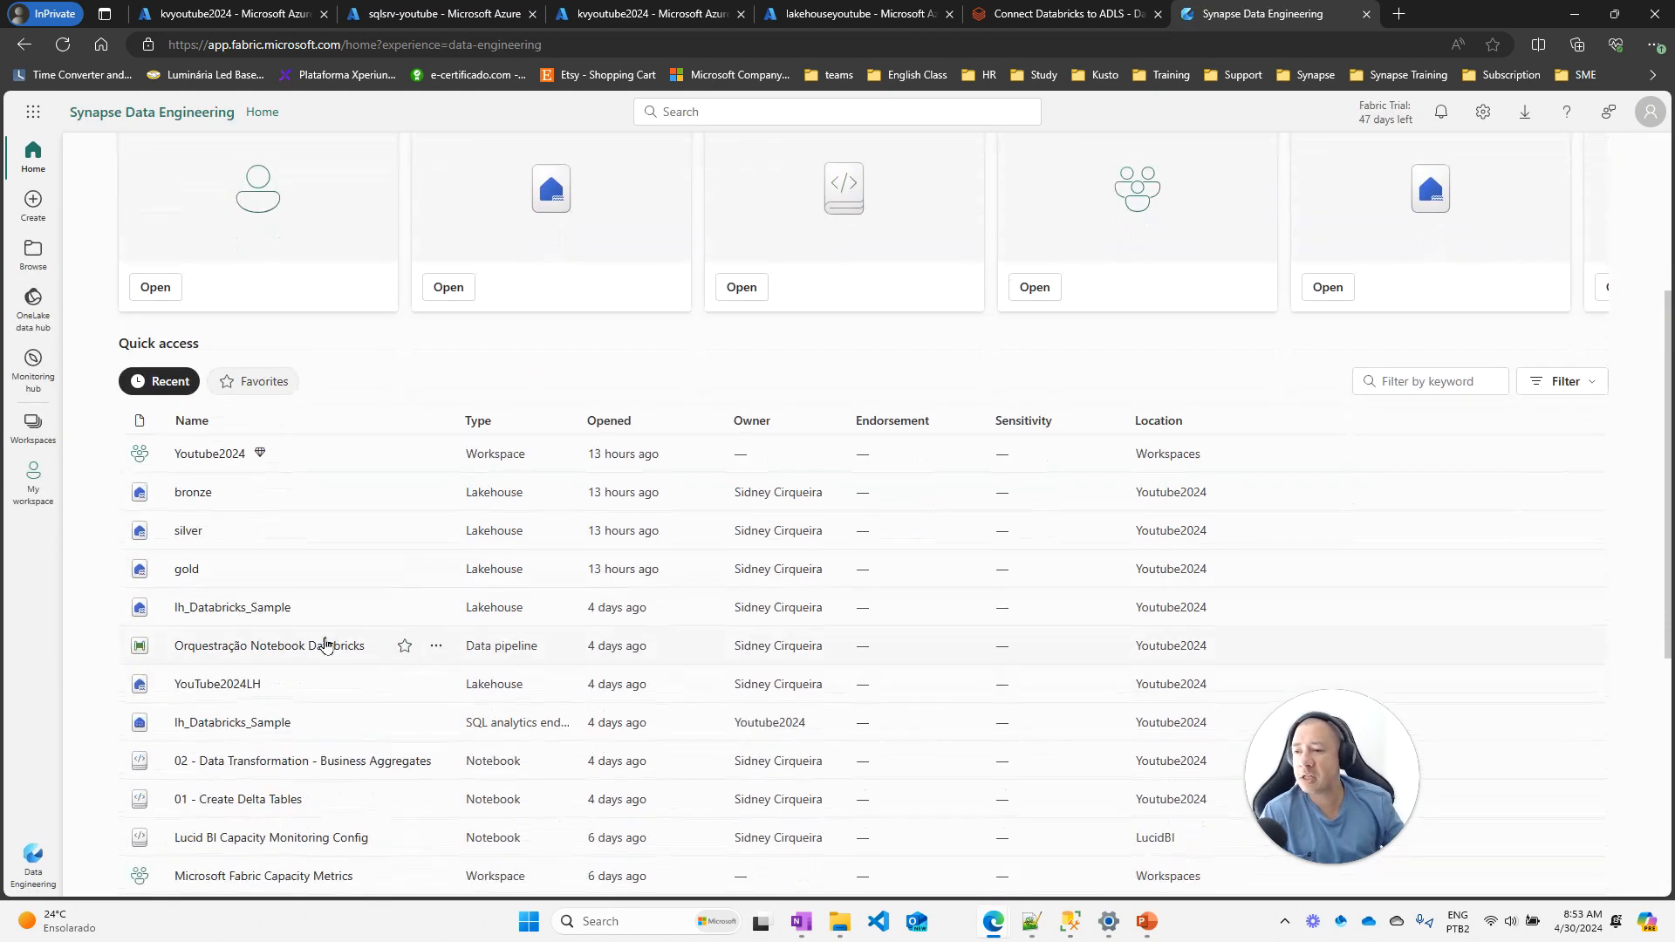
{"action": "left_click", "coordinate": [186, 562]}
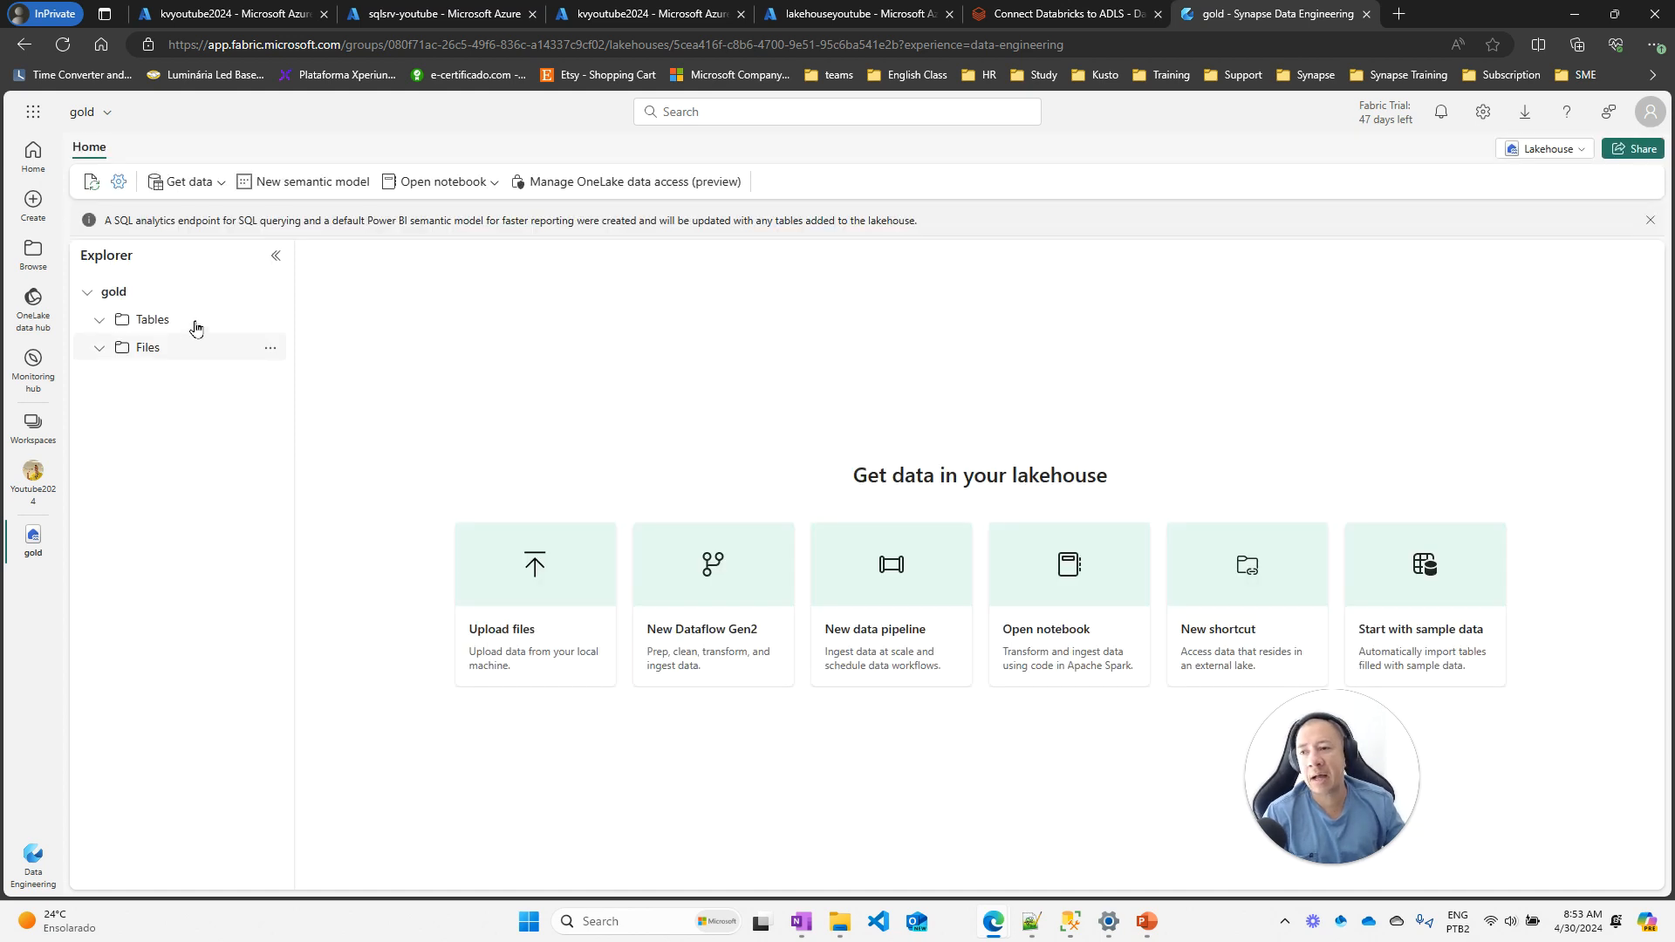
{"action": "left_click", "coordinate": [269, 322]}
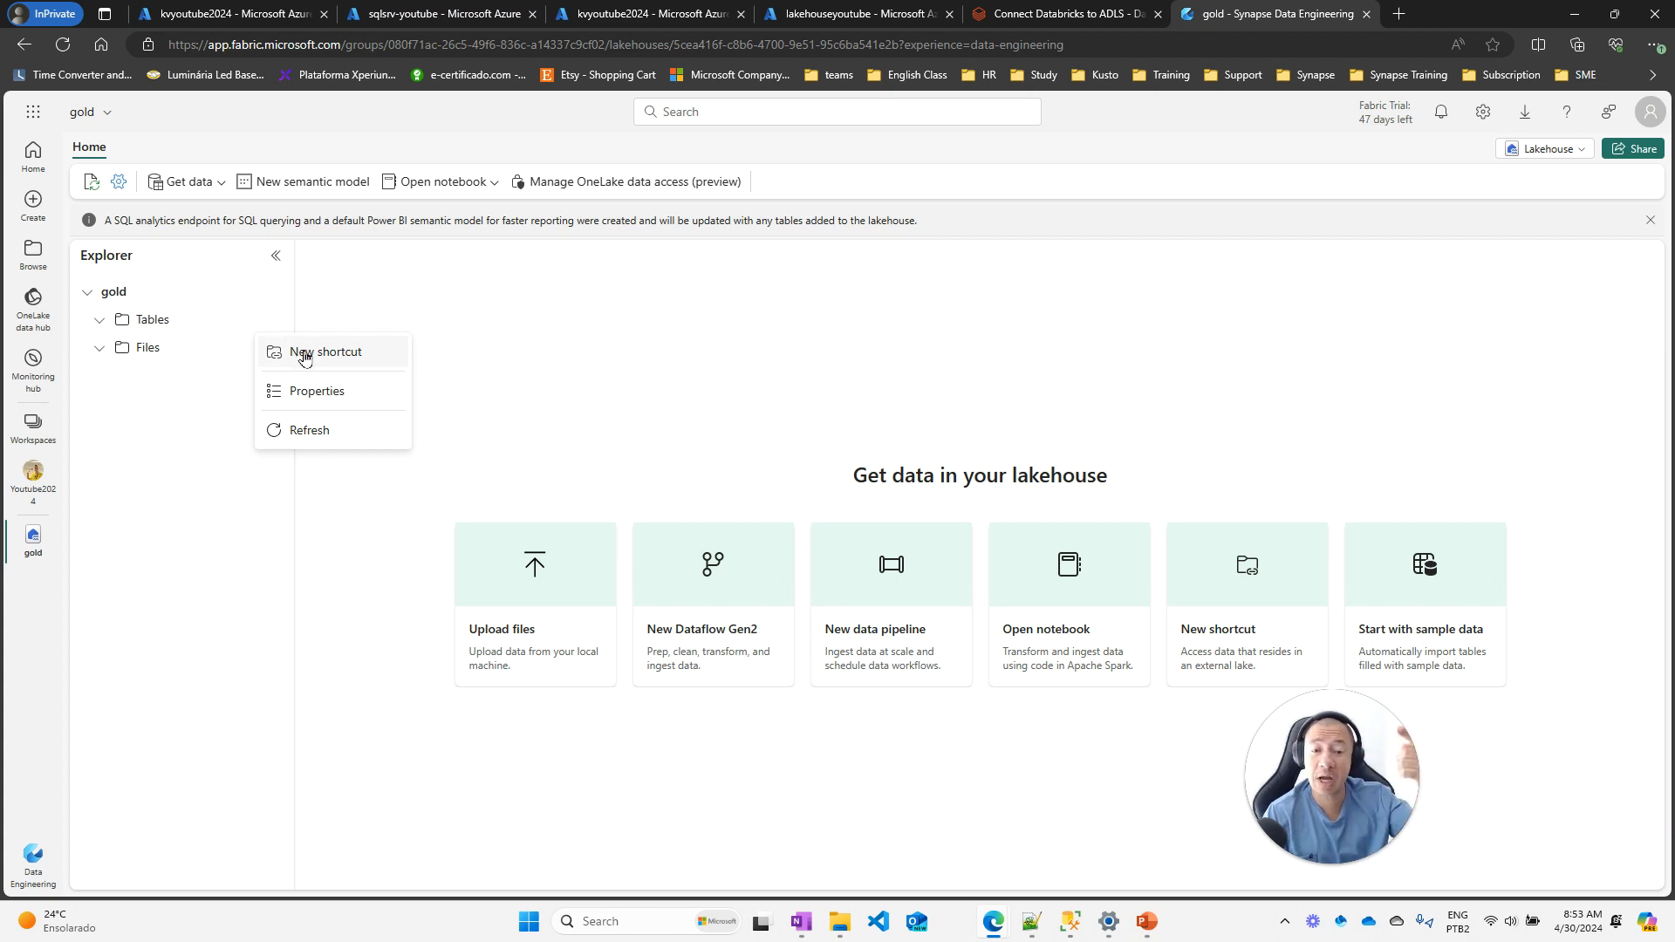
Return to the PowerPoint slide show and go over the flow from Azure SQL DB to the Fabric shortcuts
{"action": "left_click", "coordinate": [1146, 921]}
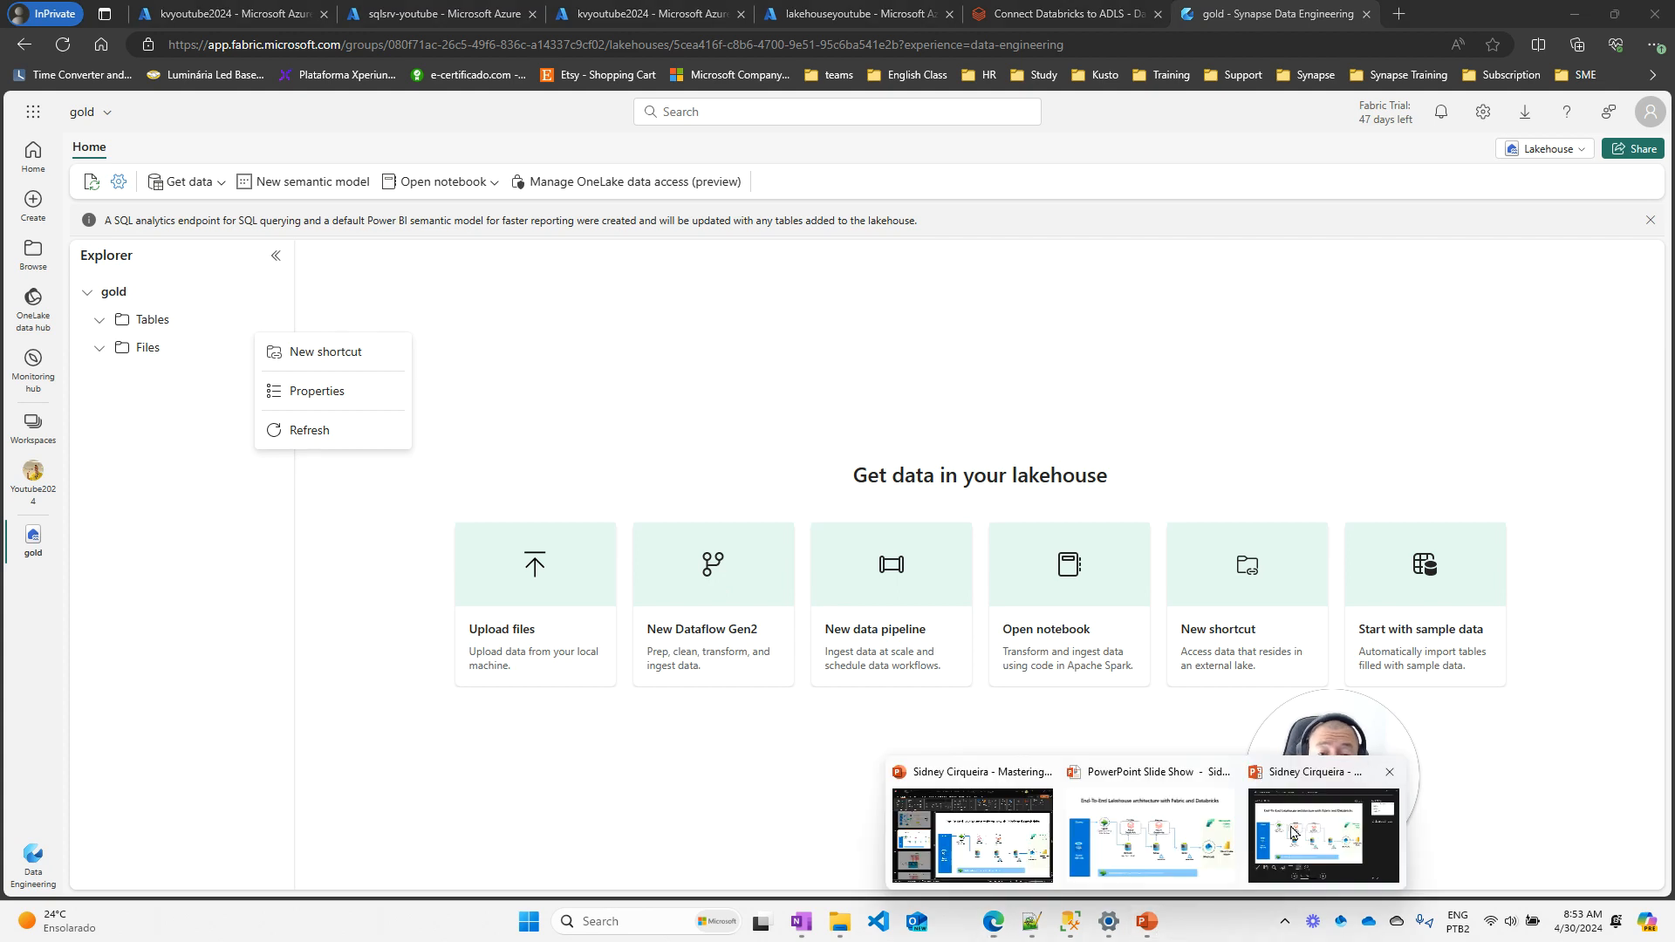
{"action": "left_click", "coordinate": [1292, 833]}
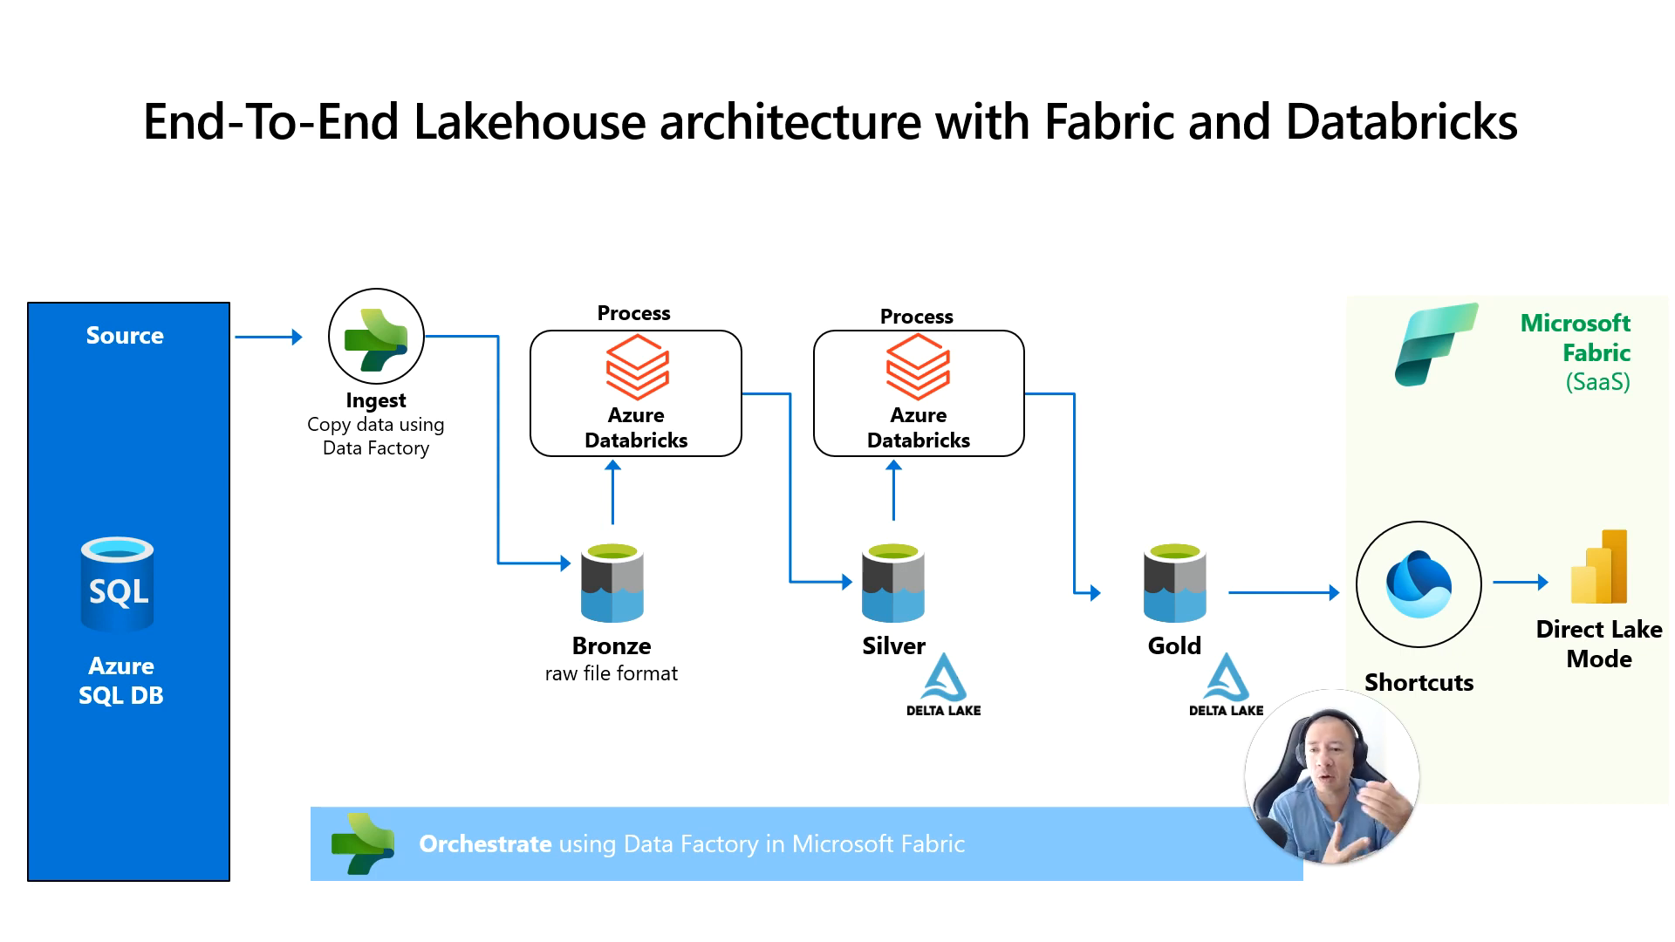
{"action": "mouse_move", "coordinate": [191, 652]}
{"action": "left_mouse_down"}
{"action": "mouse_move", "coordinate": [213, 512]}
{"action": "mouse_move", "coordinate": [327, 443]}
{"action": "mouse_move", "coordinate": [466, 620]}
{"action": "mouse_move", "coordinate": [639, 441]}
{"action": "mouse_move", "coordinate": [1050, 579]}
{"action": "mouse_move", "coordinate": [1274, 628]}
{"action": "mouse_move", "coordinate": [1481, 501]}
{"action": "left_mouse_up"}
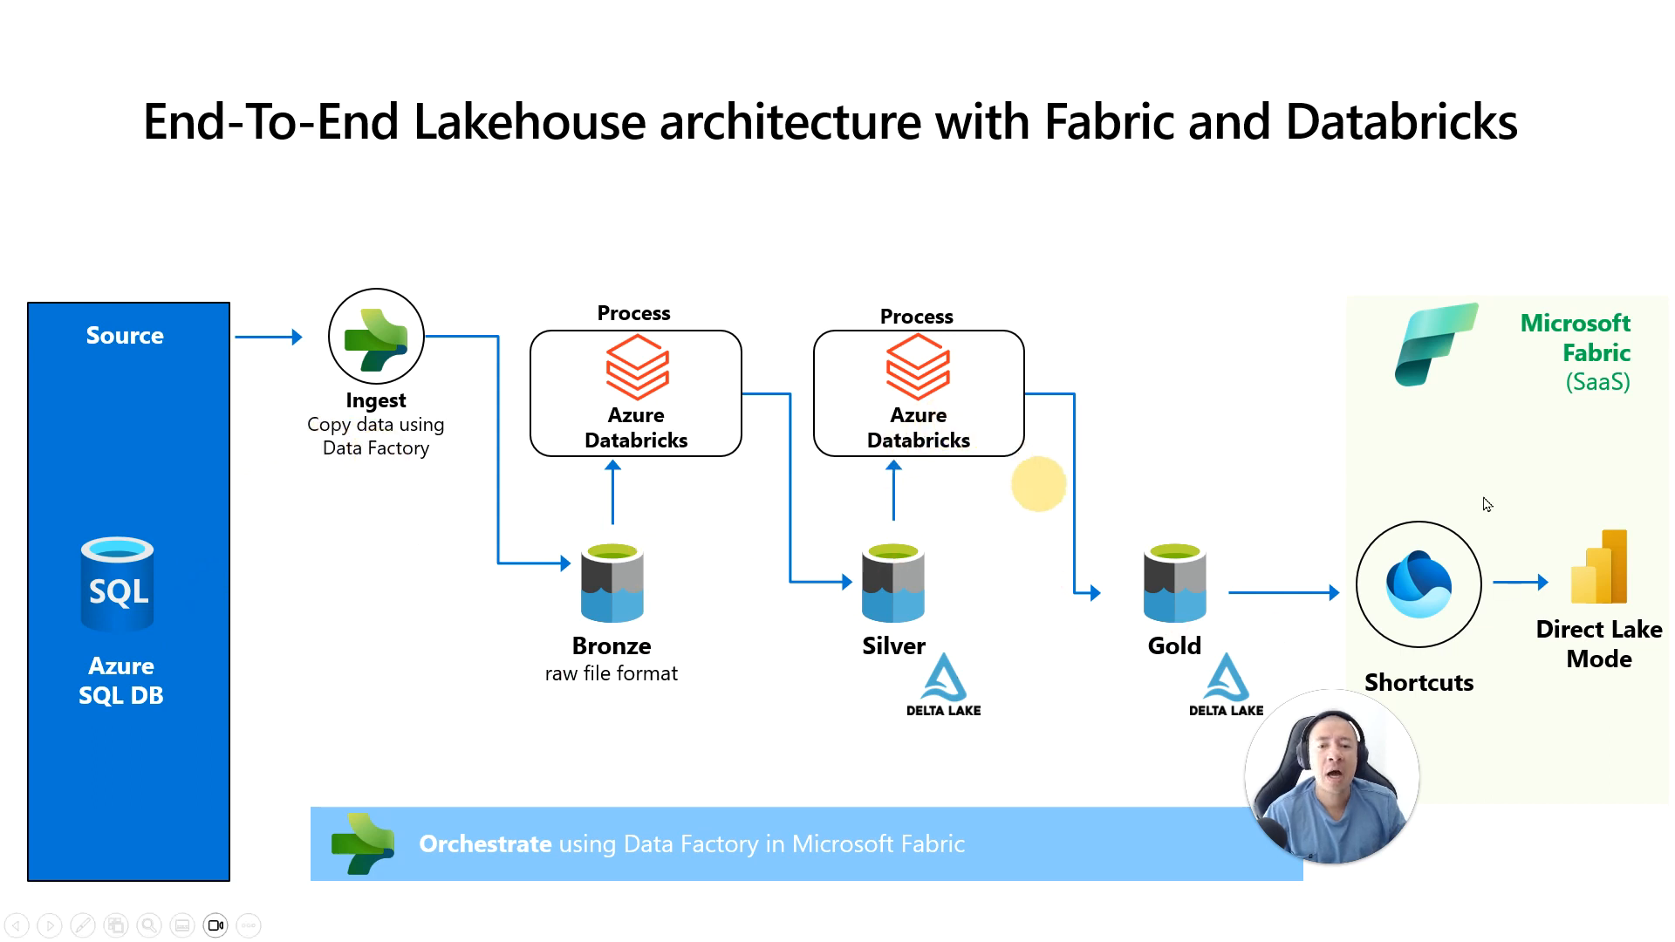